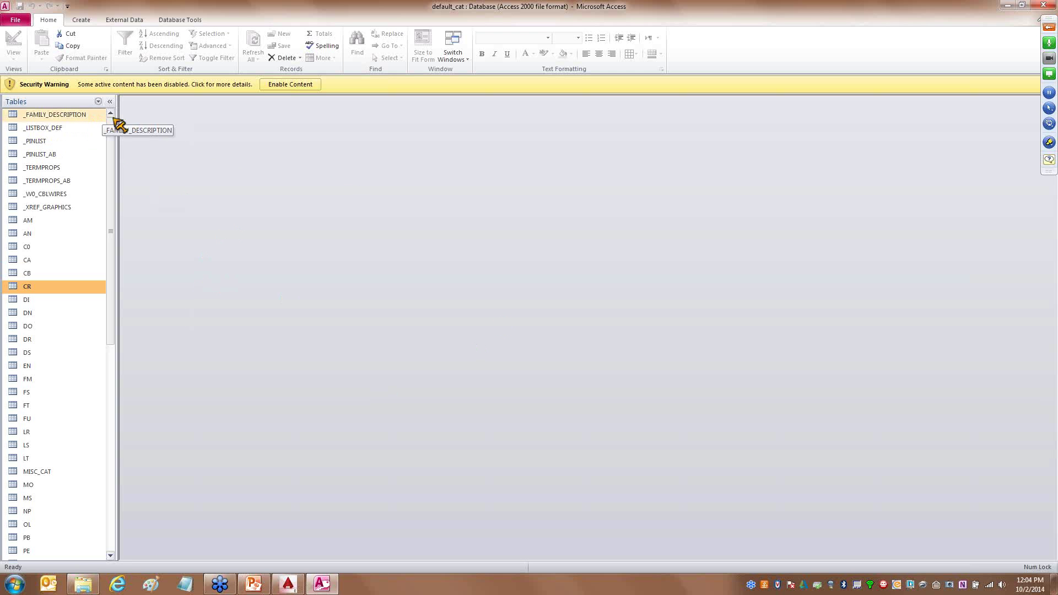
left_click_drag(97, 113, 361, 182)
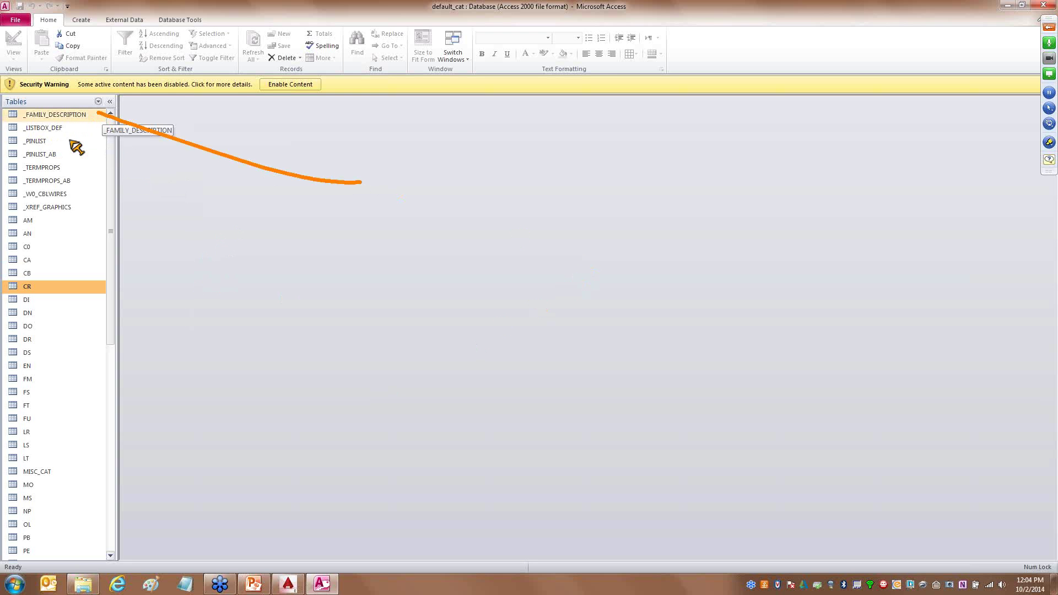
mouse_move(67, 139)
left_mouse_down()
mouse_move(87, 160)
mouse_move(50, 165)
mouse_move(84, 162)
left_mouse_up()
left_click_drag(2, 188, 87, 192)
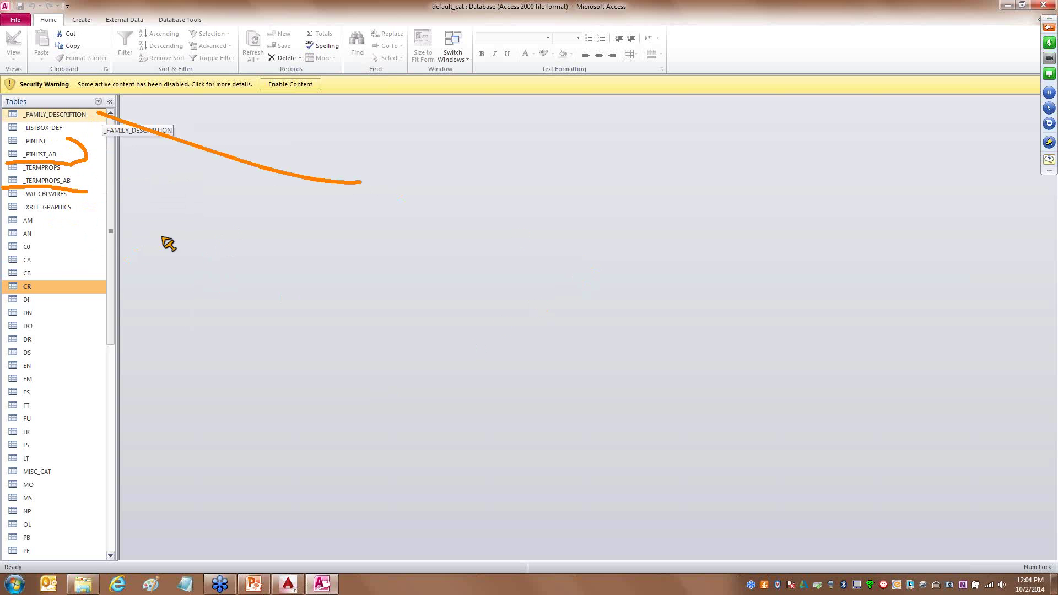
key("Escape")
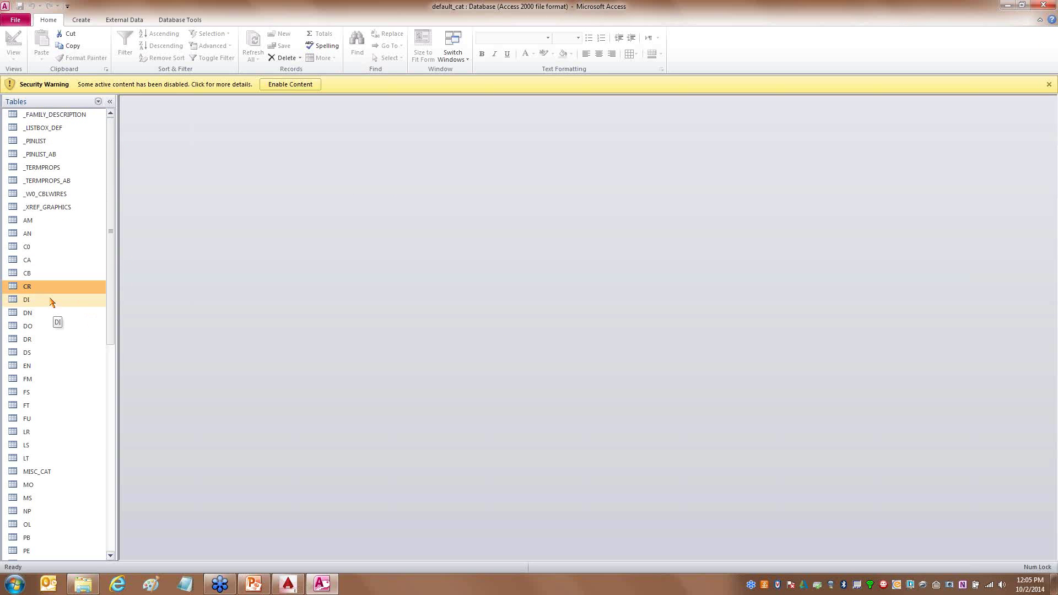
key("ctrl+shift+d")
left_click_drag(57, 269, 218, 270)
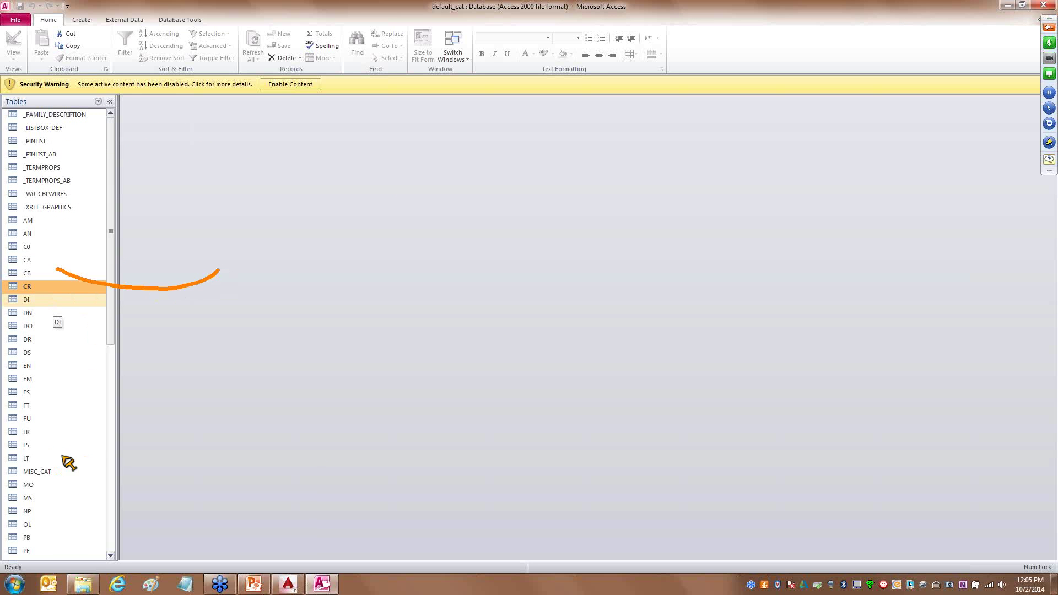
left_click_drag(50, 454, 297, 452)
left_click_drag(45, 441, 270, 447)
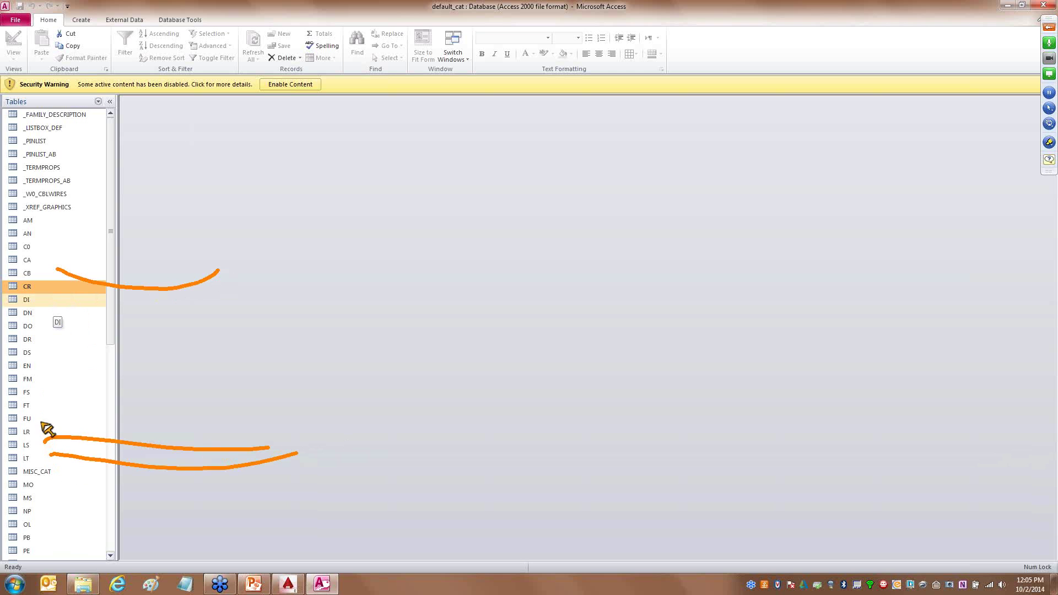
left_click_drag(41, 420, 210, 433)
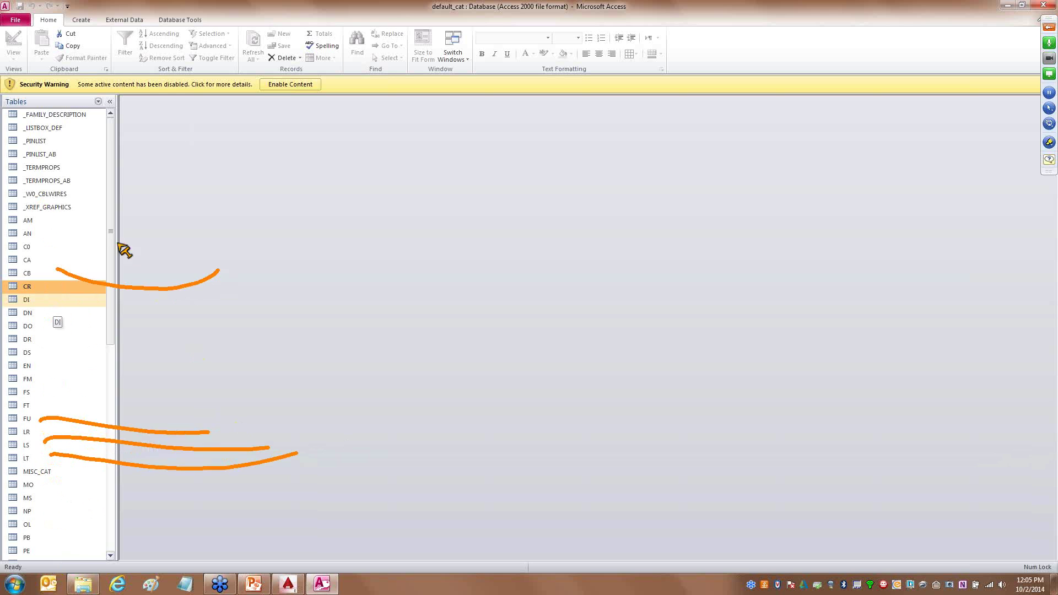
key("Escape")
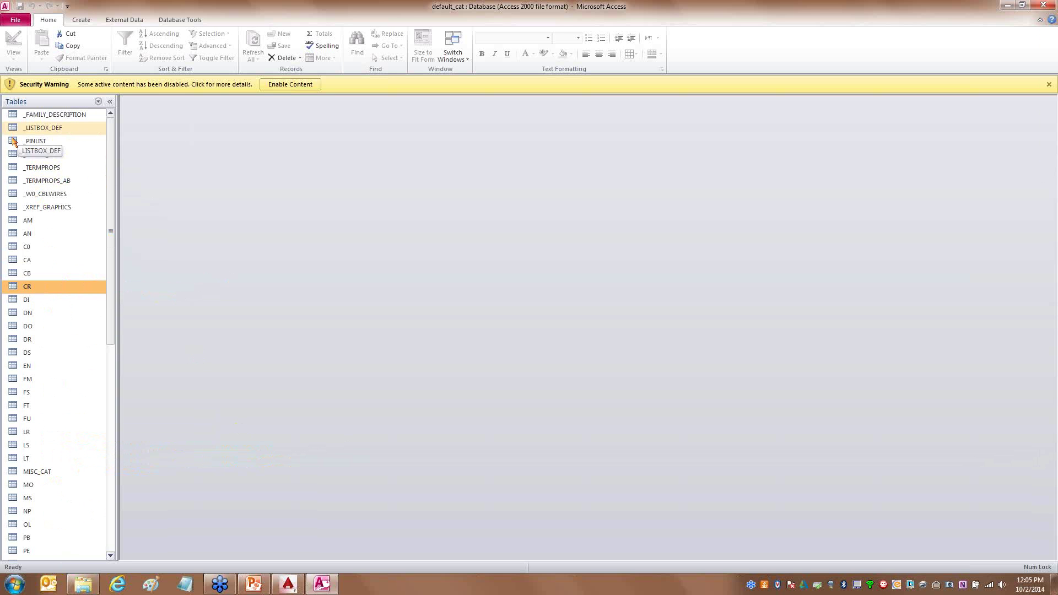
key("ctrl+shift+d")
mouse_move(4, 142)
left_mouse_down()
mouse_move(67, 146)
mouse_move(82, 117)
mouse_move(8, 141)
mouse_move(110, 155)
mouse_move(381, 251)
left_mouse_up()
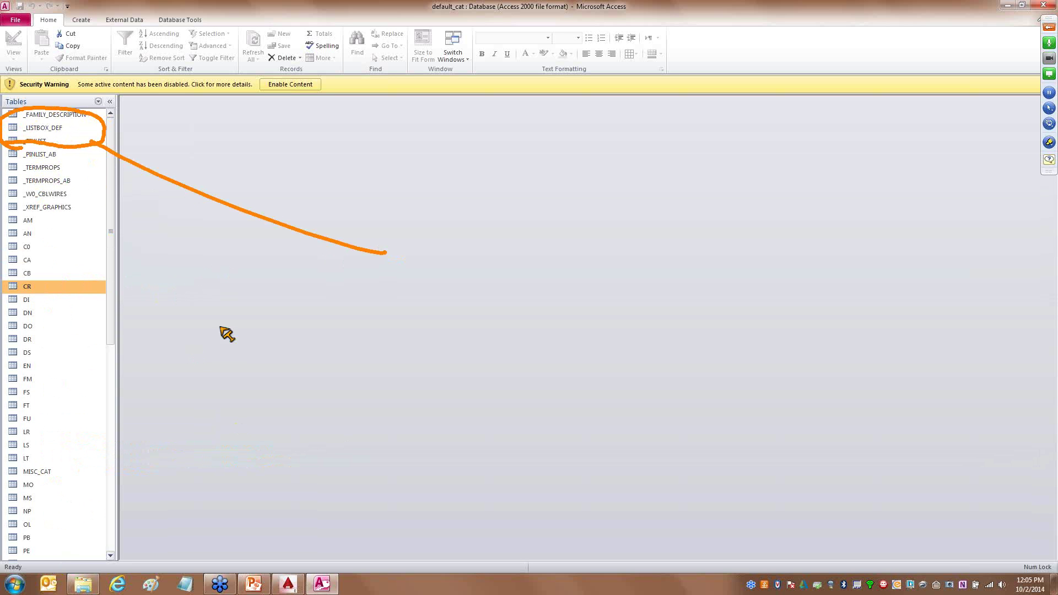
key("Escape")
Open the _LISTBOX_DEF table and review its catalog, manufacturer, type, coil/voltage/style and miscellaneous columns.
double_click(49, 130)
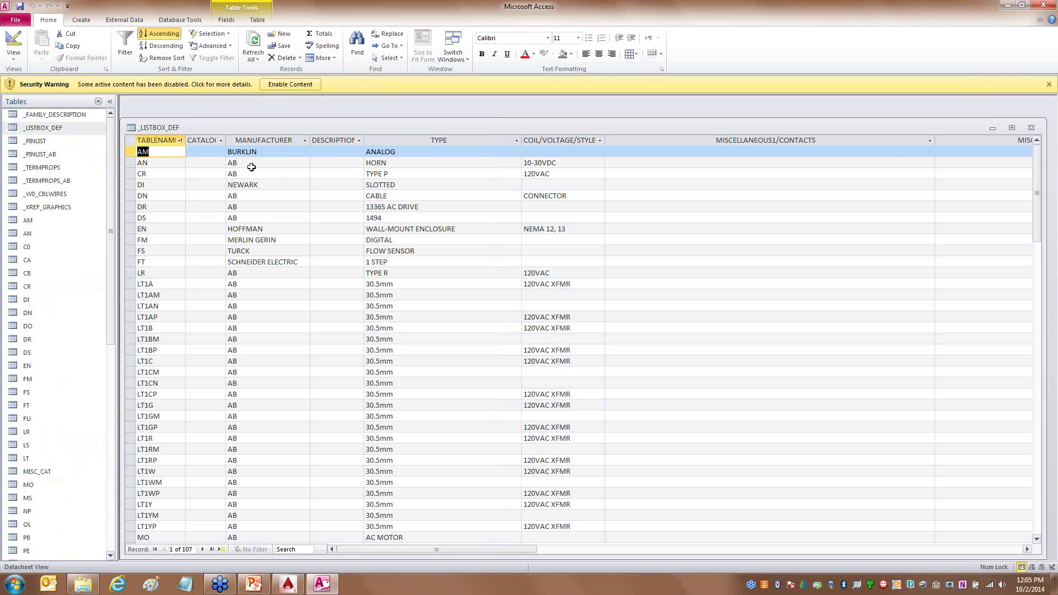
left_click_drag(211, 153, 217, 106)
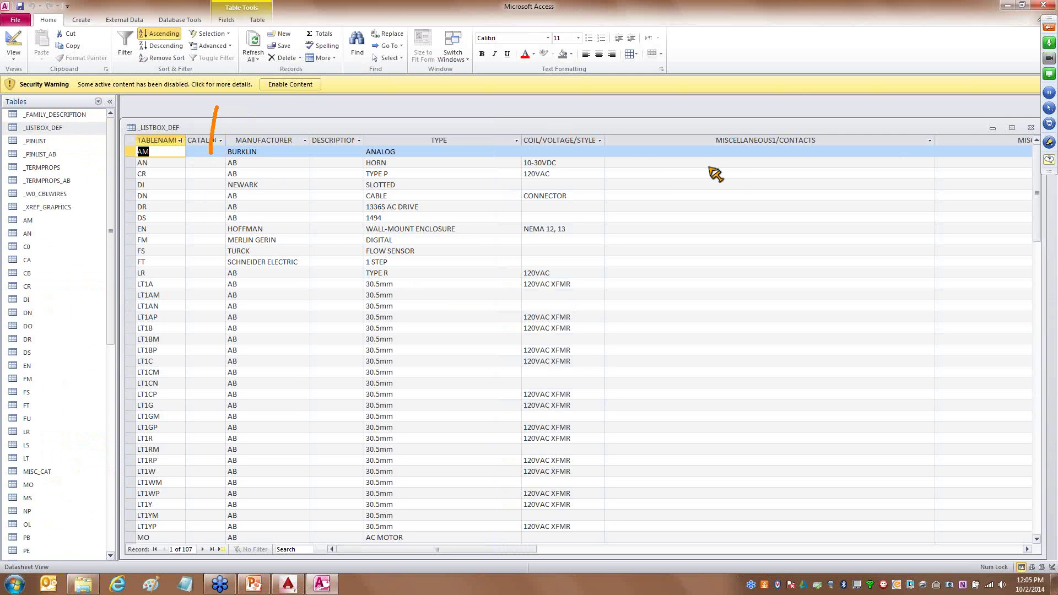
mouse_move(728, 185)
left_mouse_down()
mouse_move(719, 150)
mouse_move(736, 98)
left_mouse_up()
left_click_drag(937, 120, 966, 205)
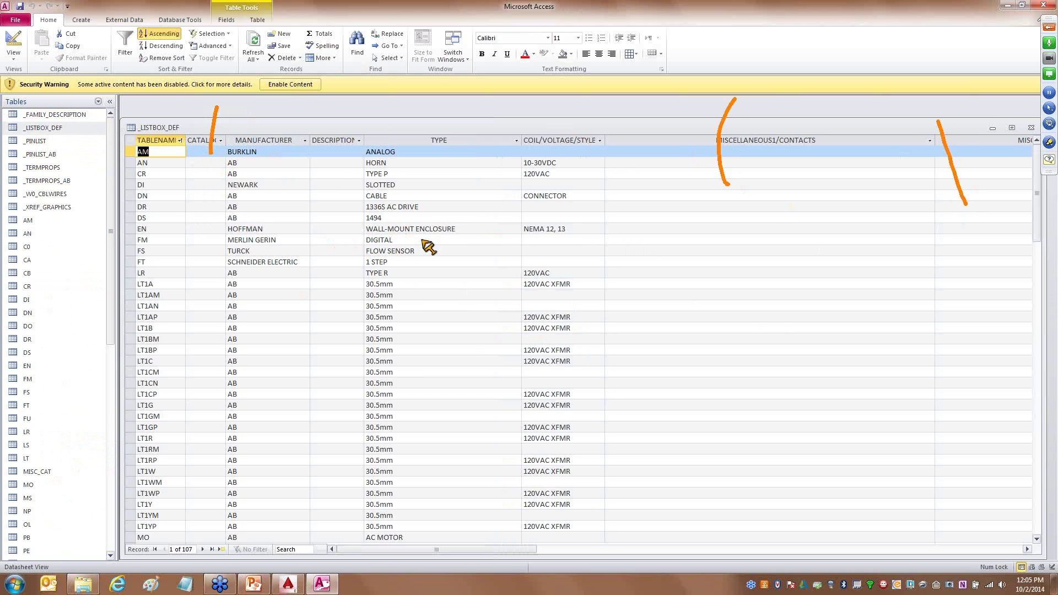
key("Escape")
key("ctrl+shift+a")
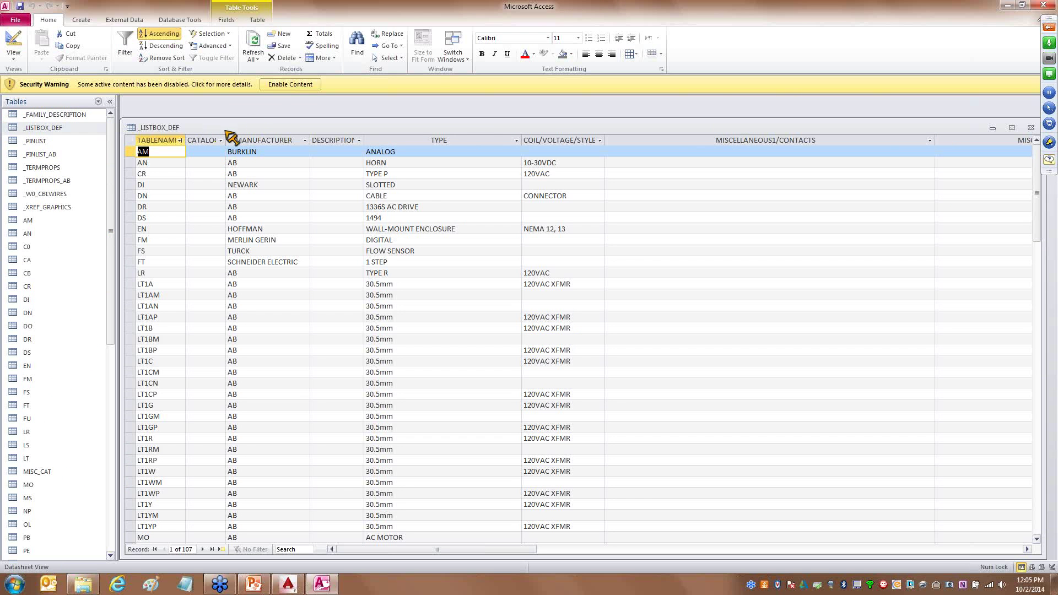
left_click_drag(270, 142, 300, 55)
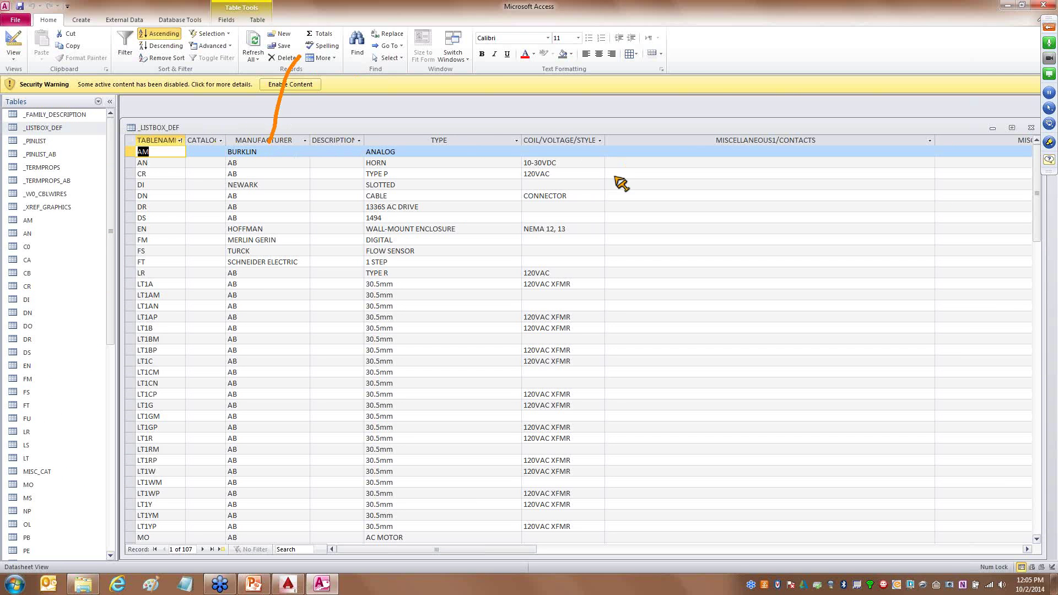
left_click_drag(461, 138, 497, 54)
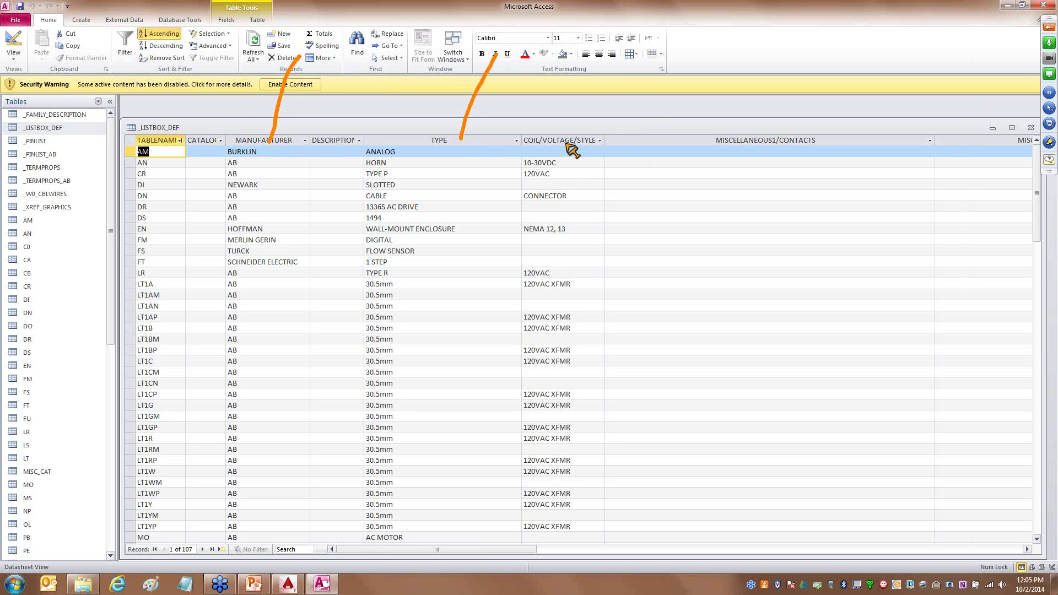
left_click_drag(574, 133, 626, 66)
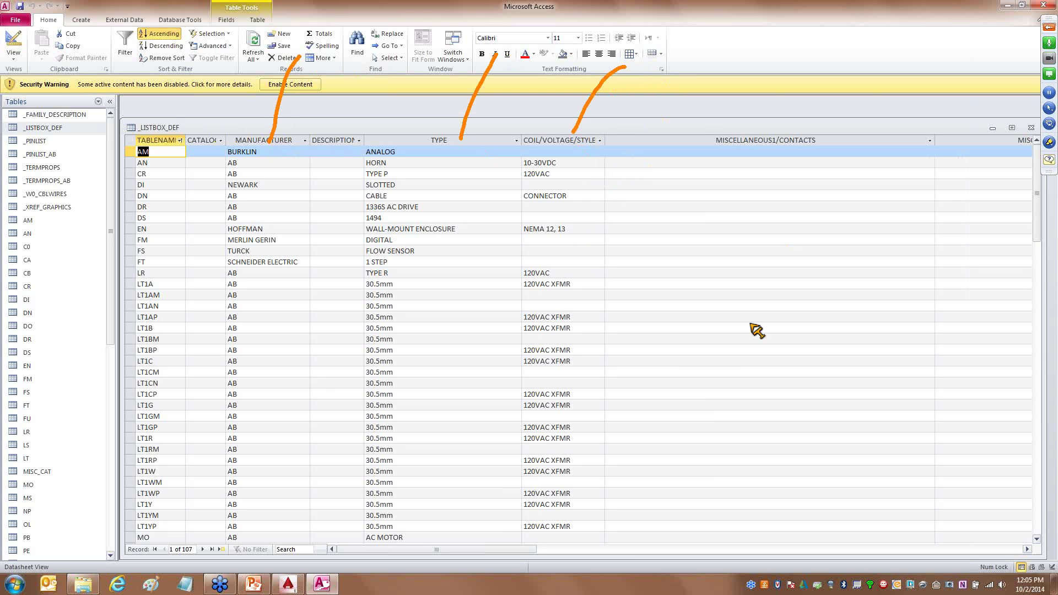
key("Escape")
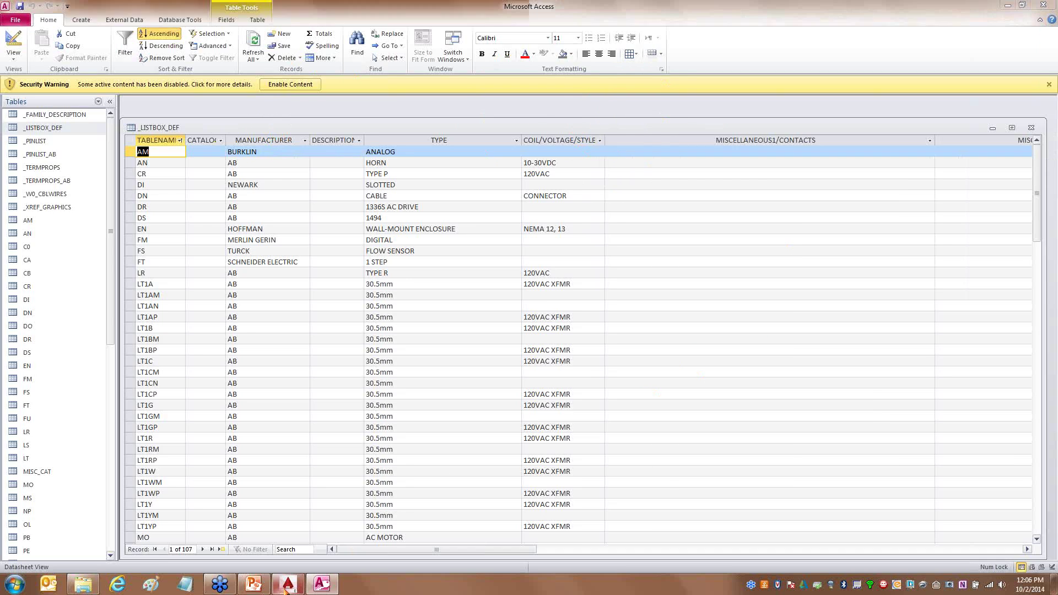
Switch to AutoCAD Electrical, look up catalog data for push button PB101, check the default search and WDBLKNAM filter, and cancel the browser.
left_click(288, 584)
left_click(395, 339)
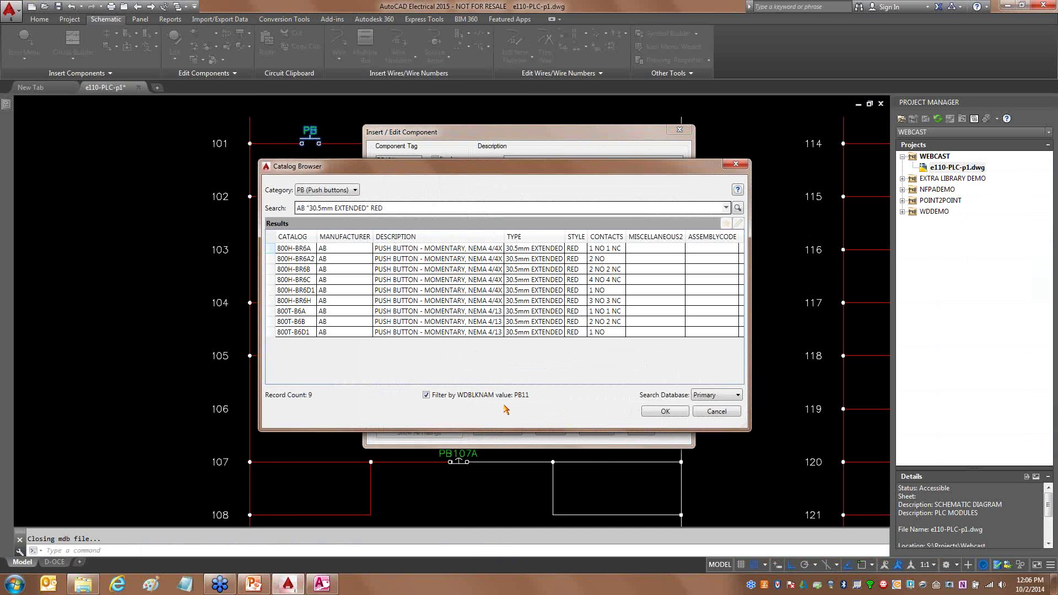
mouse_move(509, 410)
left_mouse_down()
mouse_move(550, 381)
mouse_move(490, 401)
mouse_move(521, 412)
left_mouse_up()
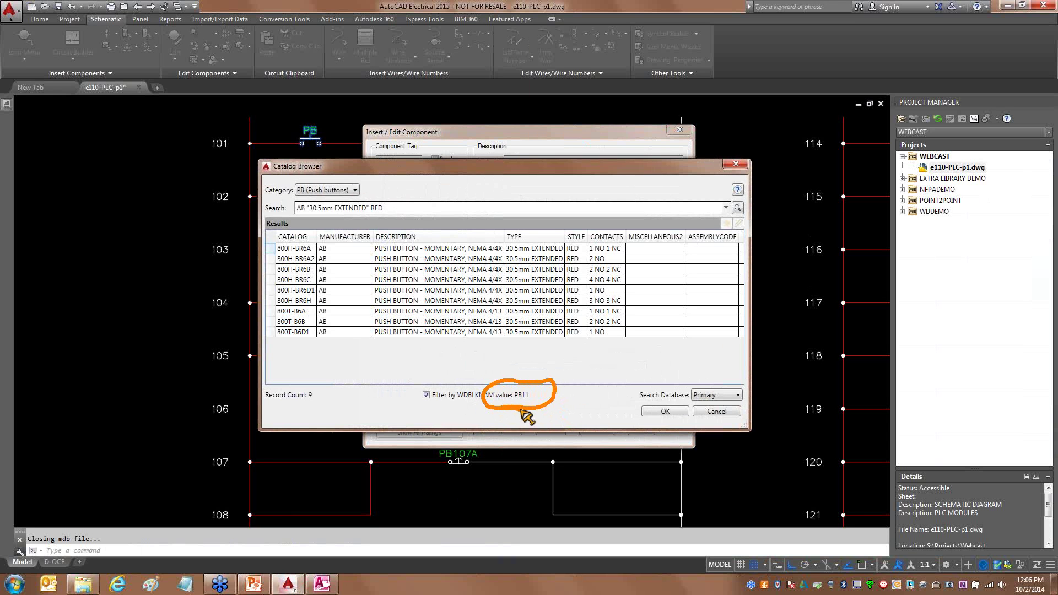
left_click_drag(406, 209, 537, 189)
left_click_drag(518, 408, 582, 458)
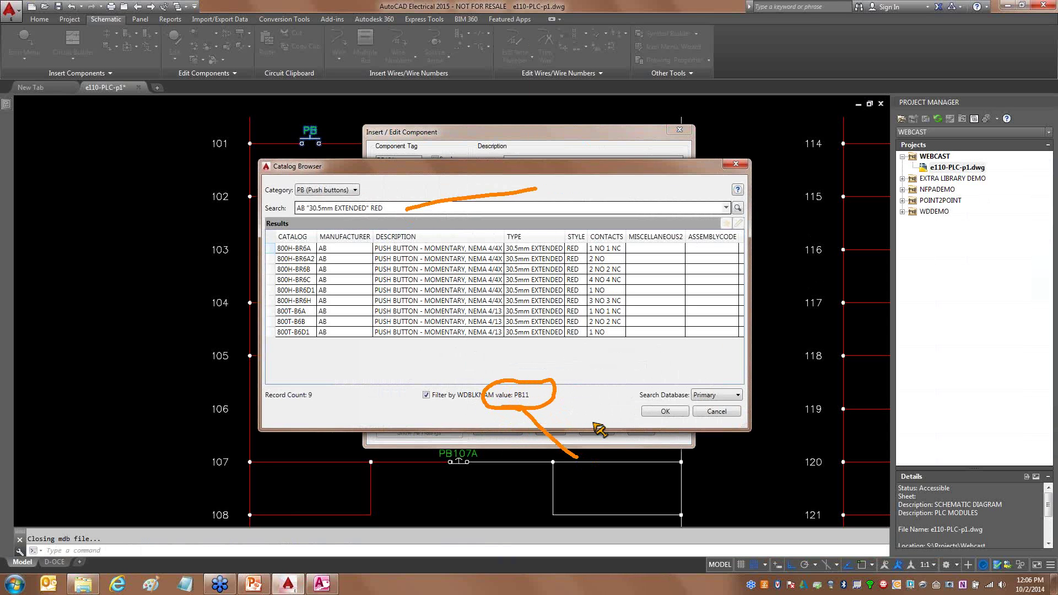
key("Escape")
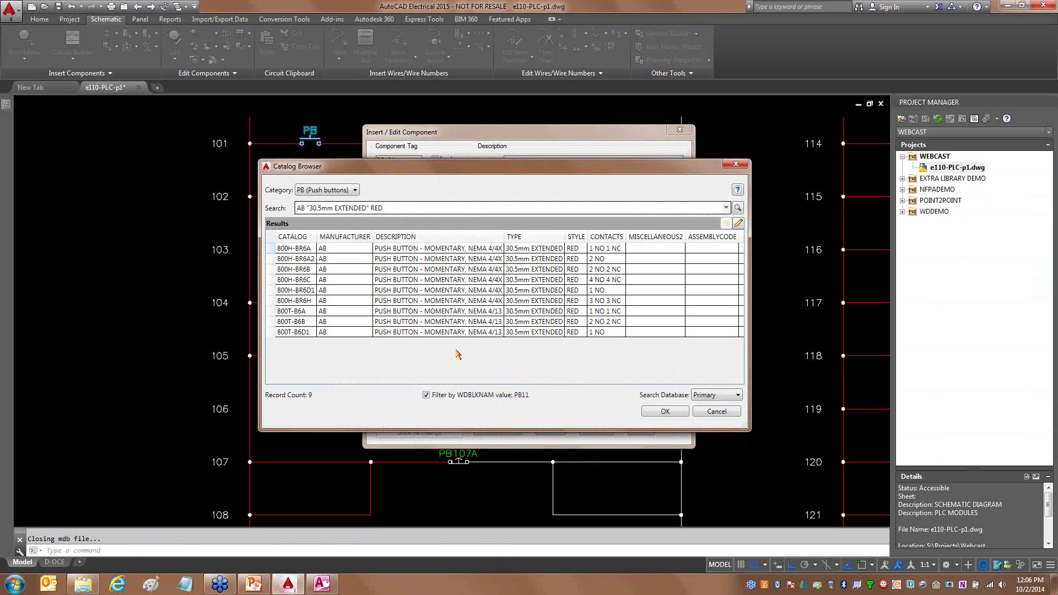
left_click(717, 412)
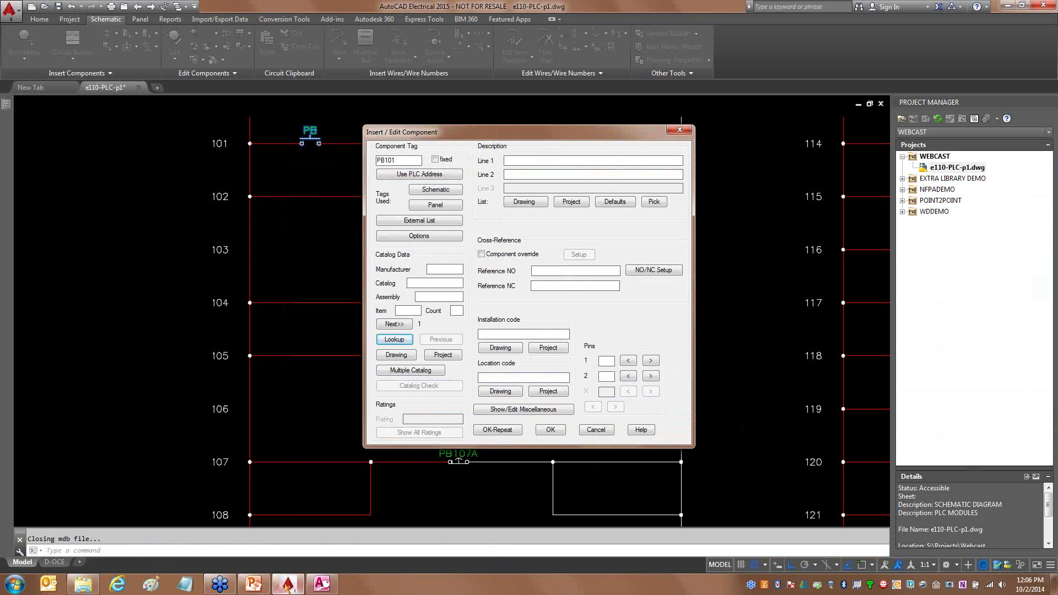
Switch back to Access and examine the PB11, PB11L, PB11M and PB11ML records in the _LISTBOX_DEF table.
left_click(322, 584)
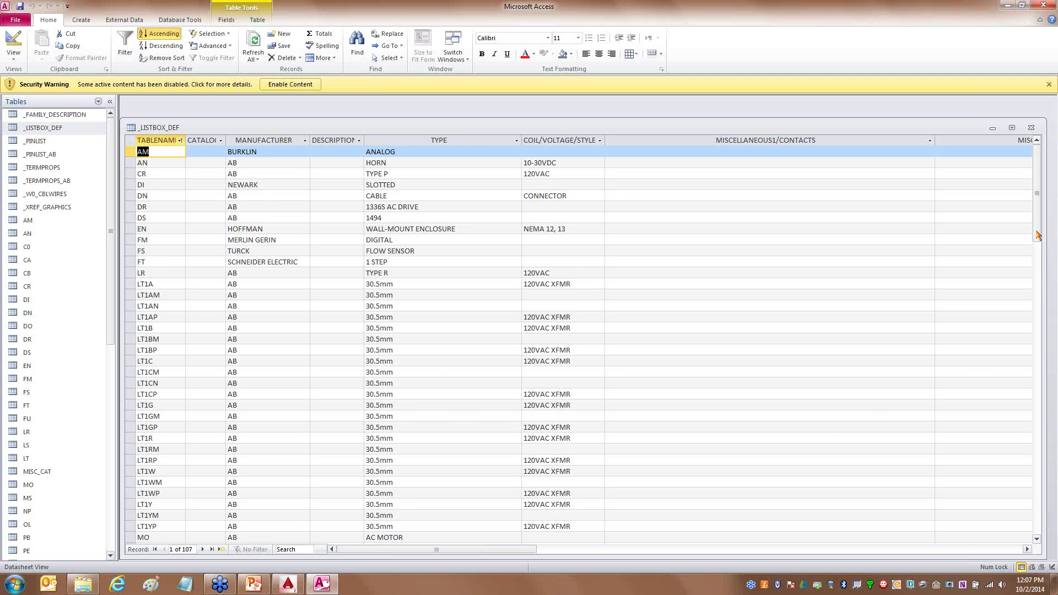
left_click_drag(1037, 236, 1037, 316)
left_click(177, 221)
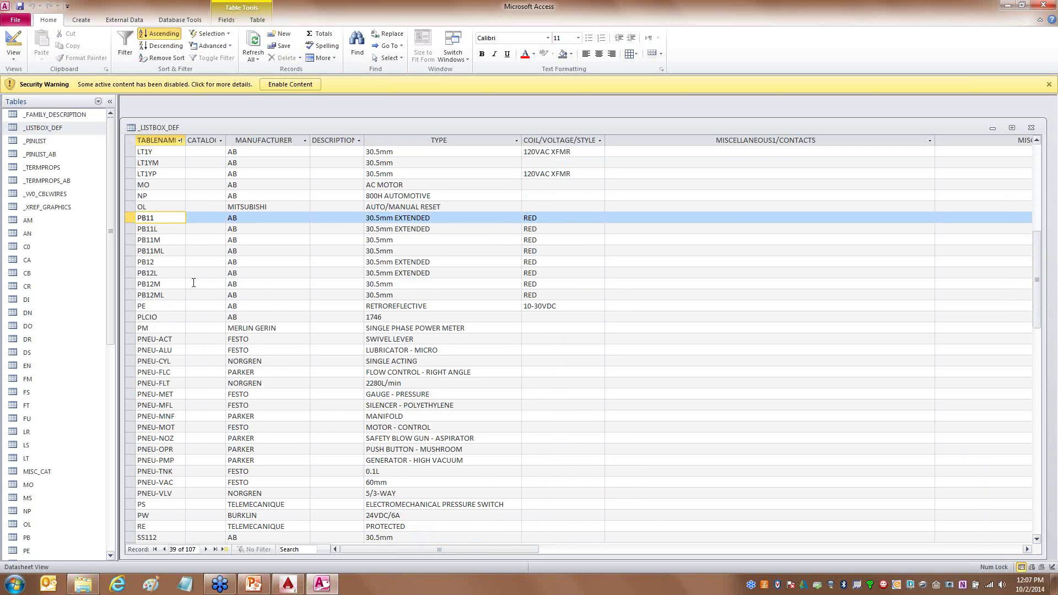
left_click(156, 229)
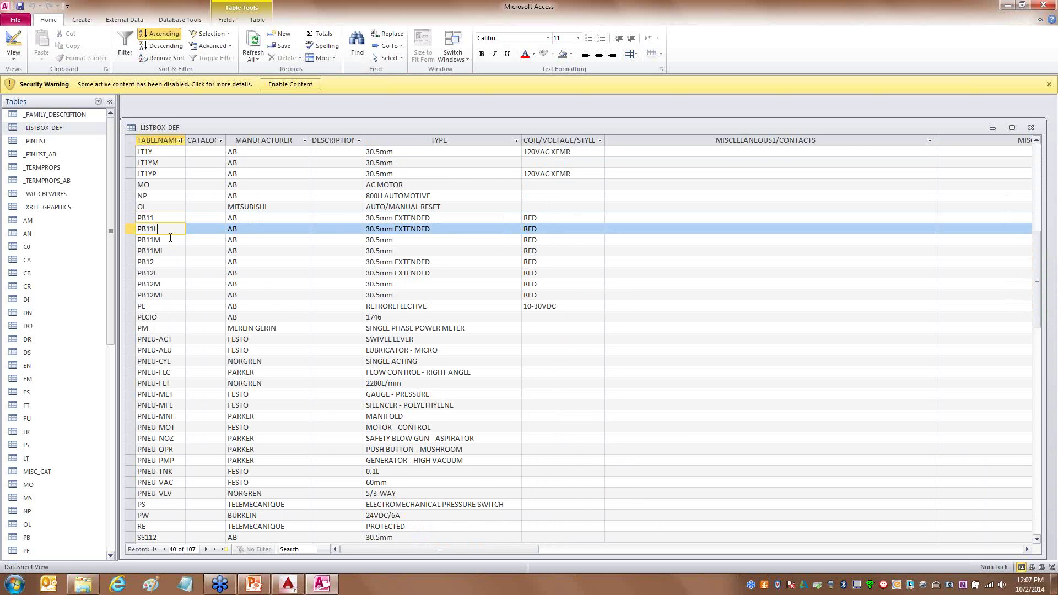
left_click(174, 244)
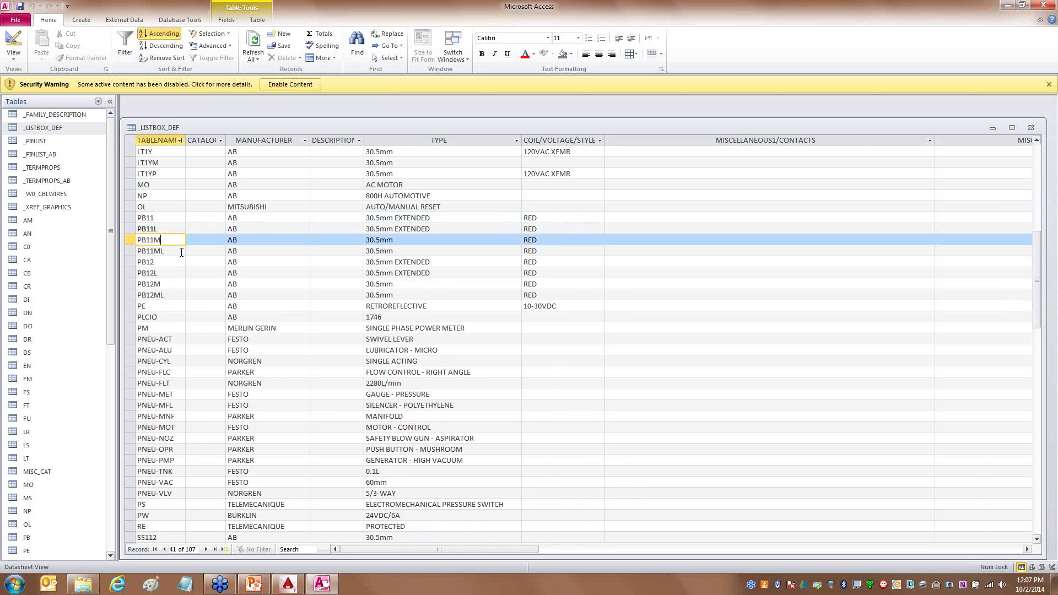
left_click(165, 228)
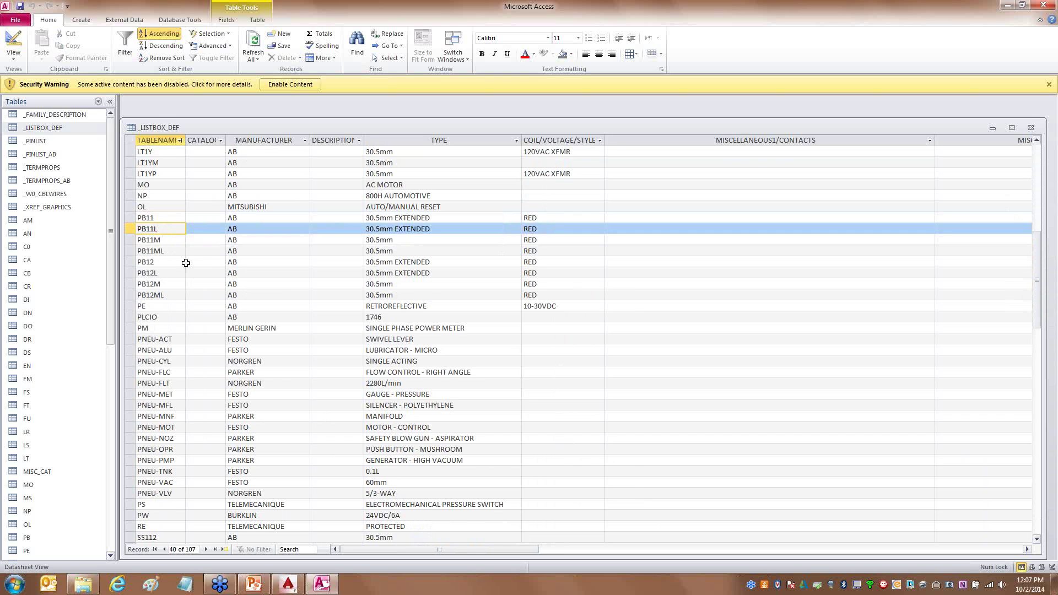
left_click(160, 251)
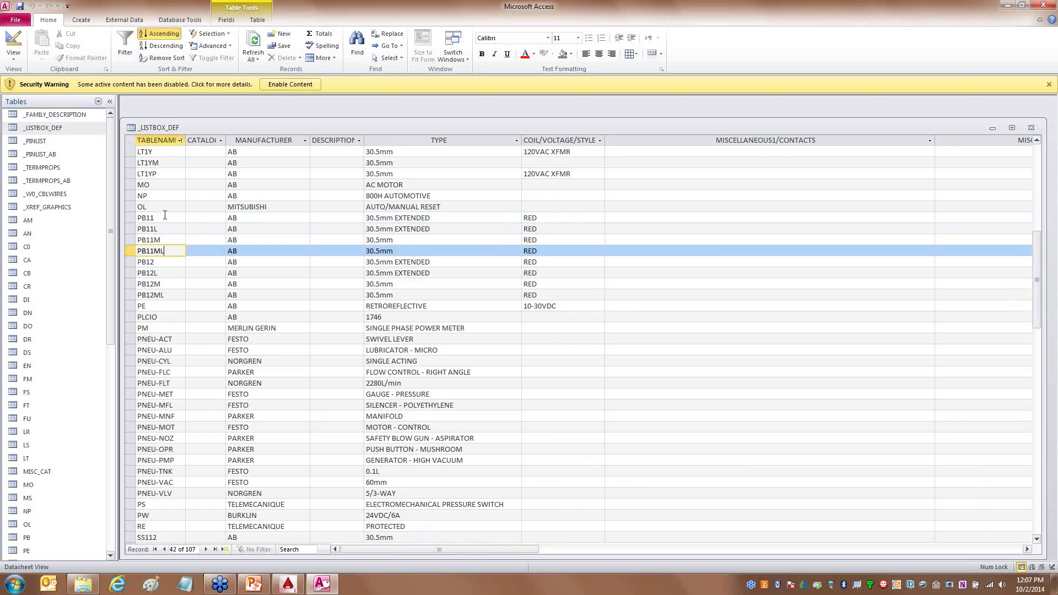
left_click(162, 216)
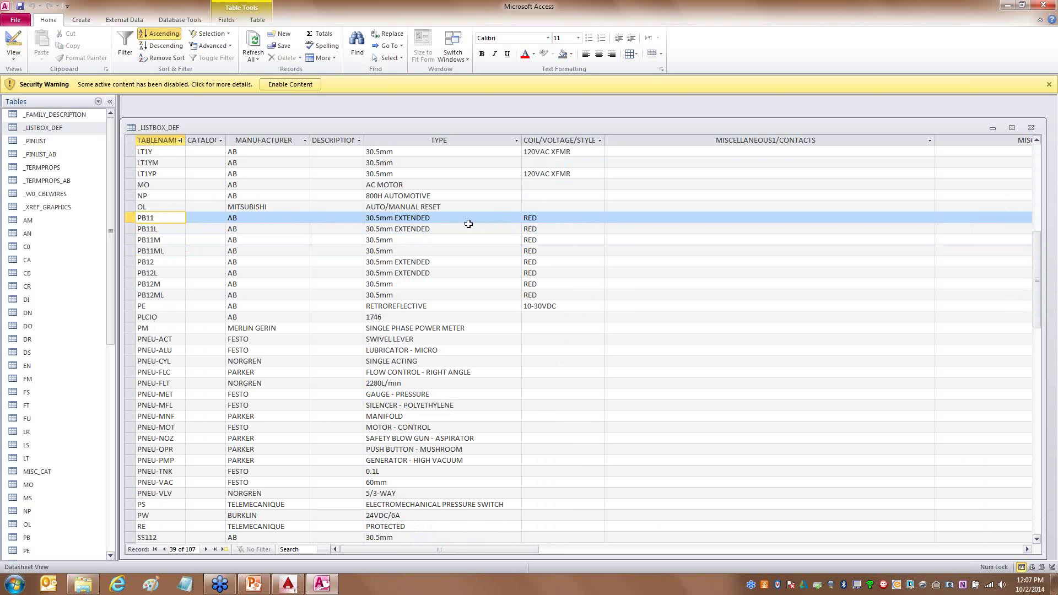
Set the PB11 record's TYPE to 22.5mm and its COIL/VOLTAGE/STYLE to GR, and save the record.
left_click(500, 222)
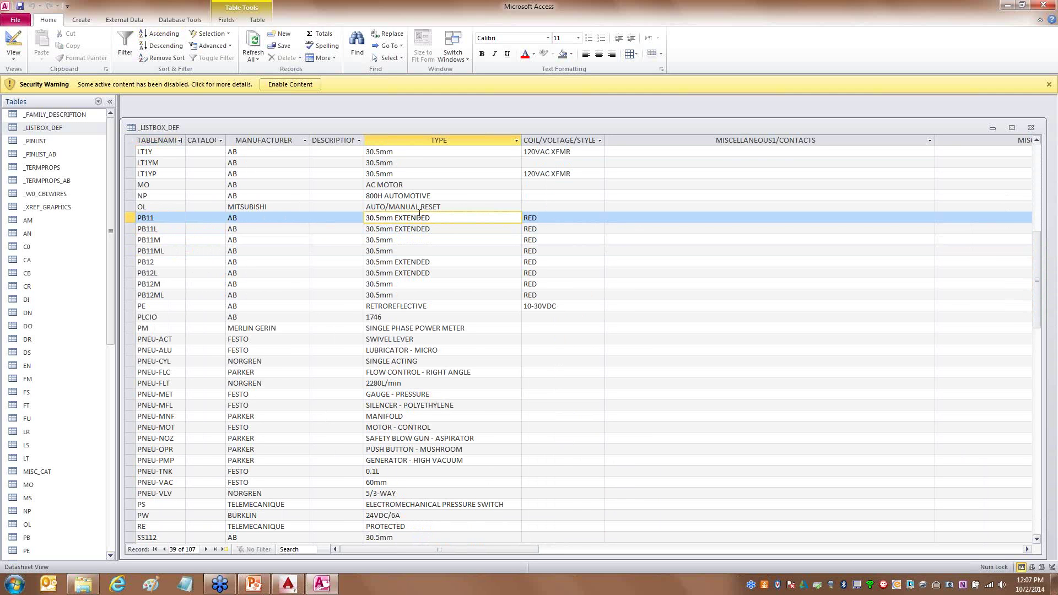
type("22.5mm")
left_click(532, 222)
type("GR")
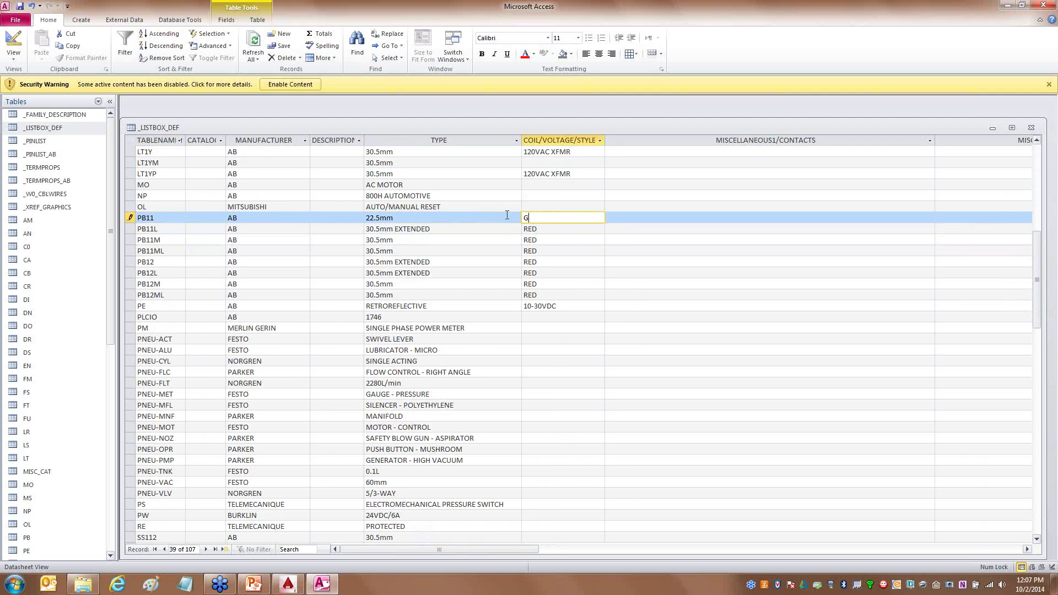
left_click(560, 232)
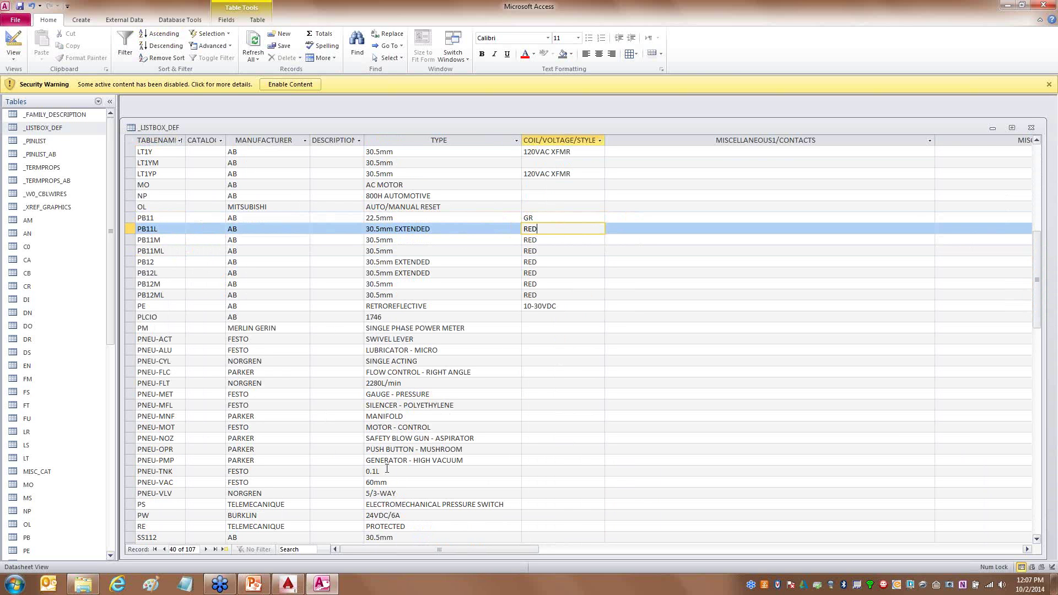
Switch to AutoCAD Electrical, look up catalog data for PB101 again and browse the push buttons matching the default search.
left_click(288, 584)
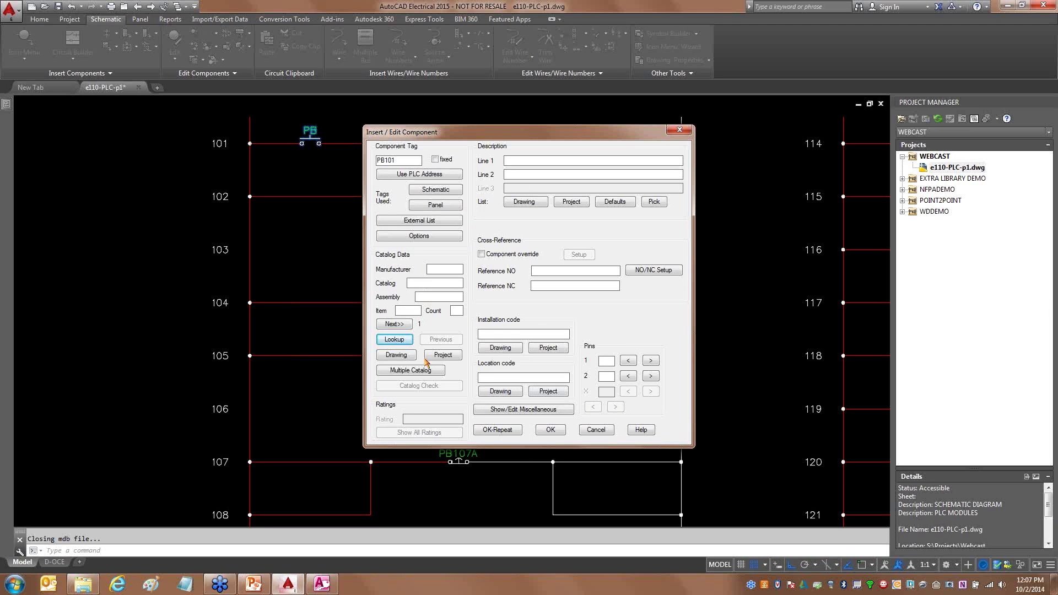
left_click(394, 339)
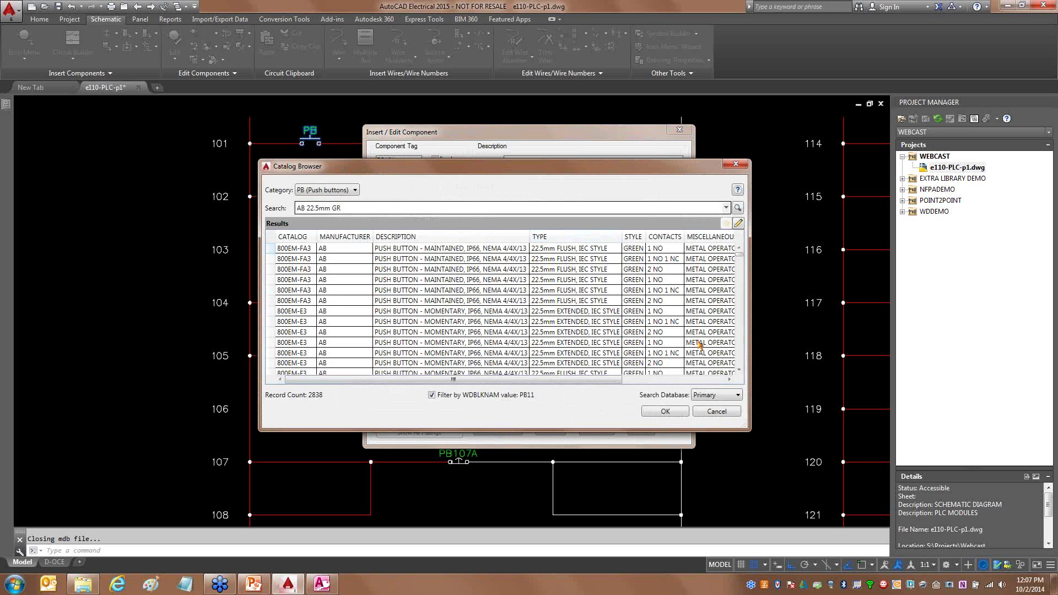
left_click_drag(739, 254, 739, 275)
left_click(737, 364)
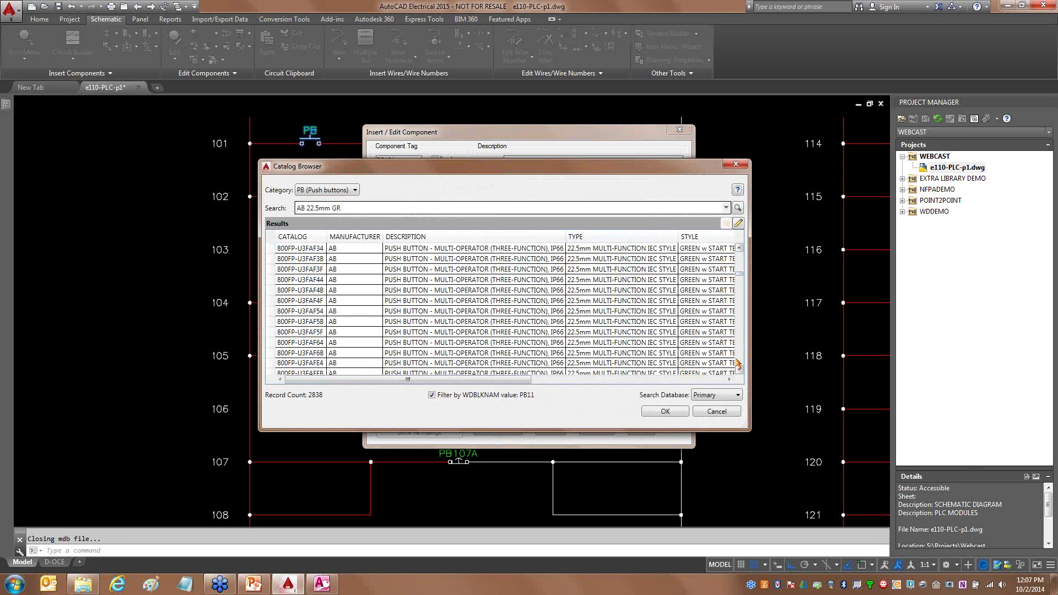
left_click(737, 364)
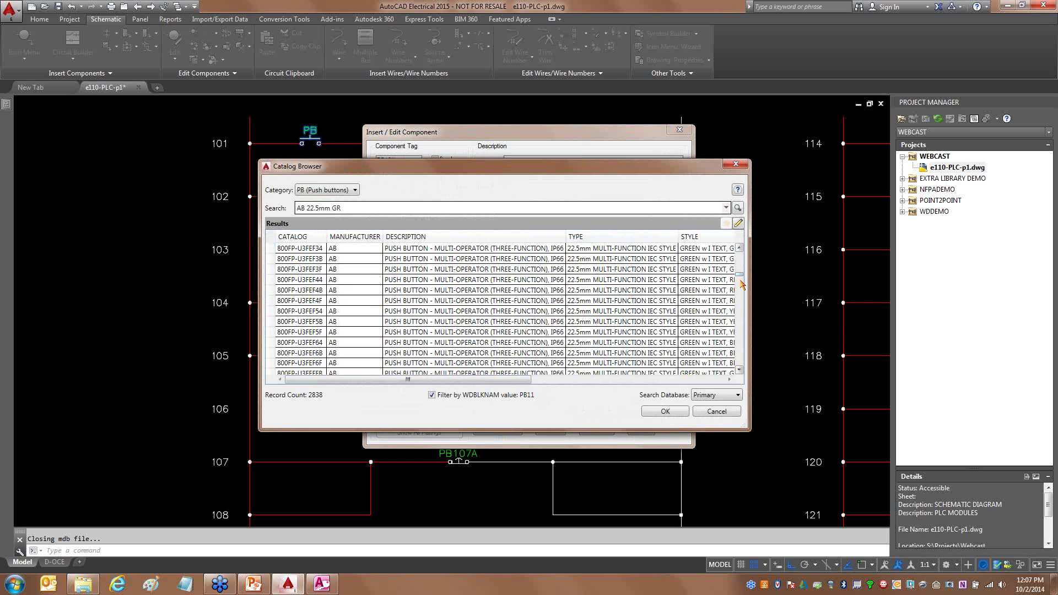
Browse the push buttons matching the AB 22.5mm GR search and cancel the Catalog Browser.
left_click_drag(740, 281, 748, 309)
left_click_drag(752, 326, 750, 347)
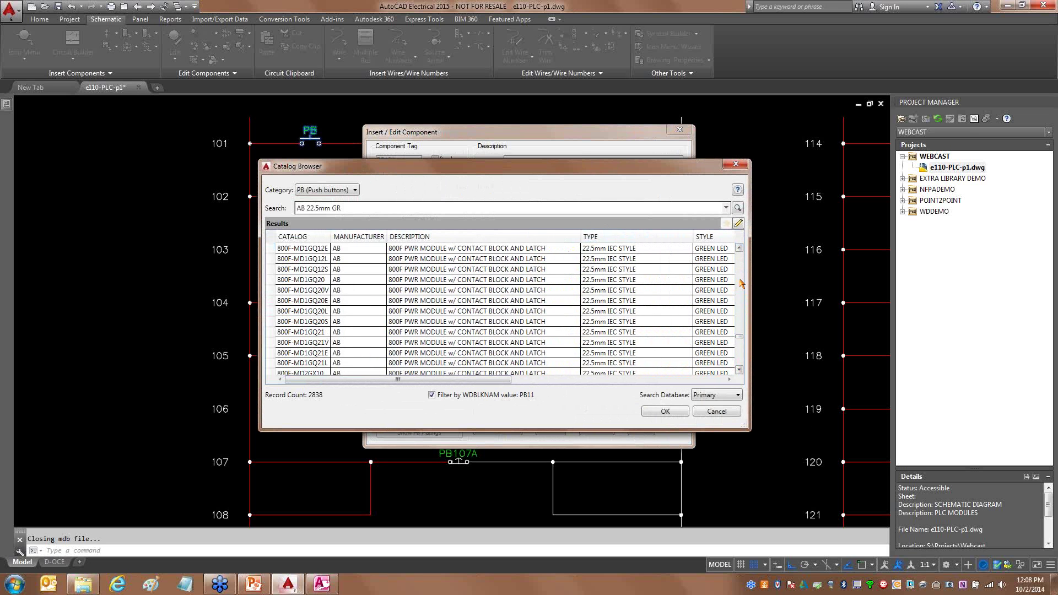
scroll(738, 282, "down", 5)
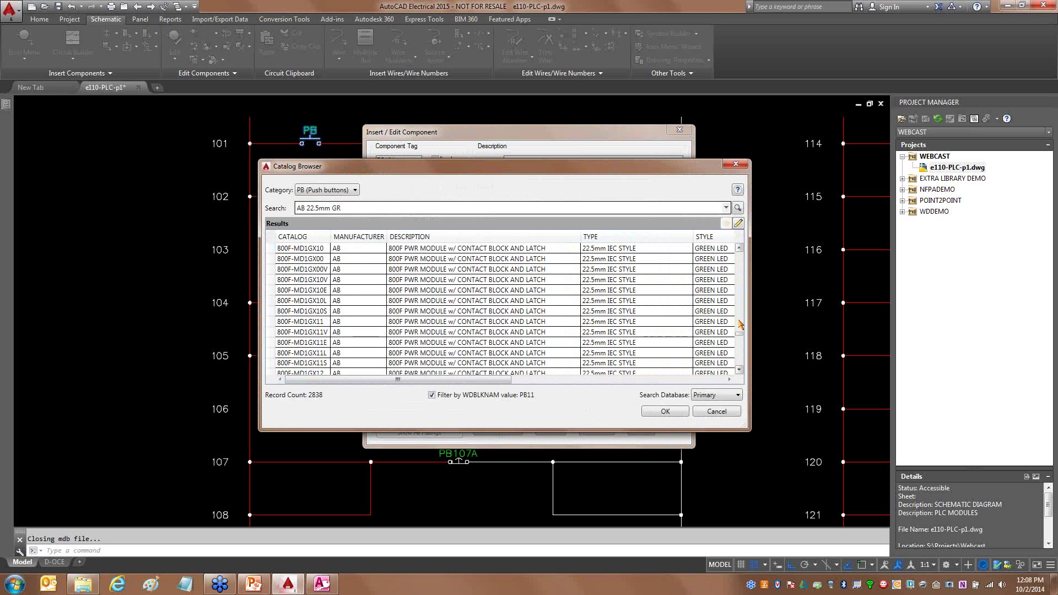
left_click(739, 247)
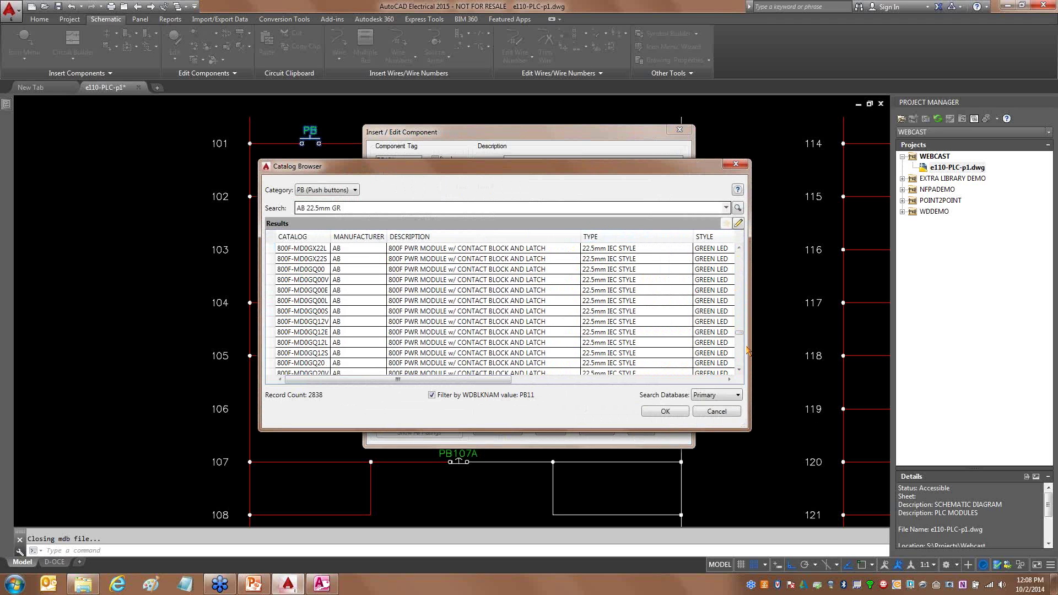
scroll(741, 320, "up", 5)
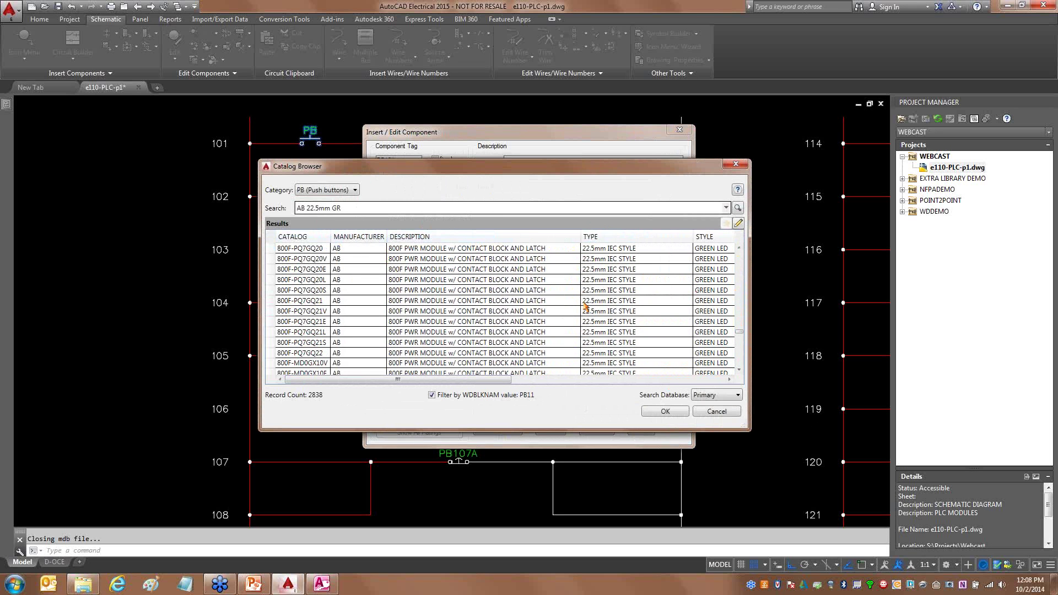
left_click(716, 411)
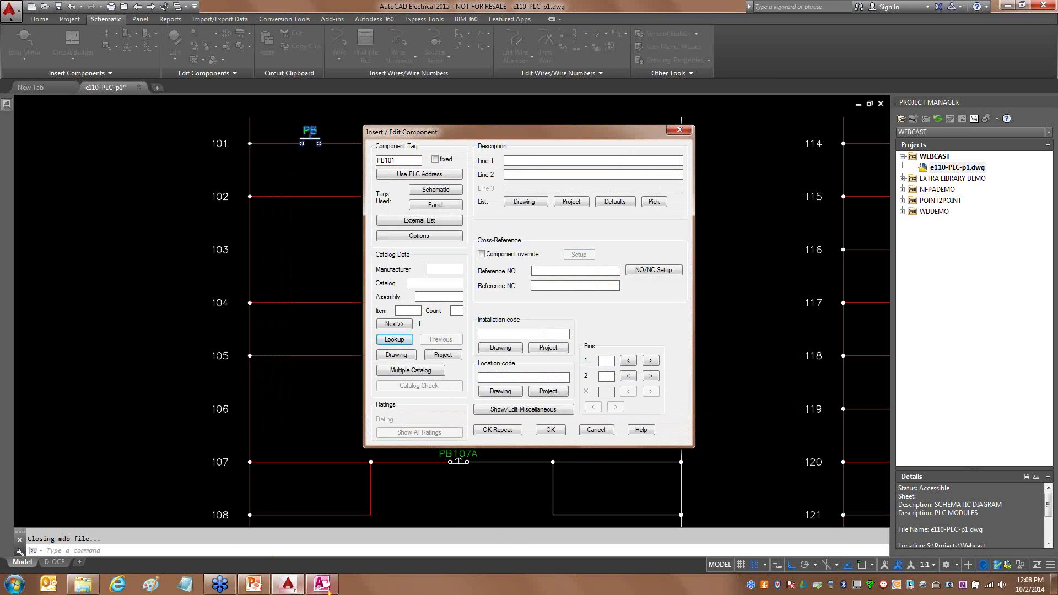
Switch to Access, set the PB11 record's TYPE to ACC, clear its COIL/VOLTAGE/STYLE, and save the record.
left_click(321, 584)
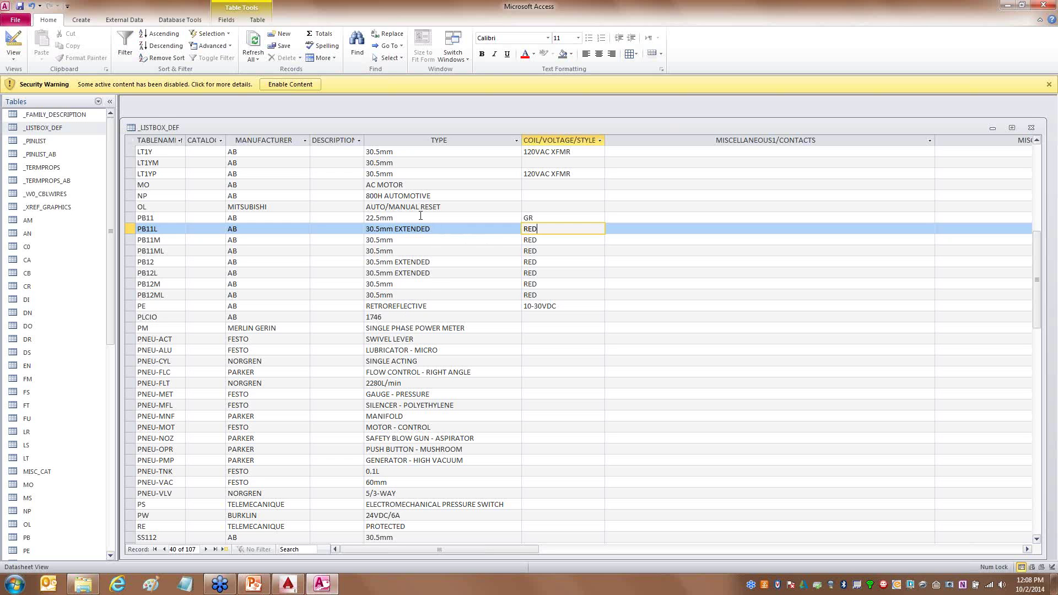
left_click(420, 215)
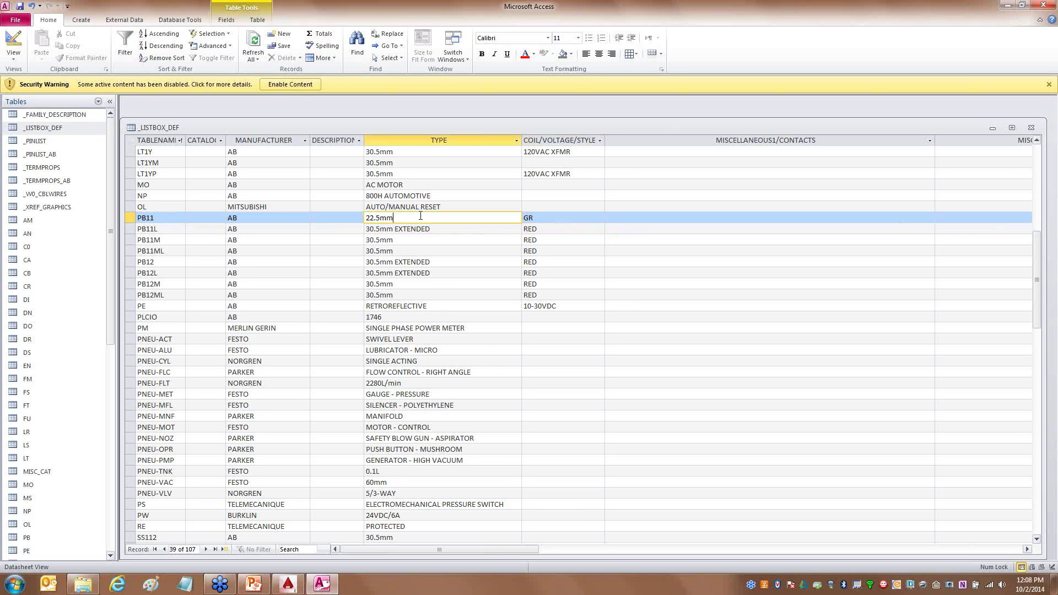
left_click(544, 216)
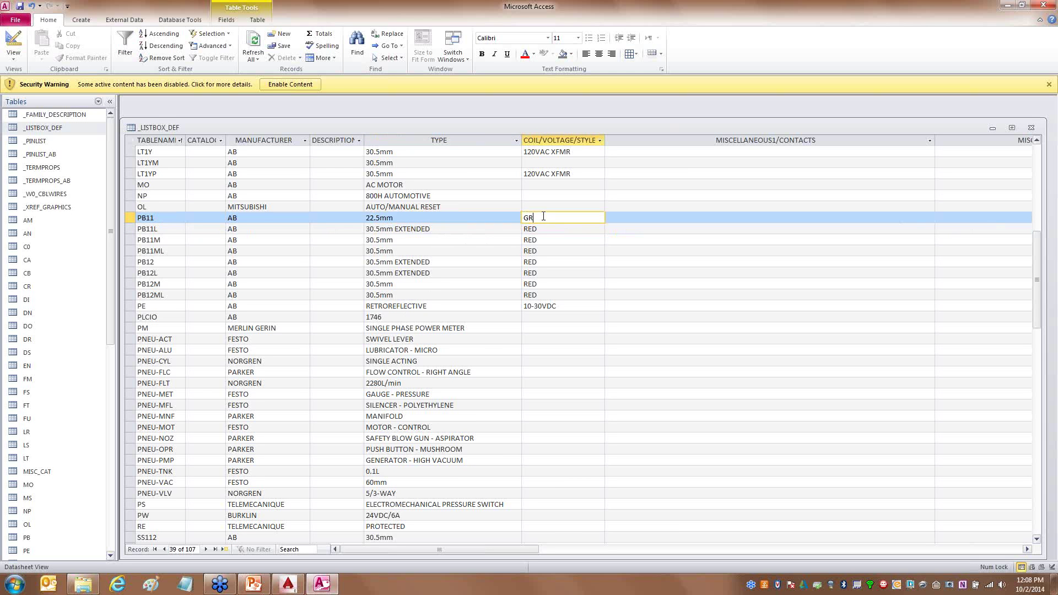
left_click(444, 220)
key("BackSpace")
key("BackSpace")
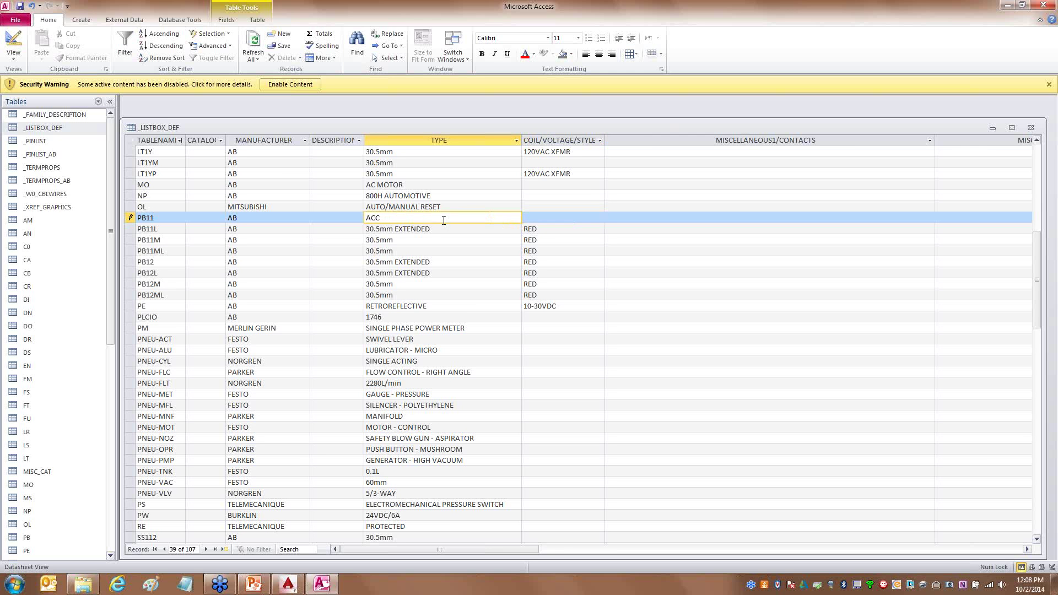
left_click(340, 229)
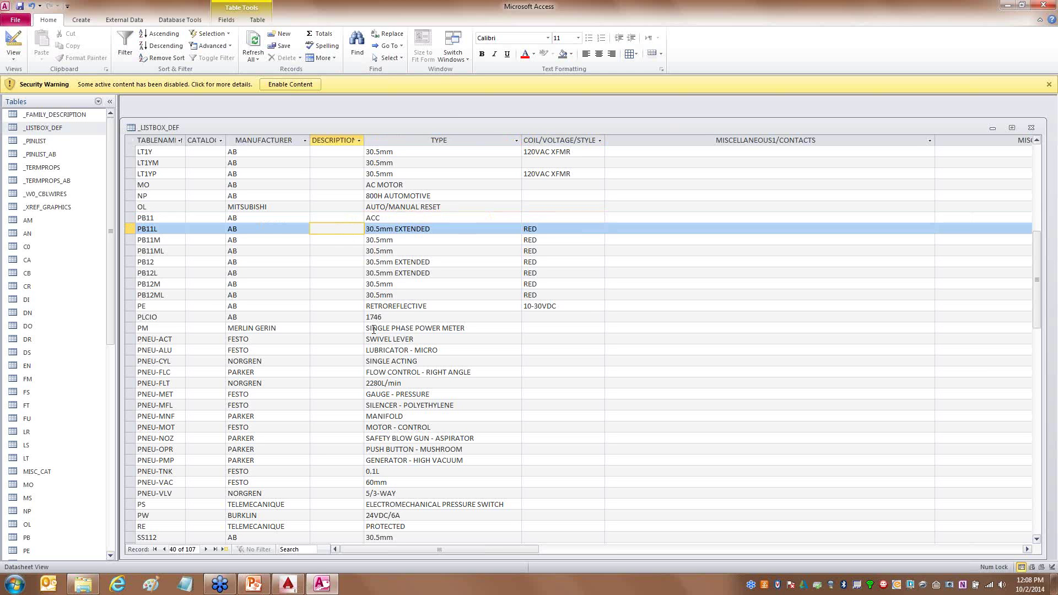
Switch to AutoCAD Electrical, look up catalog data for PB101, examine the TYPE of the records found by the default search, and cancel the browser.
left_click(287, 583)
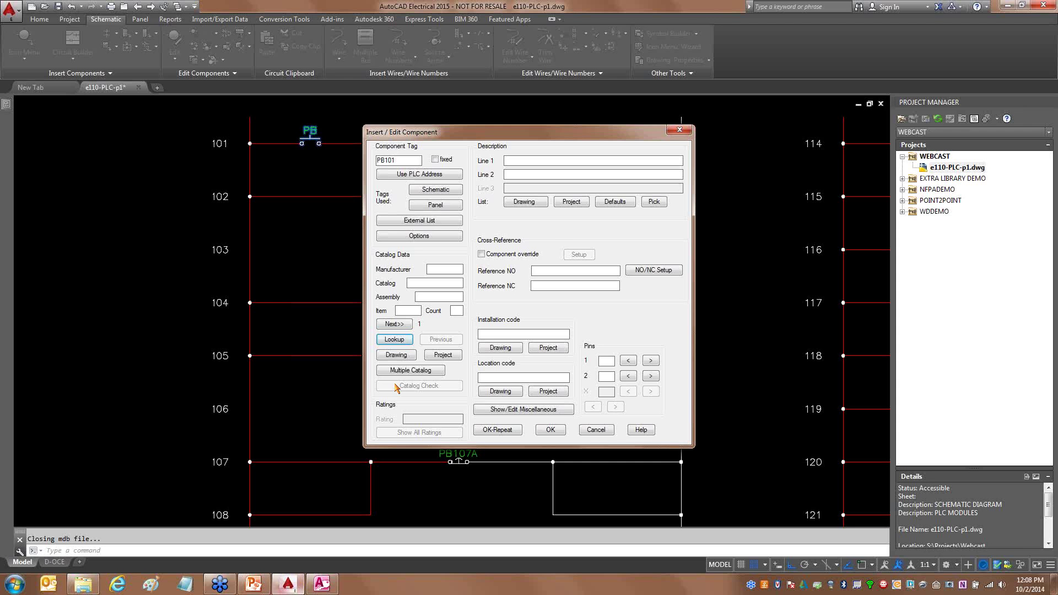
left_click(406, 342)
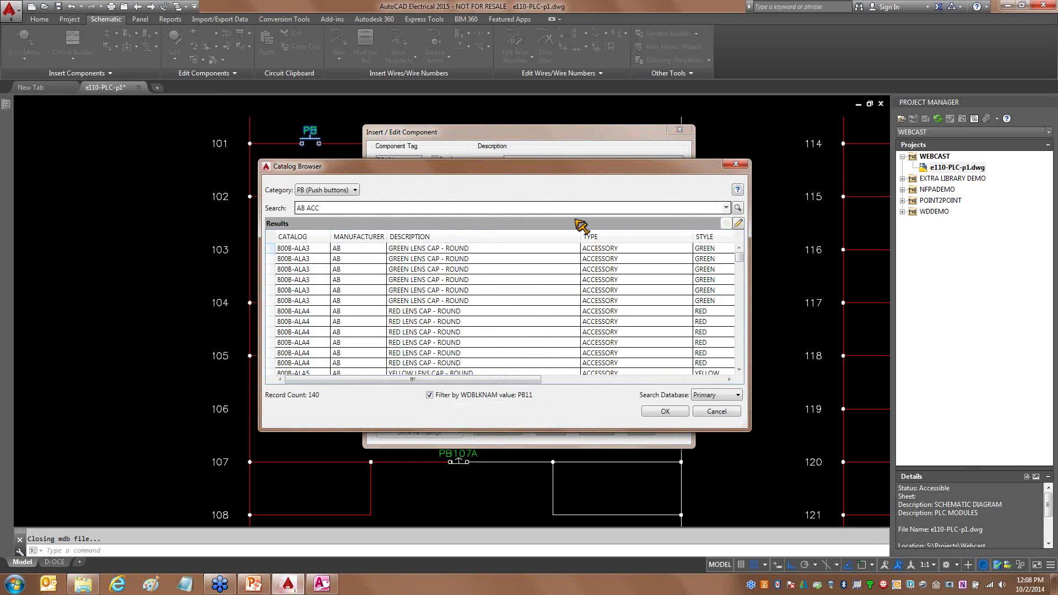
mouse_move(578, 218)
left_mouse_down()
mouse_move(632, 223)
mouse_move(549, 357)
mouse_move(611, 204)
left_mouse_up()
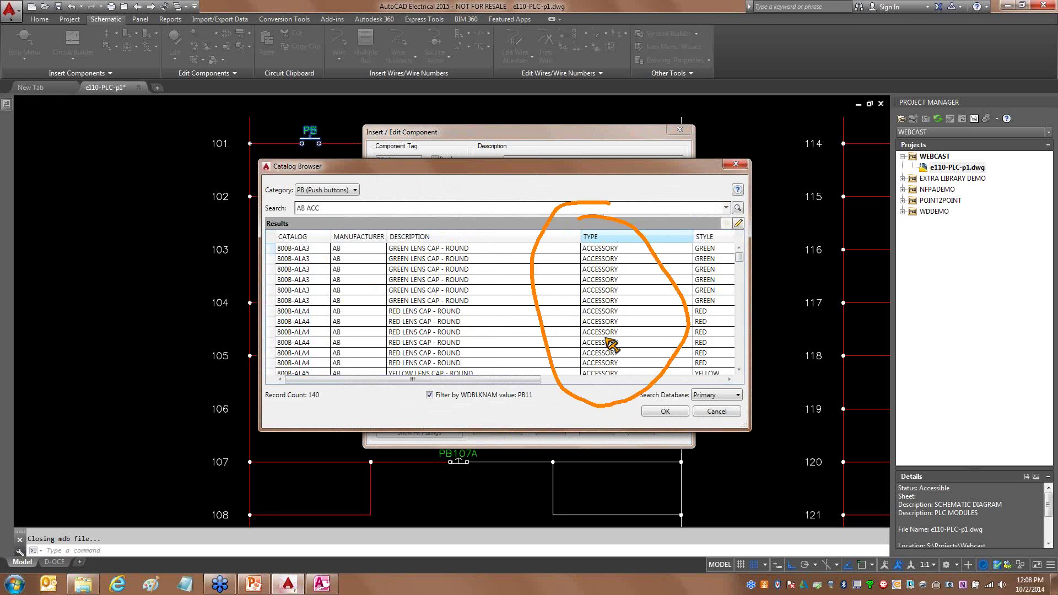
key("Escape")
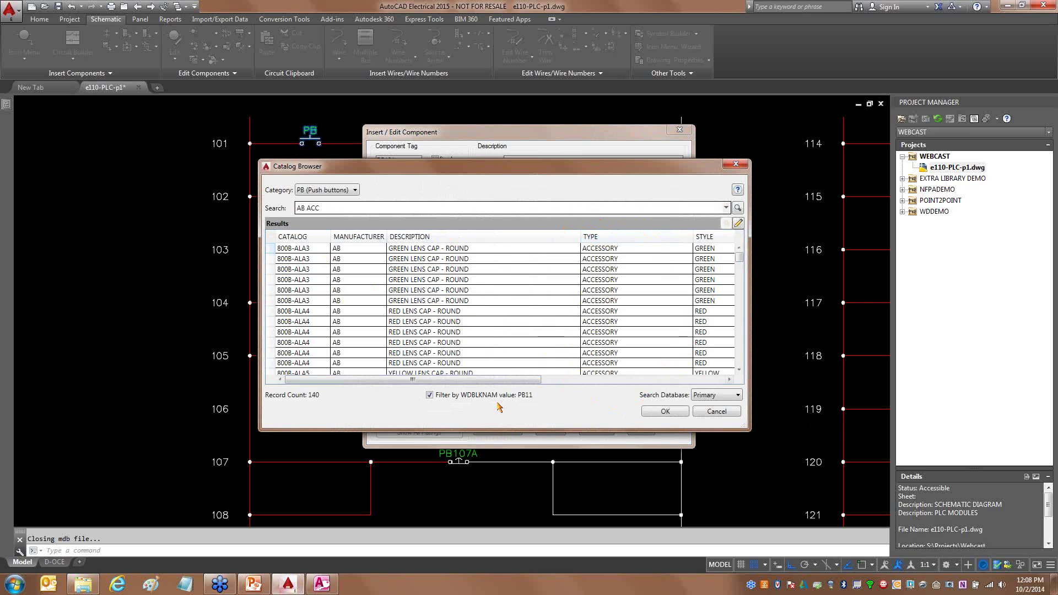
left_click(717, 411)
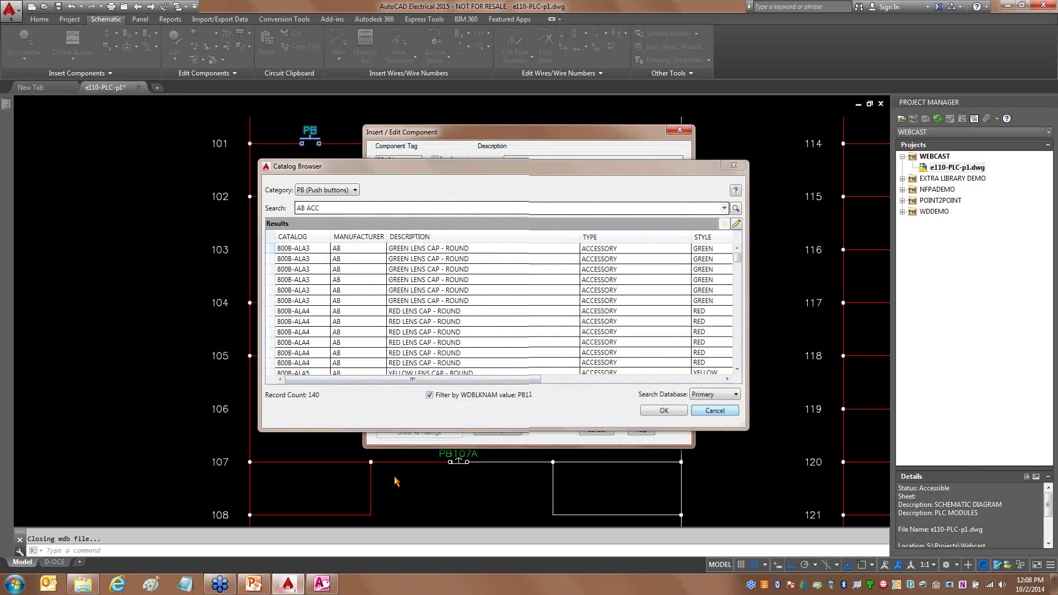
Switch to Access and change the PB11 record's TYPE to FLUSH in the _LISTBOX_DEF table.
left_click(329, 586)
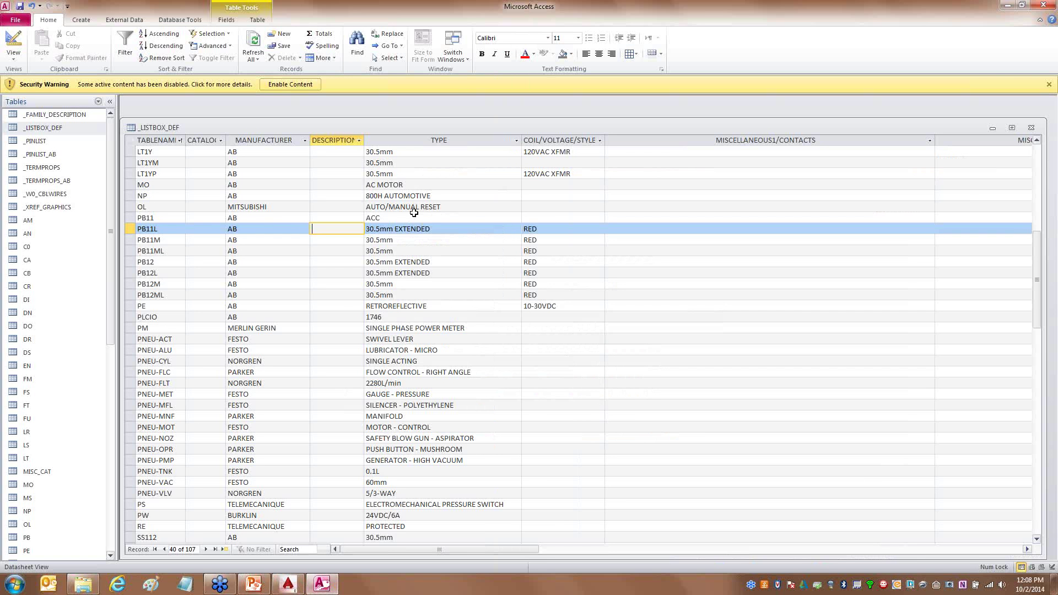
left_click(415, 217)
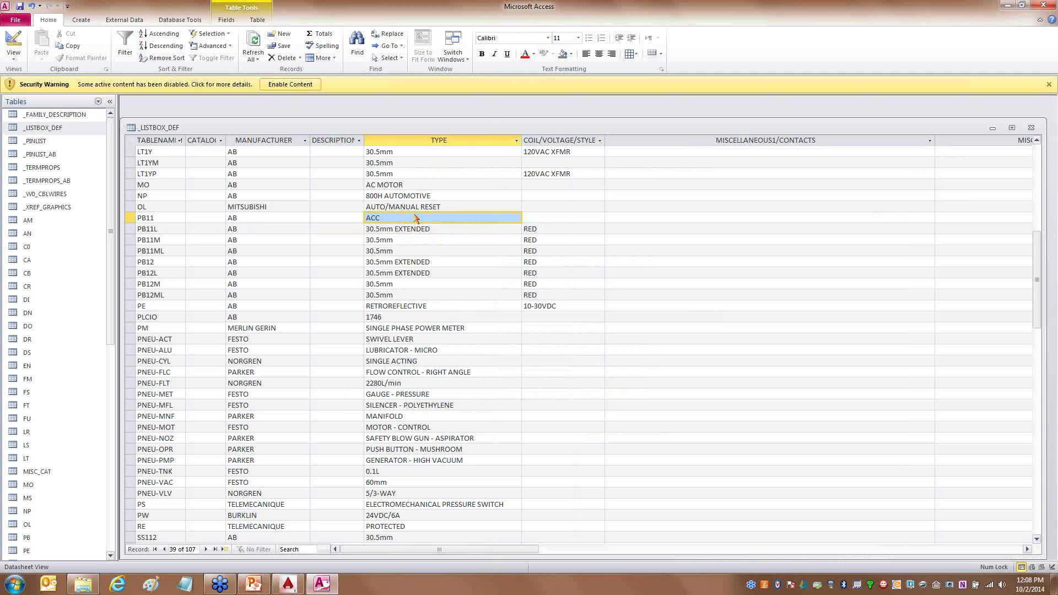
left_click(412, 219)
key("BackSpace")
key("BackSpace")
key("BackSpace")
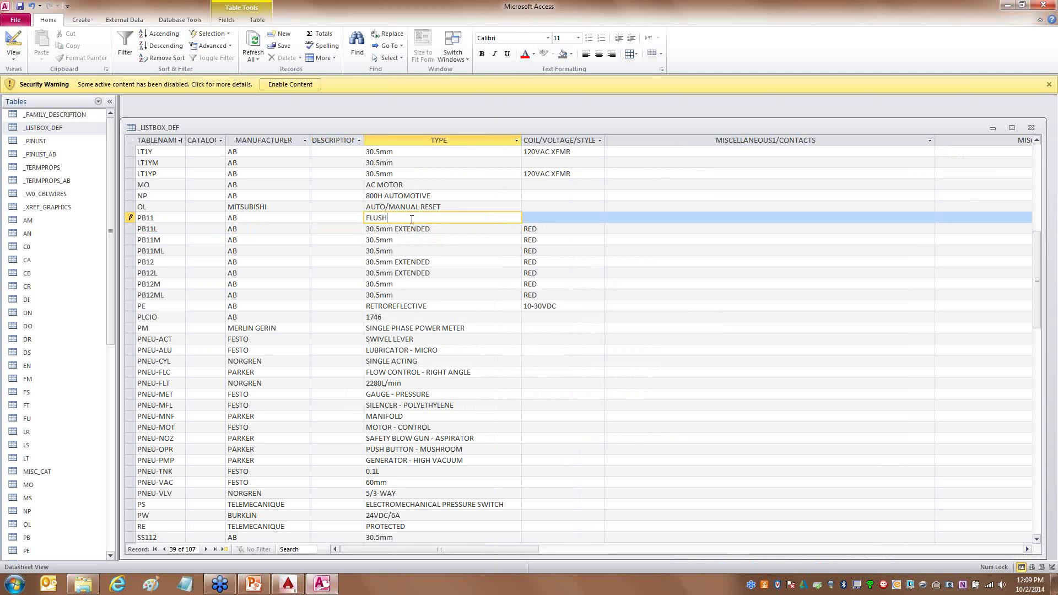
left_click(538, 215)
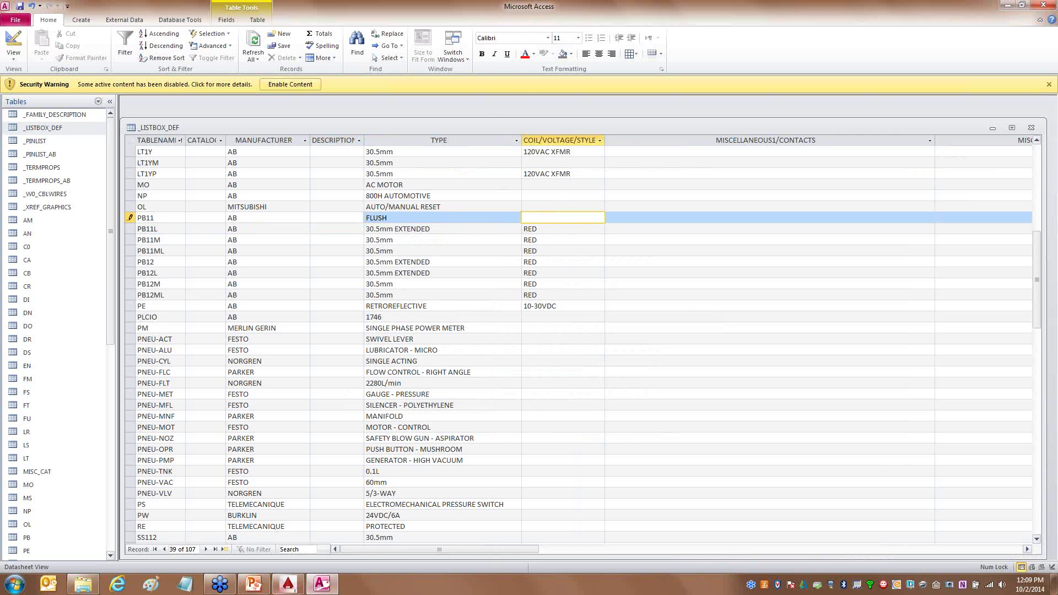
Switch to AutoCAD Electrical, open the catalog lookup for PB101 to check its default search string, and cancel it.
left_click(323, 584)
left_click(394, 339)
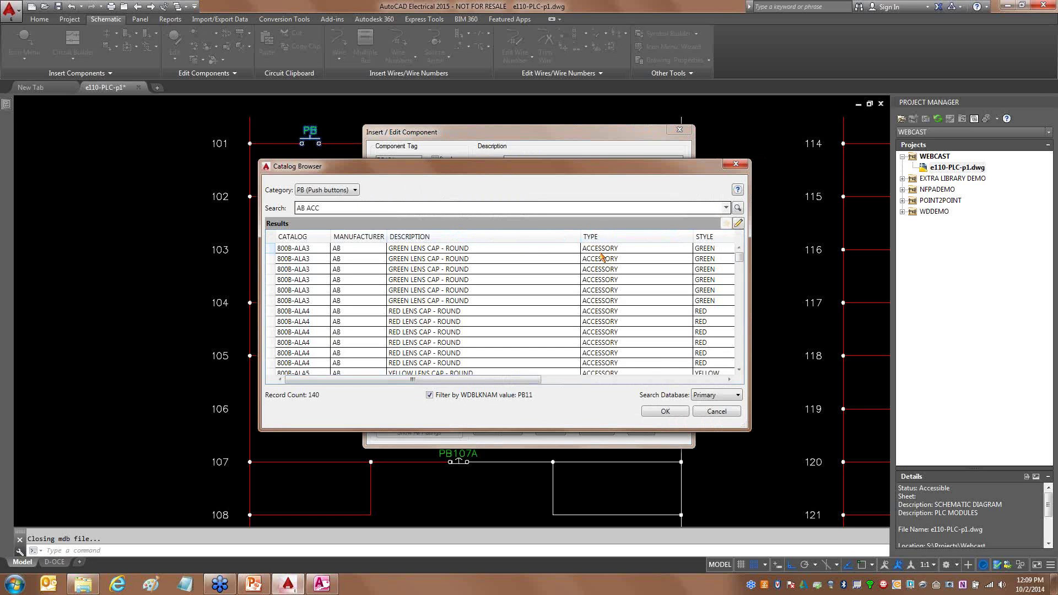
left_click(721, 414)
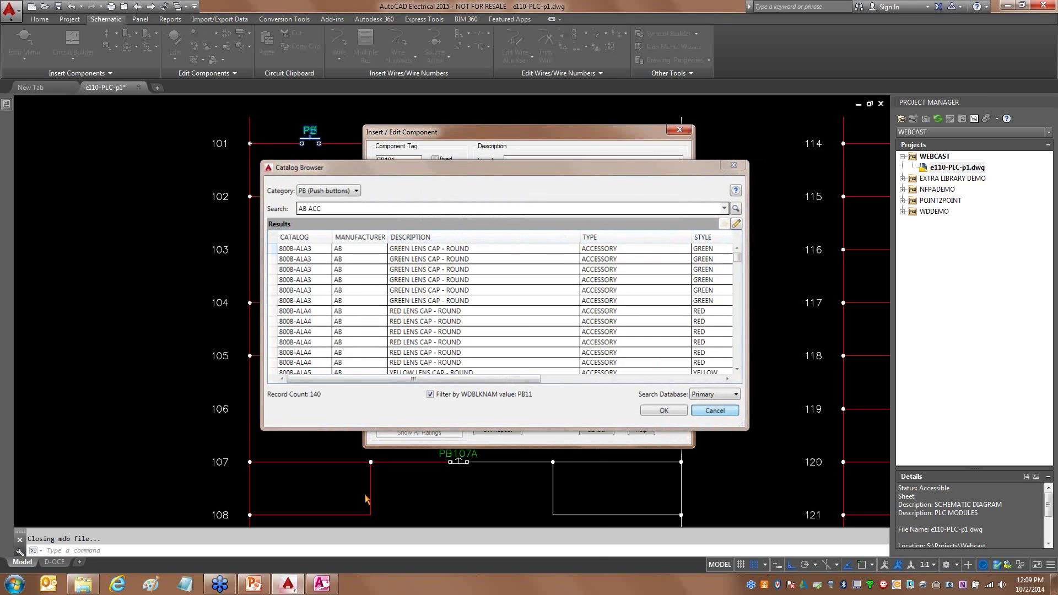
Save the PB11 record in Access, return to AutoCAD Electrical, run the AB FLUSH catalog search for PB101, and cancel the browser.
left_click(323, 584)
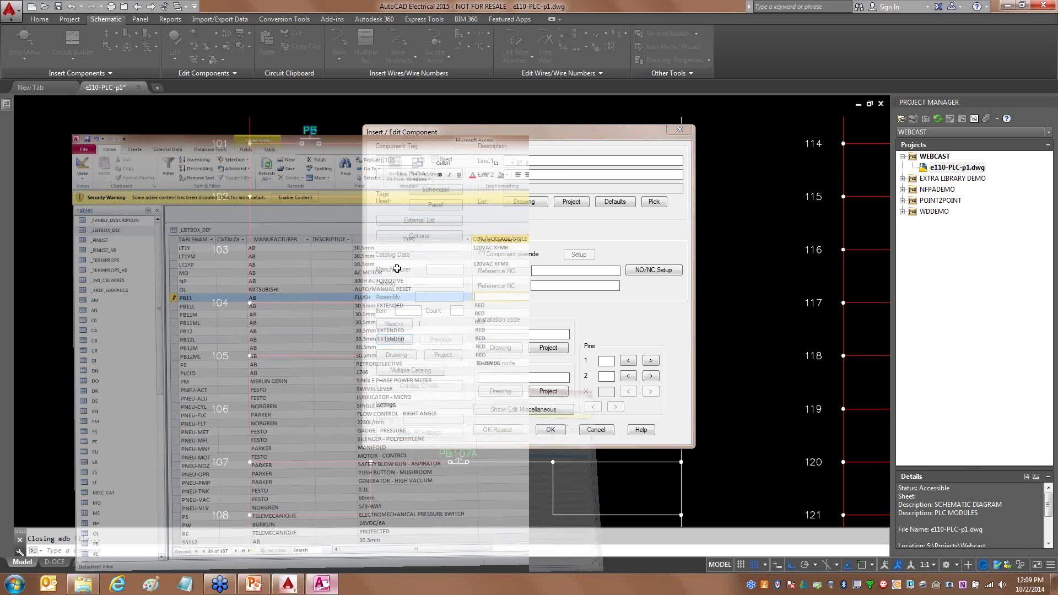
left_click(413, 228)
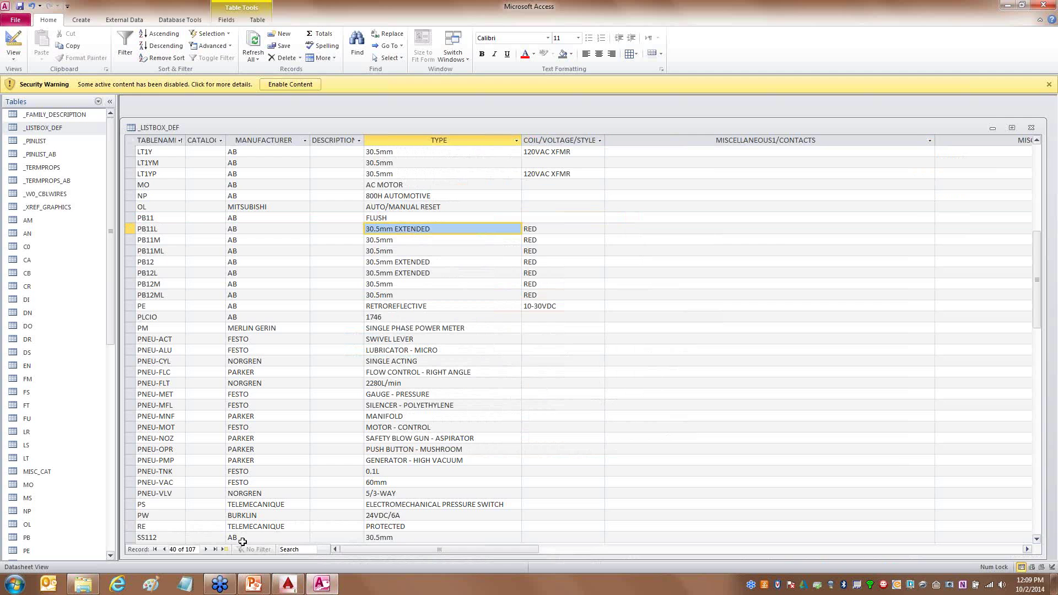
left_click(286, 585)
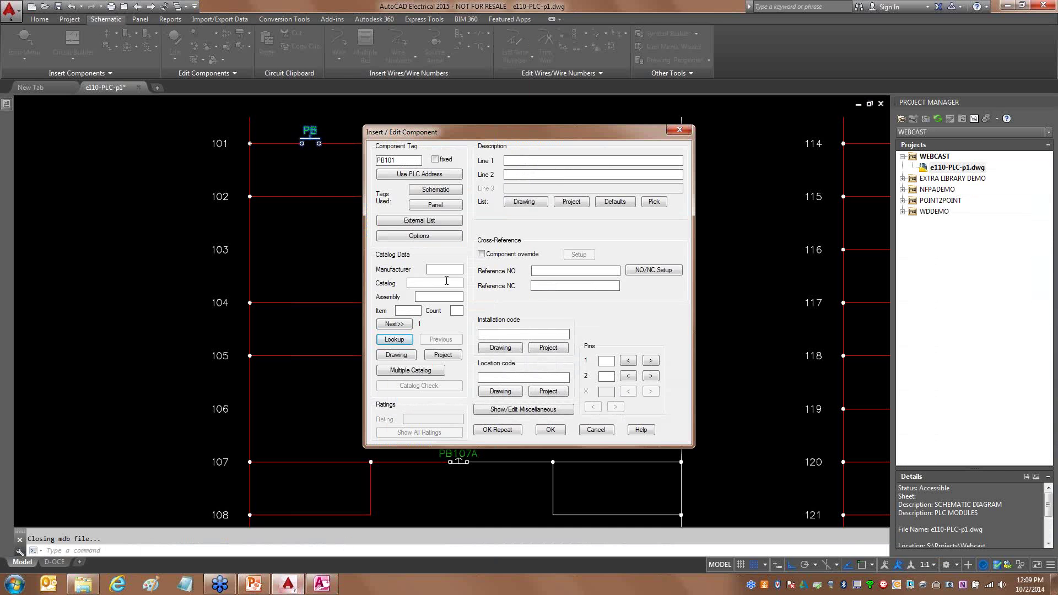
left_click(394, 339)
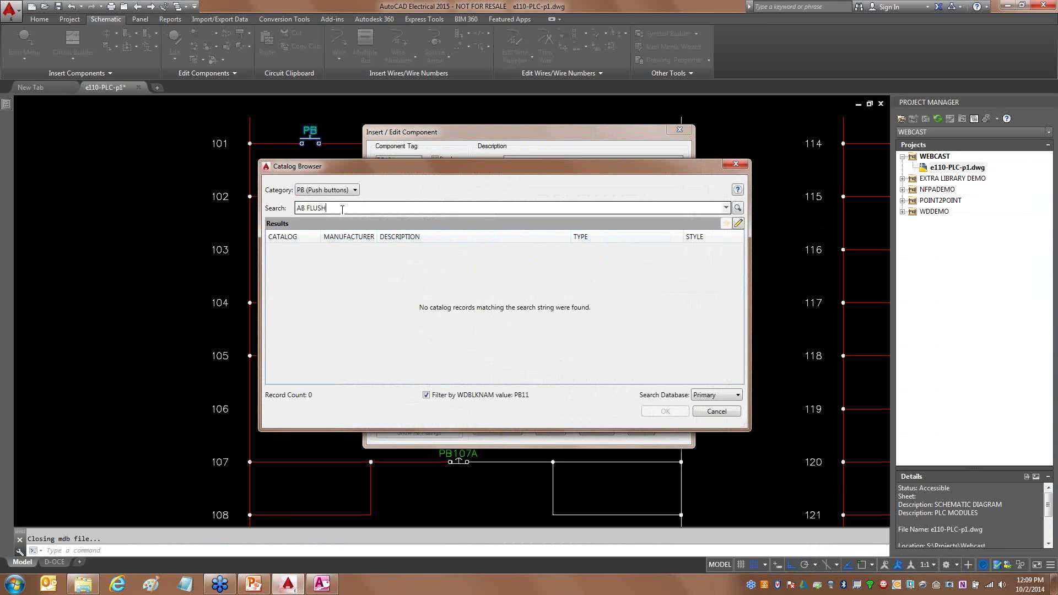
key("Return")
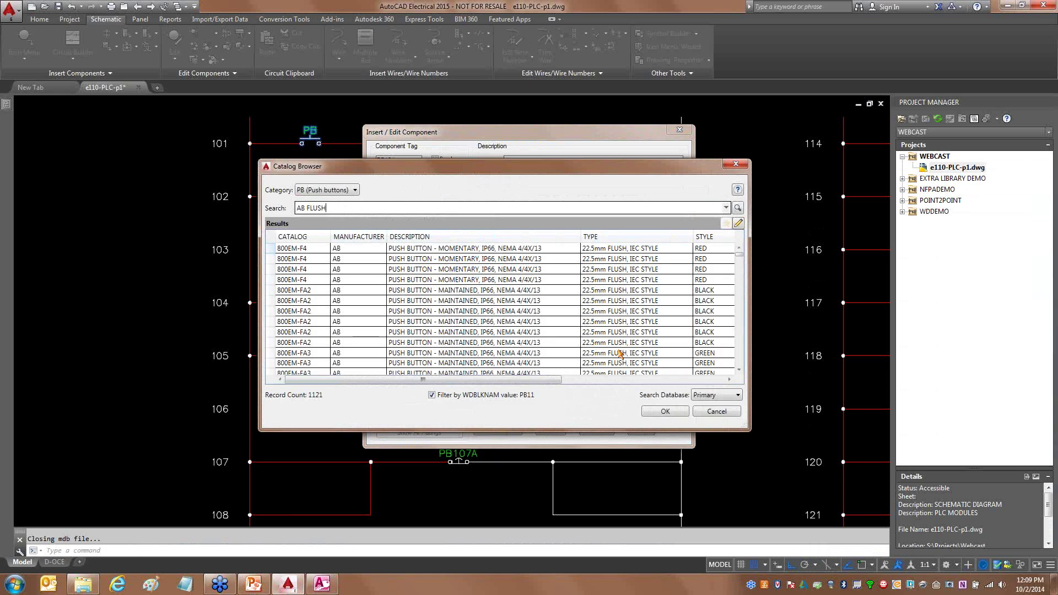
left_click(716, 412)
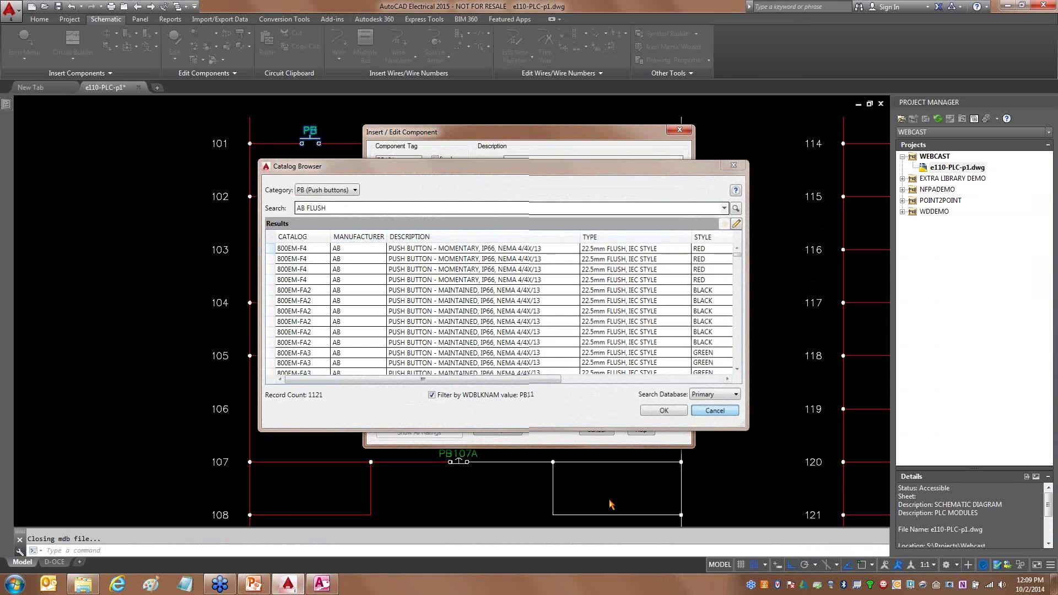
Switch to Access, set the PB11 record's TYPE to 800T and its COIL/VOLTAGE/STYLE to 1 NO 1 NC, and save the record.
left_click(321, 584)
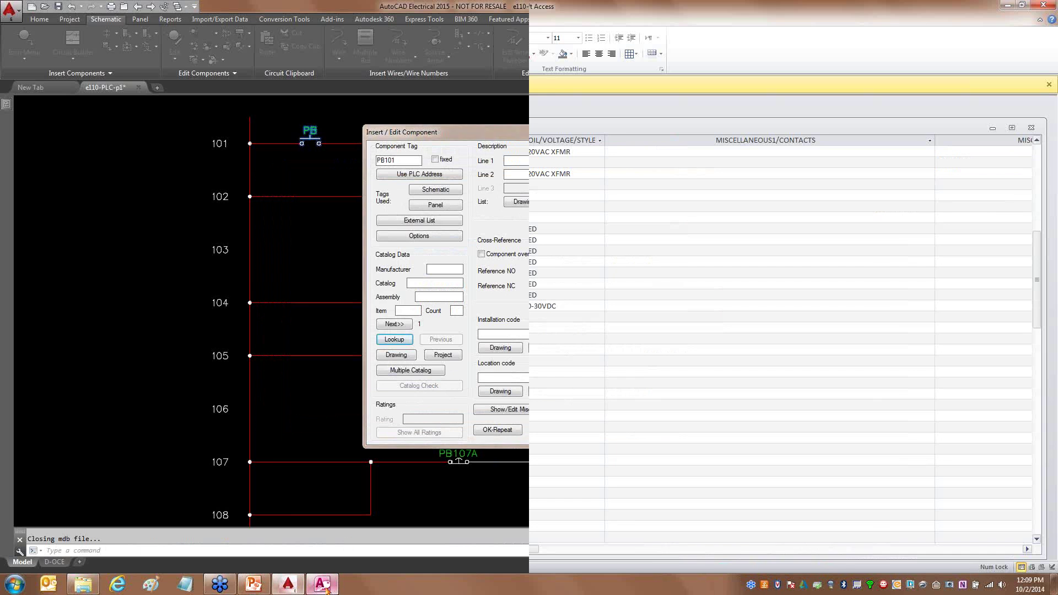
key("Up")
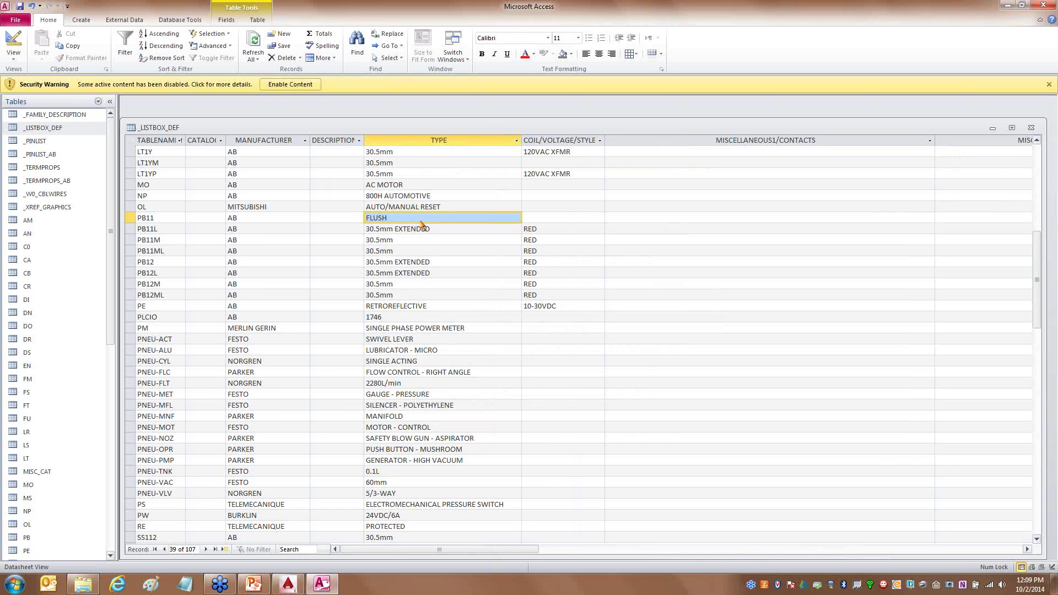
type("800T")
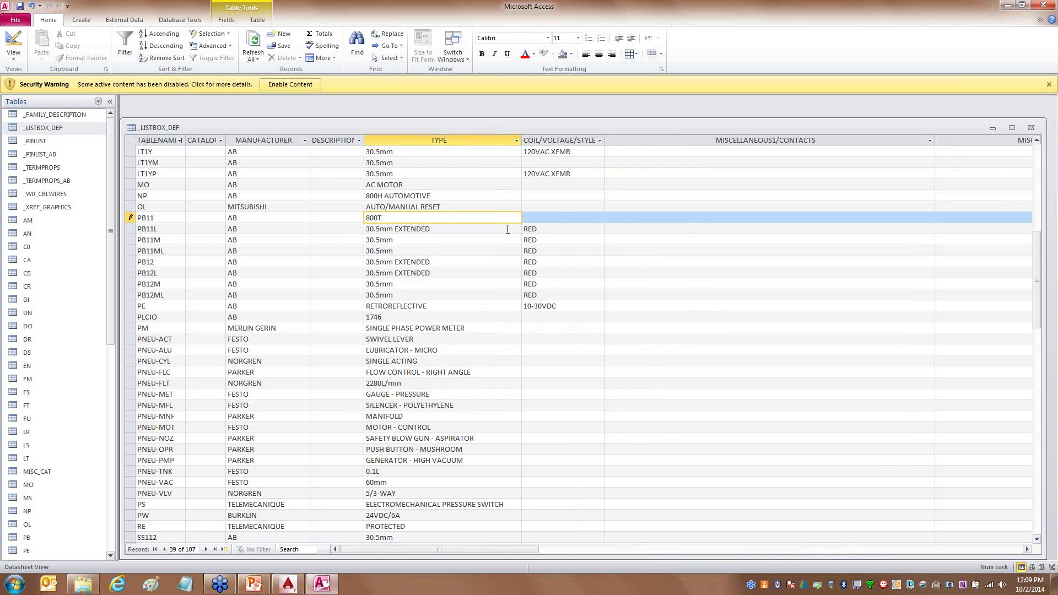
left_click(558, 216)
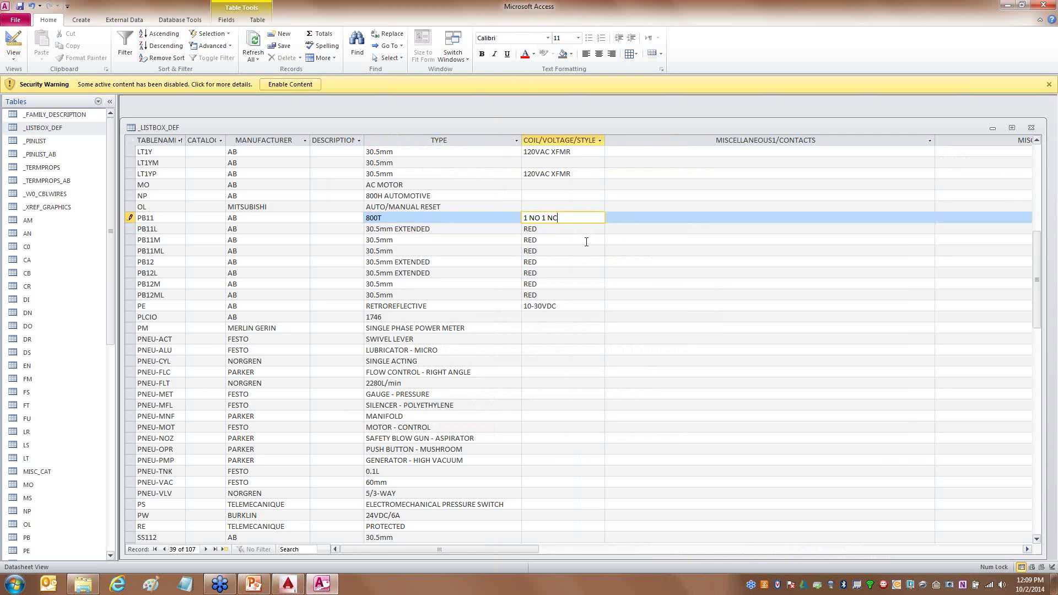
left_click(570, 239)
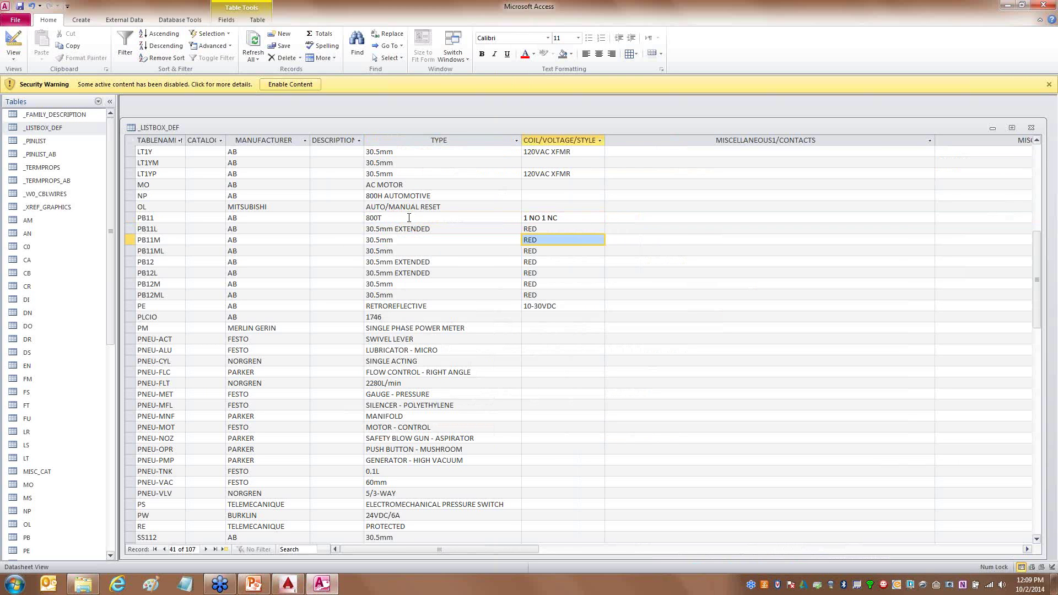
mouse_move(375, 228)
left_mouse_down()
mouse_move(279, 311)
mouse_move(199, 249)
mouse_move(206, 226)
left_mouse_up()
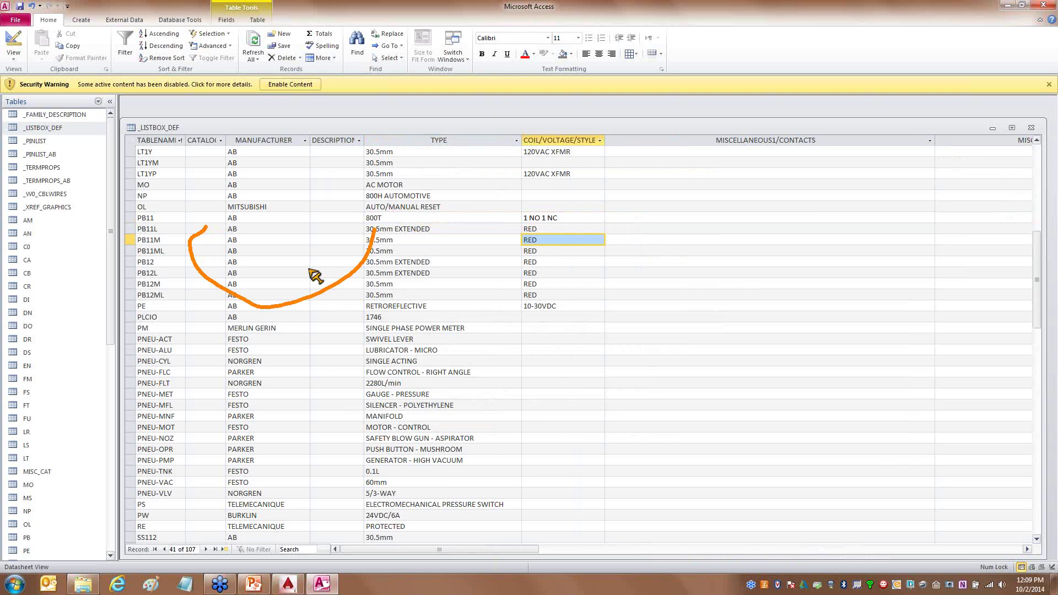
mouse_move(547, 232)
left_mouse_down()
mouse_move(736, 257)
mouse_move(720, 237)
mouse_move(737, 228)
mouse_move(764, 238)
left_mouse_up()
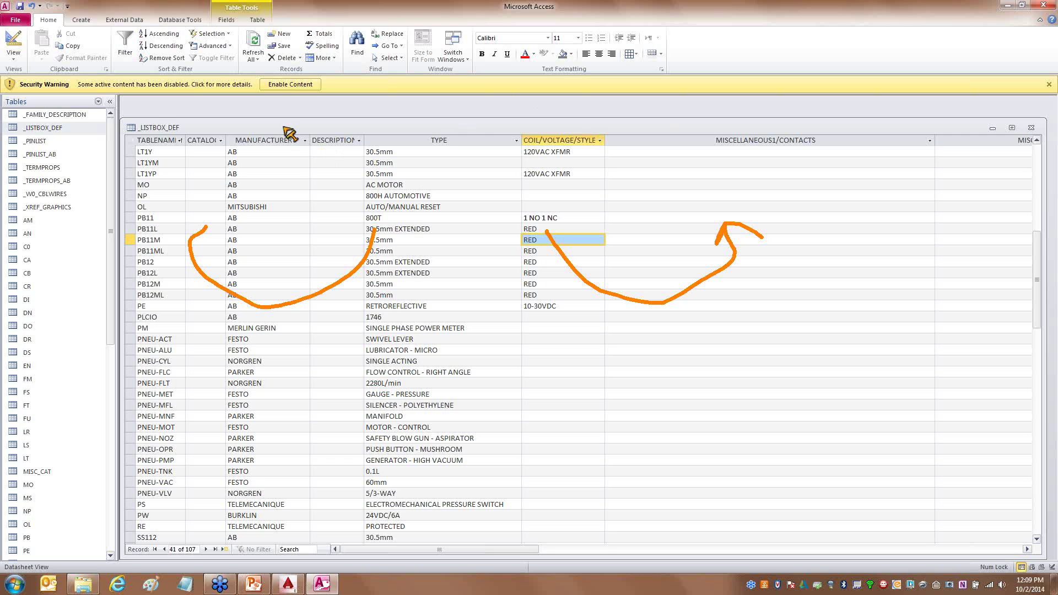
left_click_drag(278, 134, 289, 75)
left_click_drag(447, 133, 455, 94)
left_click_drag(572, 127, 580, 91)
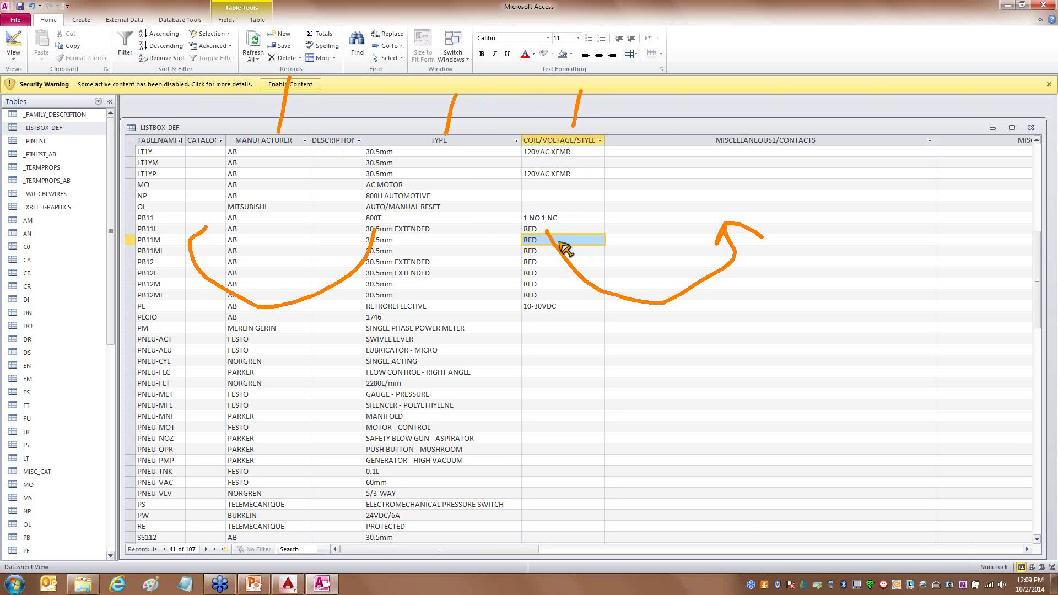
Switch to AutoCAD Electrical and run PB101's default catalog lookup search, AB 800T "1 NO 1 NC".
key("Escape")
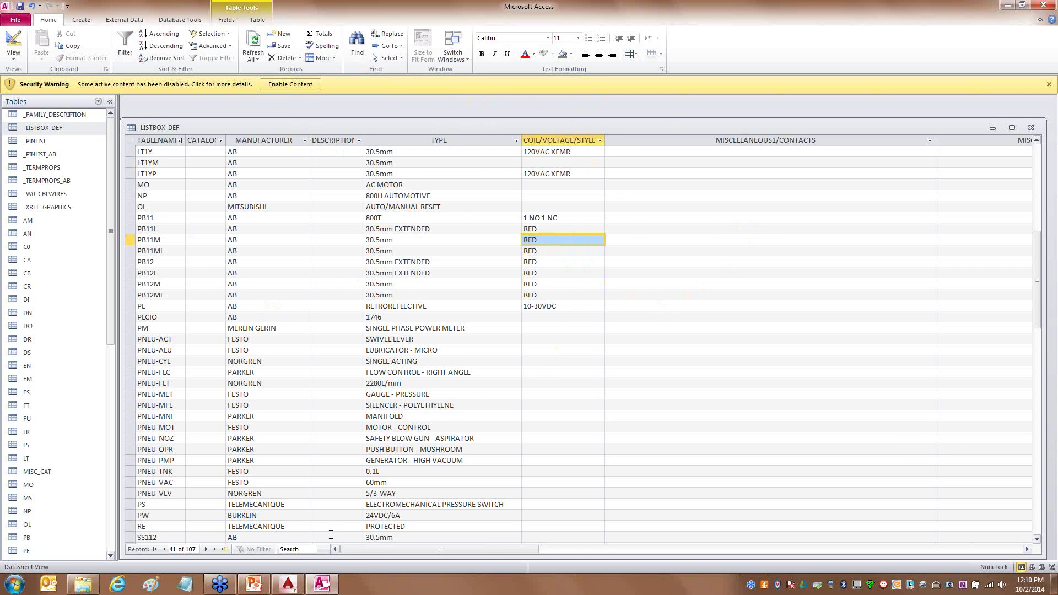
left_click(287, 583)
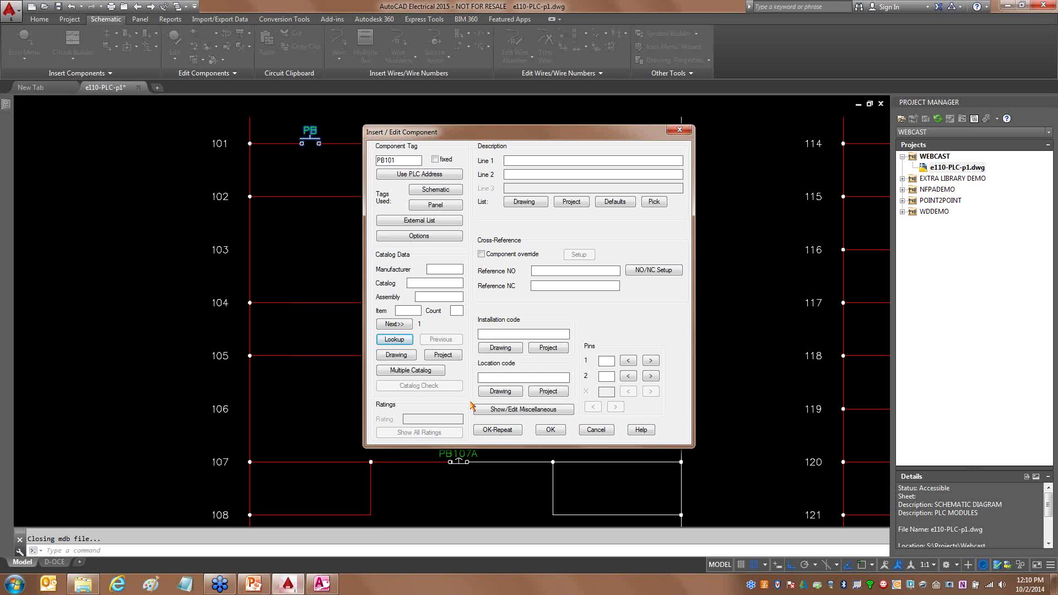
left_click(395, 339)
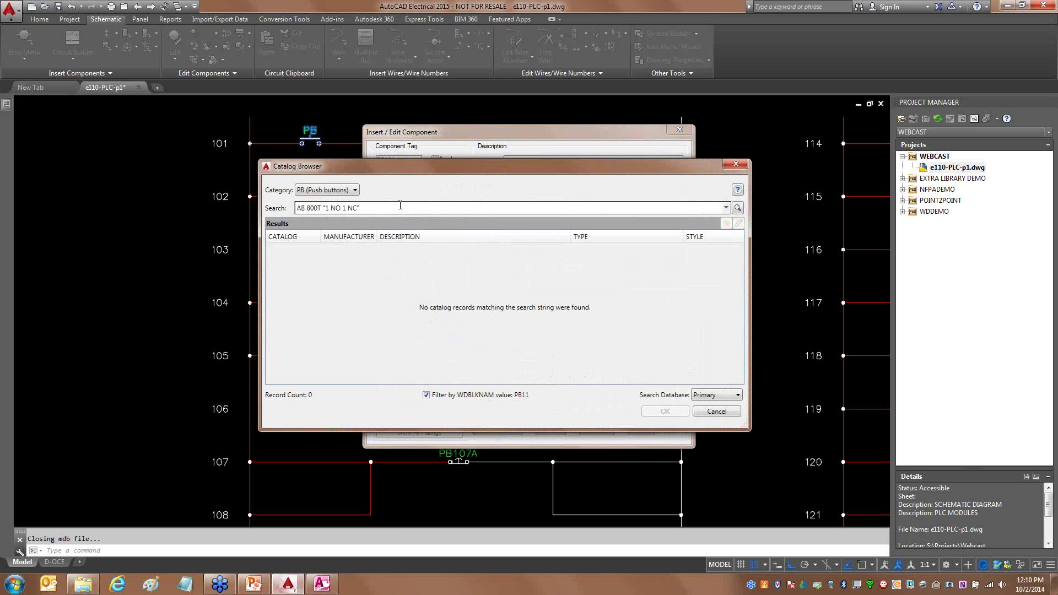
key("Return")
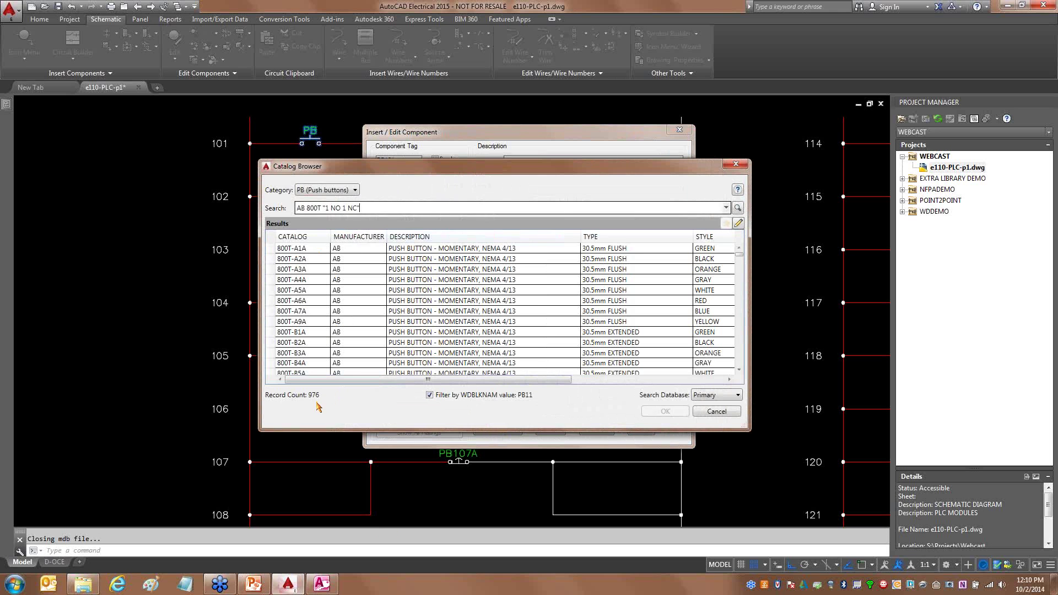
left_click_drag(302, 404, 350, 394)
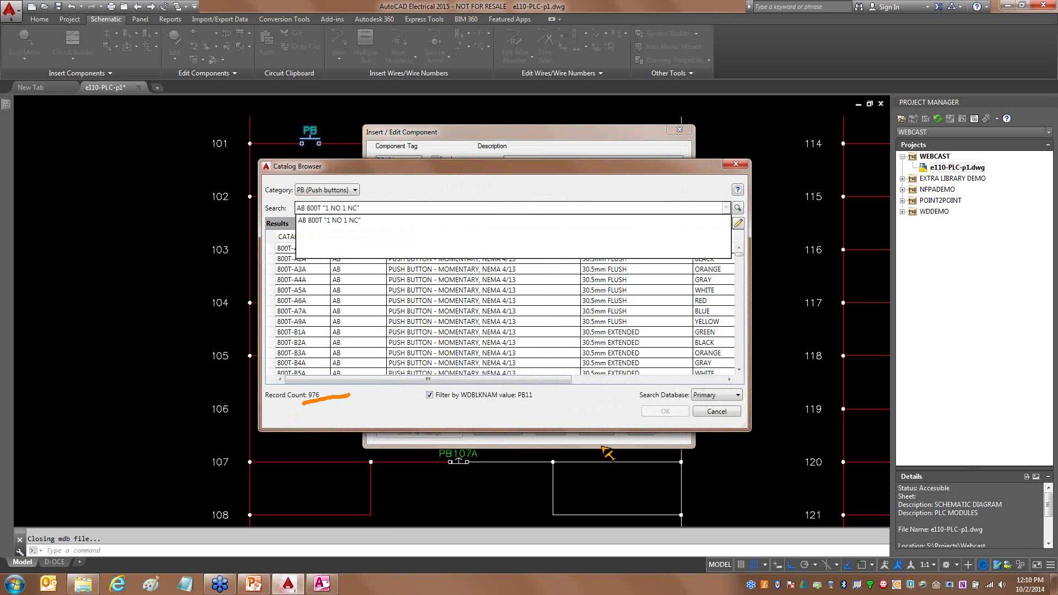
key("Escape")
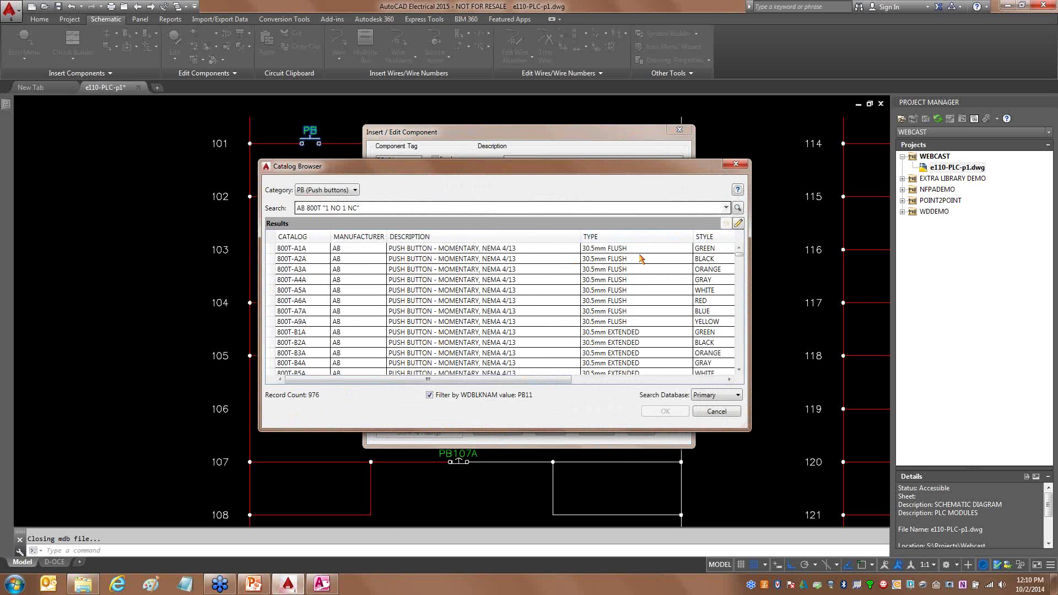
Review the search results' type, style, contacts and assembly code columns down to the last records, and cancel the Catalog Browser.
left_click(690, 380)
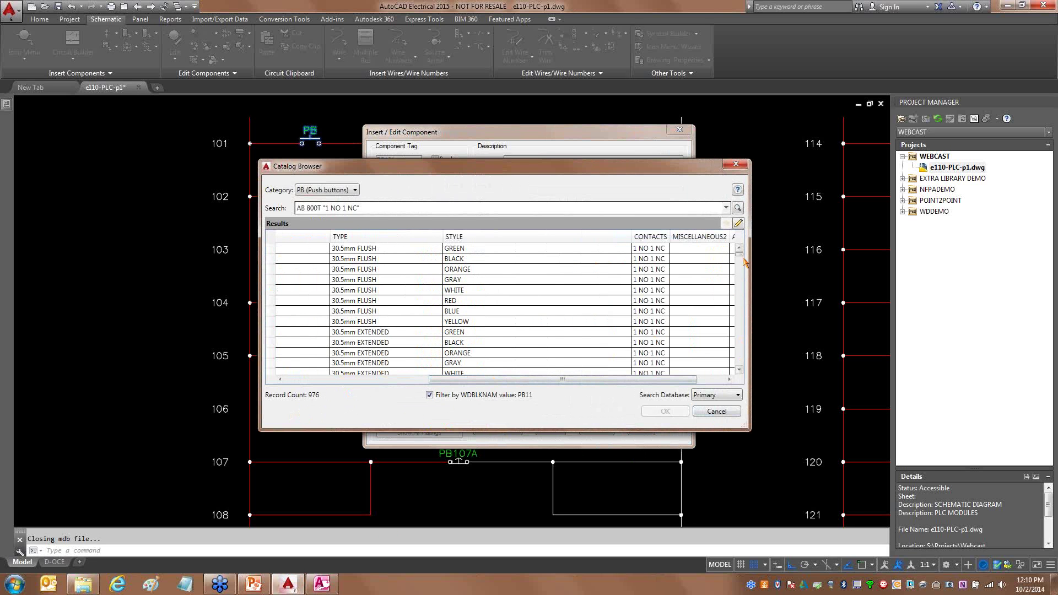
left_click_drag(743, 263, 739, 363)
left_click(695, 381)
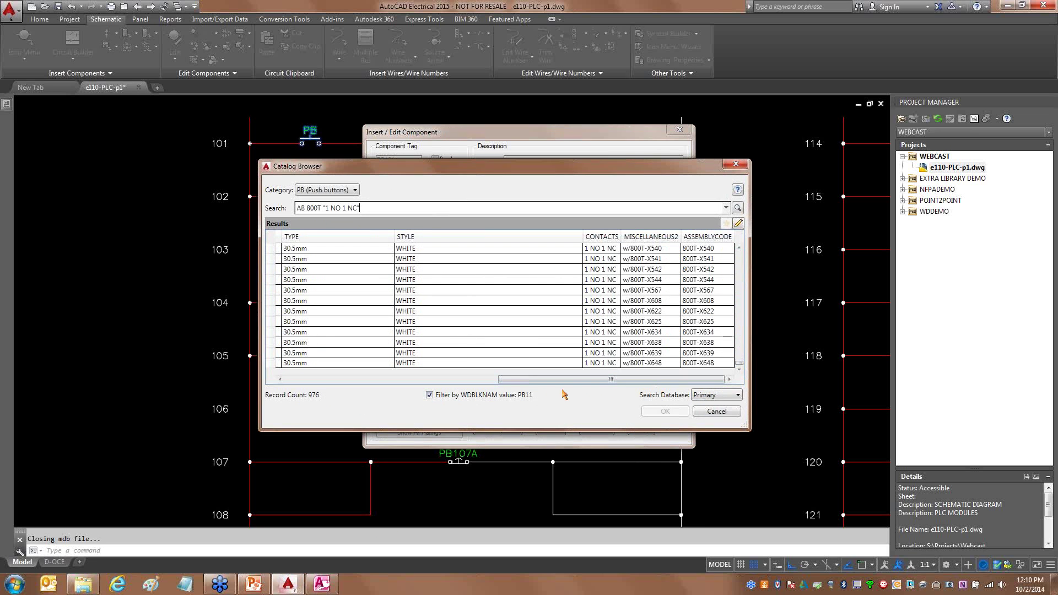
left_click(415, 379)
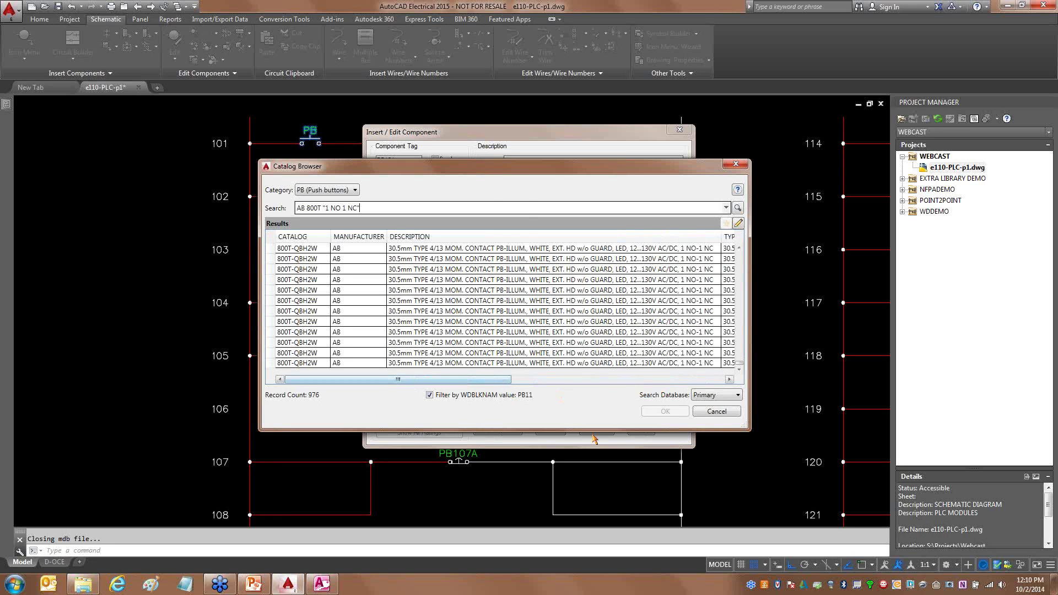
left_click(715, 410)
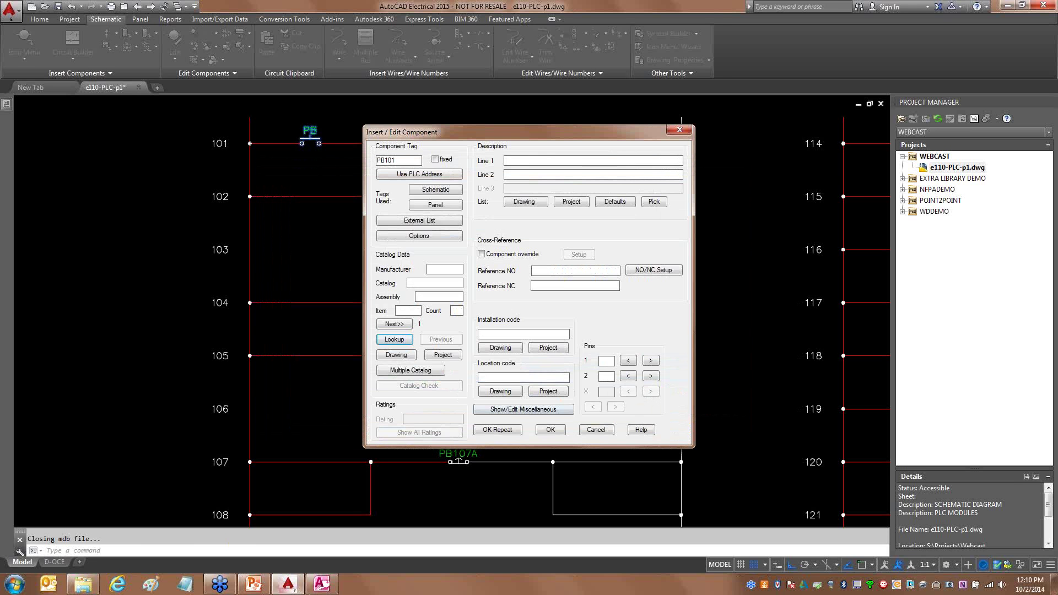
Switch to Access, set the PB11 record's COIL/VOLTAGE/STYLE to FLUSH, and save the record.
left_click(322, 583)
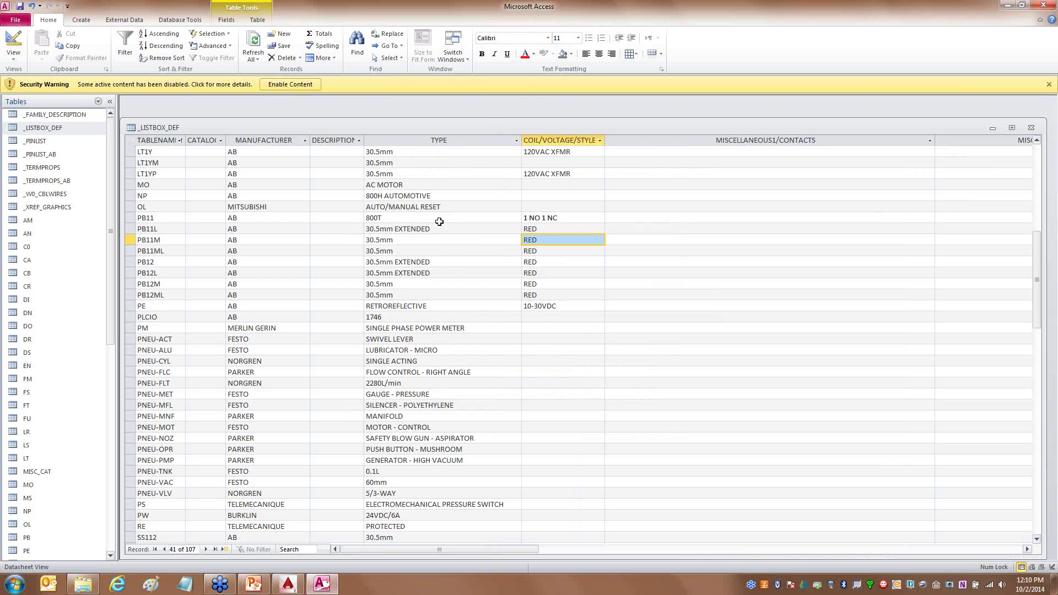
left_click(554, 219)
left_click_drag(557, 218, 489, 214)
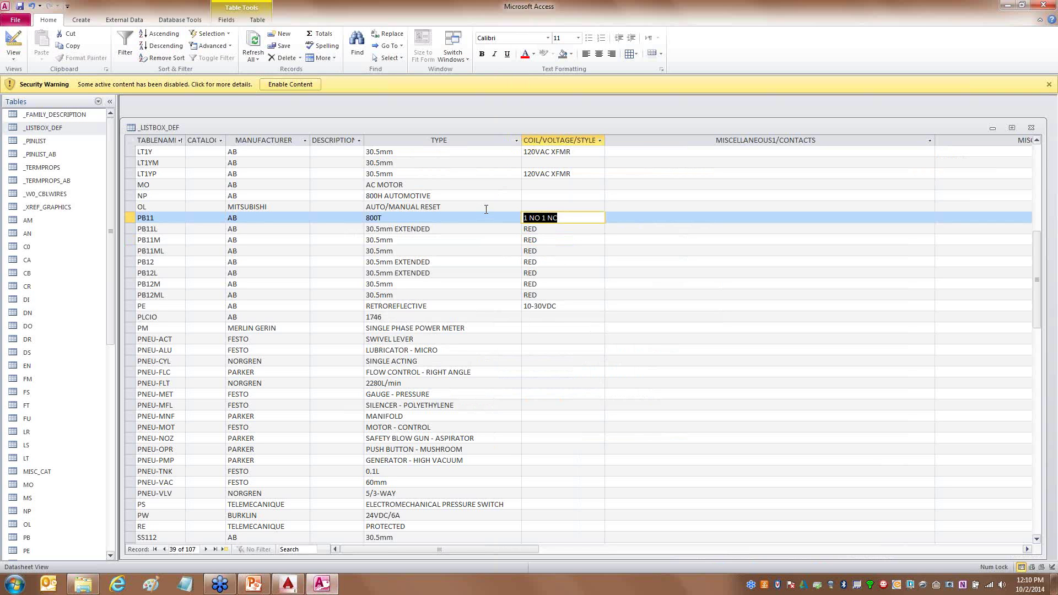
type("FLUSH")
key("Down")
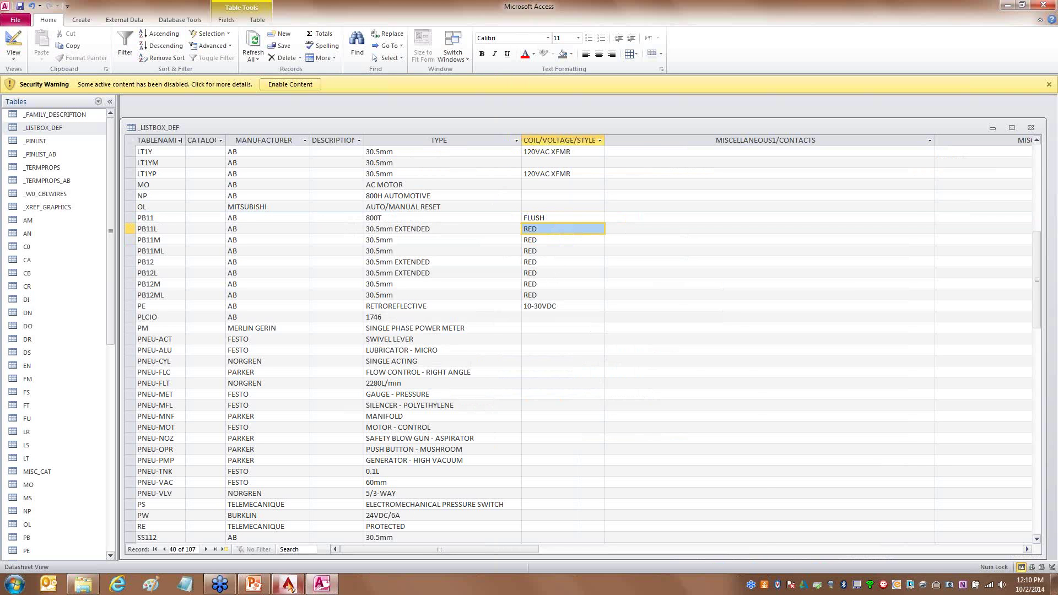
Switch to AutoCAD Electrical, run the default AB 800T FLUSH catalog search for PB101, and narrow the results' DESCRIPTION column.
left_click(288, 584)
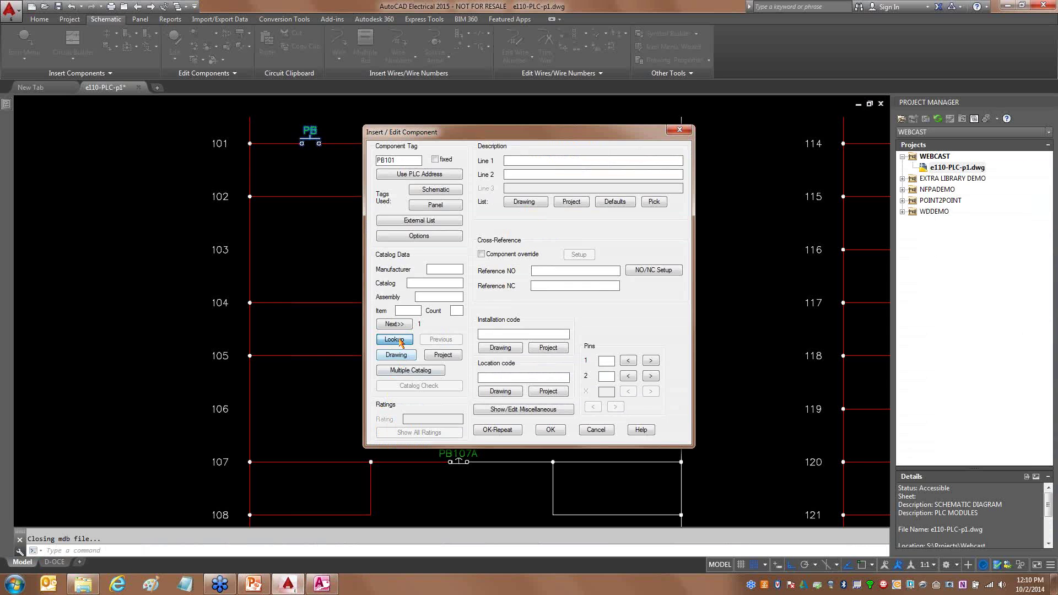
left_click(395, 339)
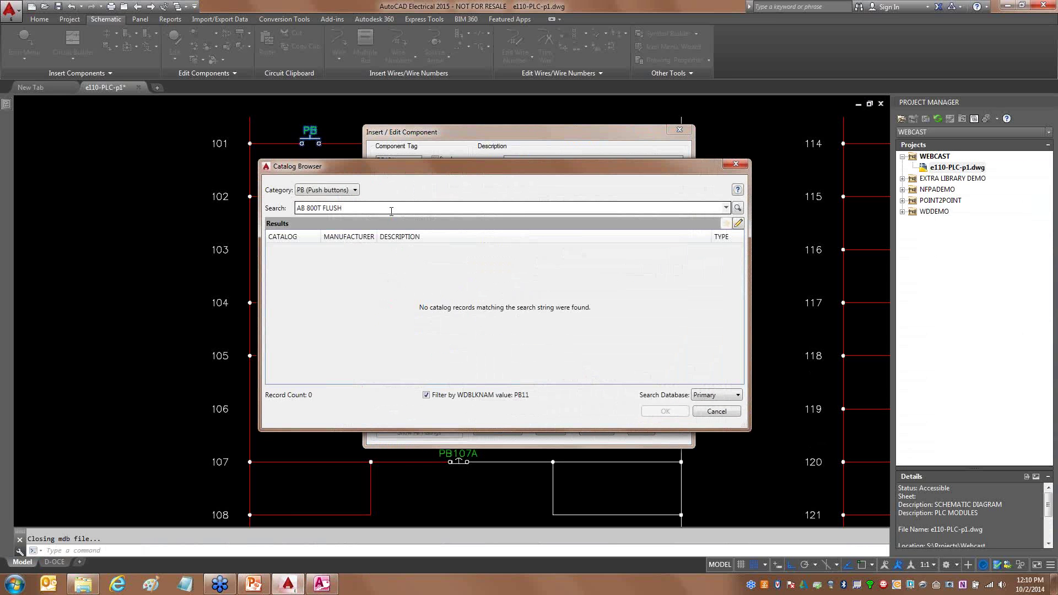
key("Return")
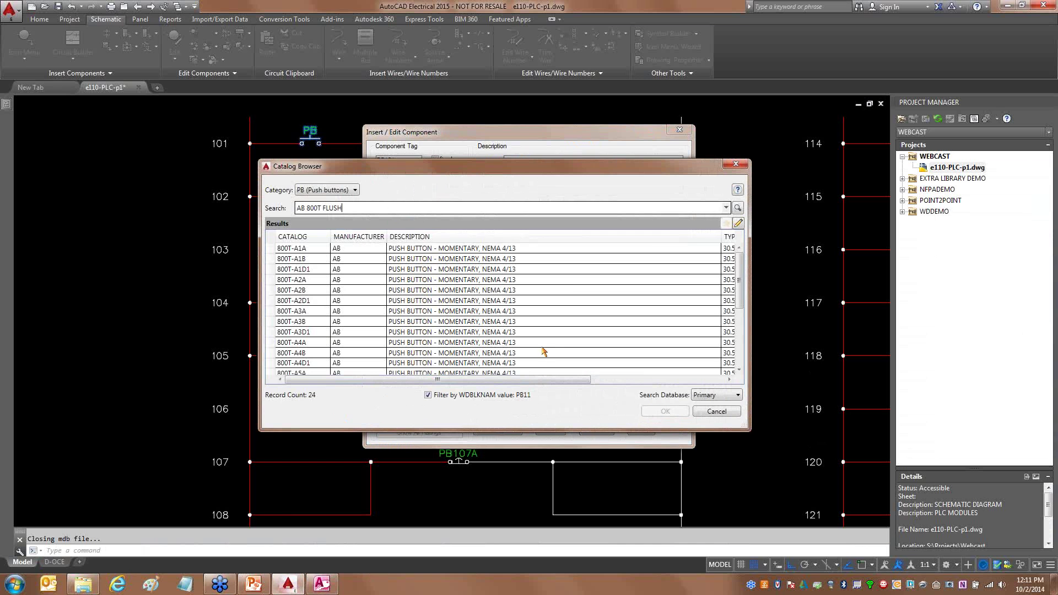
left_click_drag(722, 247, 538, 259)
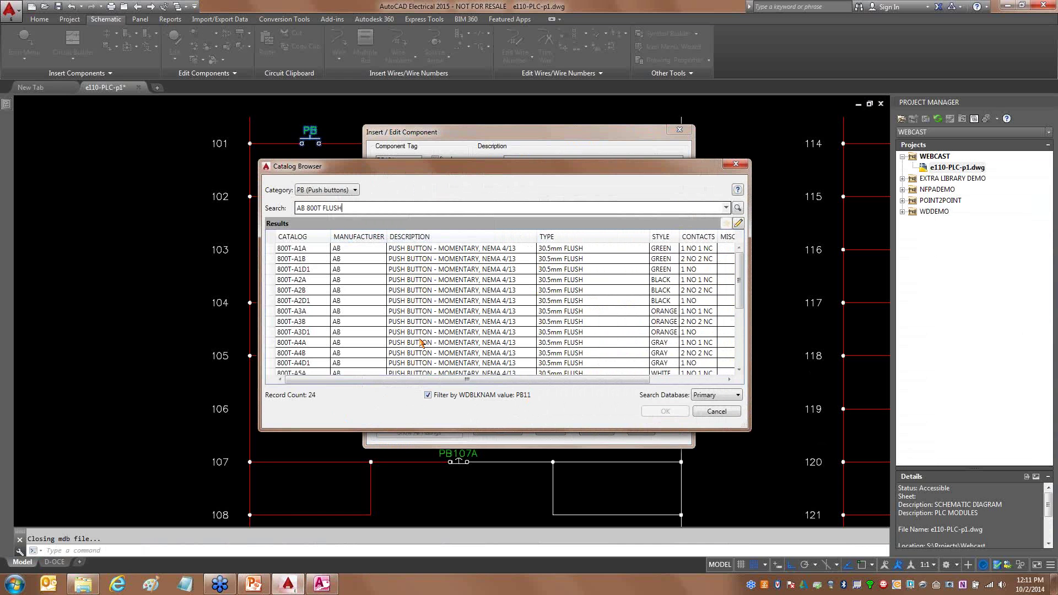
Assign catalog number 800T-A1A to PB101 and accept the component's settings to insert it on line 101.
left_click(300, 251)
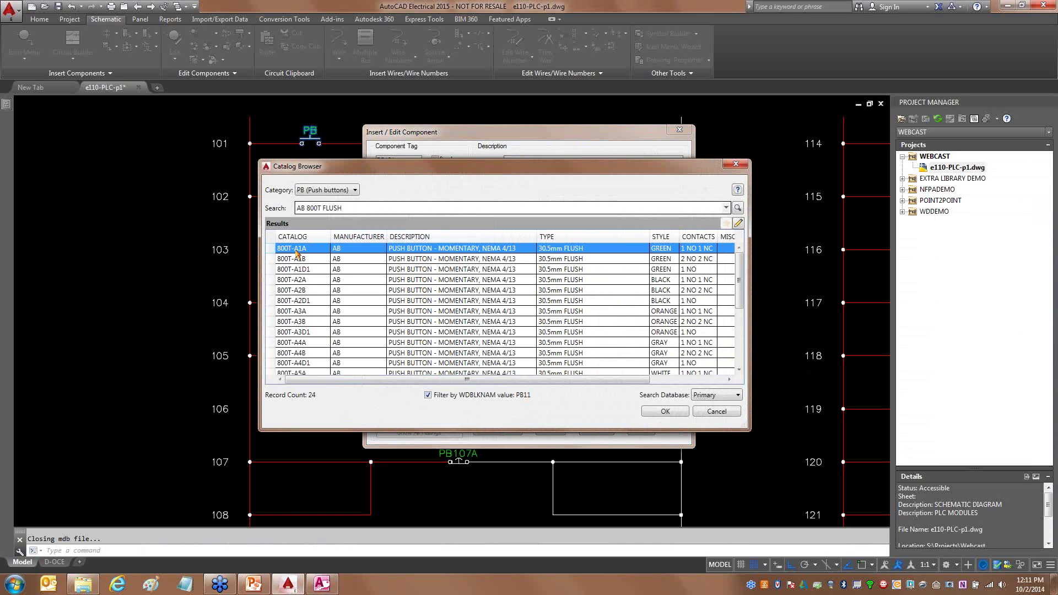
left_click(665, 413)
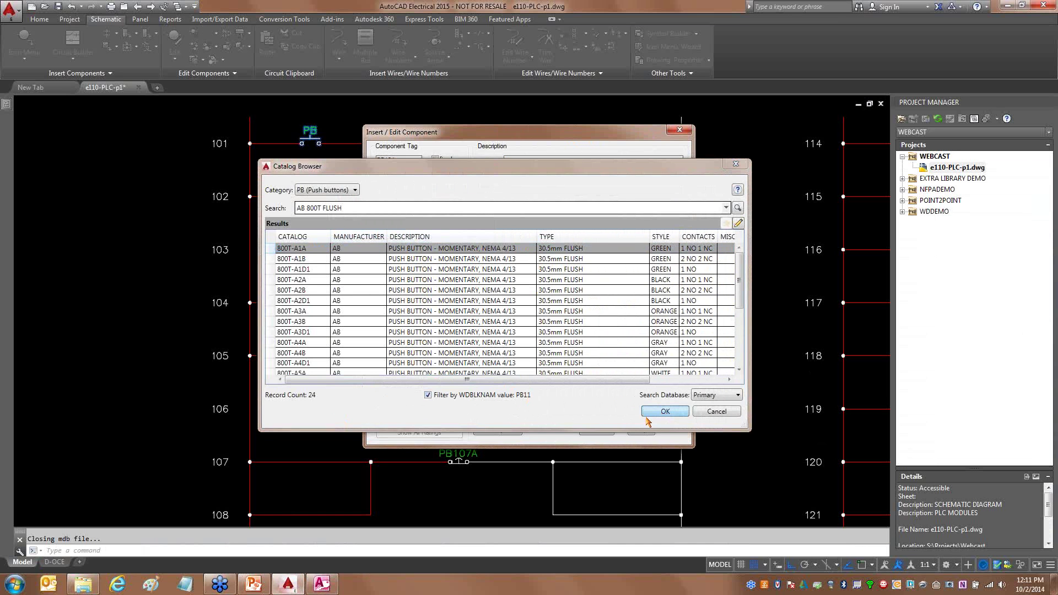
left_click(550, 430)
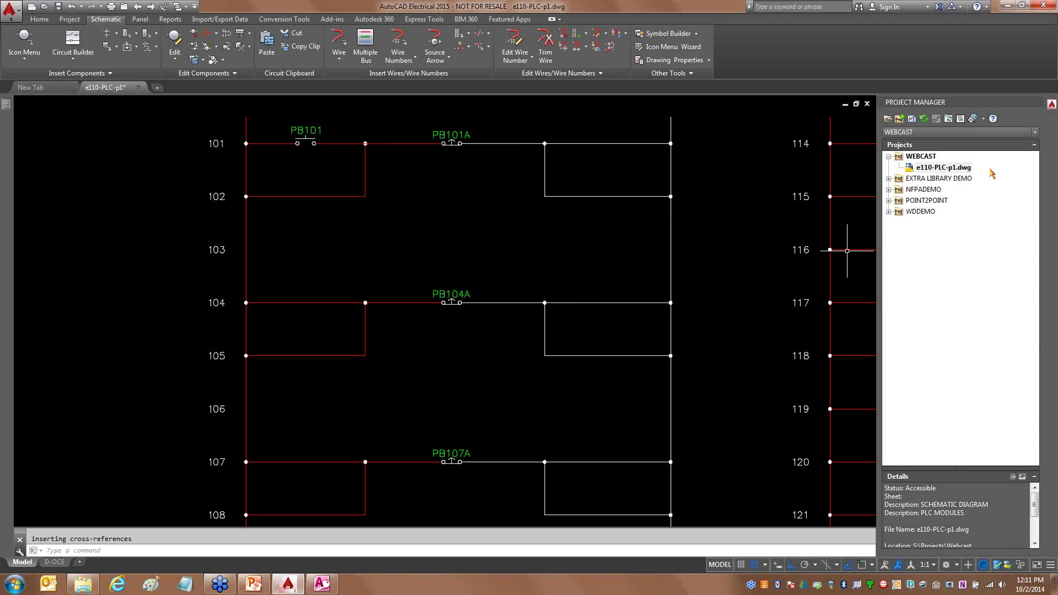
Expand the Catalog Browser palette, view the push button search history, and search the category for DXGZHJNDSZJ.
mouse_move(1051, 106)
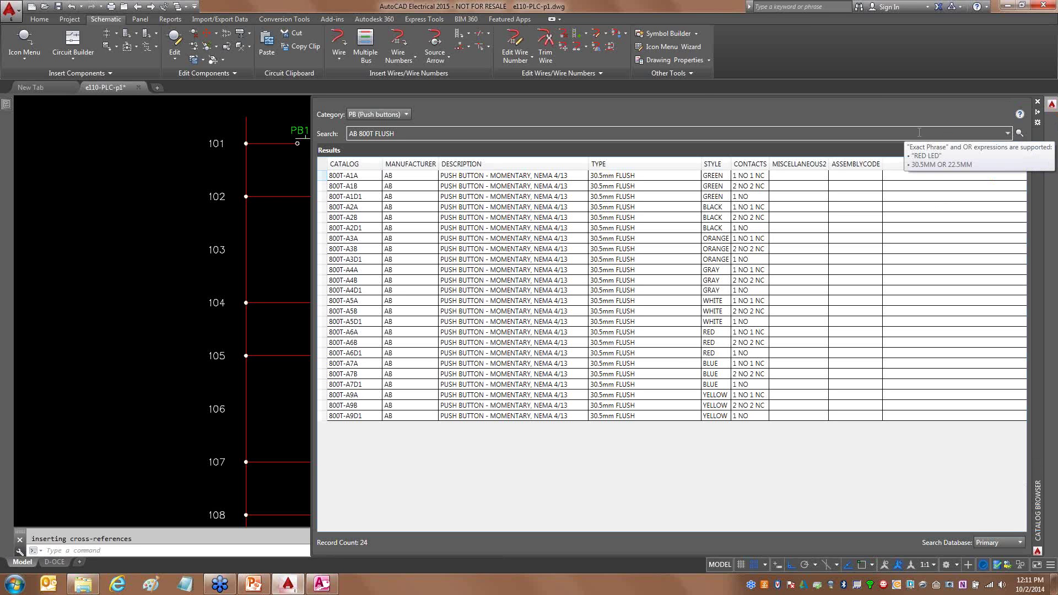
left_click(1007, 133)
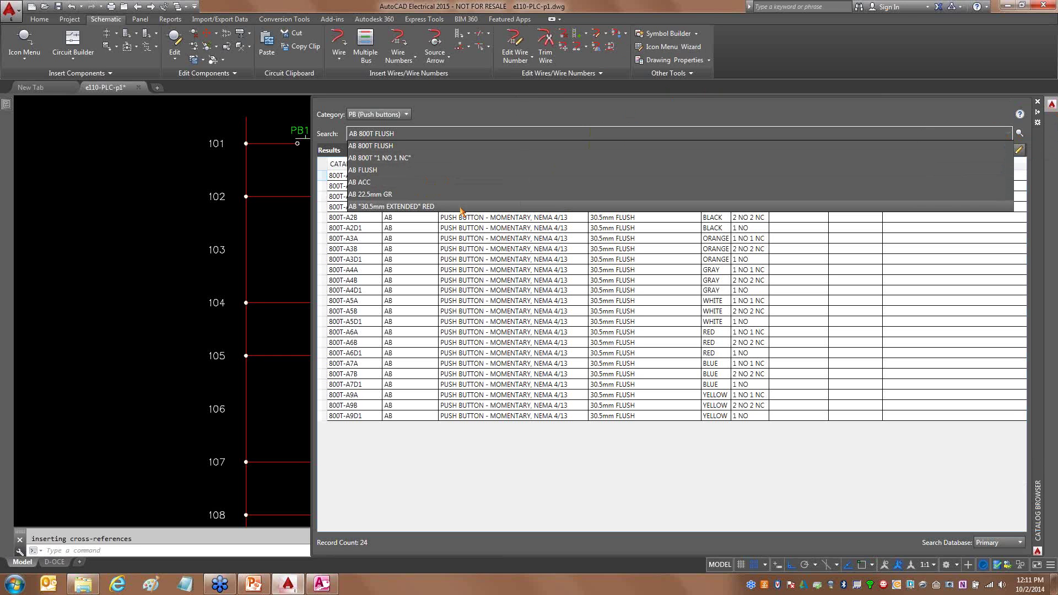
left_click(530, 133)
left_click_drag(418, 138, 345, 134)
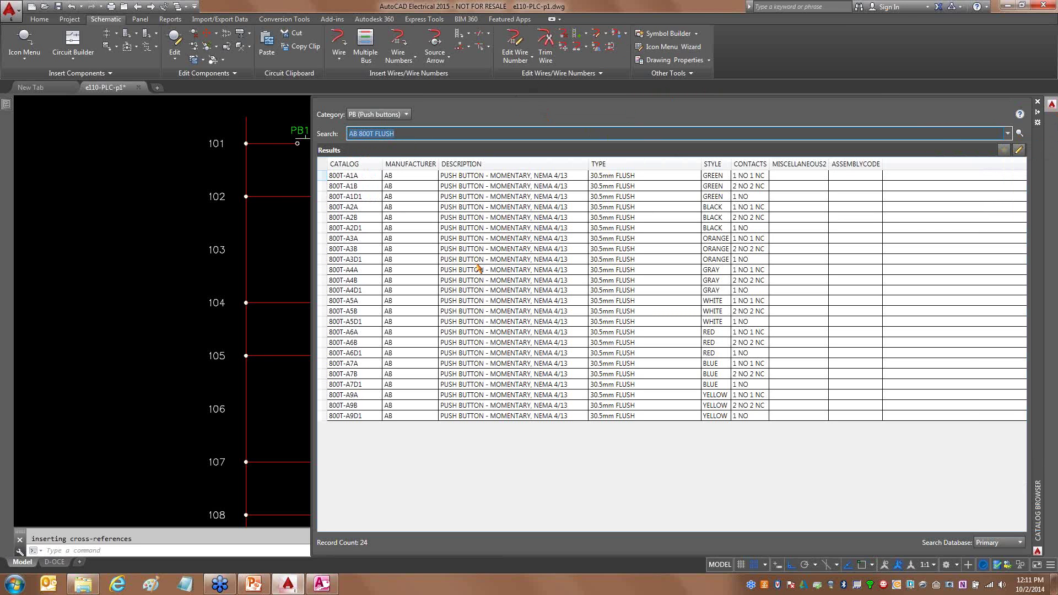
key("BackSpace")
type("DXGZHJNDSZJ")
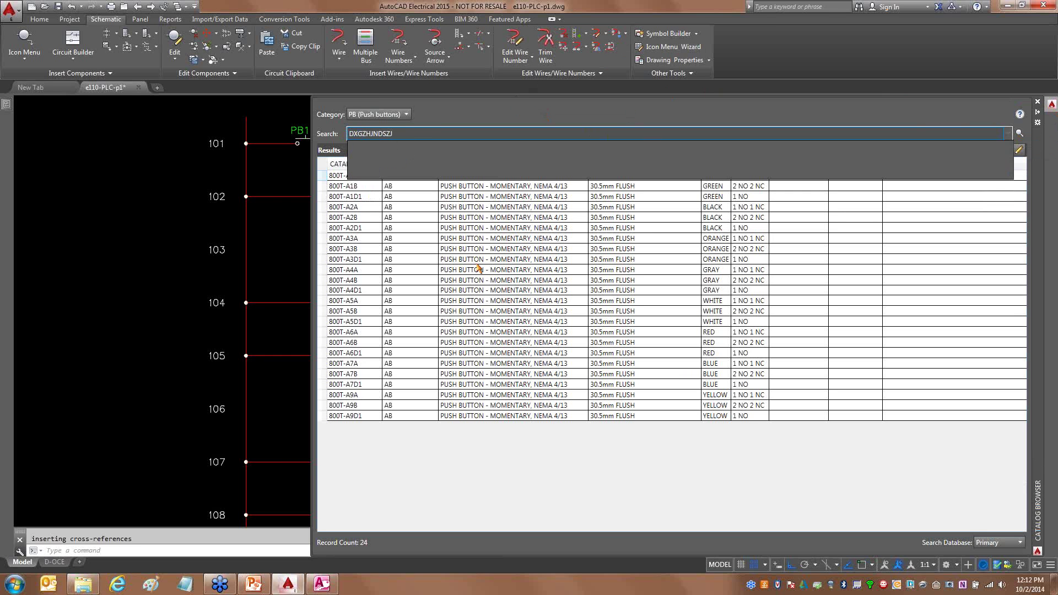
key("Return")
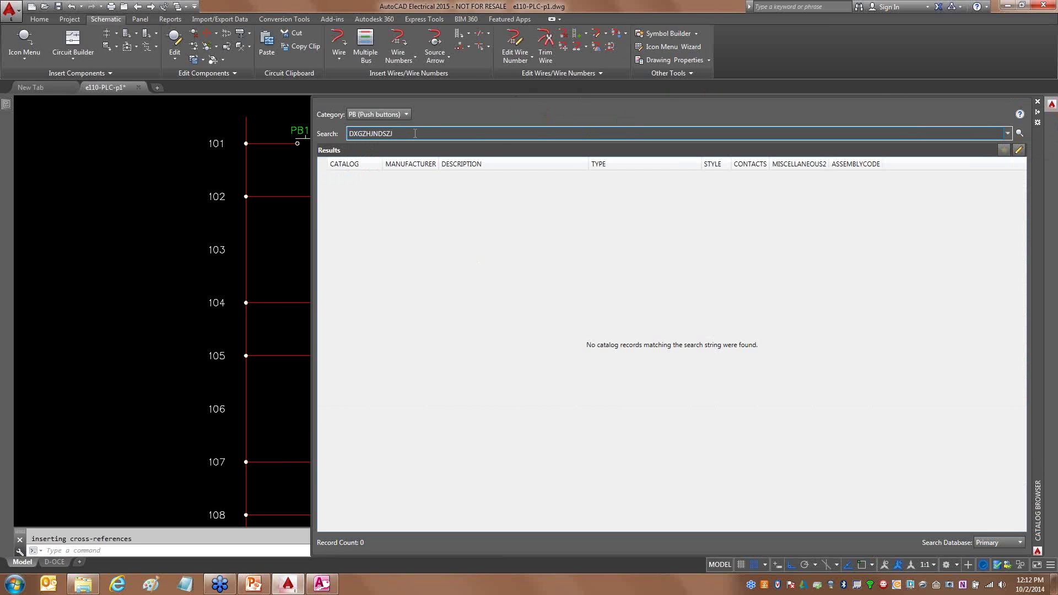
Search the push button catalog for 800EM, and recall AB "30.5mm EXTENDED" RED from the search history.
type("800EM")
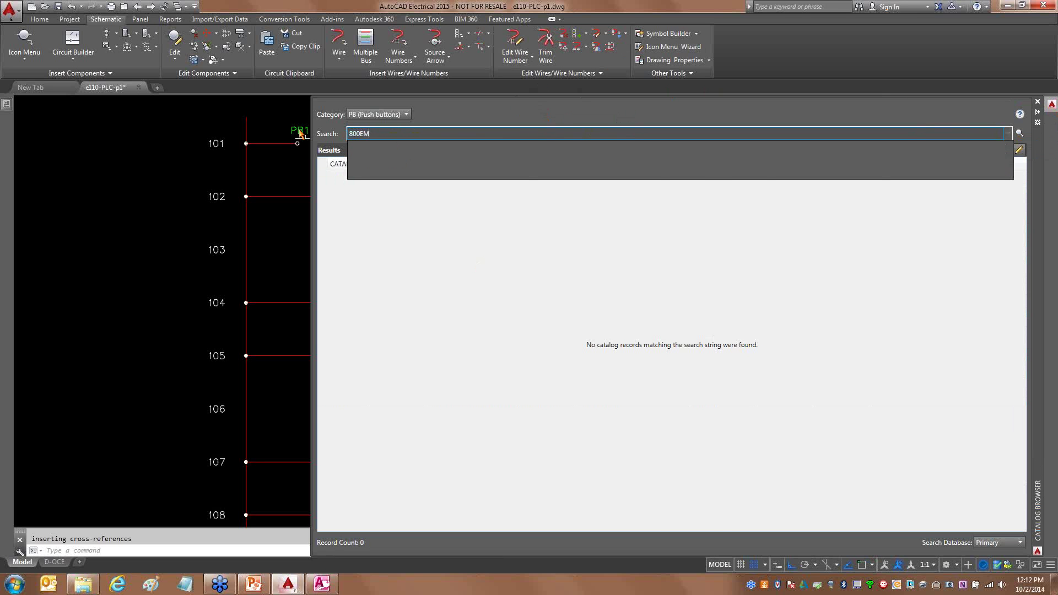
key("Return")
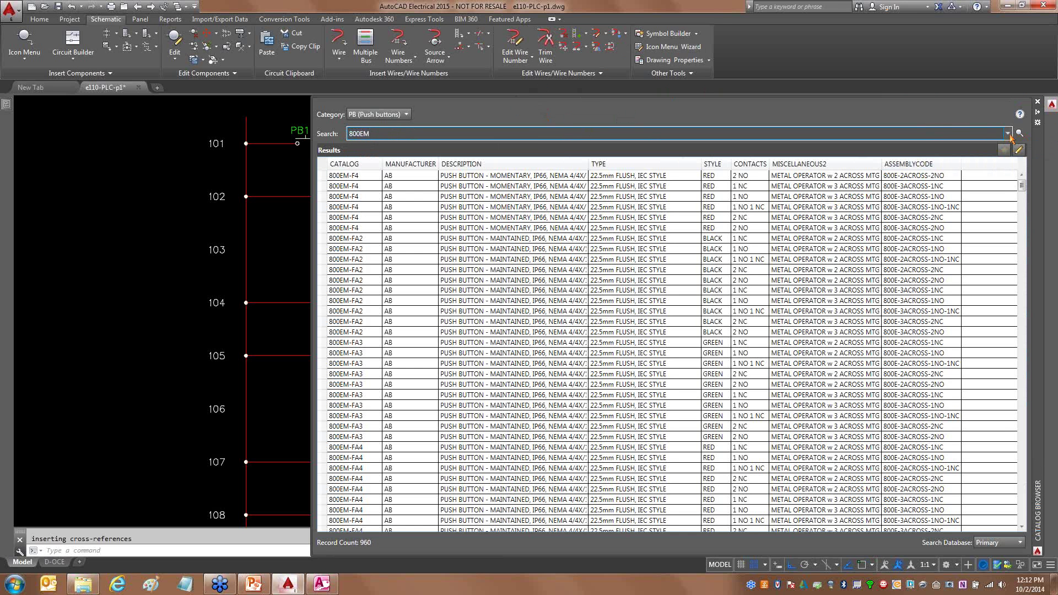
left_click(1008, 134)
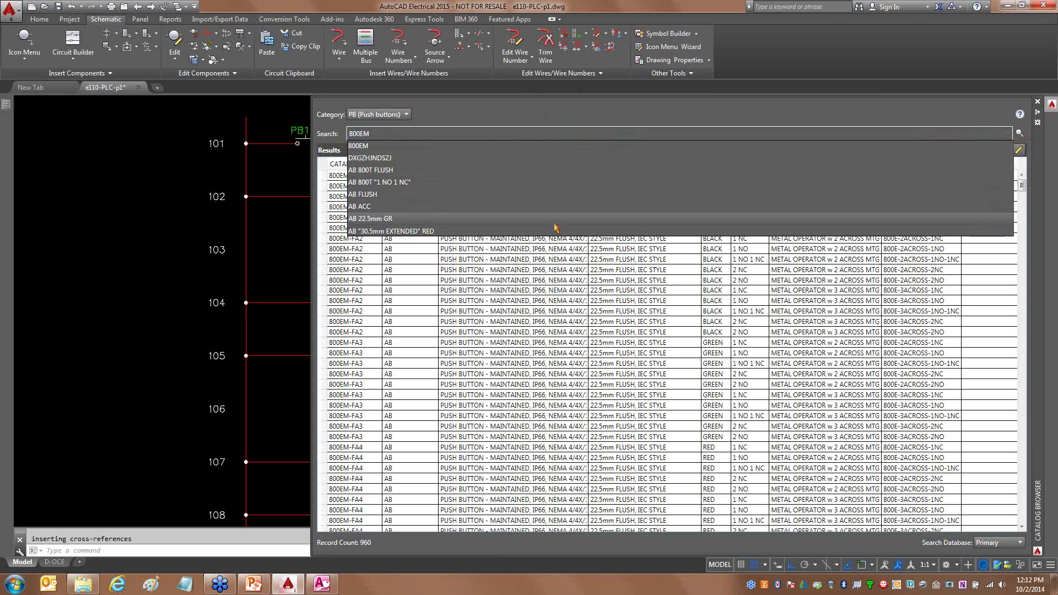
left_click(392, 231)
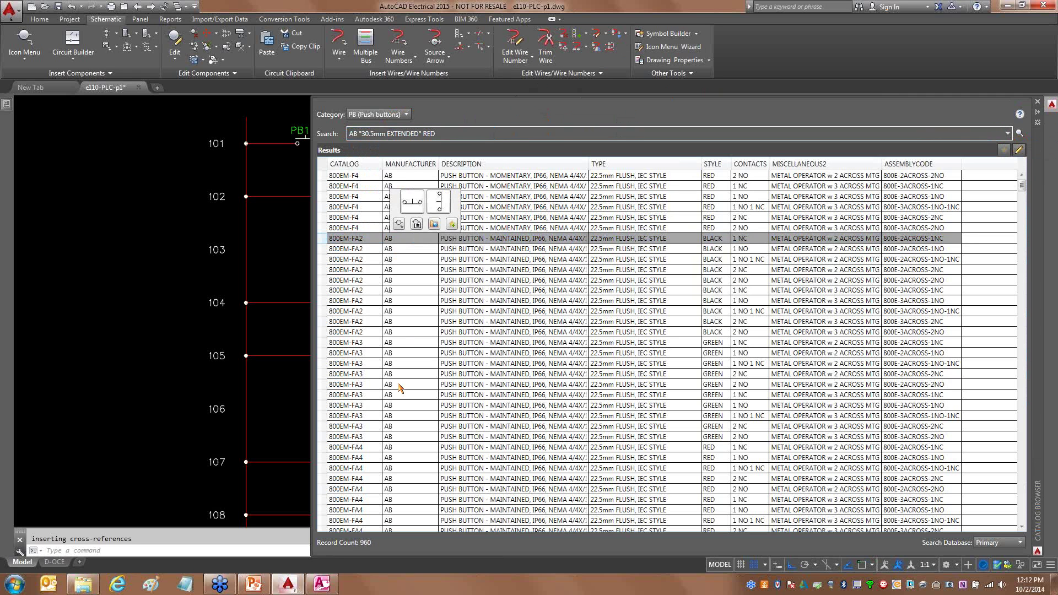
left_click(570, 137)
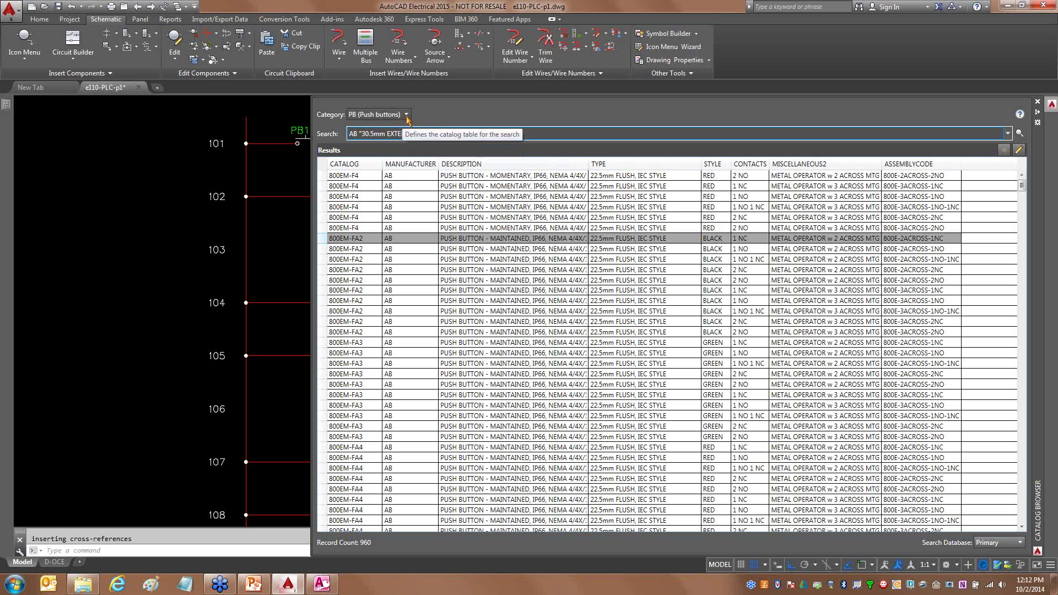
Change the catalog category to LT (Lights, pilot lights) and run the search with no search text.
left_click(407, 115)
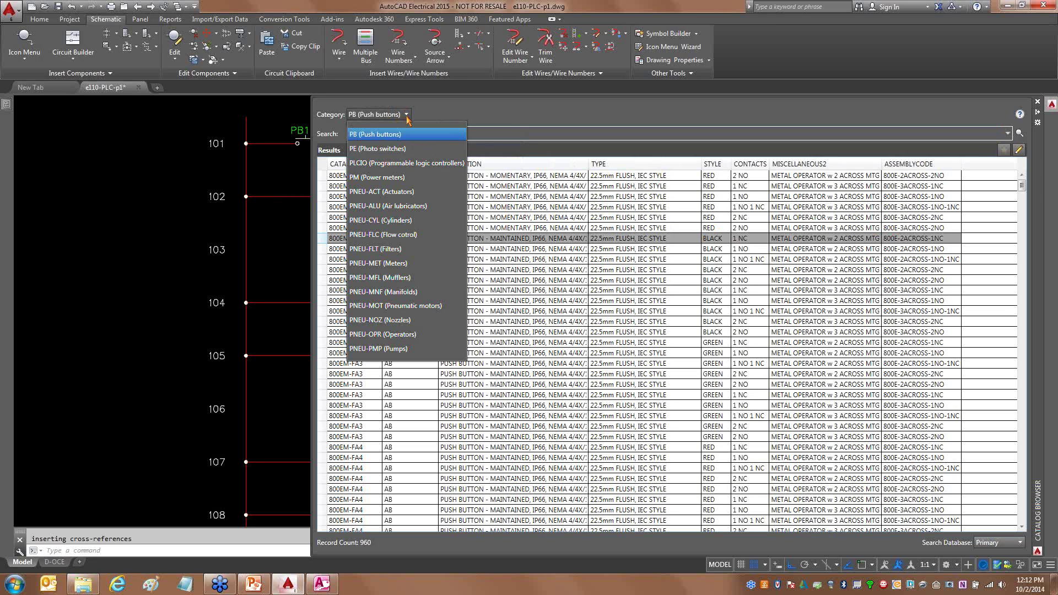
scroll(401, 167, "up", 3)
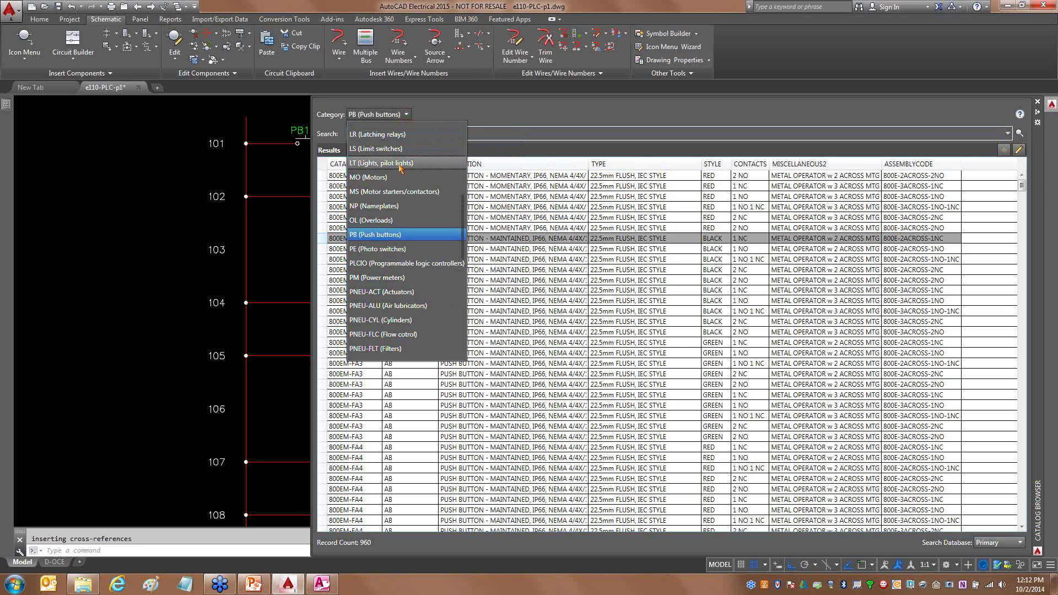
left_click(400, 165)
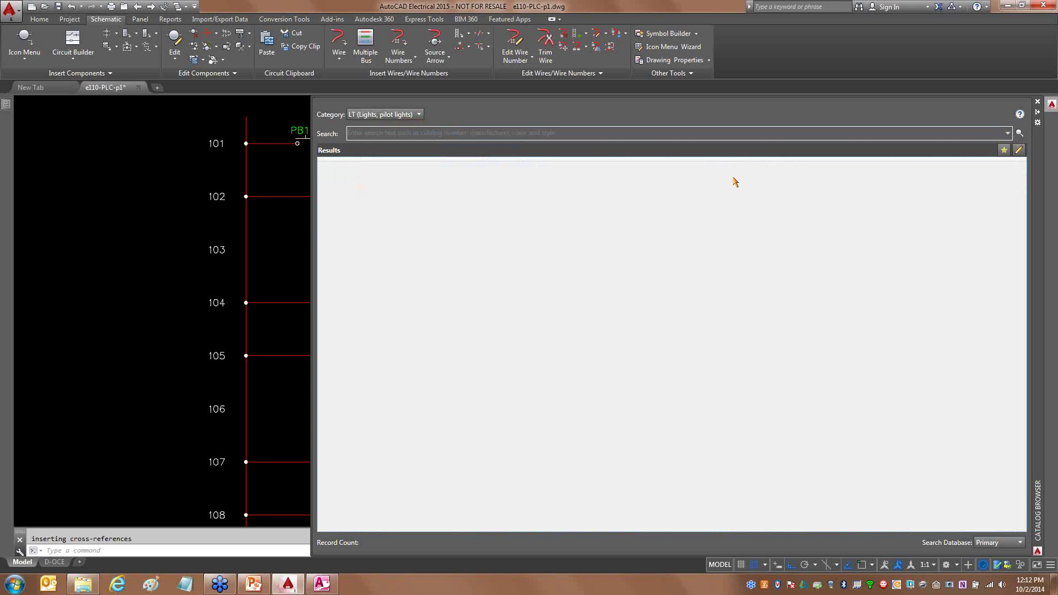
left_click(753, 135)
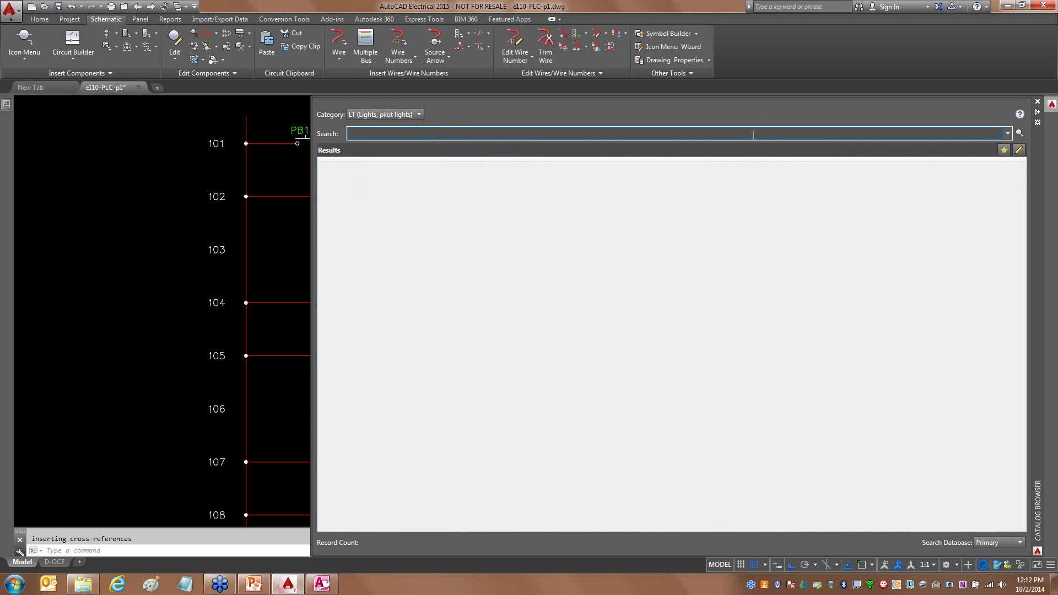
key("Return")
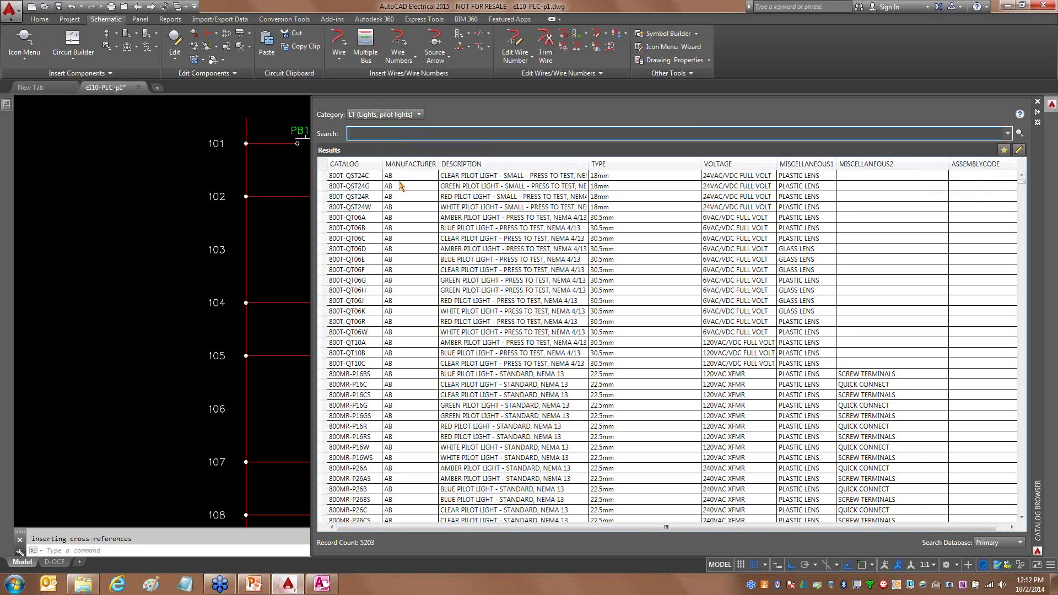
Add 800T-QST24C to the pilot light favorites, and insert favorite 800T-P16G as a green pilot light on line 102.
left_click(357, 176)
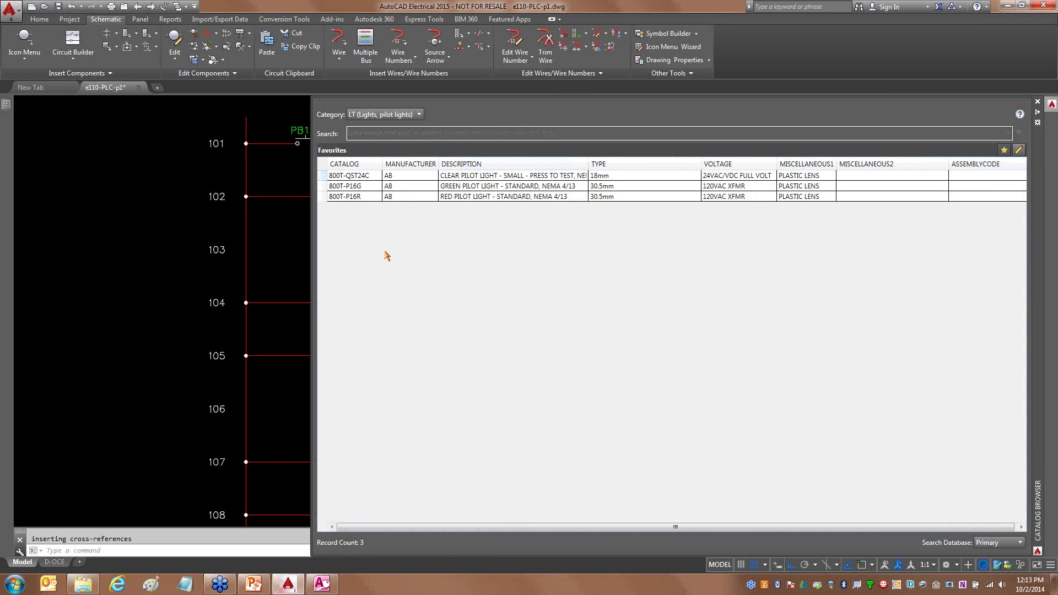
left_click(365, 187)
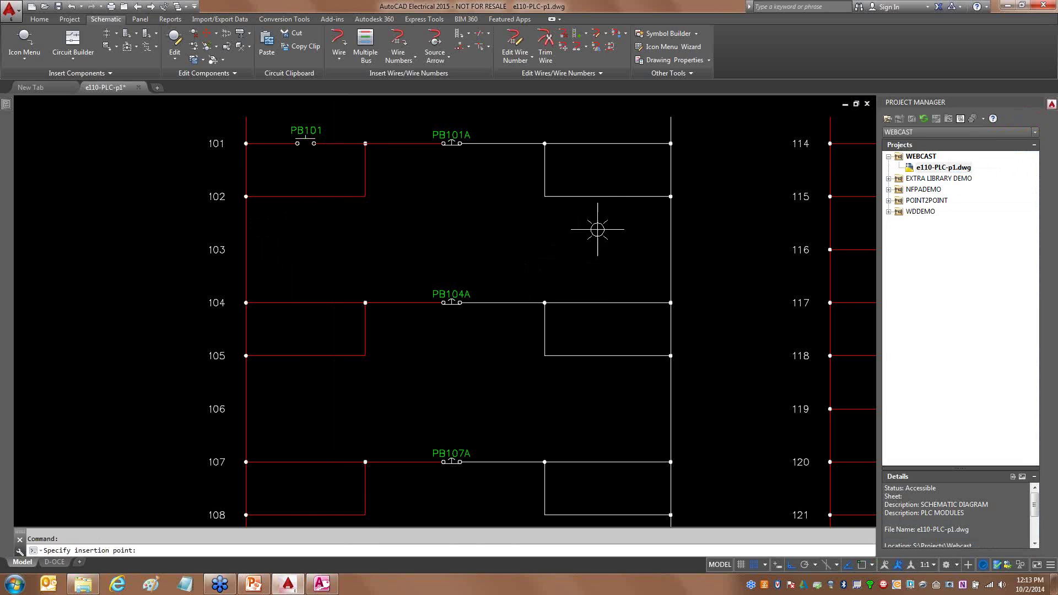
left_click(609, 199)
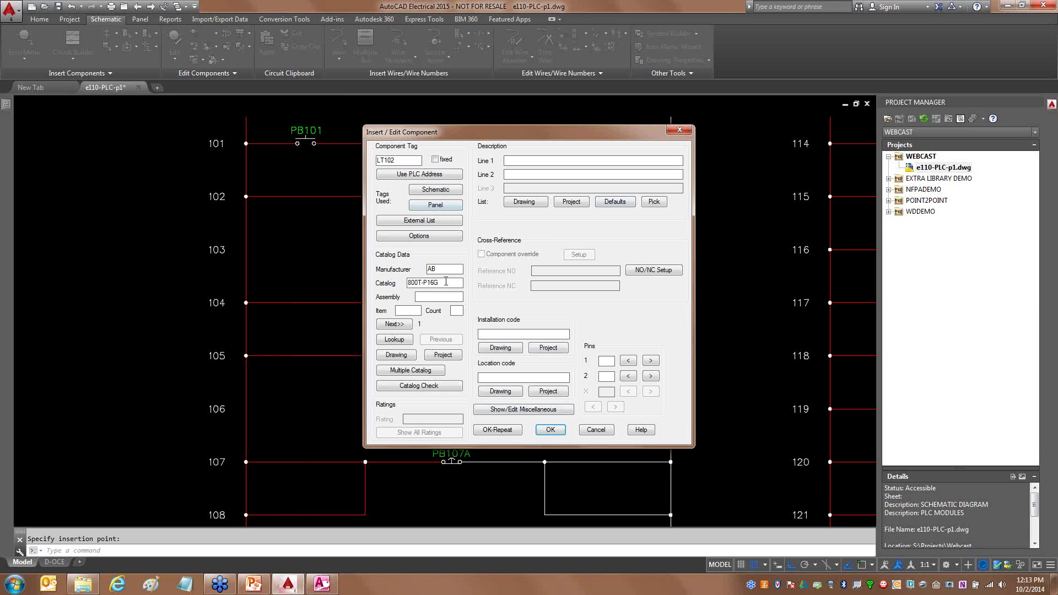
left_click(550, 430)
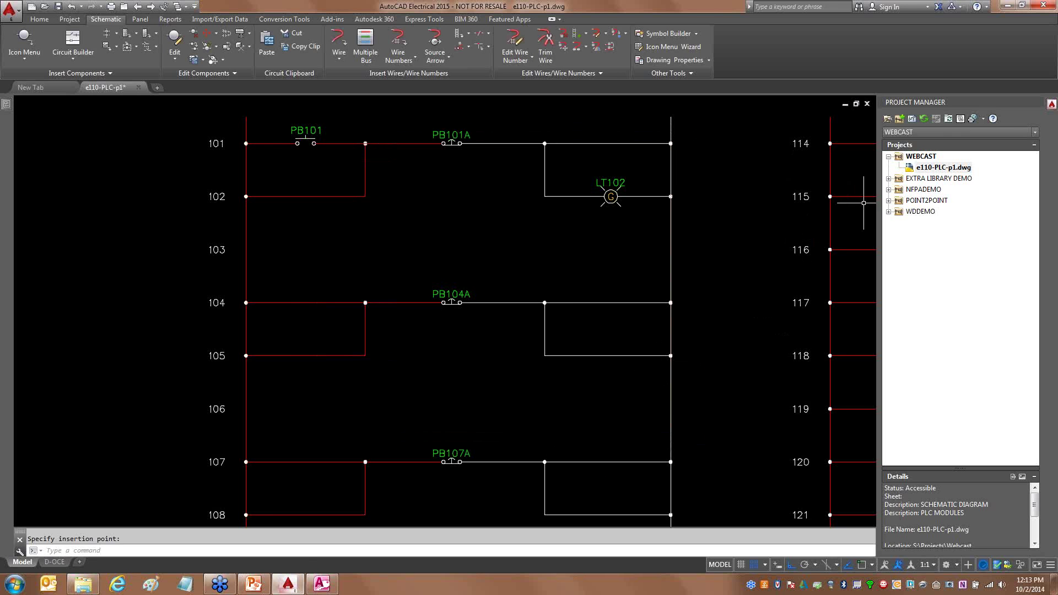
View the categories that contain favorites, and return the Catalog Browser to the full pilot light results.
mouse_move(1045, 112)
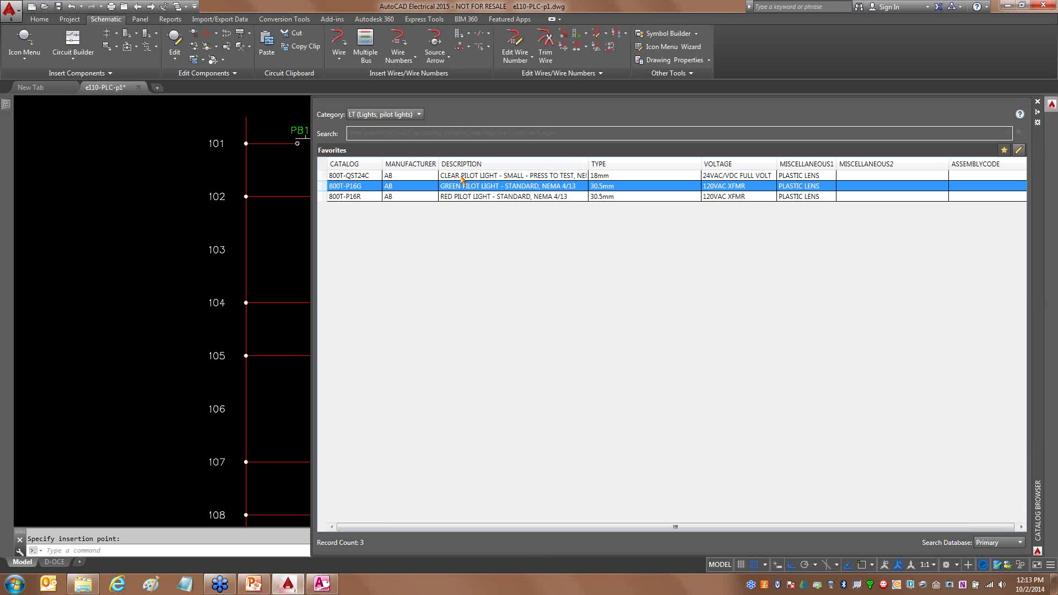
left_click(419, 114)
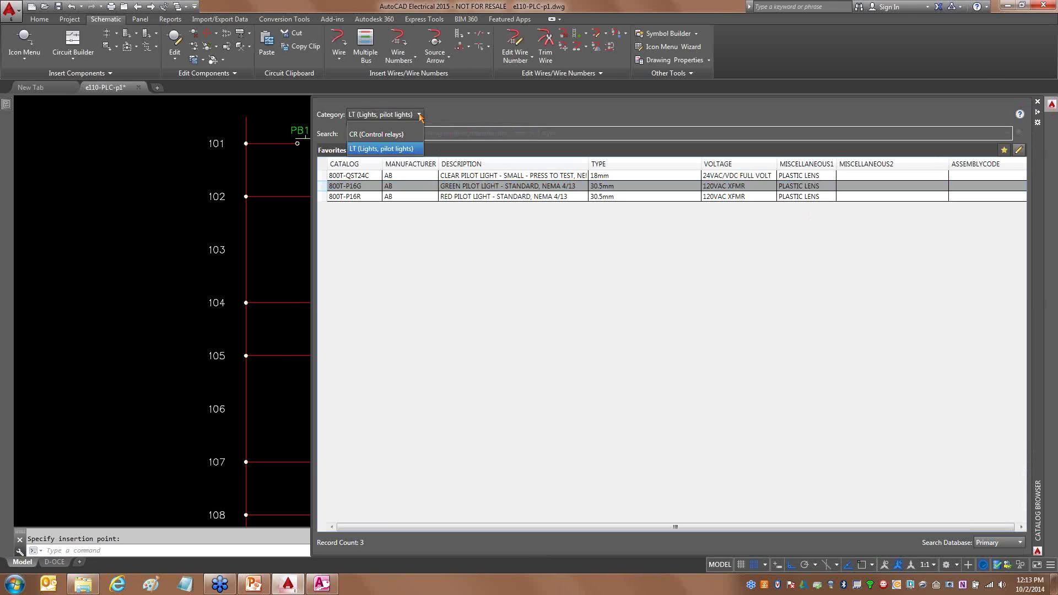
left_click(1002, 149)
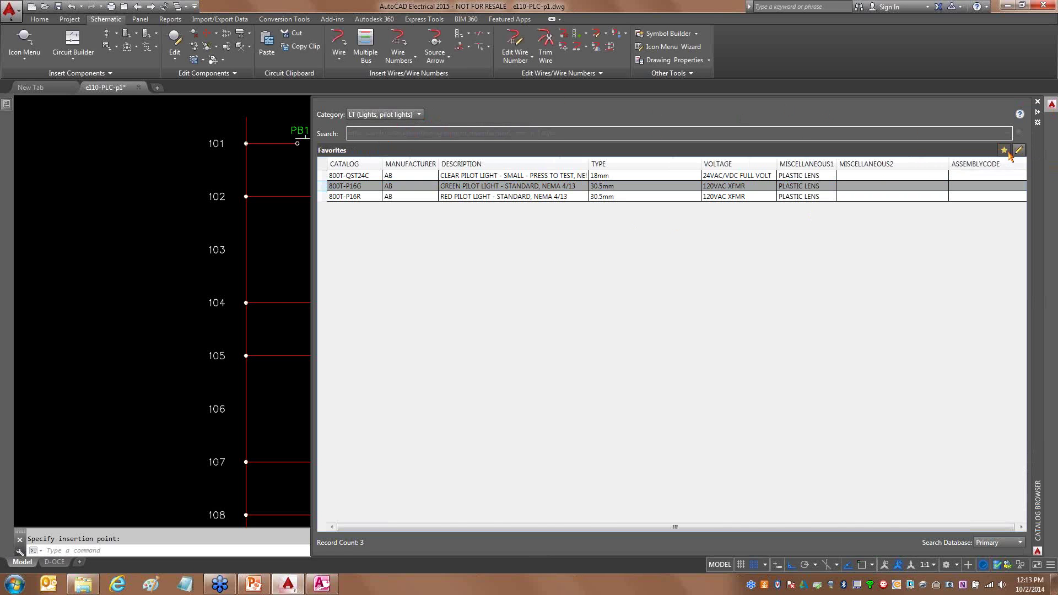
left_click(1004, 150)
Browse the catalog categories, switch to PB (Push buttons), and run the 800EM search to review its search history.
left_click(418, 116)
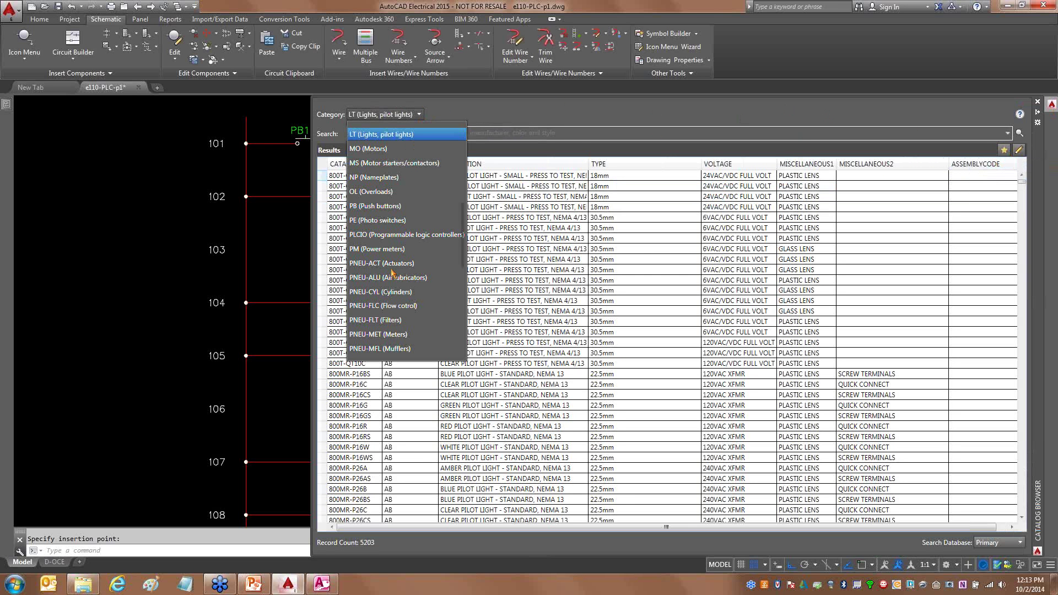
scroll(388, 284, "down", 3)
scroll(389, 285, "down", 4)
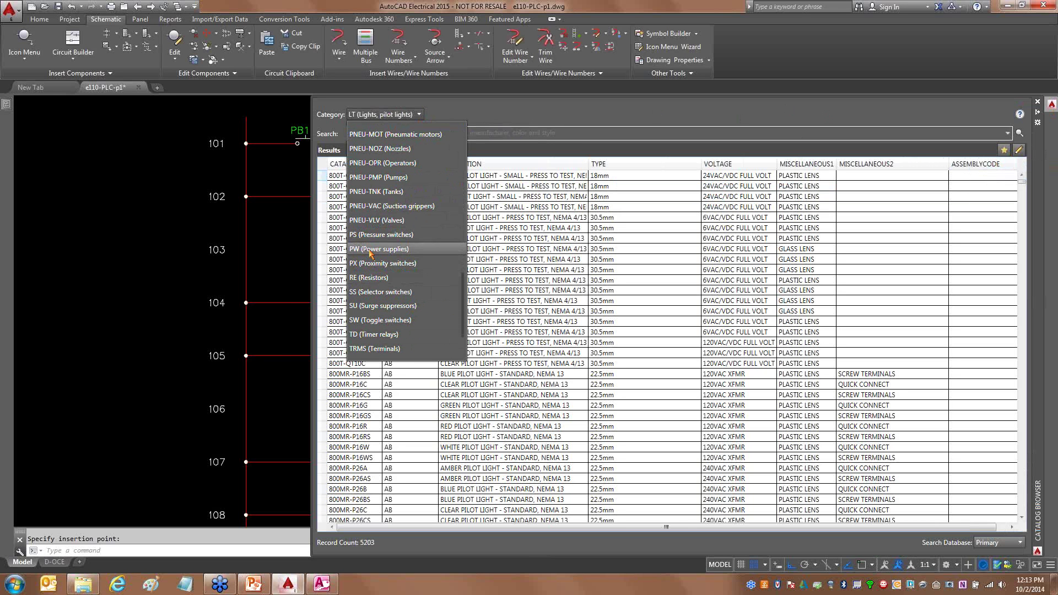
scroll(373, 248, "up", 1)
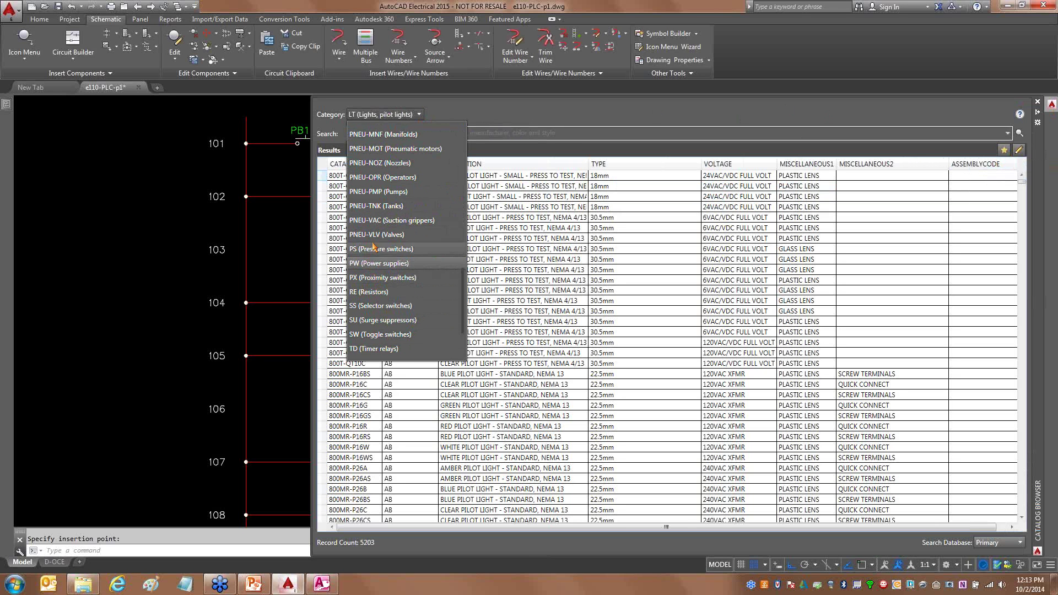
scroll(373, 247, "down", 2)
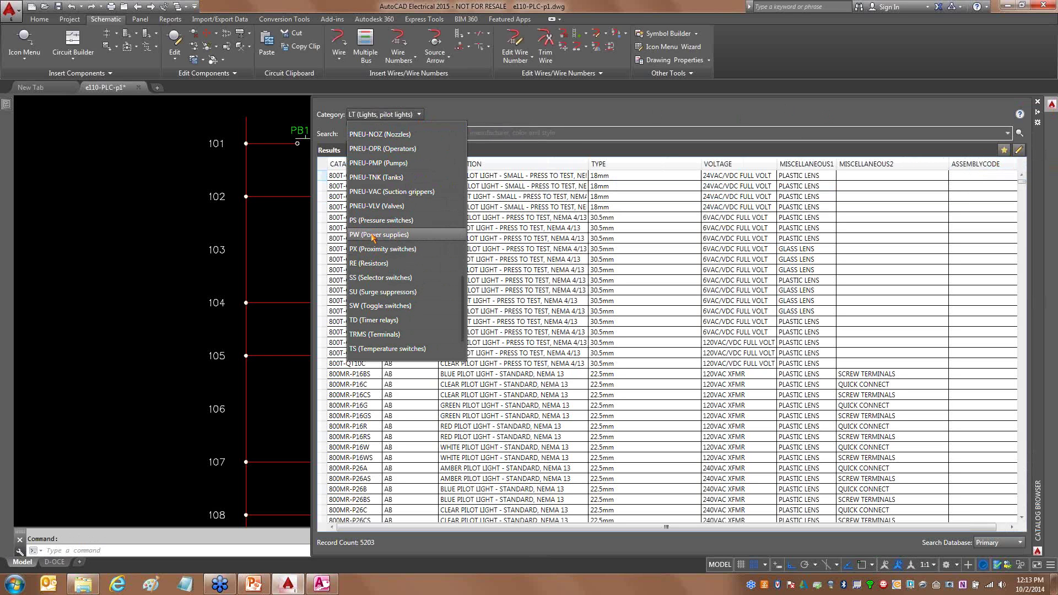
scroll(373, 237, "up", 13)
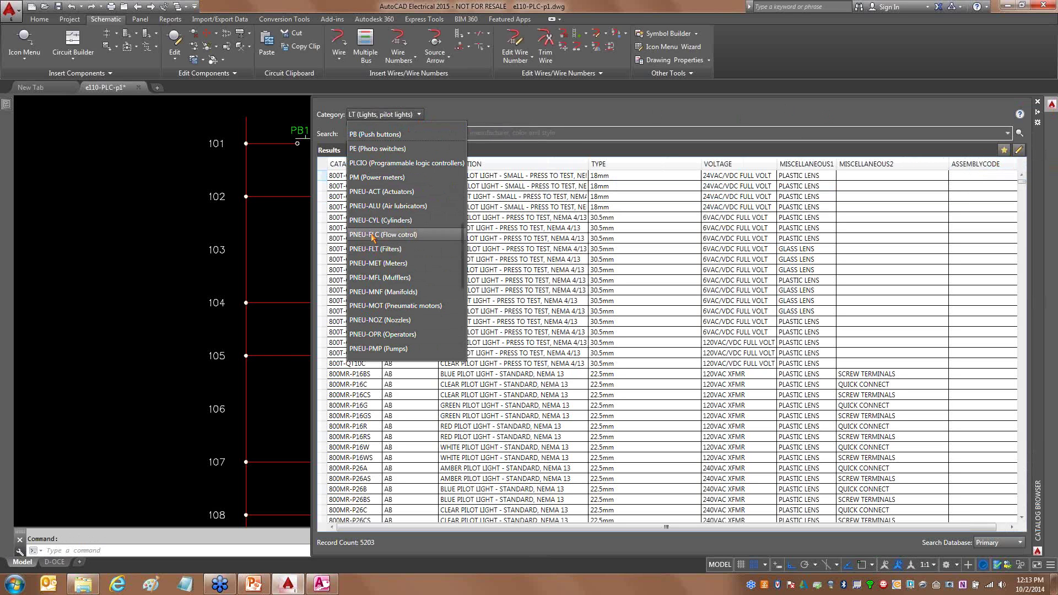
left_click(372, 134)
left_click(405, 138)
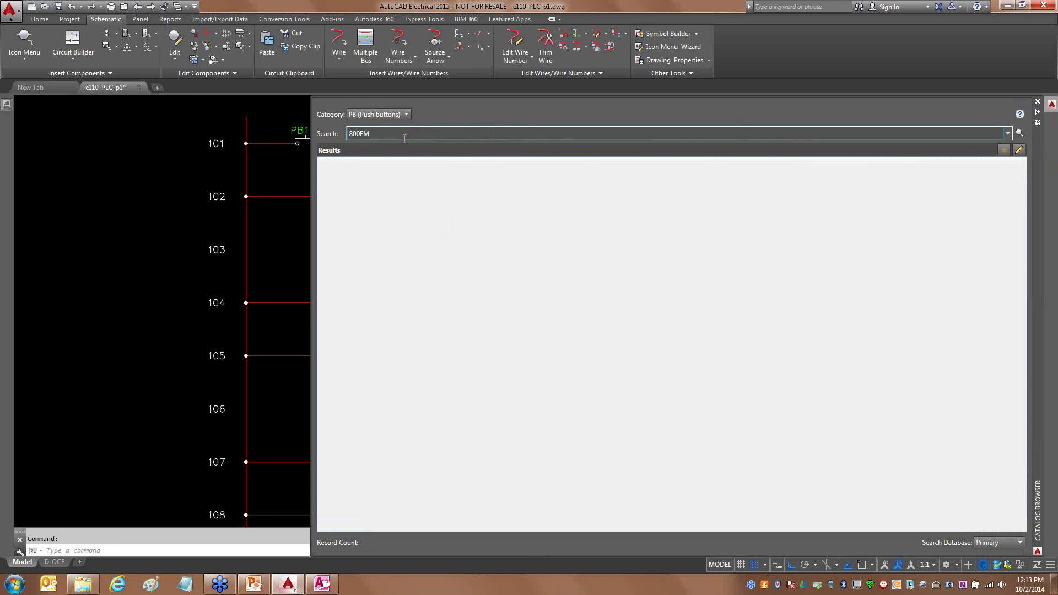
key("Return")
left_click(1007, 133)
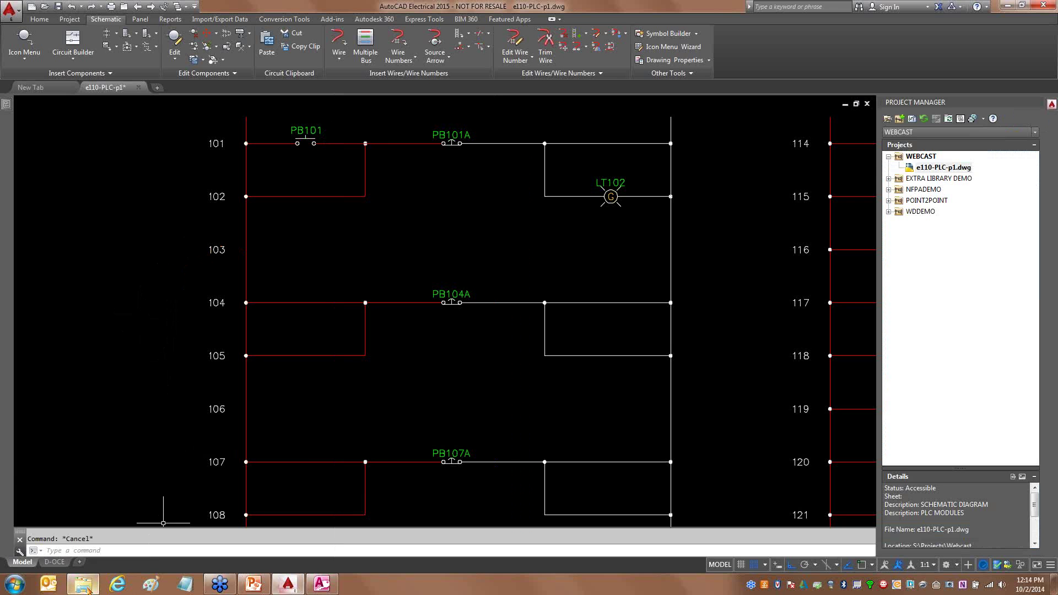
Close AutoCAD Electrical while saving the changes to e110-PLC-p1.dwg, and close the Access database.
mouse_move(88, 589)
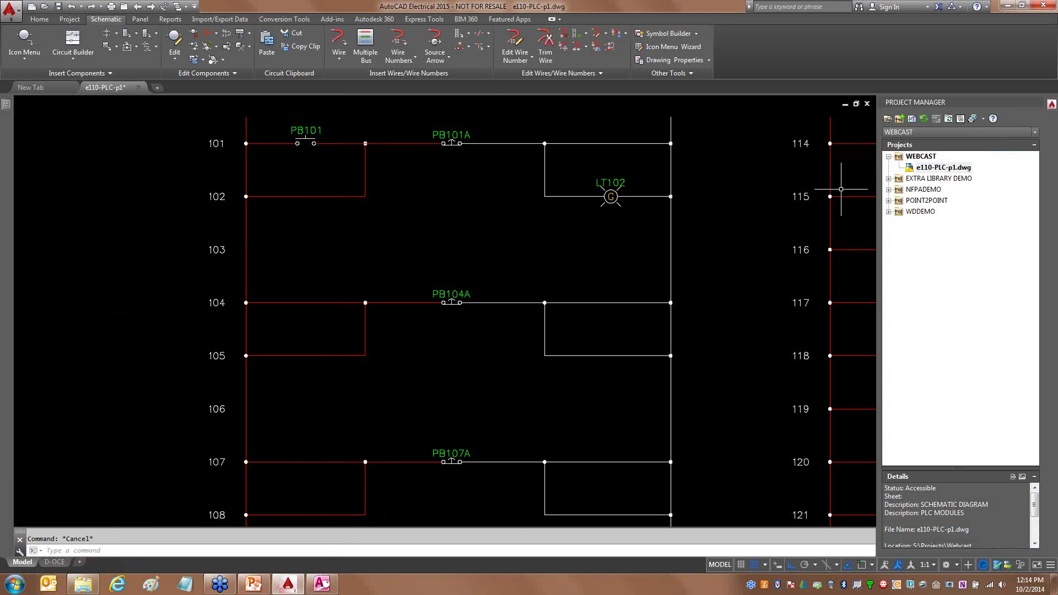
left_click(1043, 6)
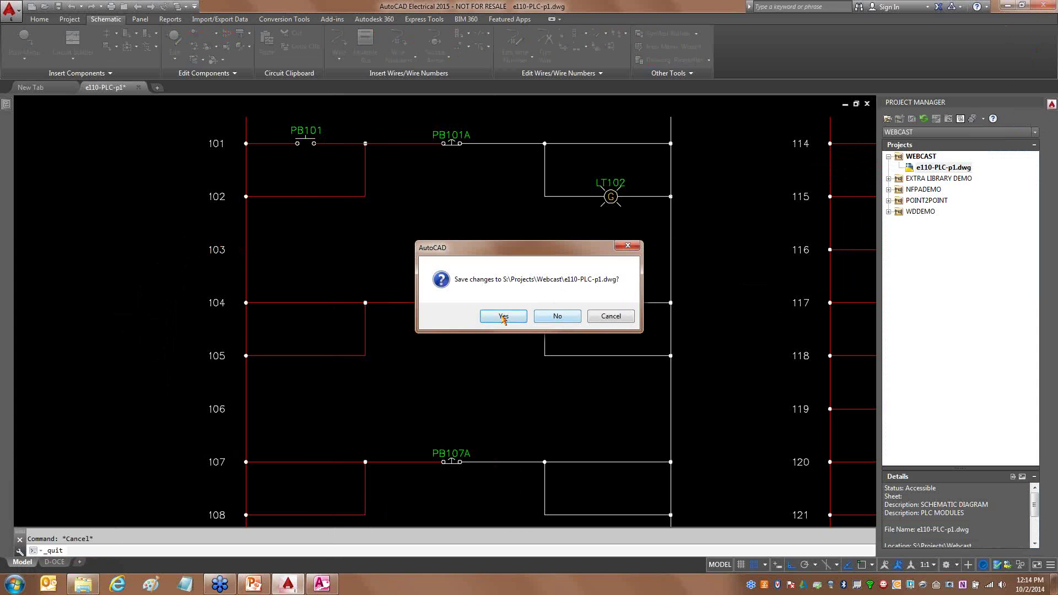
left_click(503, 317)
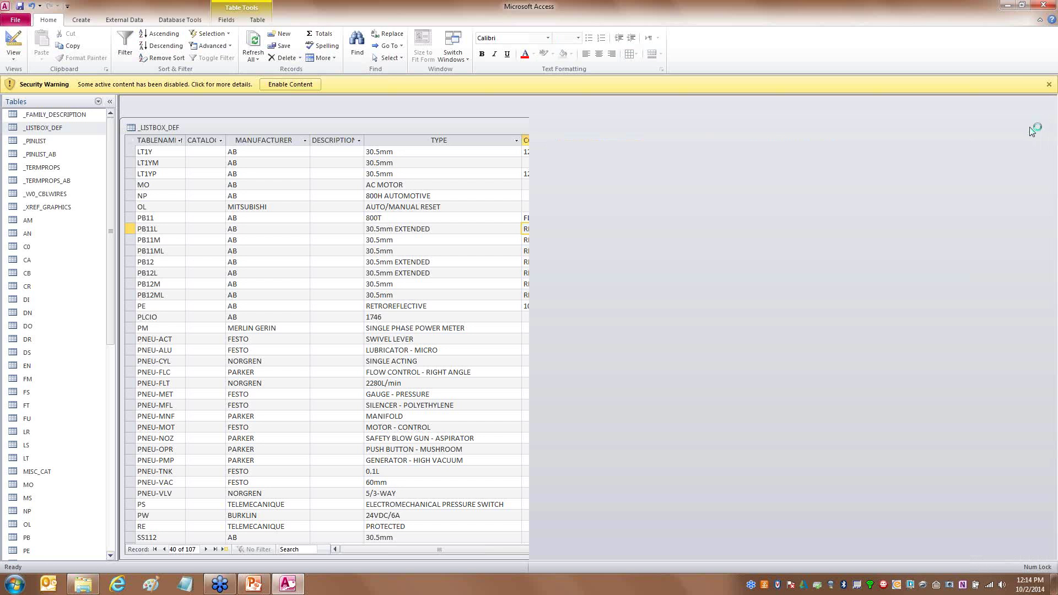
left_click(1045, 6)
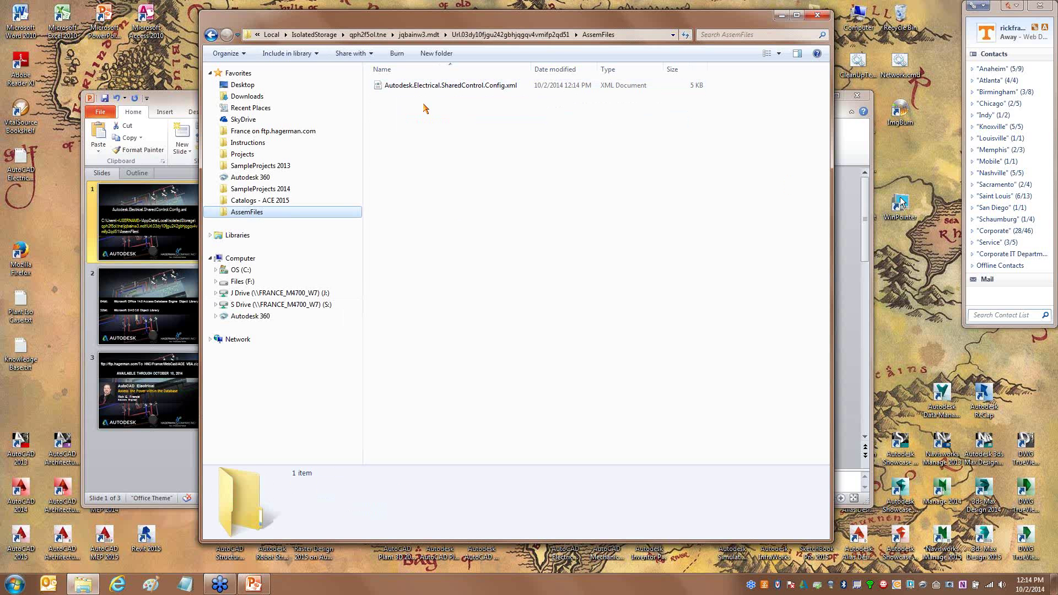
Select Autodesk.Electrical.SharedControl.Config.xml in the AssemFiles folder, and switch to PowerPoint to present the slide with its path.
left_click(429, 87)
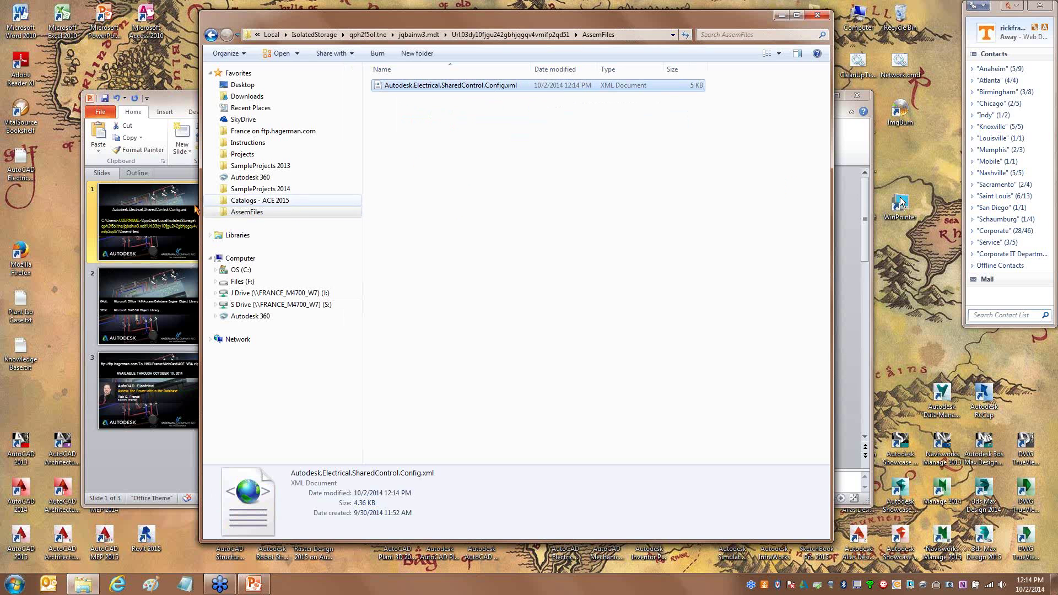
left_click(144, 215)
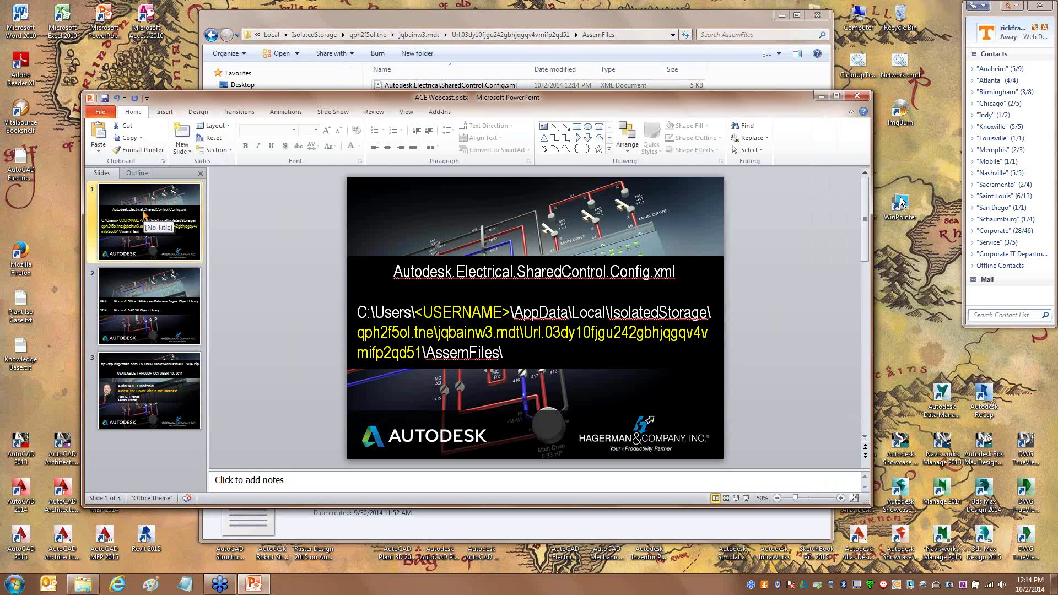
key("F5")
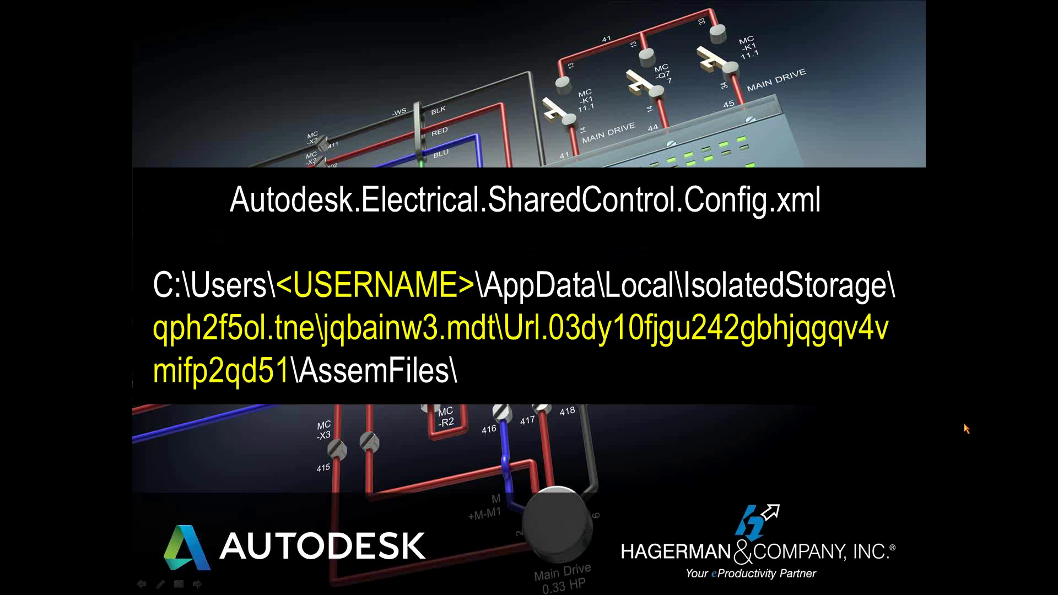
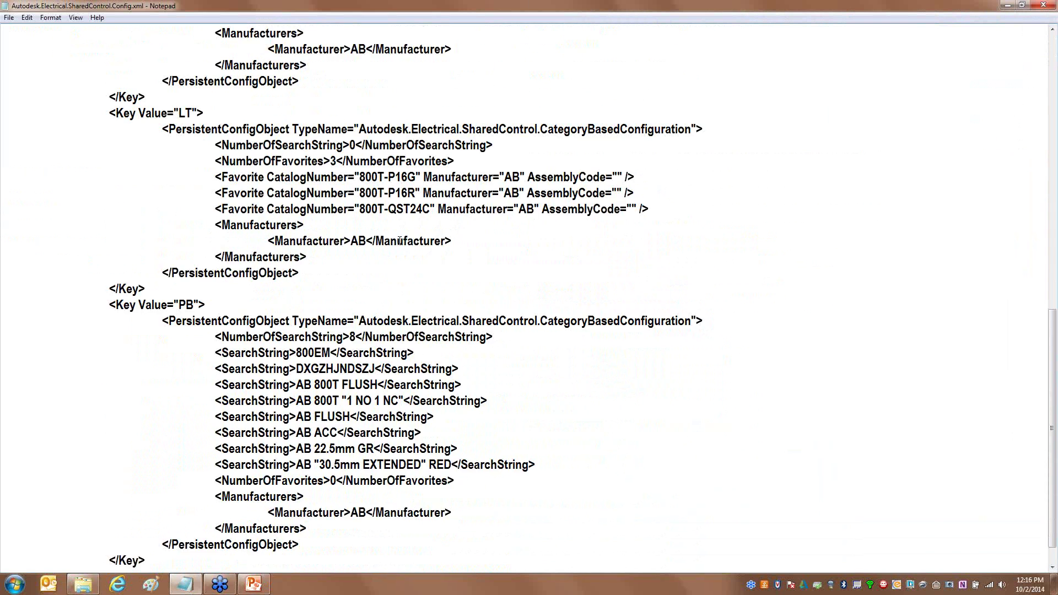
Examine the favorites stored under the CR and LT keys of the configuration XML, temporarily marking the 800T-QST24C entry.
scroll(370, 220, "up", 4)
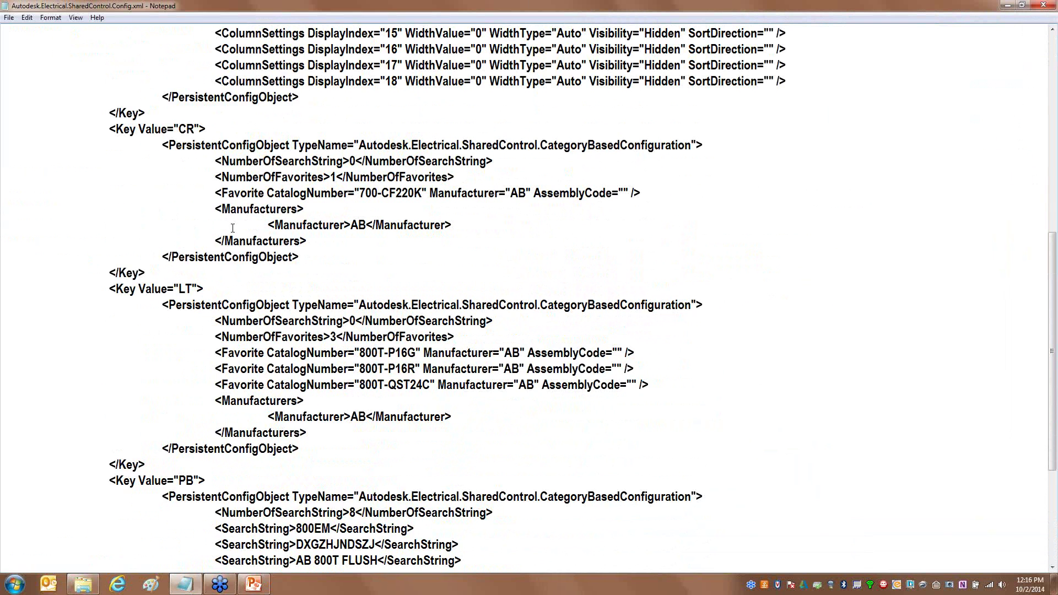
scroll(404, 290, "down", 3)
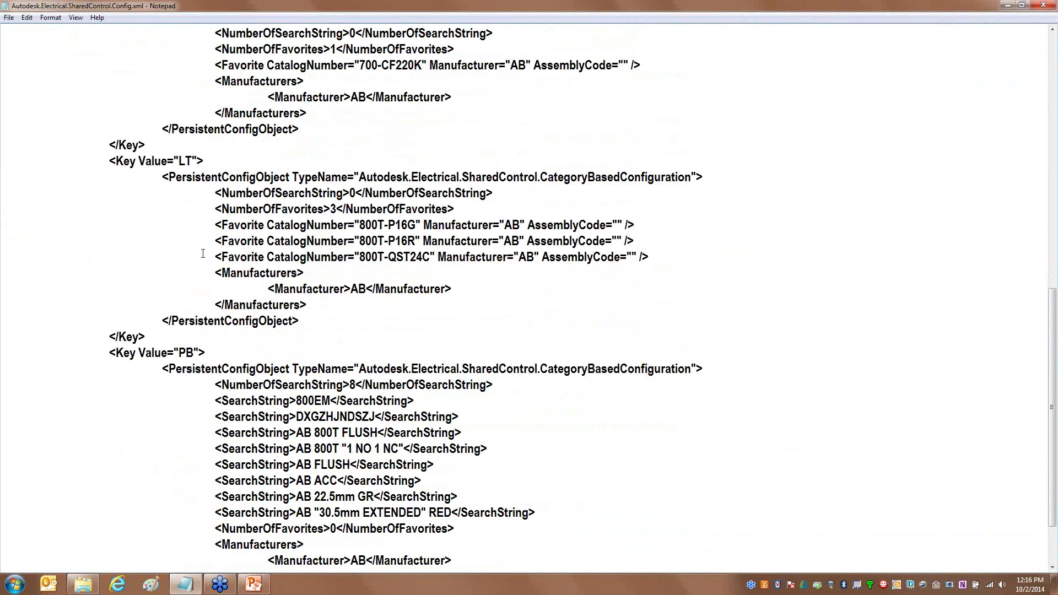
left_click_drag(210, 257, 531, 278)
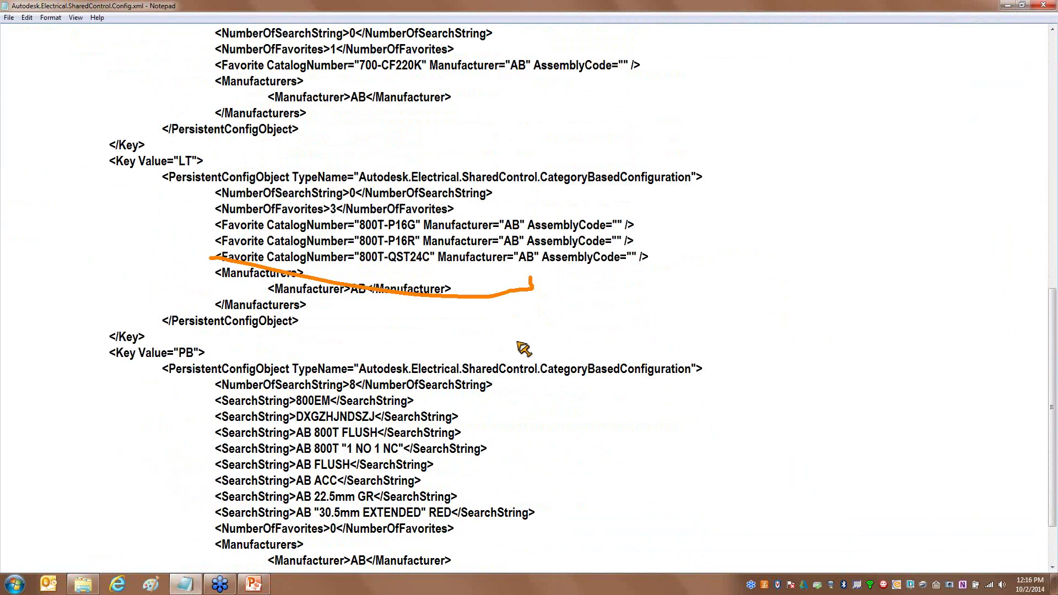
key("Escape")
Delete the DXGZHJNDSZJ, AB FLUSH, AB ACC and AB 22.5mm GR search strings from the PB key, including the leftover blank lines.
scroll(464, 410, "down", 2)
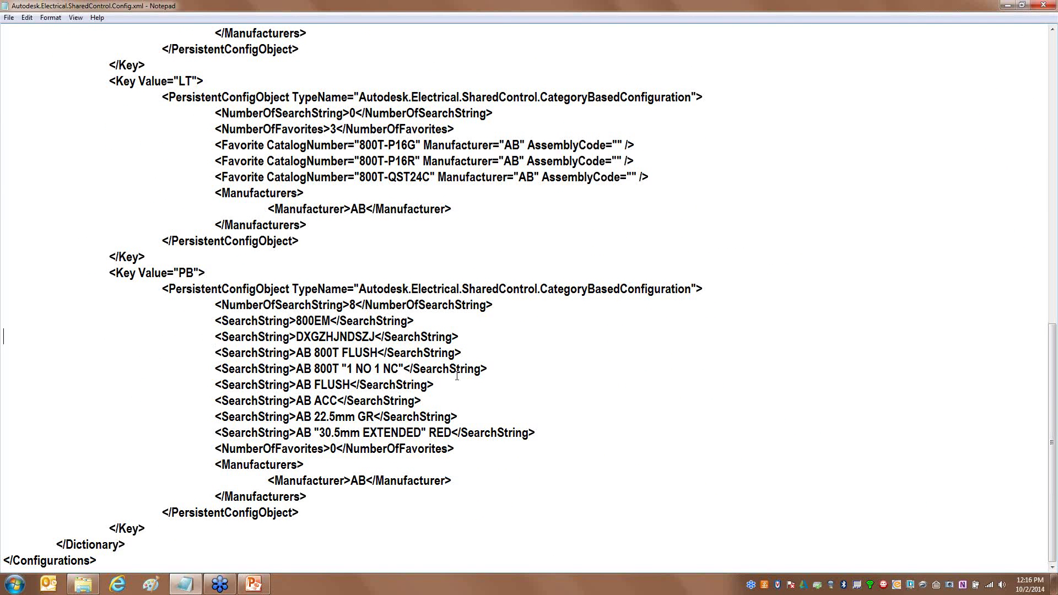
left_click(478, 332, "shift")
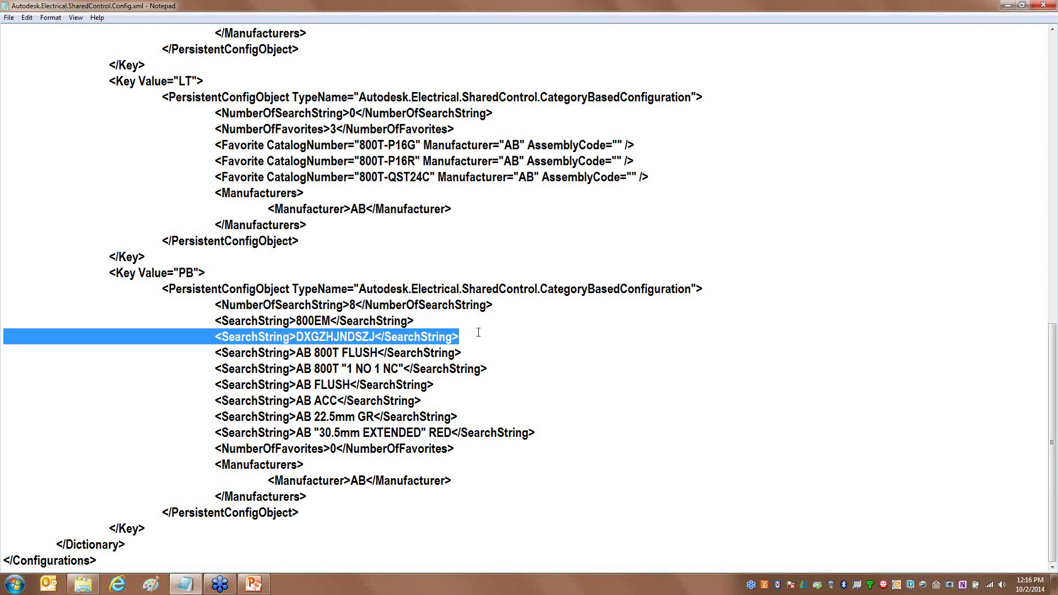
key("Delete")
key("Delete")
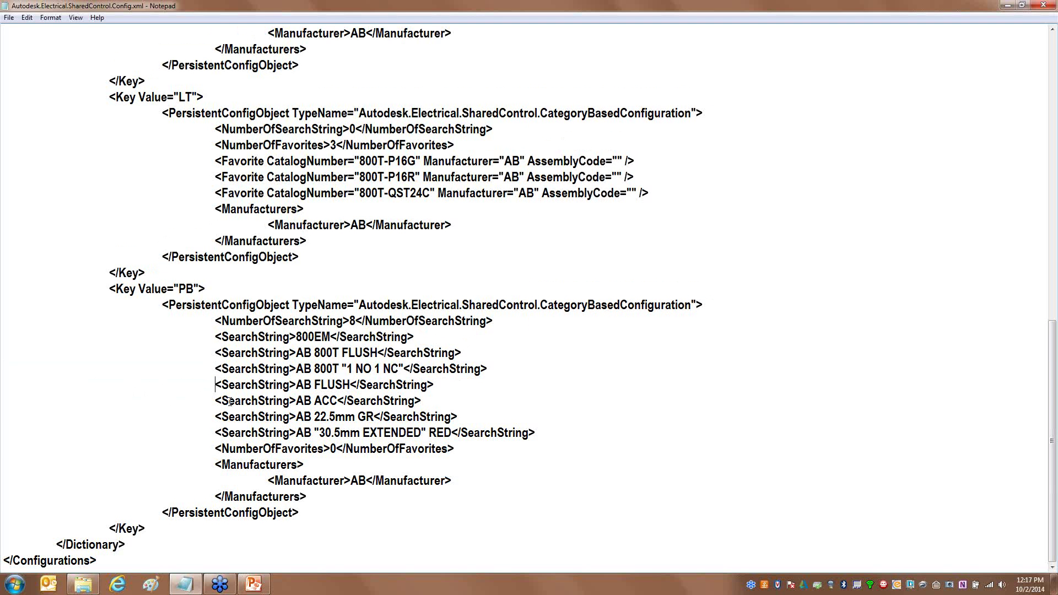
left_click(468, 417, "shift")
key("Delete")
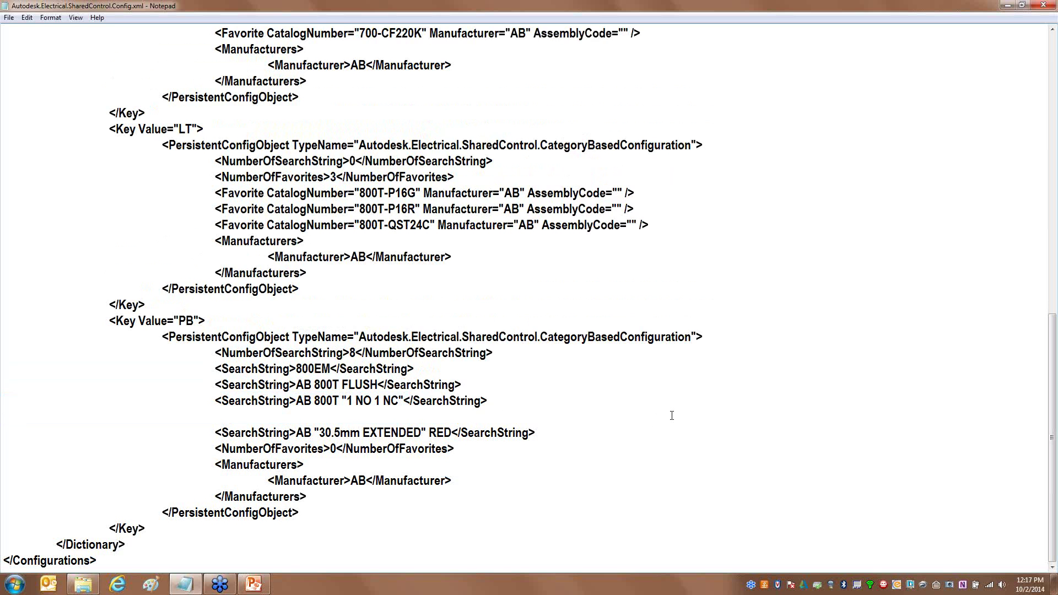
key("Delete")
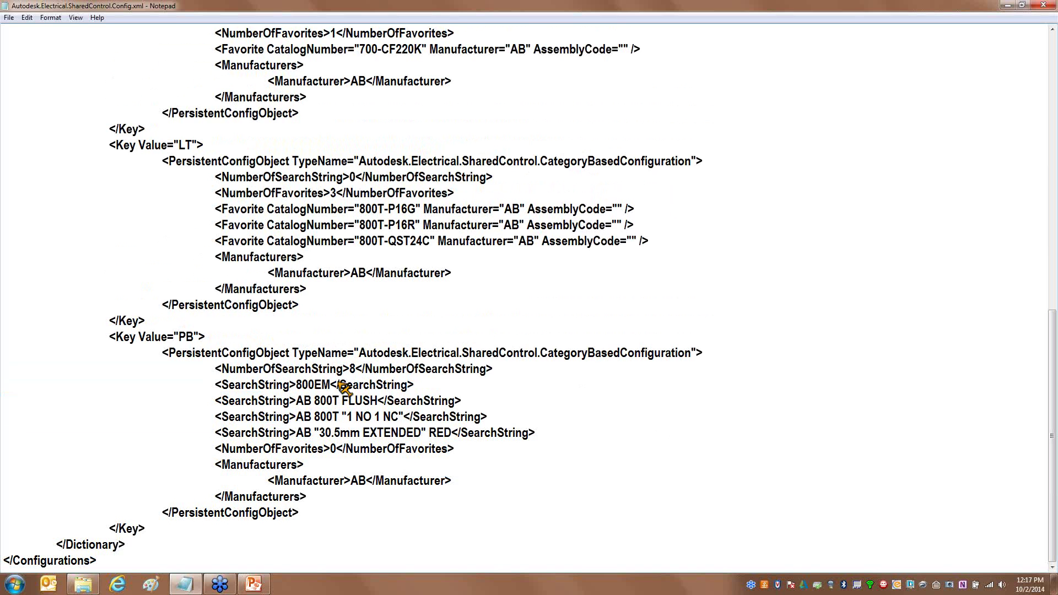
Set the NumberOfSearchString value of the PB key to 4.
mouse_move(337, 380)
left_mouse_down()
mouse_move(355, 345)
mouse_move(325, 357)
mouse_move(212, 359)
mouse_move(279, 392)
mouse_move(369, 399)
left_mouse_up()
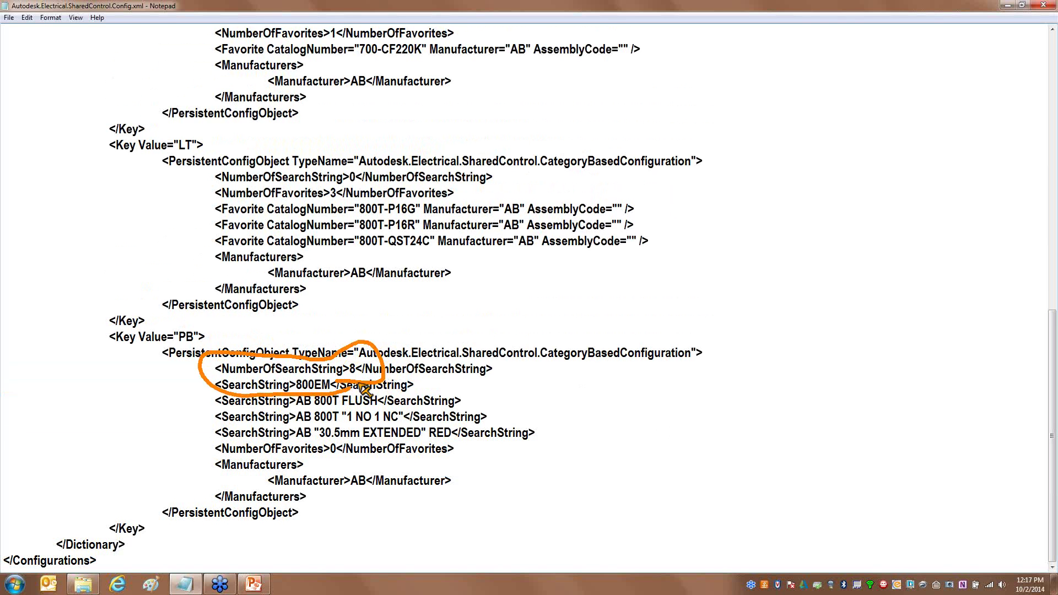
key("Escape")
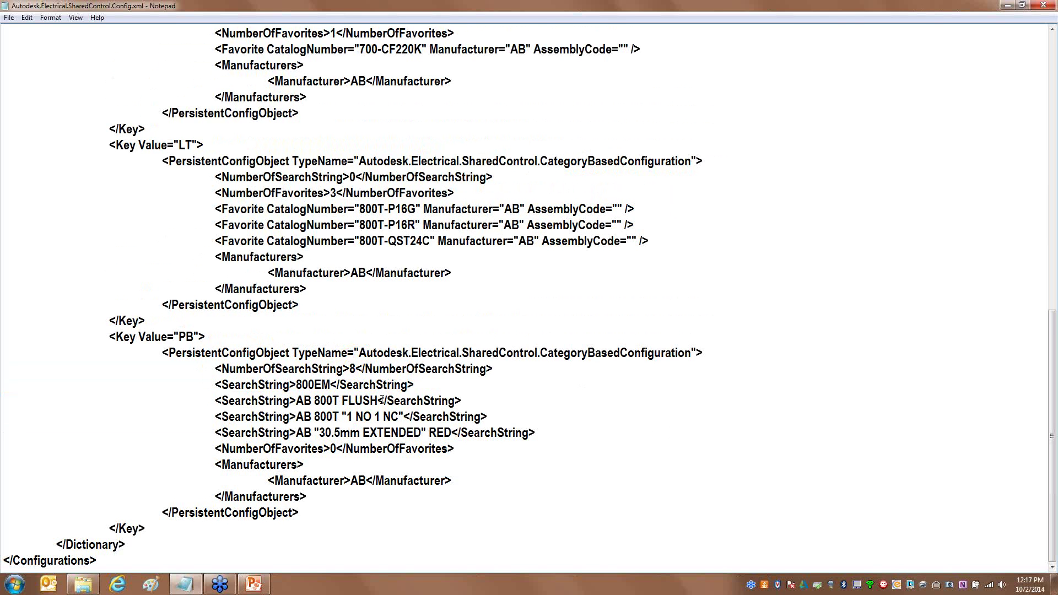
key("BackSpace")
type("4")
Copy the 800T-P16R Favorite line from the LT key onto a new line below NumberOfFavorites in the PB key.
left_click(201, 227)
left_click(666, 229, "shift")
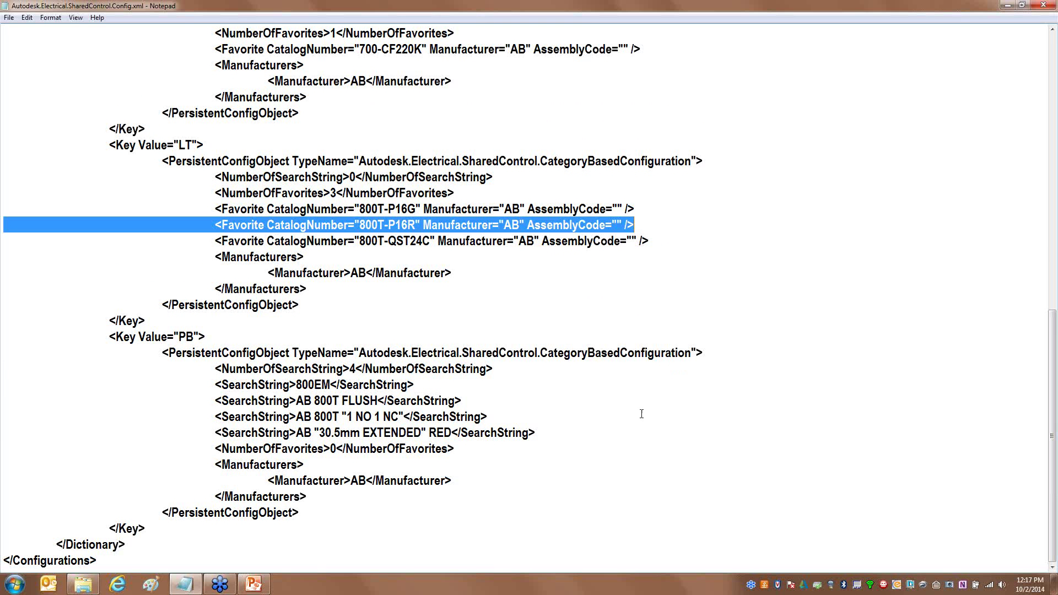
left_click_drag(552, 463, 5, 465)
left_click(463, 456)
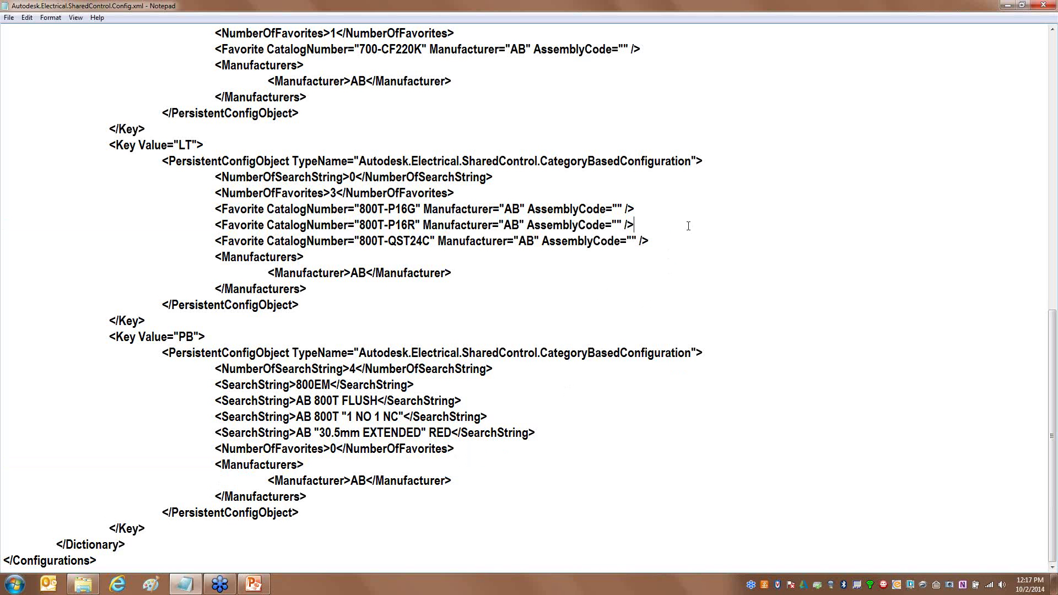
key("shift+Home")
key("ctrl+c")
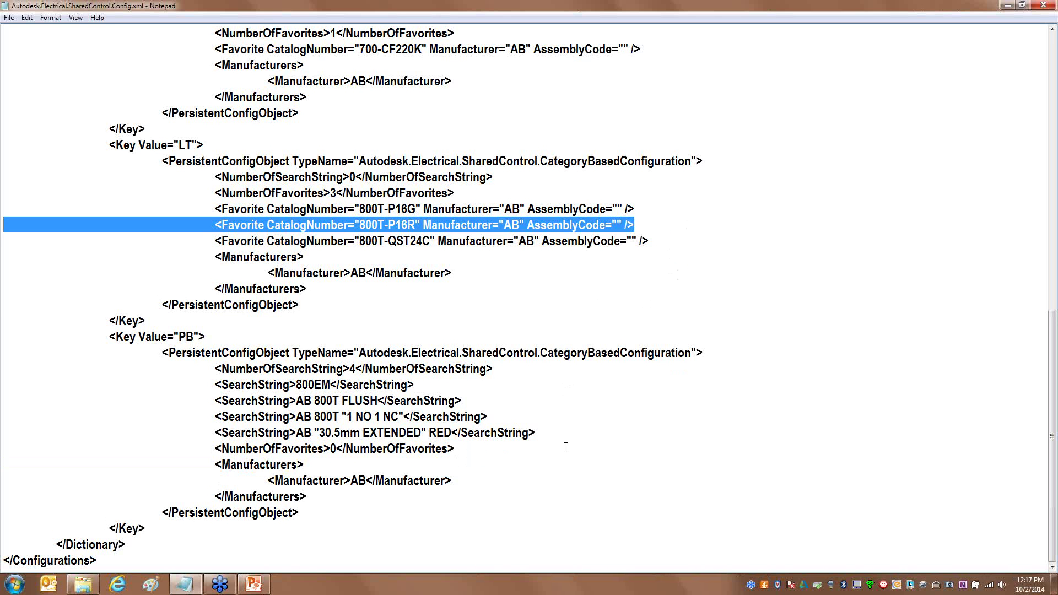
left_click(486, 449)
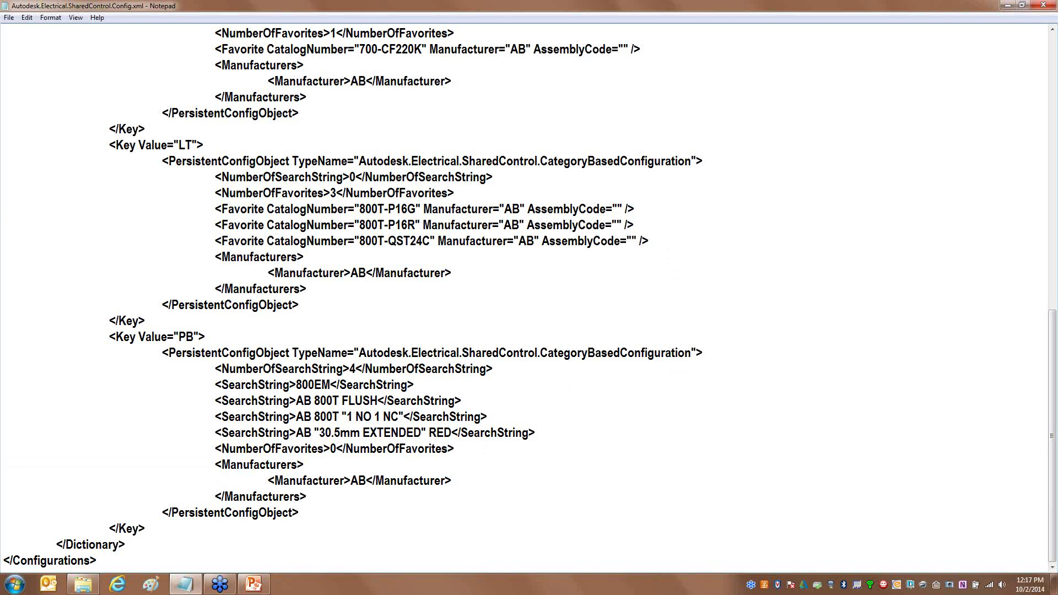
key("Return")
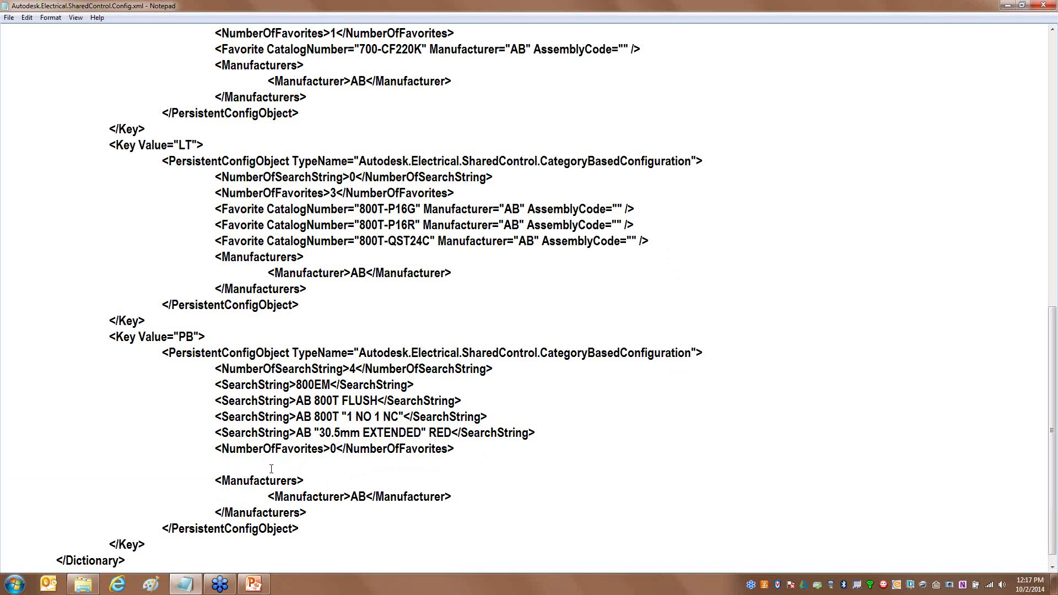
key("ctrl+v")
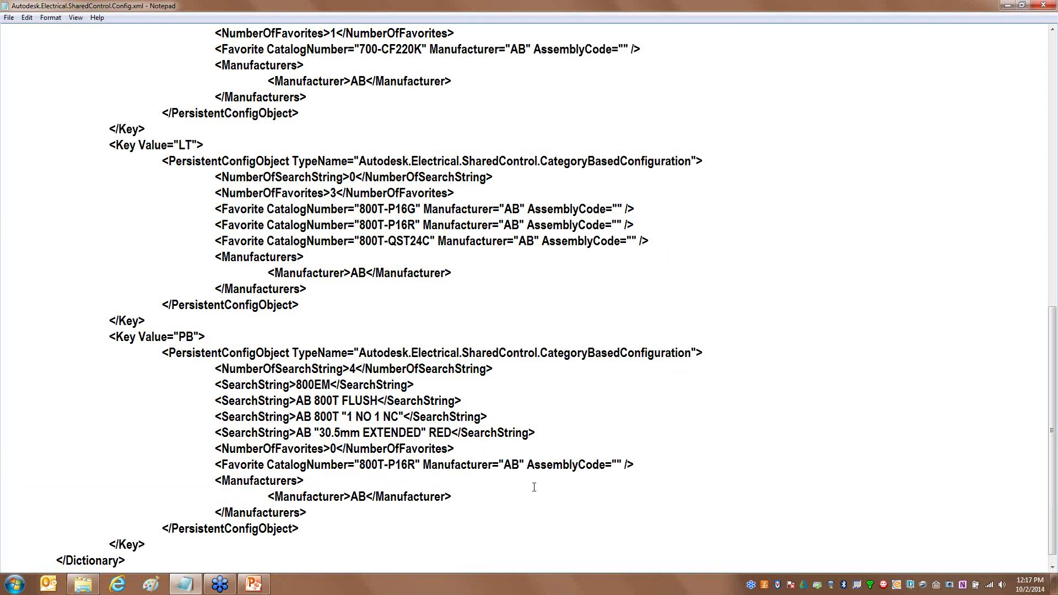
Change the catalog number of the Favorite entry in the PB key to 800T-A1A.
key("BackSpace")
key("BackSpace")
key("BackSpace")
key("BackSpace")
type("A1")
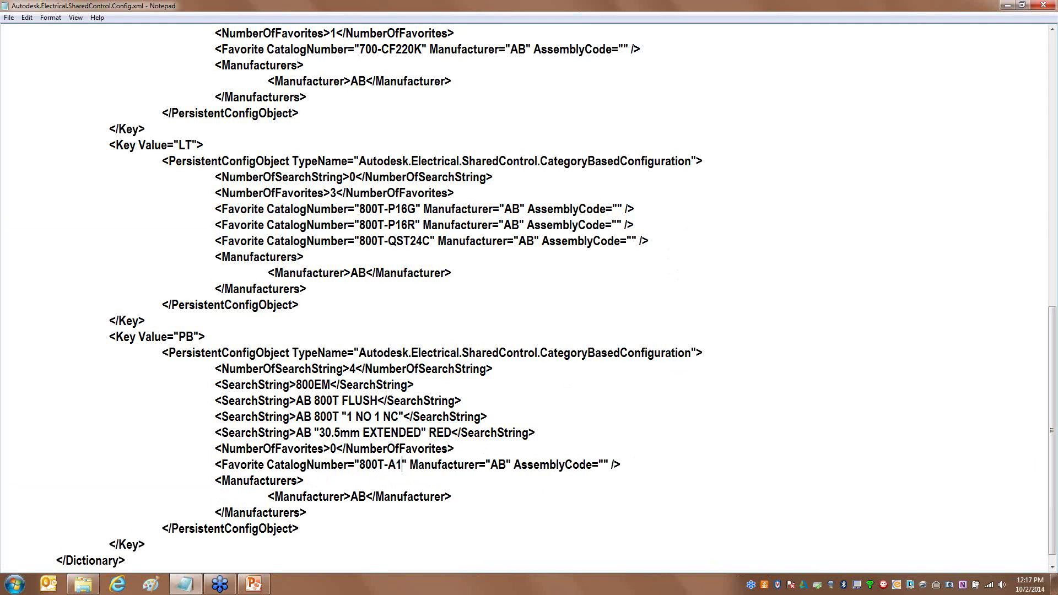
type("A")
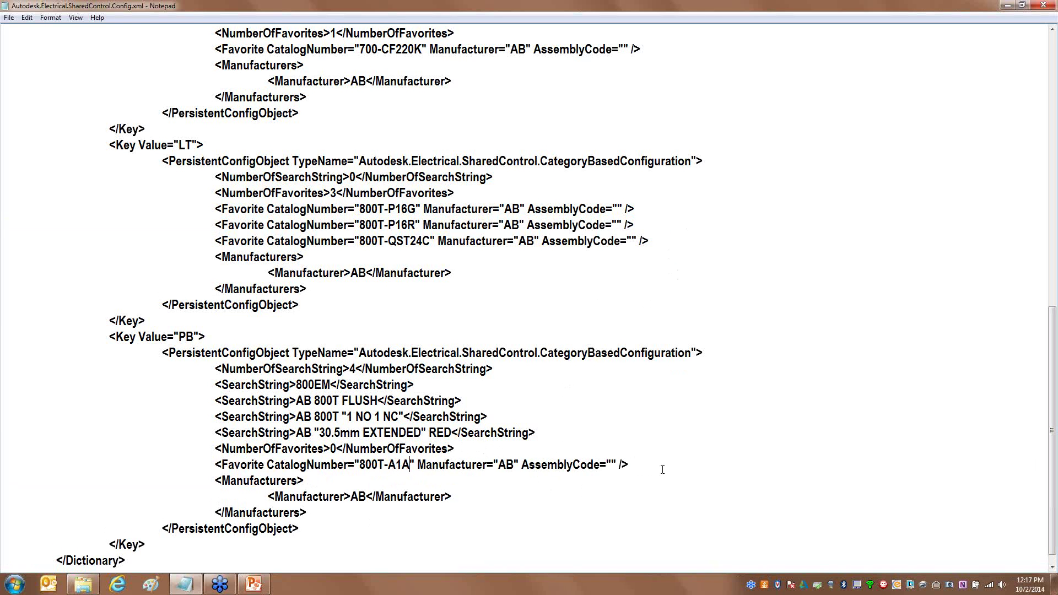
Duplicate the 800T-A1A Favorite line five times directly below itself in the PB key.
key("shift+Home")
key("ctrl+c")
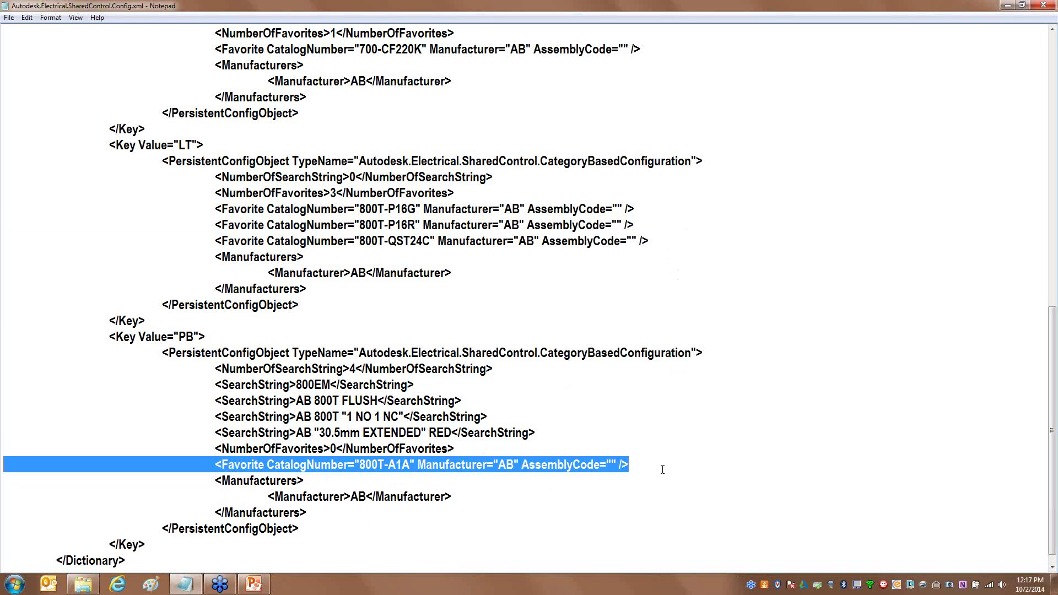
key("End")
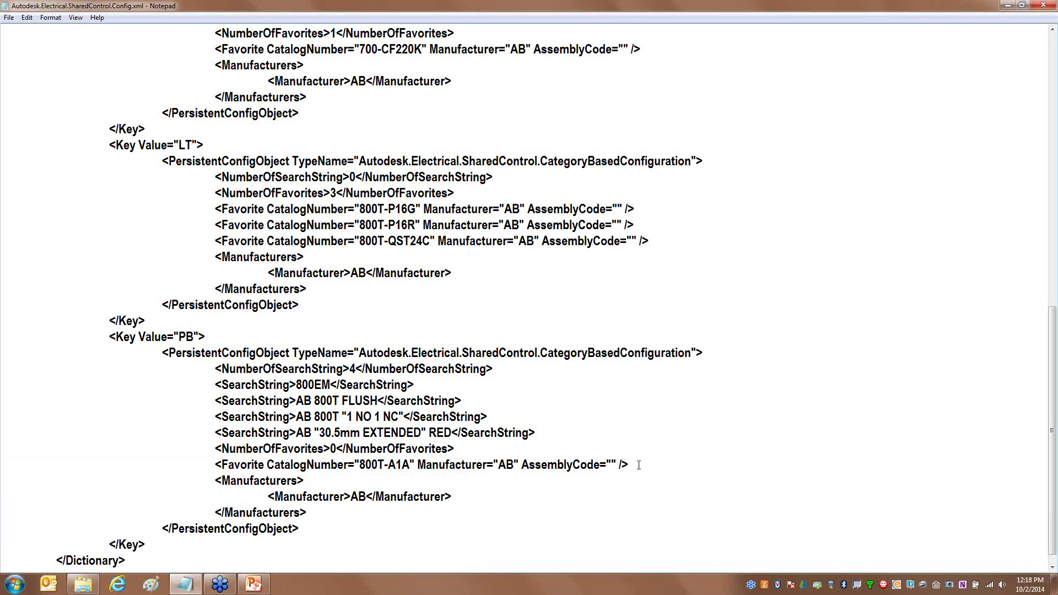
key("Return")
key("ctrl+v")
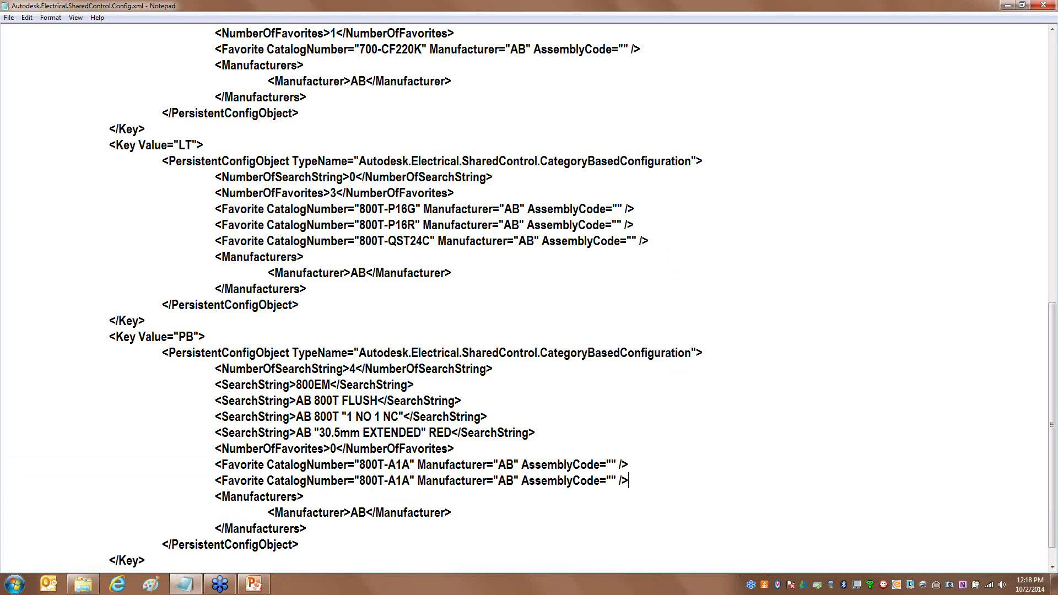
key("Return")
key("ctrl+v")
key("Return")
key("ctrl+v")
key("Return")
key("ctrl+v")
key("Return")
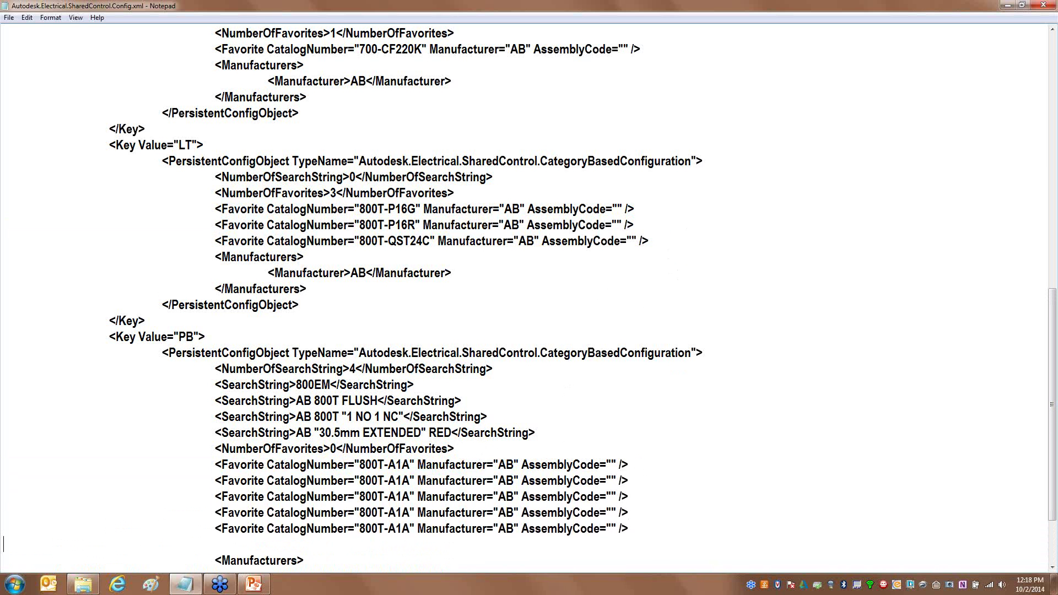
key("ctrl+v")
Change the catalog number of the five duplicated Favorite lines in the PB key to 800T-A2A.
left_click(406, 480)
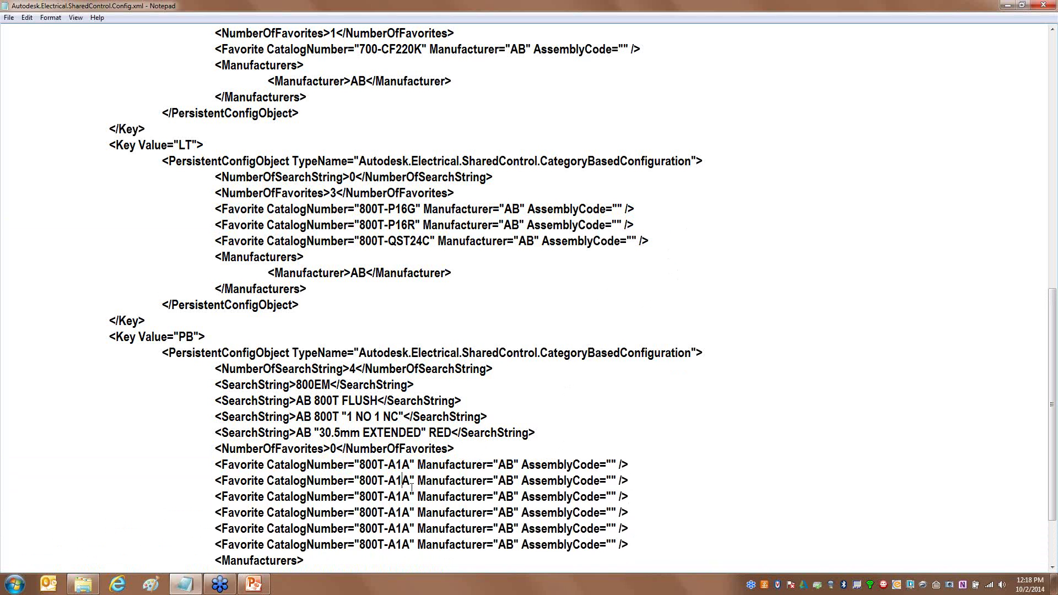
key("BackSpace")
type("2")
key("BackSpace")
type("2")
key("Down")
key("BackSpace")
type("2")
key("Down")
key("BackSpace")
type("2")
key("Down")
key("BackSpace")
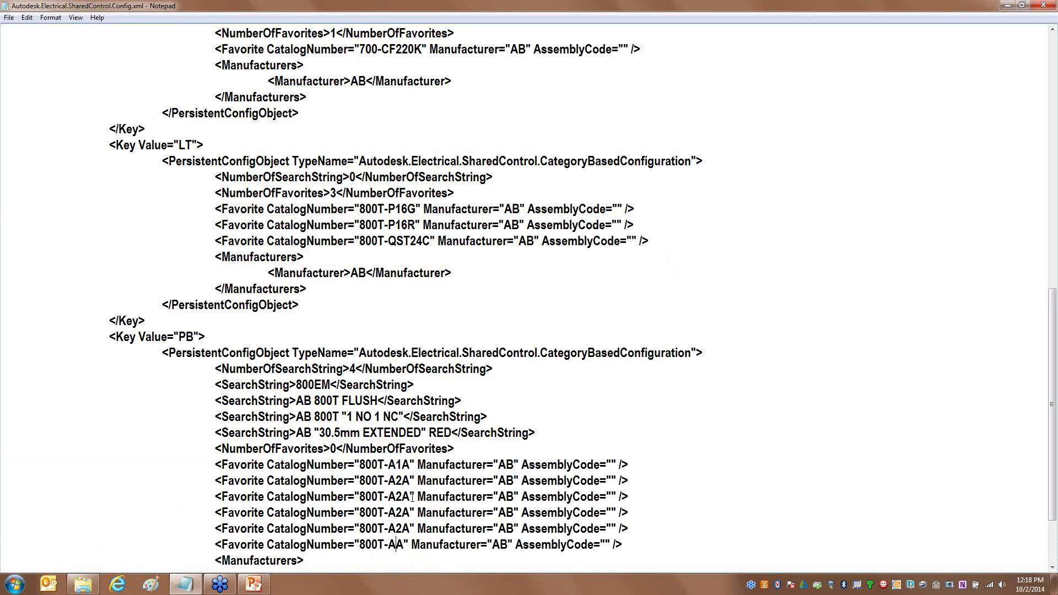
type("2")
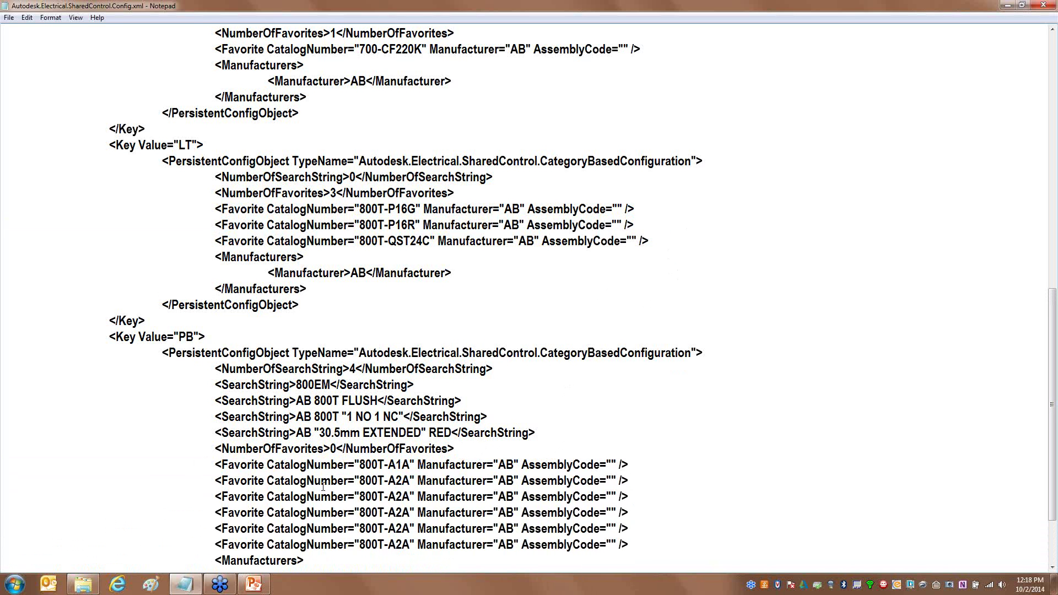
Renumber the last four Favorite lines of the PB key as 800T-A3A, 800T-A4A, 800T-A5A and 800T-A6A.
left_click(398, 495)
key("BackSpace")
type("3")
key("Down")
key("BackSpace")
type("4")
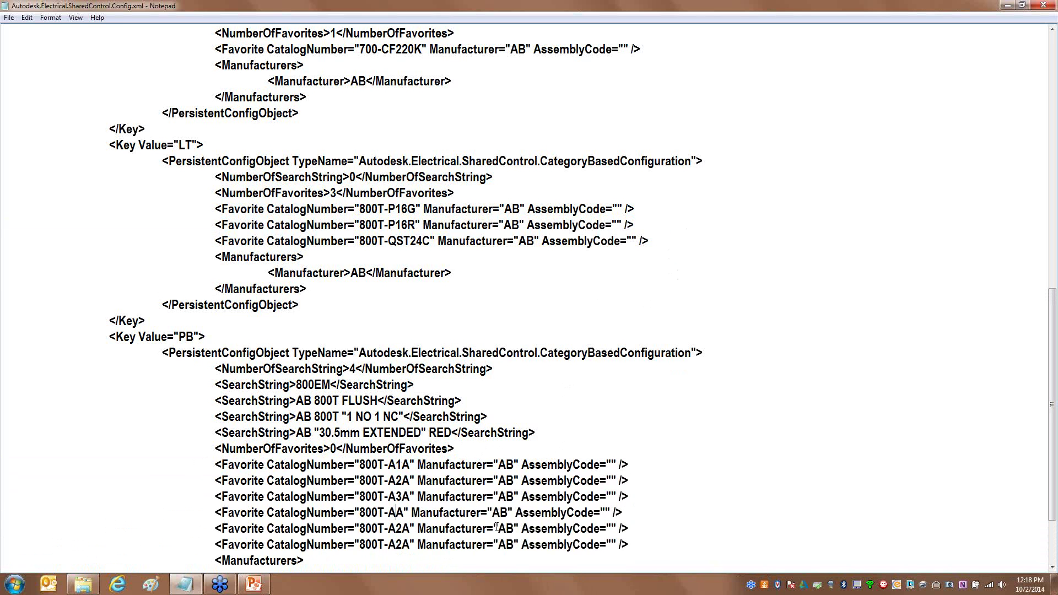
key("BackSpace")
type("5")
key("Down")
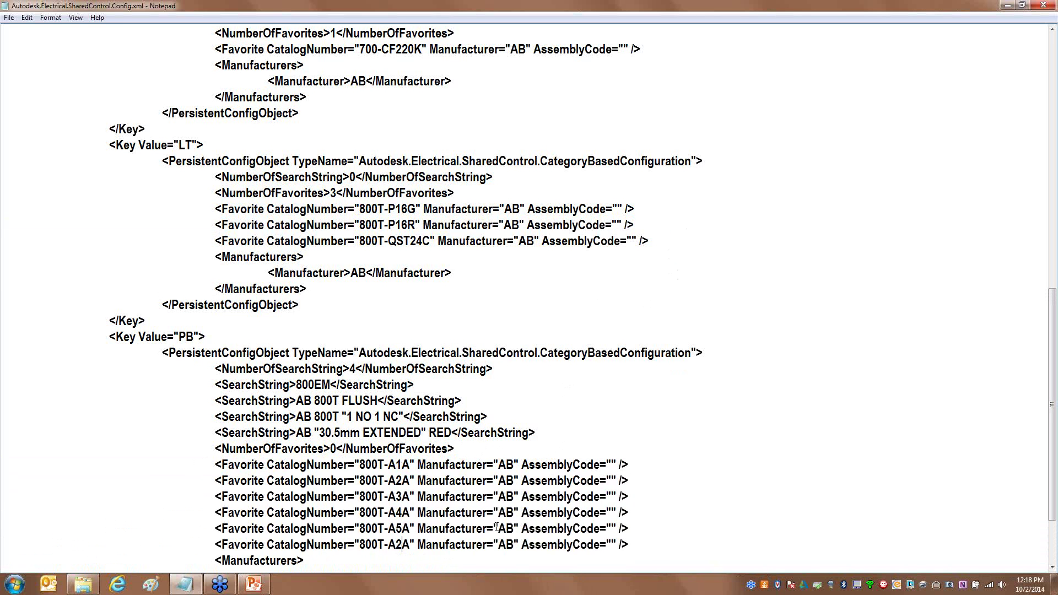
key("BackSpace")
type("6")
scroll(515, 511, "down", 1)
scroll(515, 511, "down", 2)
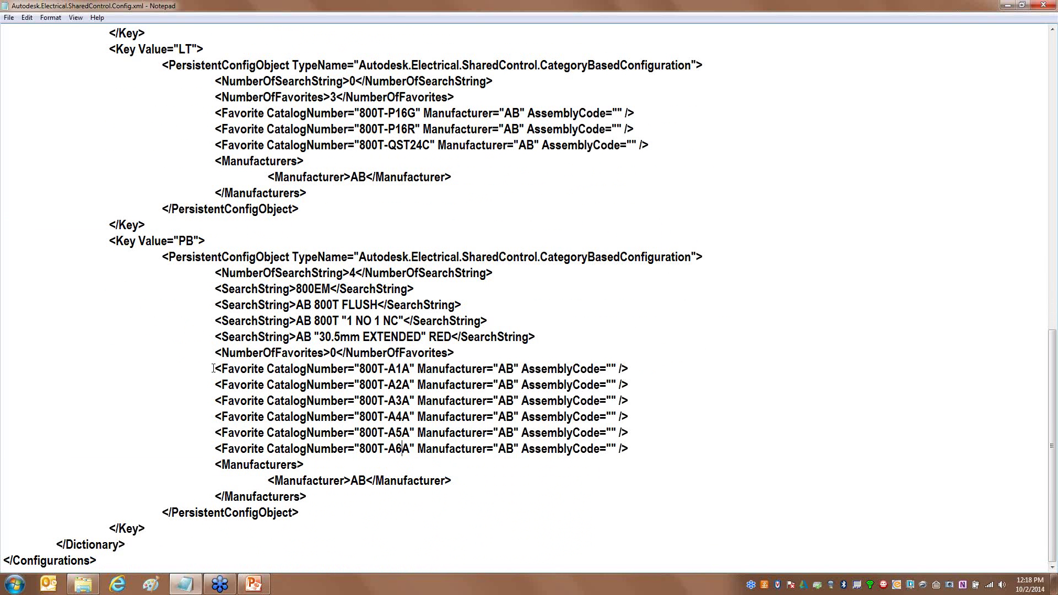
Copy the six Favorite lines 800T-A1A through 800T-A6A and paste them below the 800T-A6A line.
key("Up")
key("Up")
key("Up")
key("Up")
key("Up")
key("Home")
left_click(649, 445, "shift")
key("ctrl+c")
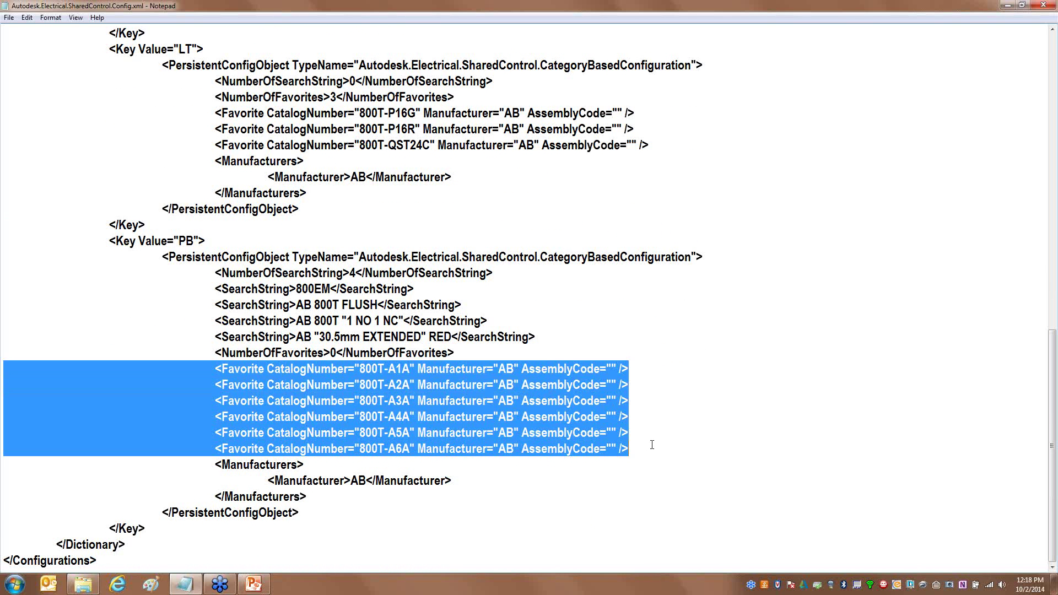
left_click(650, 444)
key("Return")
key("ctrl+v")
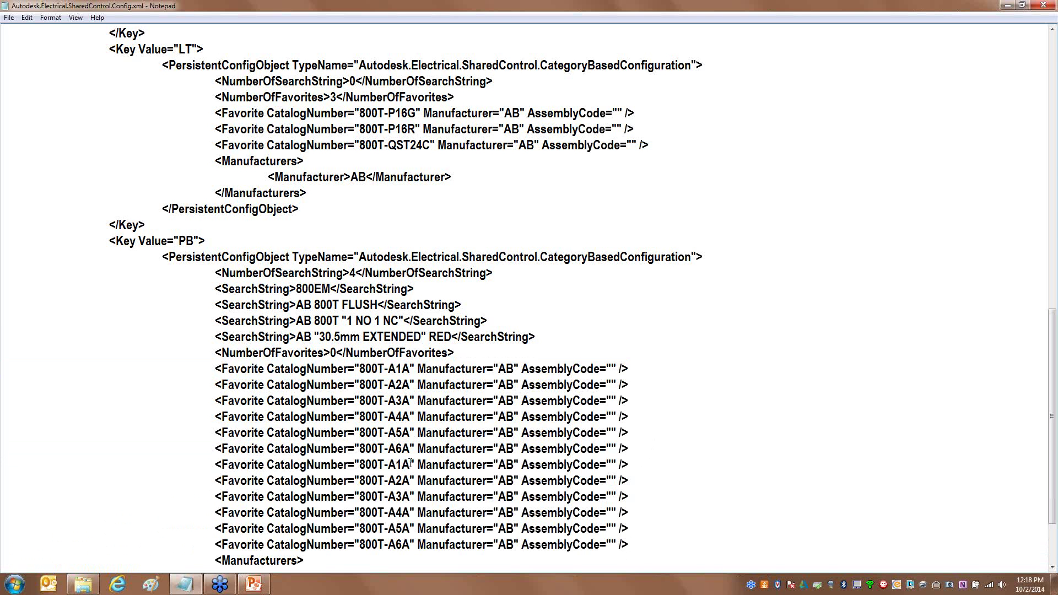
Change the suffix of the six pasted catalog numbers from A to B, giving 800T-A1B through 800T-A6B.
key("BackSpace")
key("Caps_Lock")
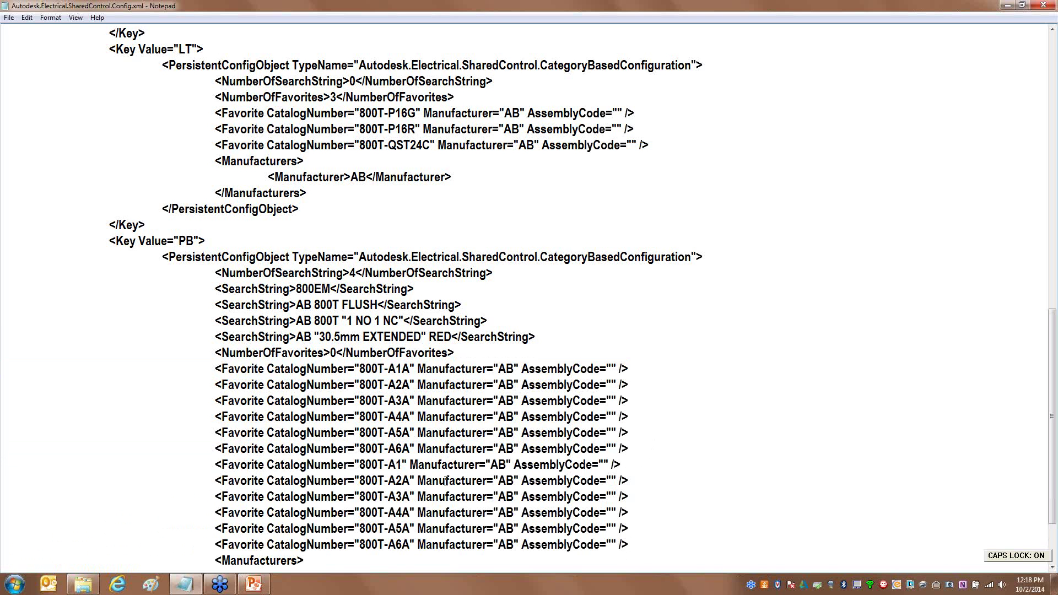
type("B")
key("Down")
key("BackSpace")
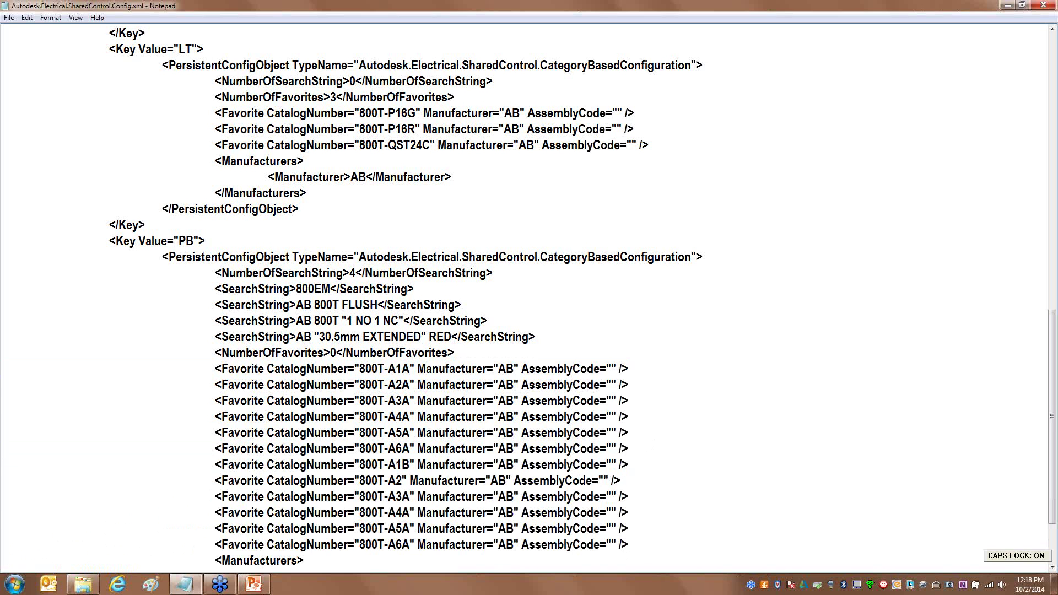
type("B")
key("Down")
key("BackSpace")
type("B")
key("Down")
key("BackSpace")
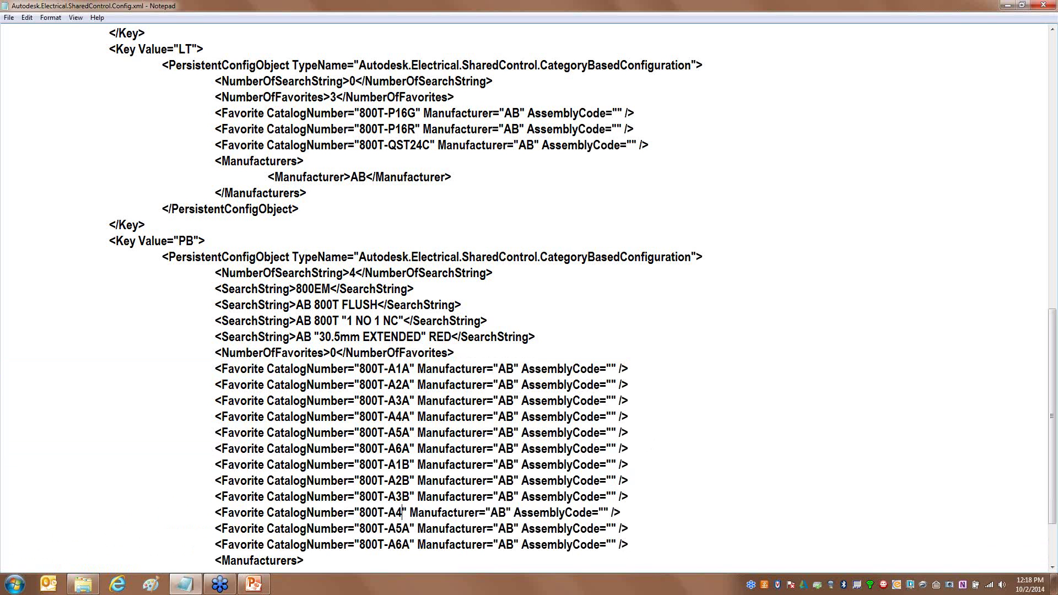
type("B")
key("Down")
key("BackSpace")
type("B")
key("Down")
key("BackSpace")
type("B")
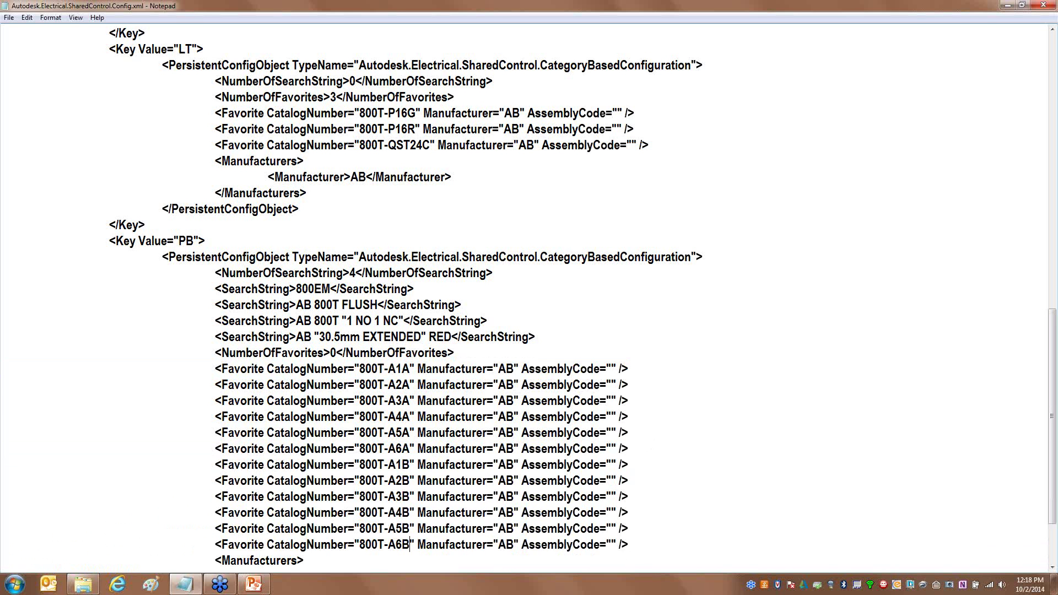
key("Caps_Lock")
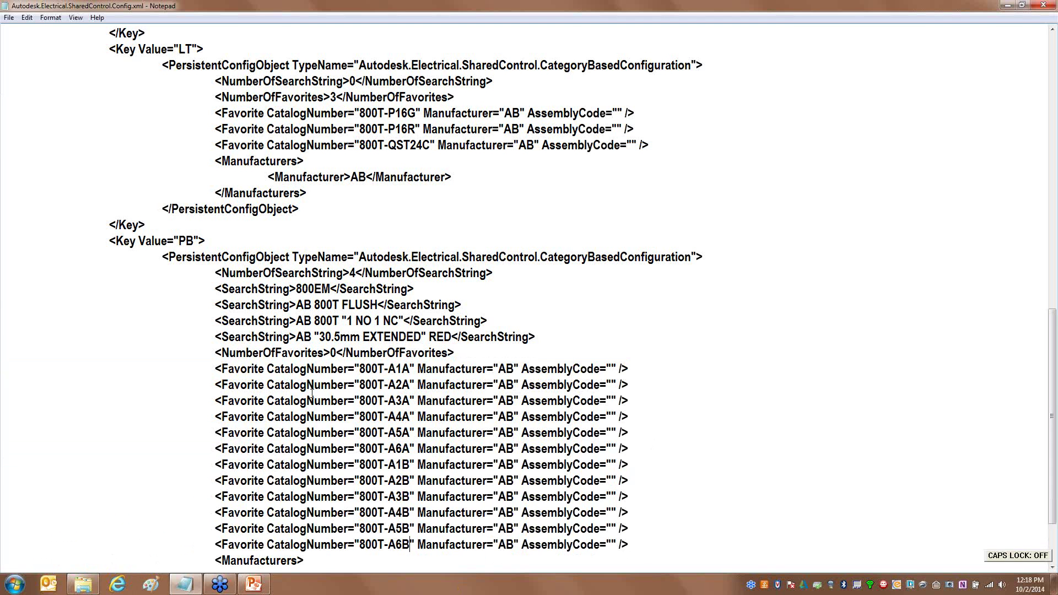
Set the NumberOfFavorites value of the PB key to 12, briefly marking that line first.
mouse_move(194, 366)
left_mouse_down()
mouse_move(330, 379)
mouse_move(328, 331)
mouse_move(191, 387)
left_mouse_up()
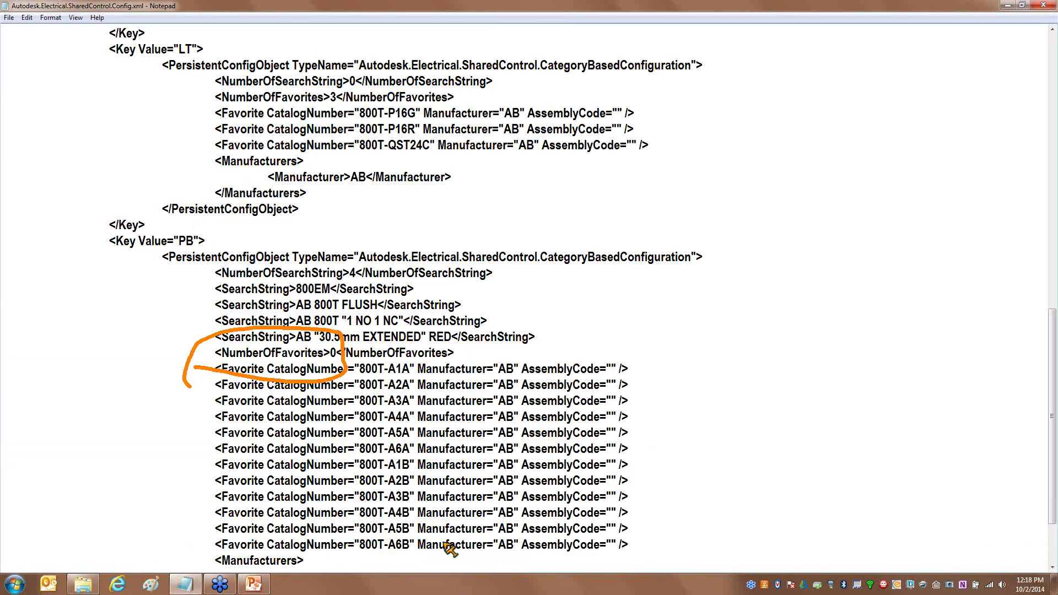
key("Escape")
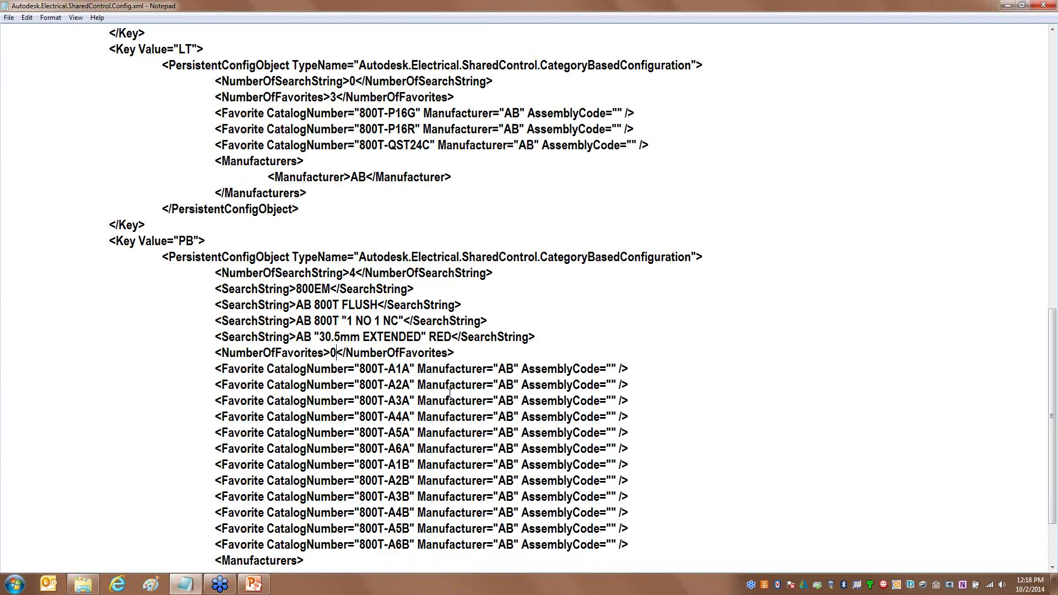
key("BackSpace")
type("12")
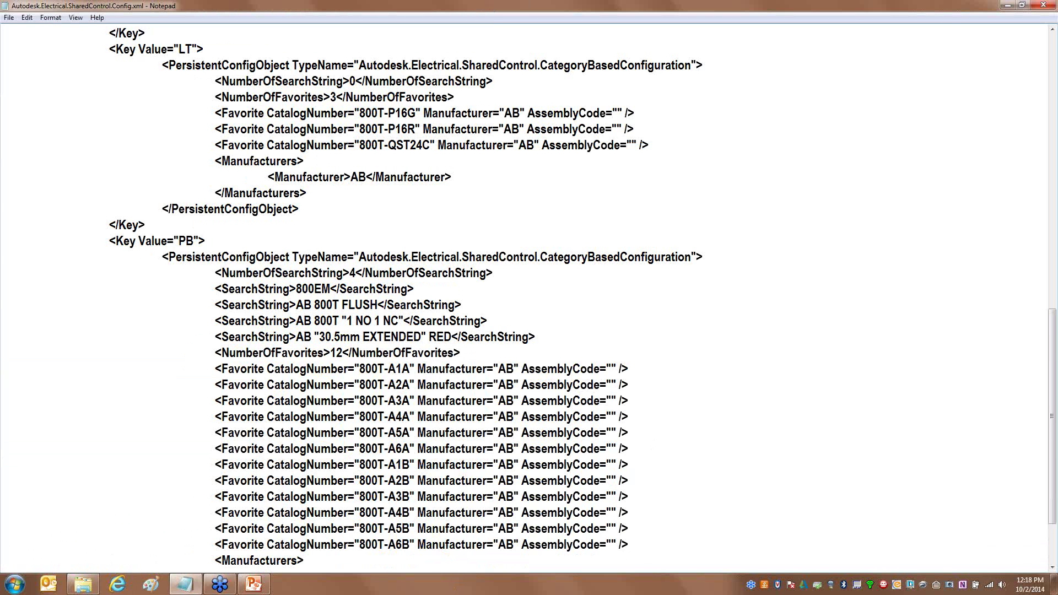
Review the edited PB key, and close the configuration XML file with its changes saved.
scroll(512, 374, "down", 1)
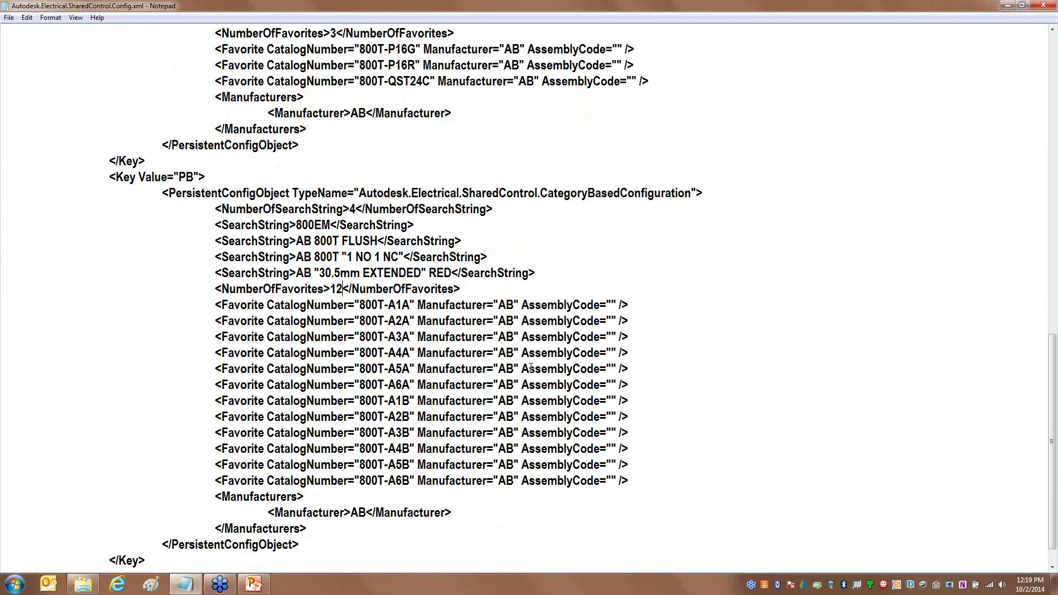
scroll(531, 368, "down", 1)
scroll(530, 368, "up", 4)
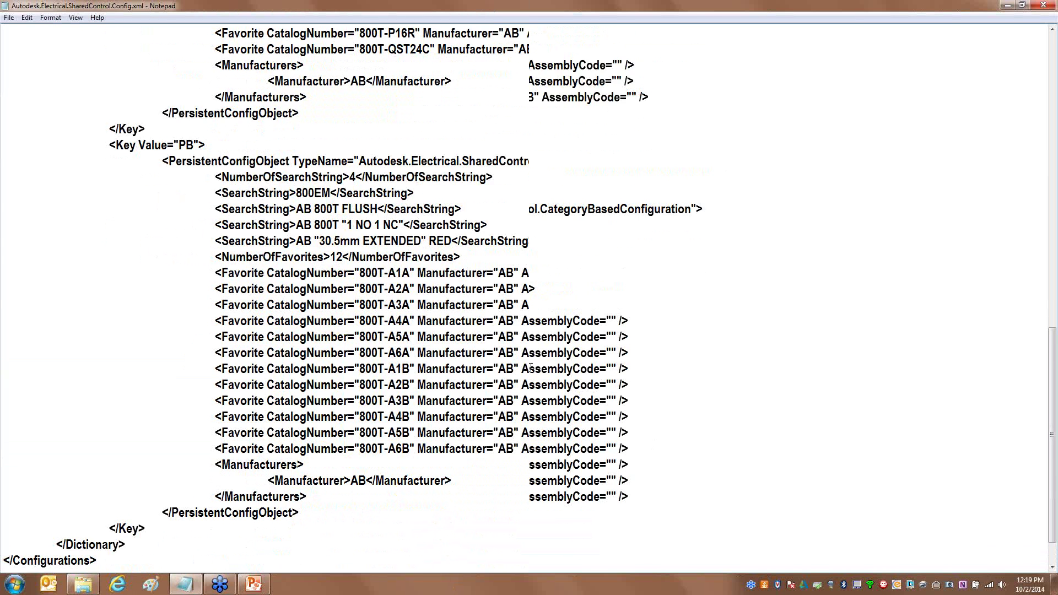
left_click(1035, 6)
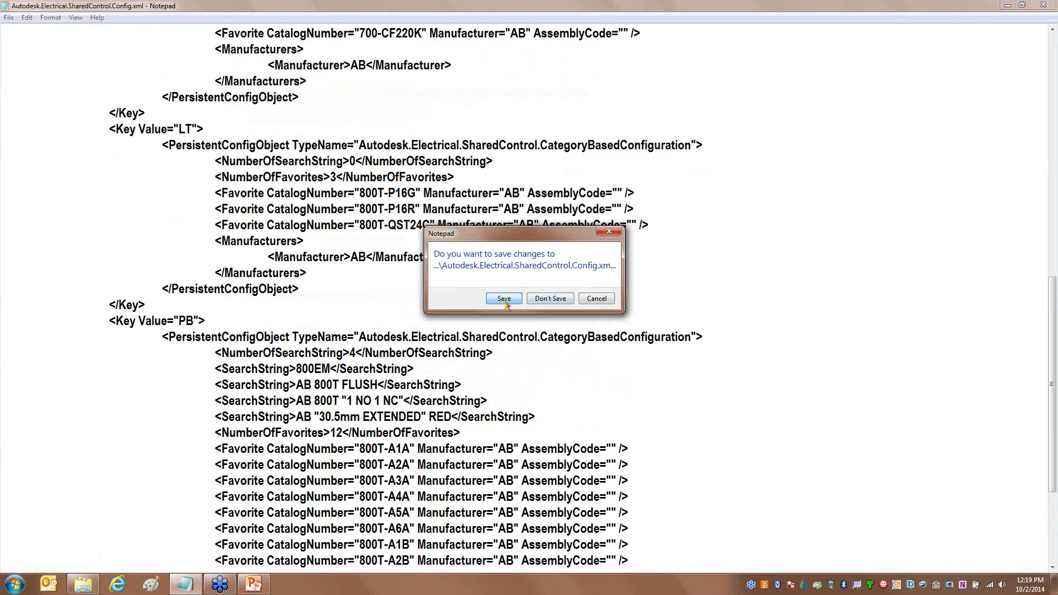
left_click(503, 299)
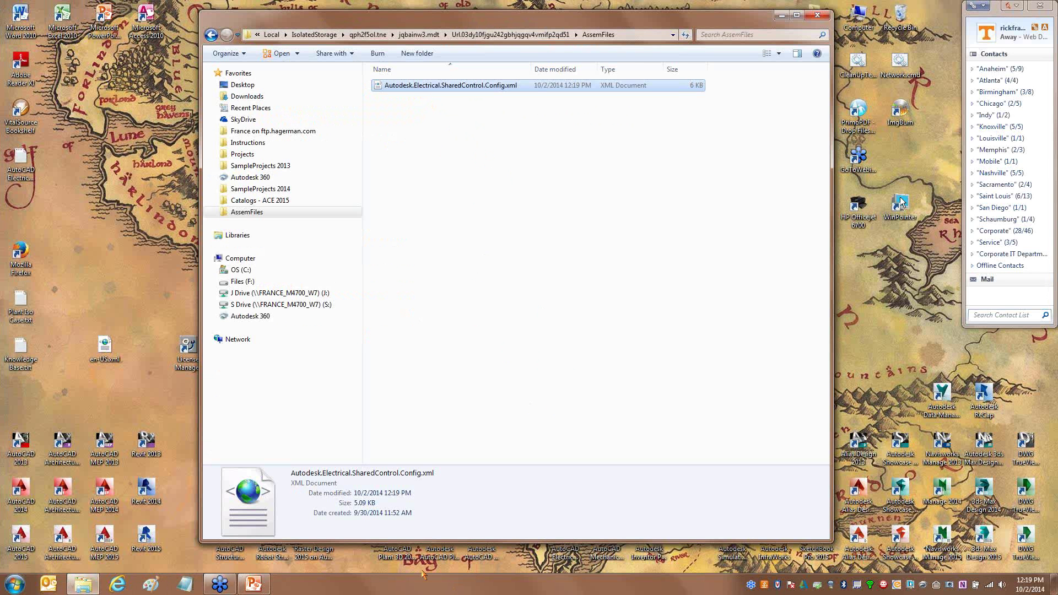
Launch AutoCAD Electrical and examine the search history and favorites of the PB (Push buttons) category in the Catalog Browser.
double_click(565, 551)
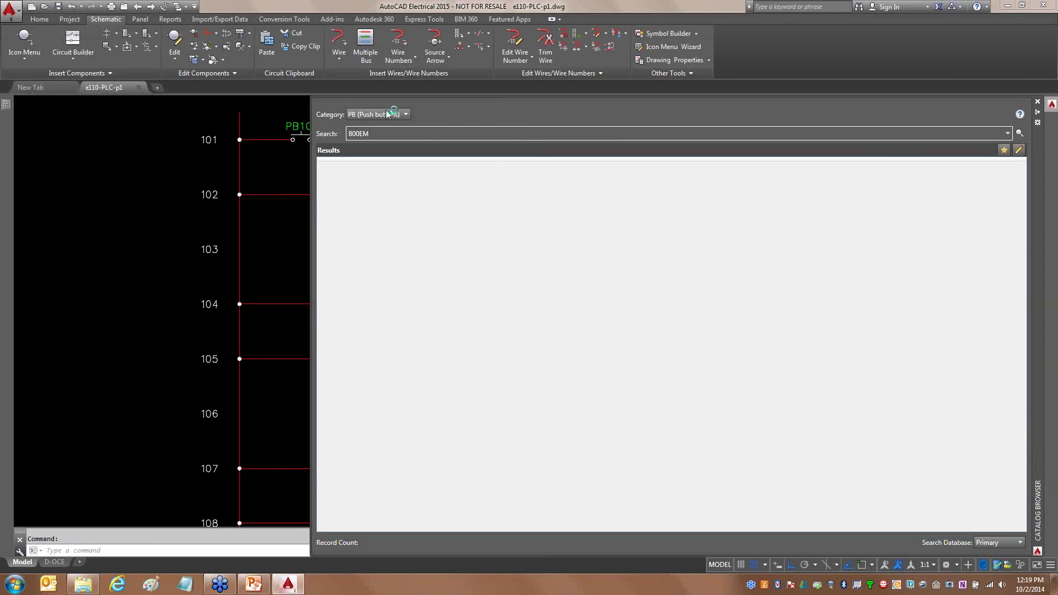
left_click(1007, 134)
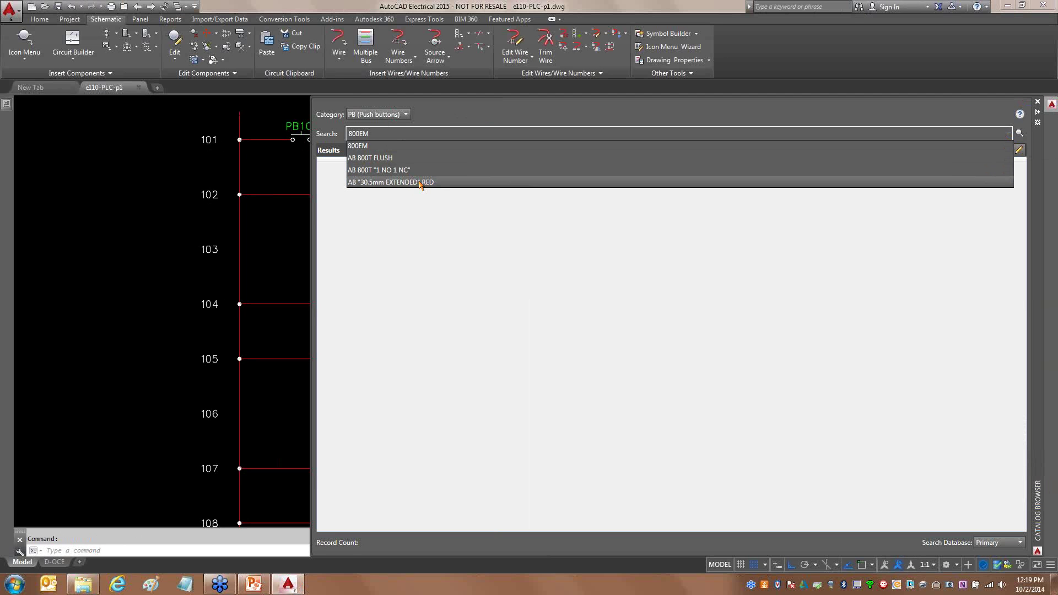
left_click(936, 209)
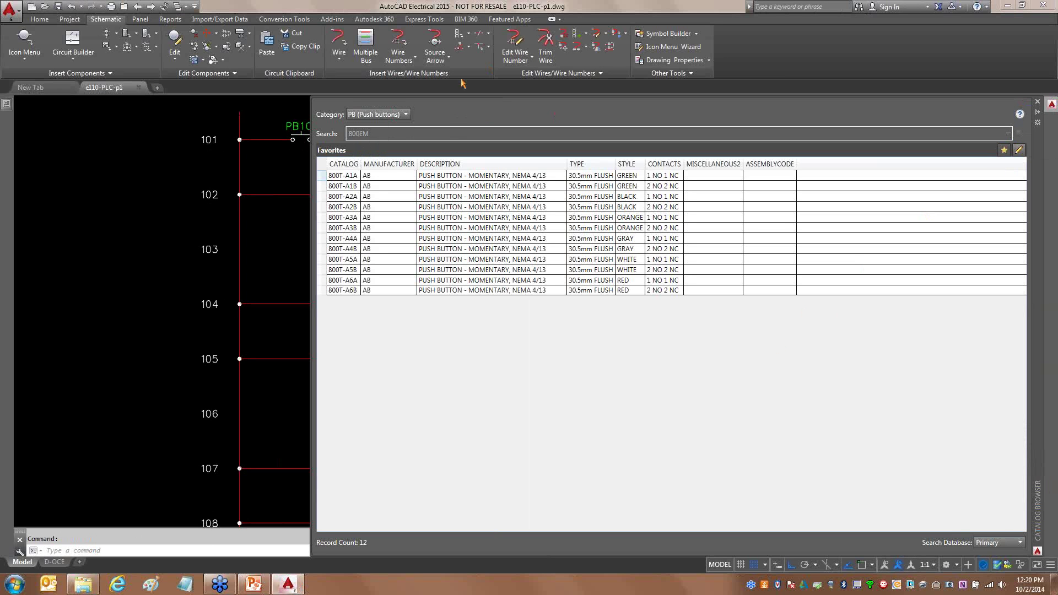
Place the favorite 800T-A1A push button on line 104, examine its pin fields, and cancel the insertion.
left_click(347, 176)
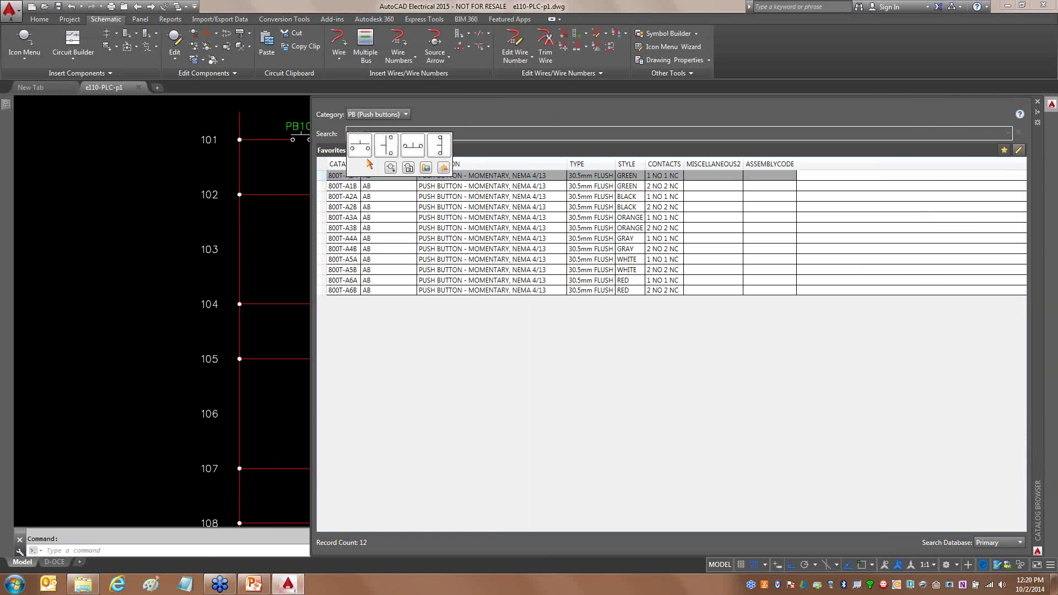
left_click(361, 147)
left_click(301, 304)
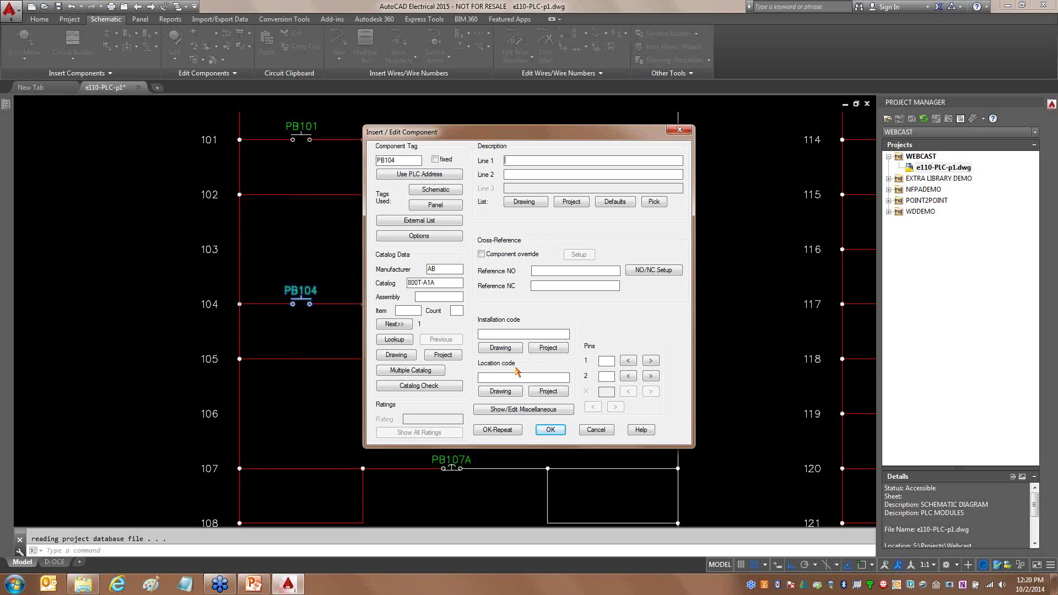
mouse_move(658, 336)
left_mouse_down()
mouse_move(567, 394)
mouse_move(631, 332)
left_mouse_up()
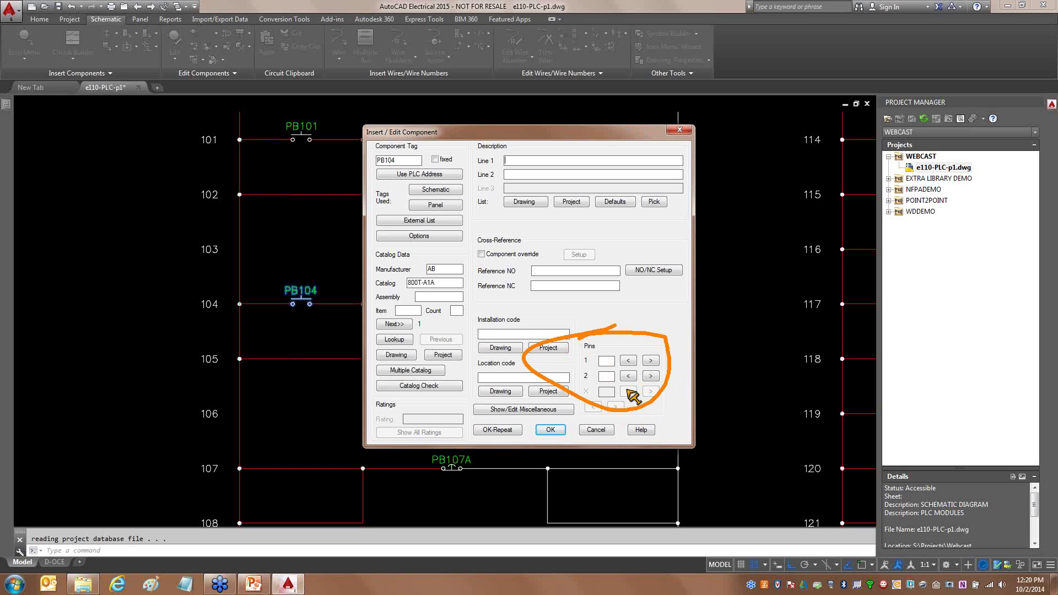
left_click(595, 430)
Open pilot light LT102 for editing, examine its pin fields, and cancel without changes.
right_click(615, 194)
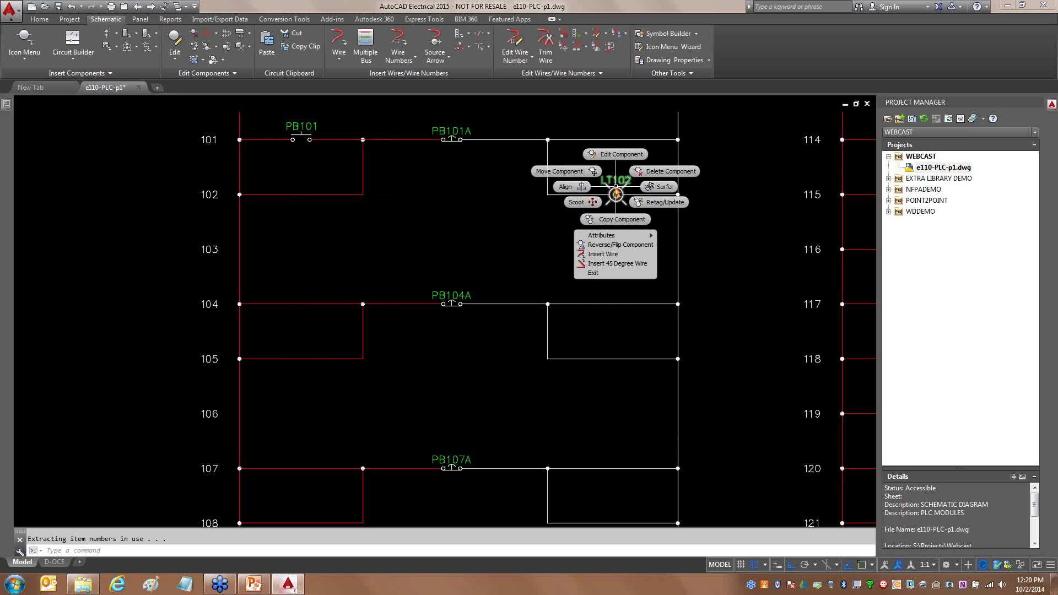
left_click(613, 158)
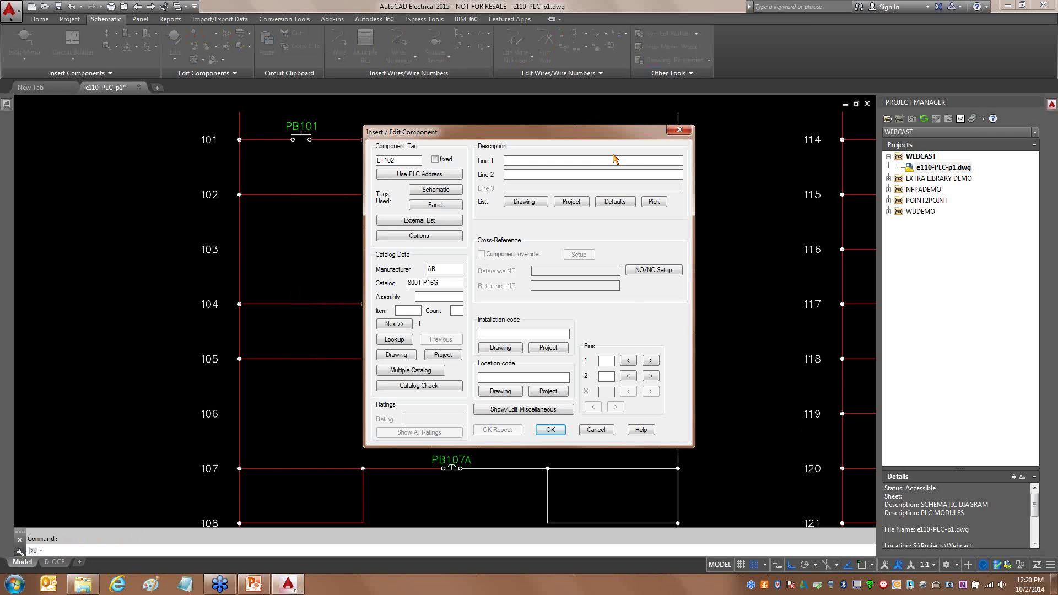
mouse_move(606, 329)
left_mouse_down()
mouse_move(604, 425)
mouse_move(578, 333)
left_mouse_up()
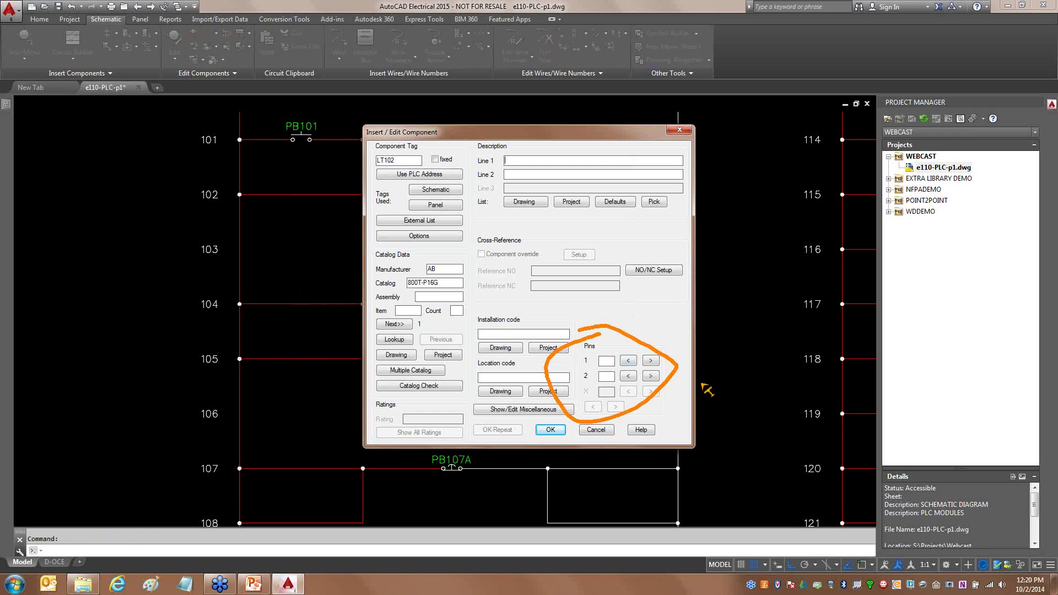
key("Escape")
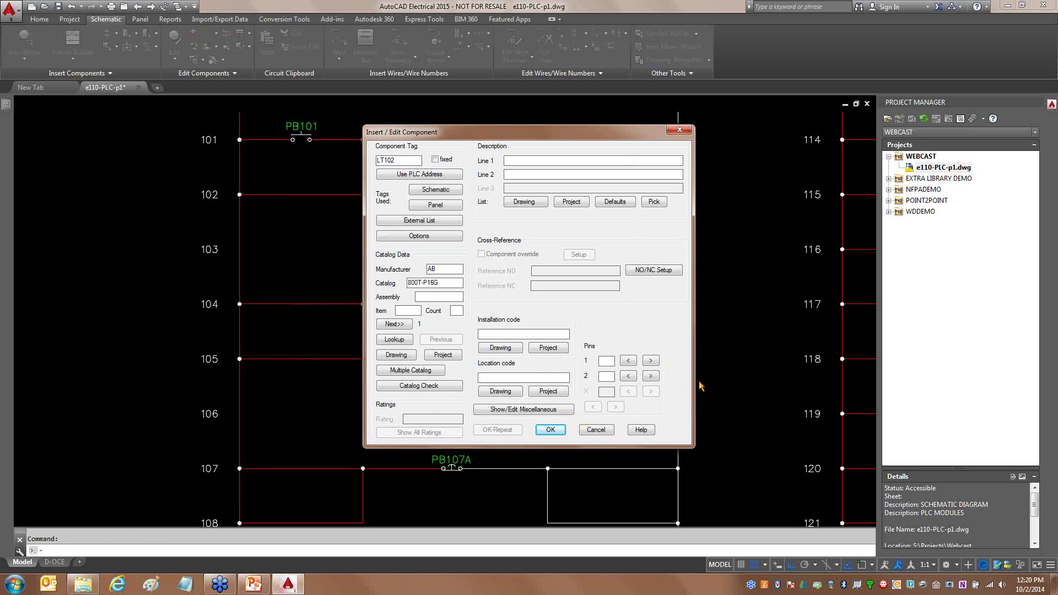
left_click(601, 430)
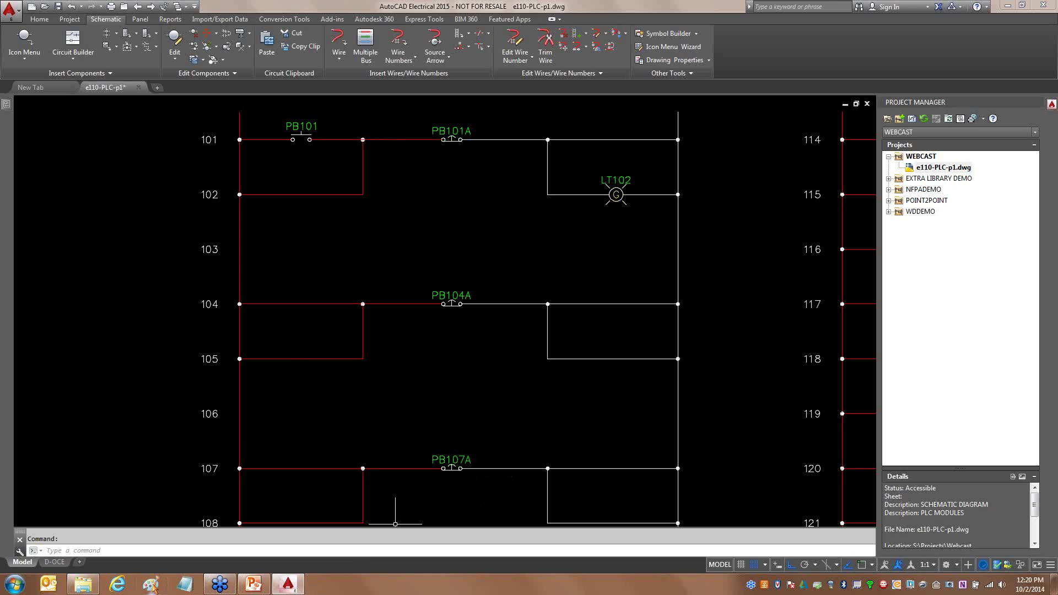
Switch to Windows Explorer and open the Catalogs folder inside Company Data on the S drive.
left_click(82, 584)
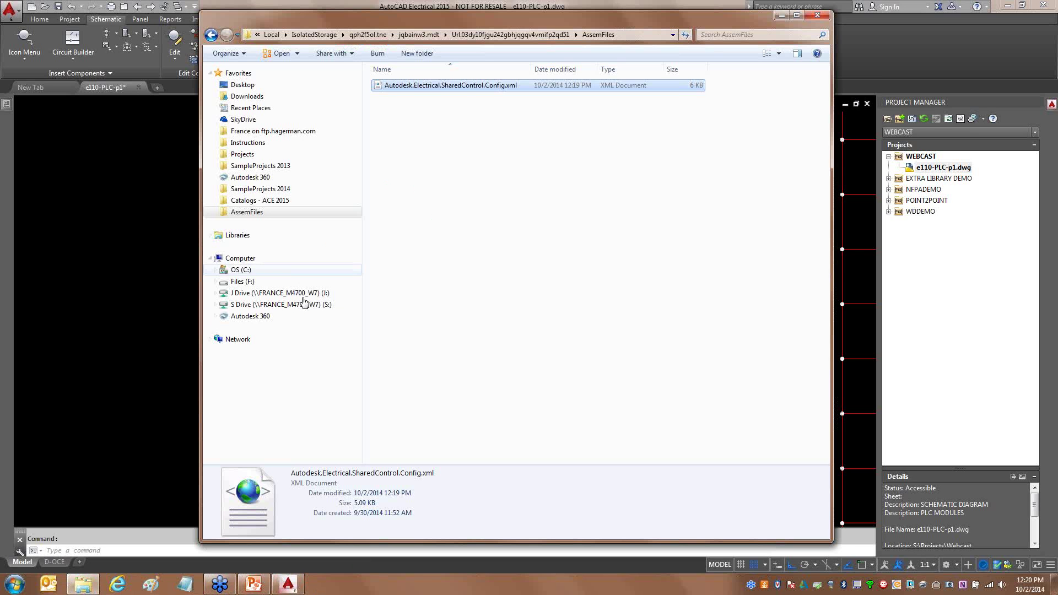
left_click(308, 304)
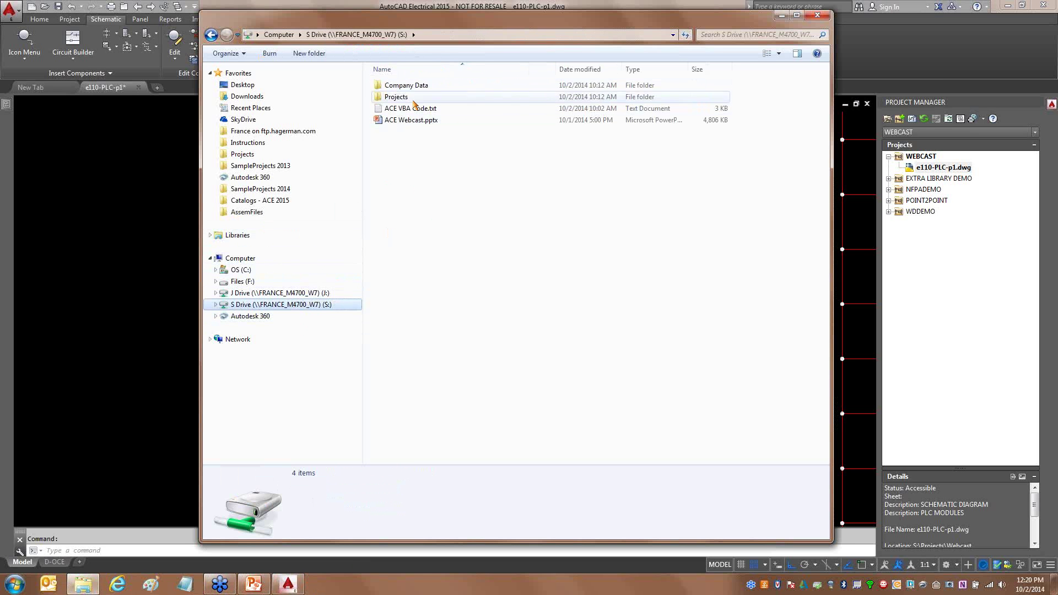
double_click(410, 87)
double_click(410, 86)
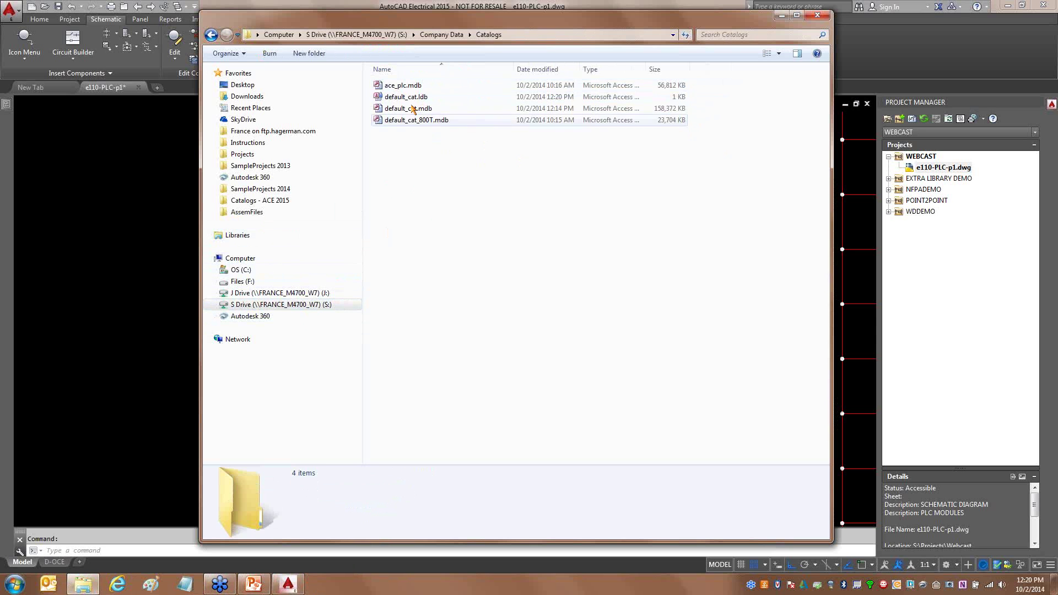
Examine the ace_plc.mdb and default_cat_800T.mdb database files in the Catalogs folder.
left_click(404, 86)
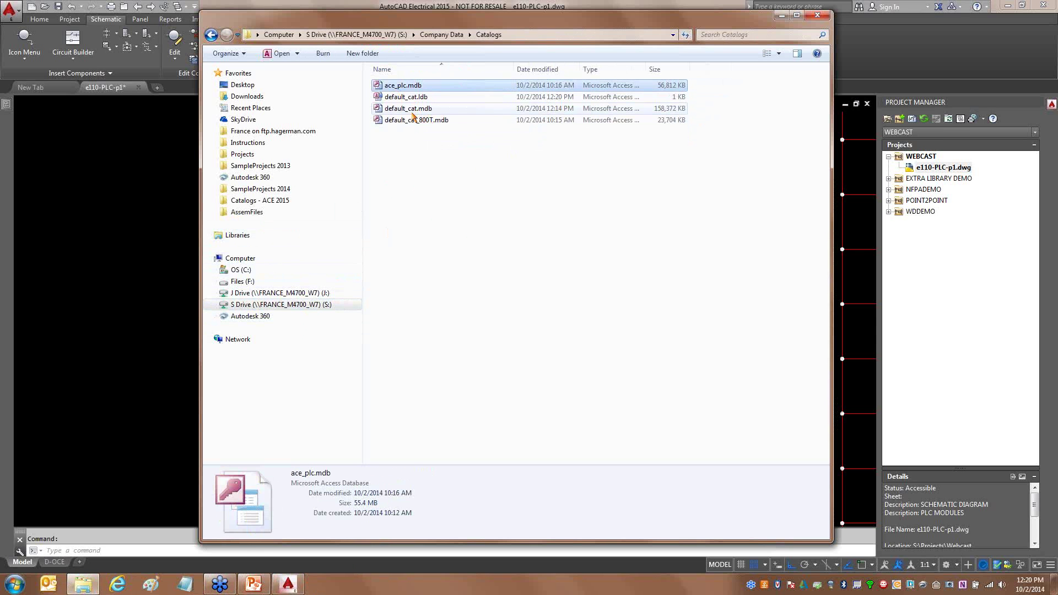
left_click(415, 121)
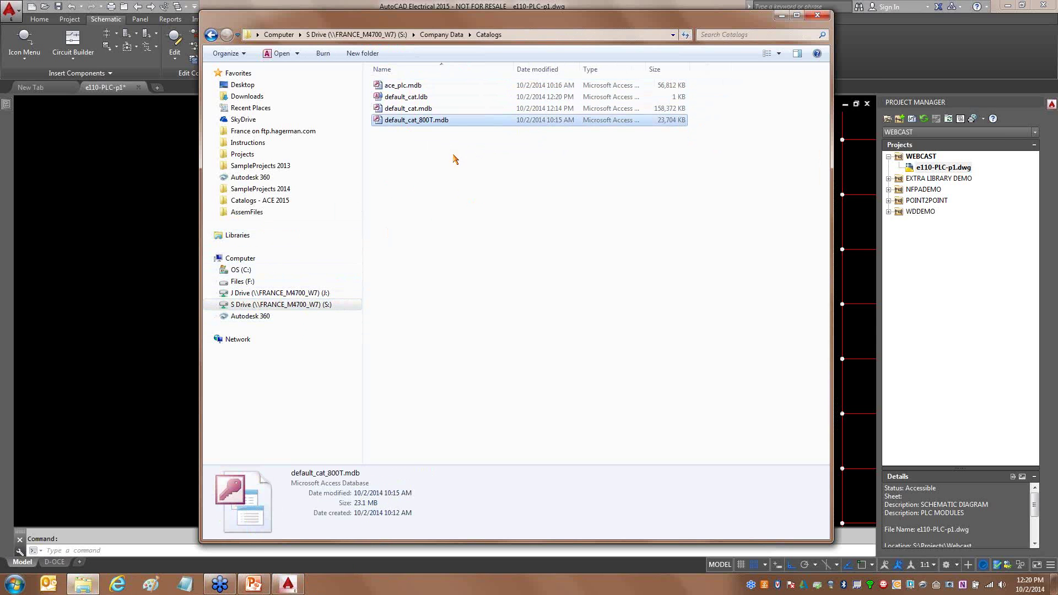
mouse_move(355, 136)
left_mouse_down()
mouse_move(469, 128)
mouse_move(466, 112)
mouse_move(433, 108)
left_mouse_up()
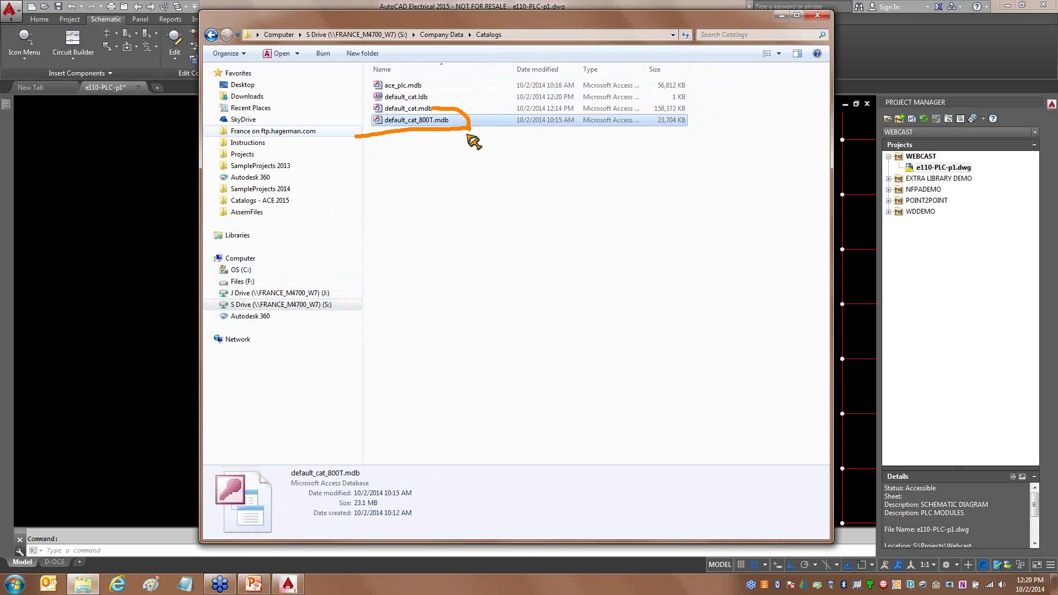
key("Escape")
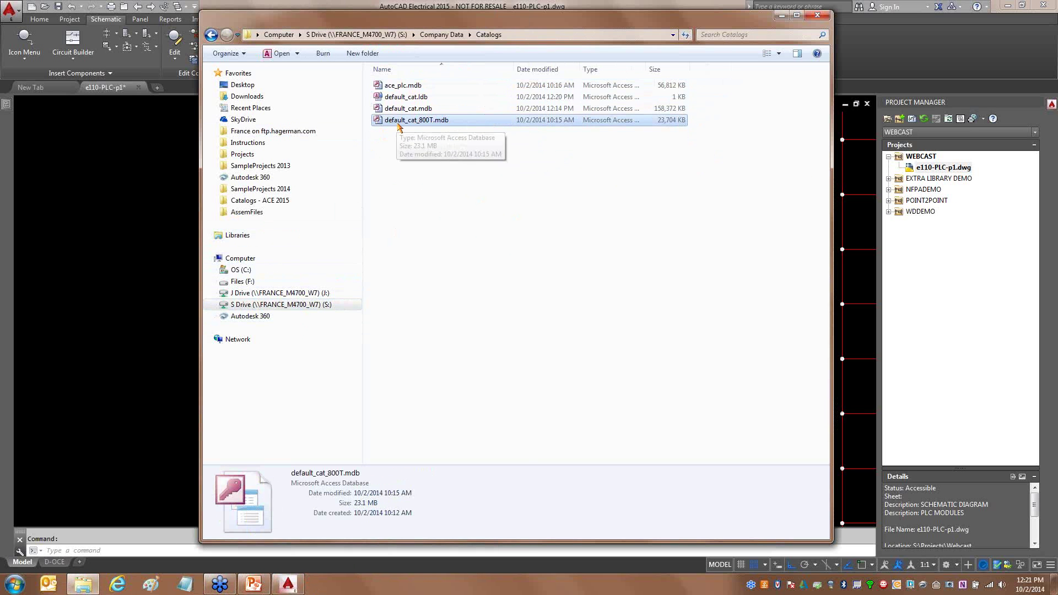
mouse_move(365, 132)
left_mouse_down()
mouse_move(469, 139)
mouse_move(527, 46)
left_mouse_up()
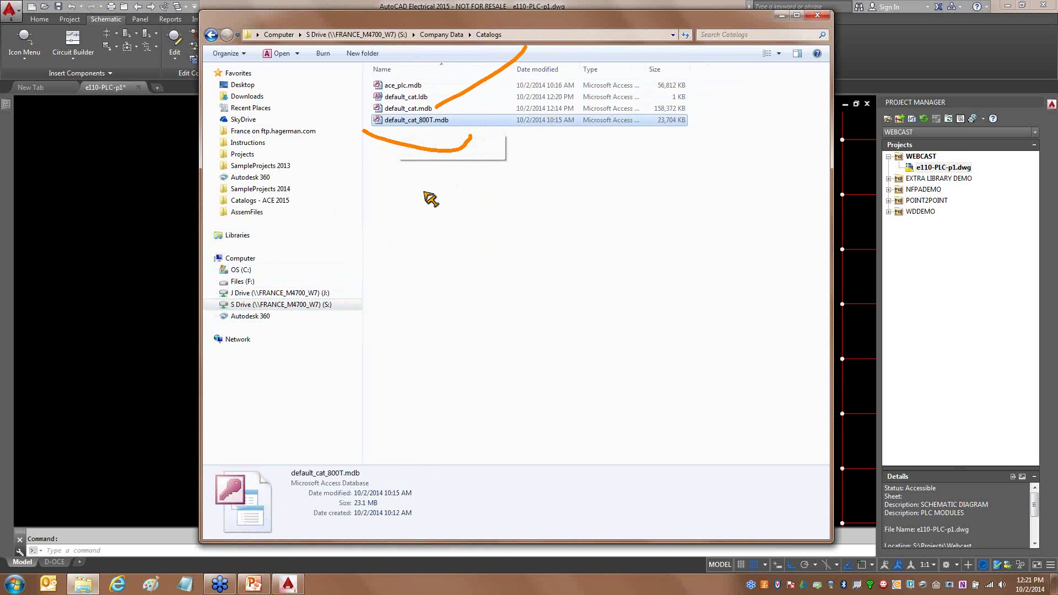
key("Escape")
Open default_cat.mdb in Microsoft Access, check the PB table's record count, and close the table and database.
left_click(410, 110)
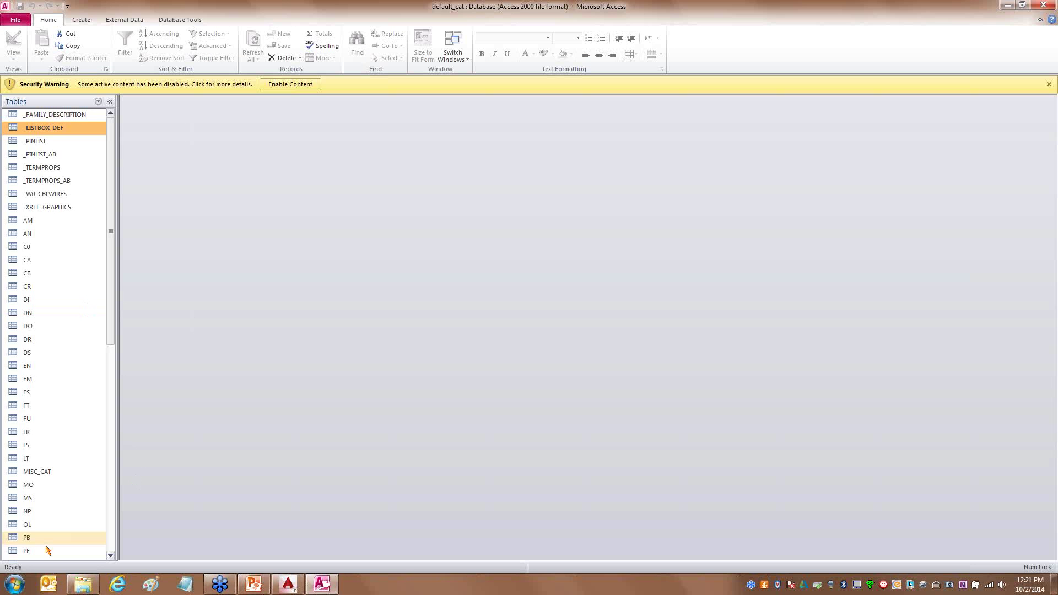
double_click(32, 538)
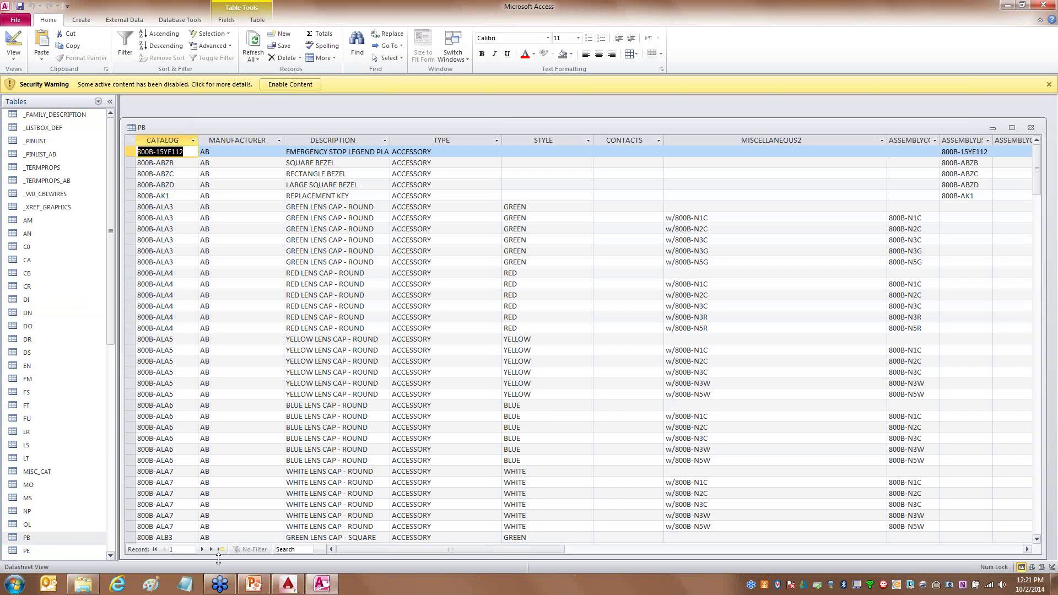
left_click(186, 528)
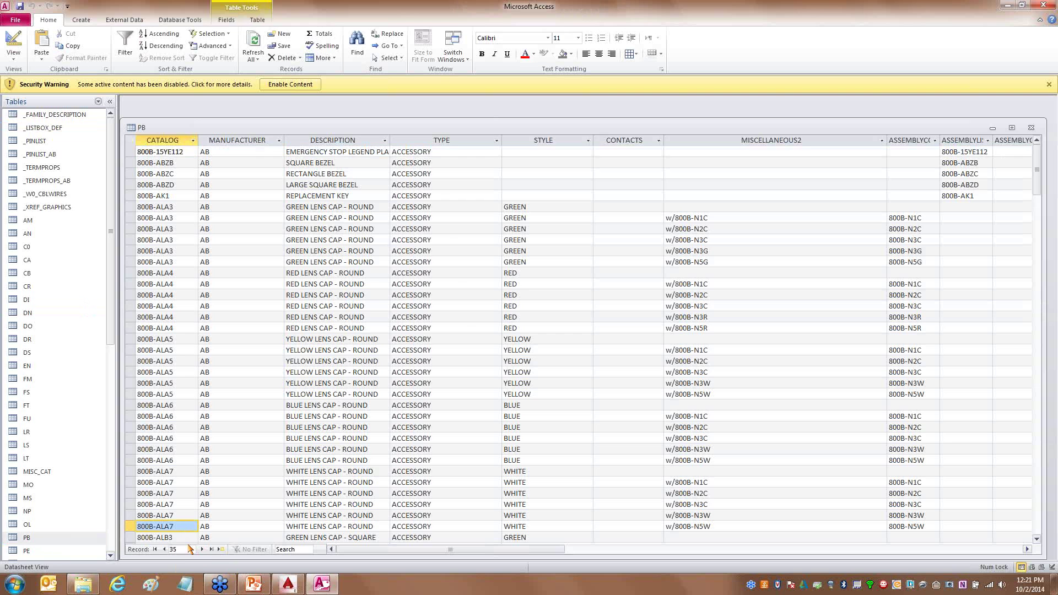
left_click(184, 551)
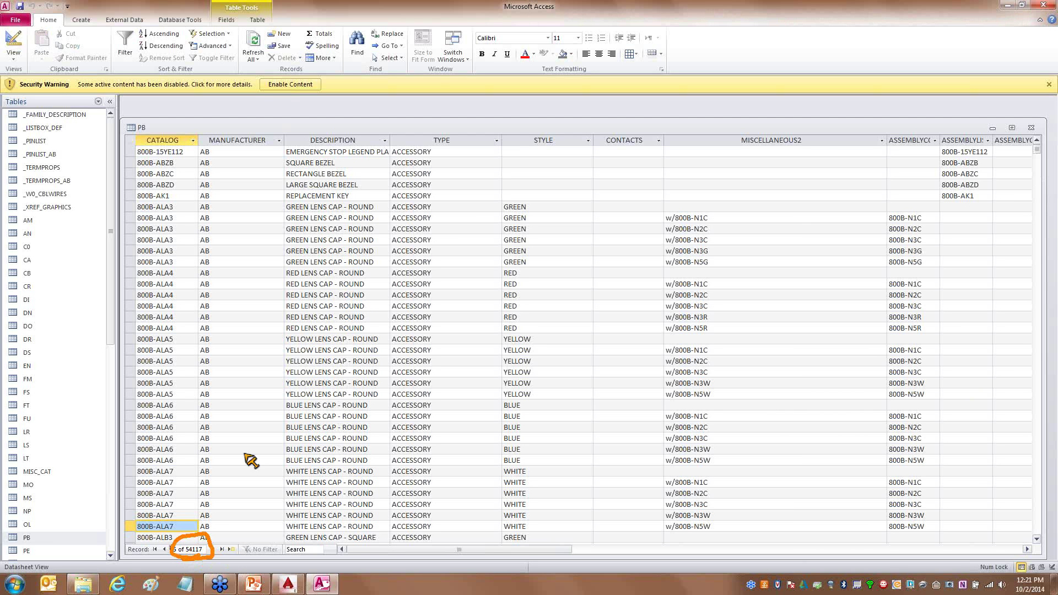
left_click(1028, 128)
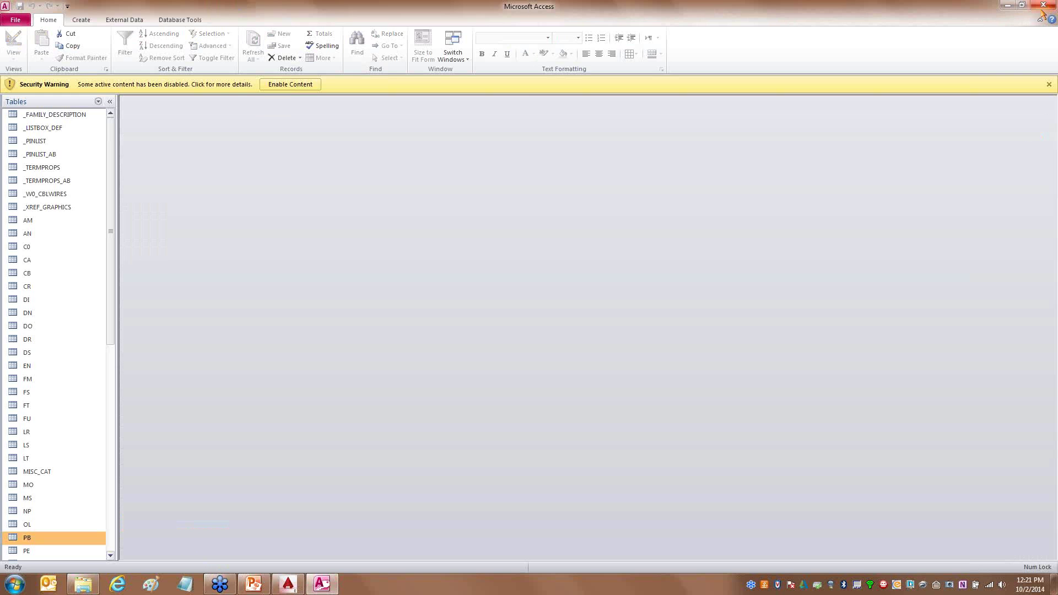
left_click(1042, 7)
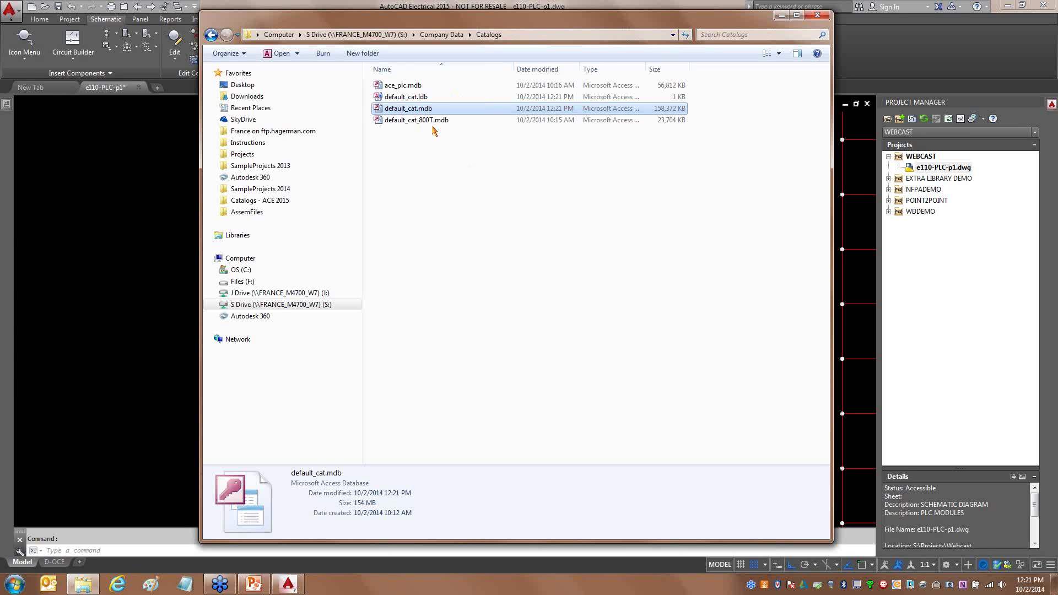
Open default_cat_800T.mdb in Microsoft Access and review its _PINLIST_AB, LT and PB tables in the table list.
left_click_drag(411, 130, 443, 127)
key("Escape")
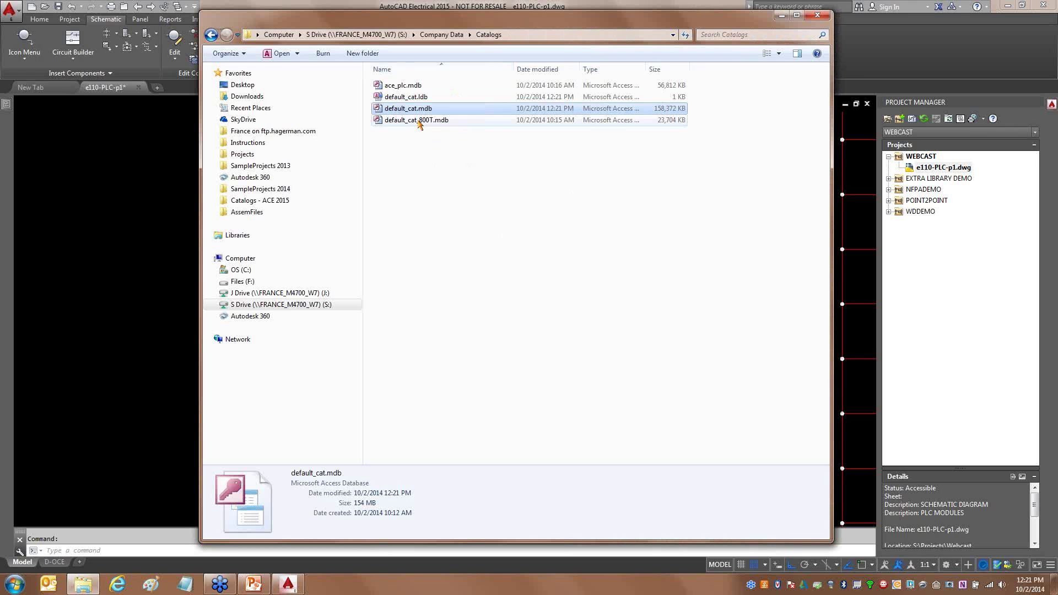
left_click(418, 122)
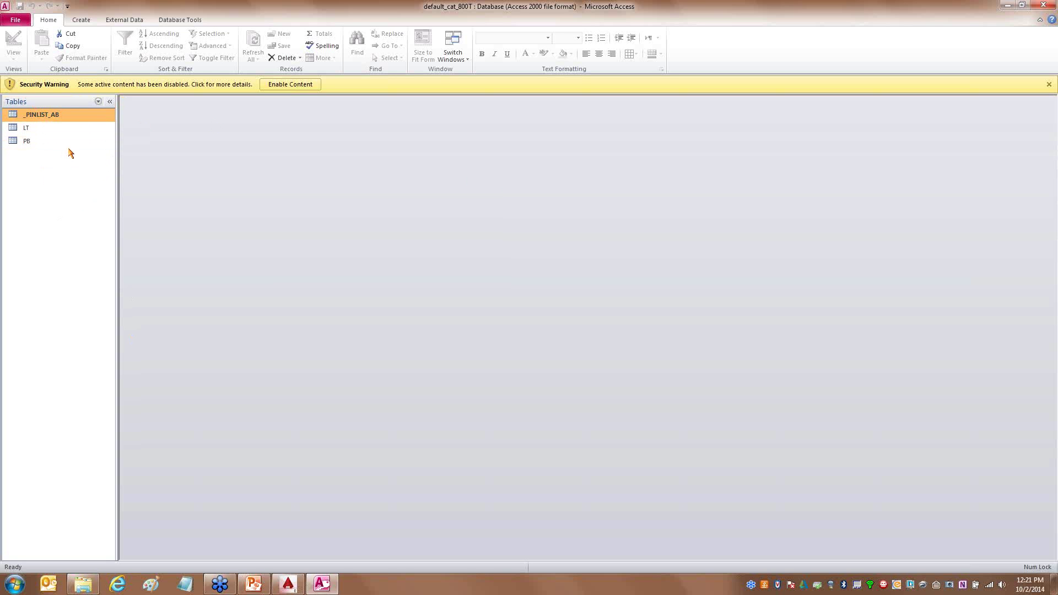
left_click_drag(81, 117, 286, 164)
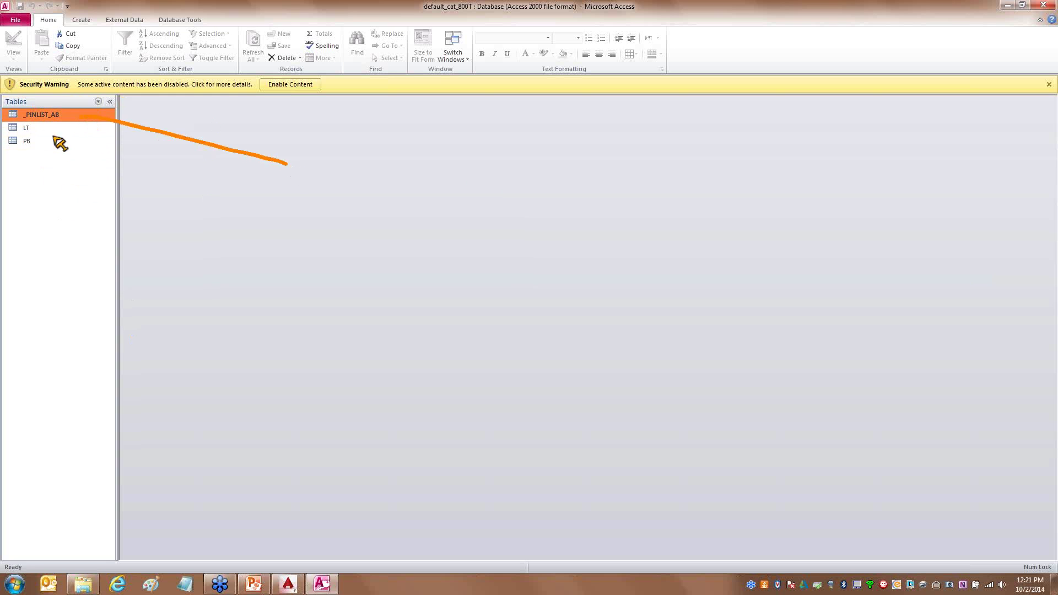
left_click_drag(34, 126, 93, 133)
left_click_drag(31, 143, 178, 196)
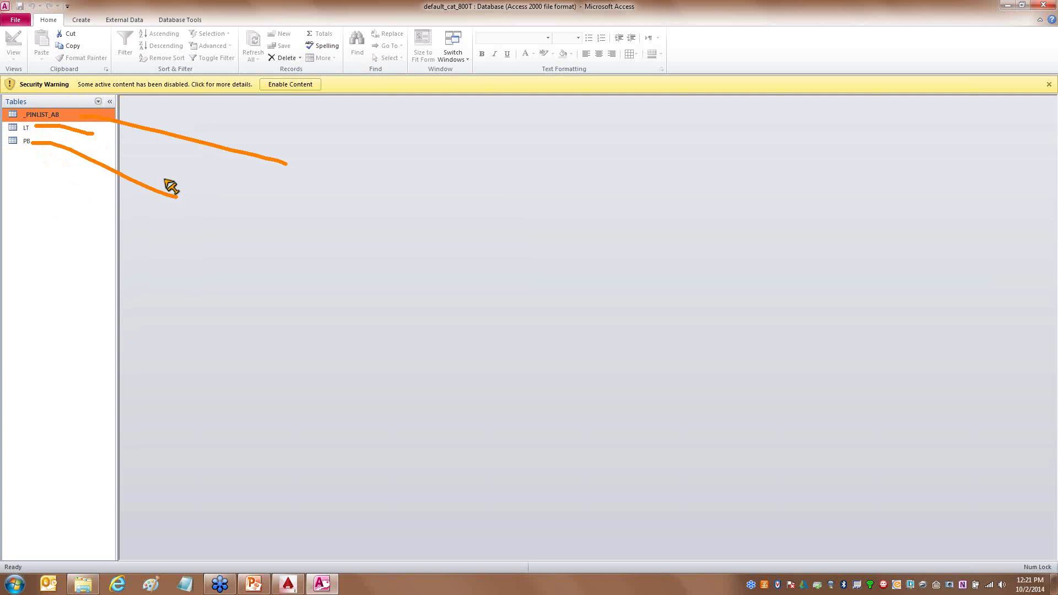
key("Escape")
Open the PB table of the 800T database, check its record count, and close the table.
double_click(24, 141)
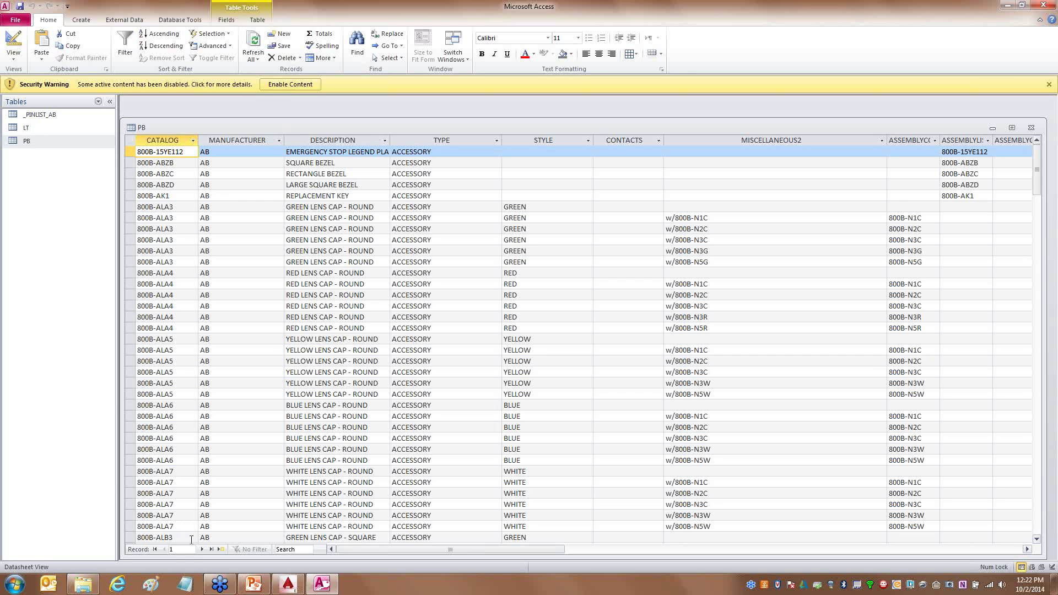
left_click(188, 537)
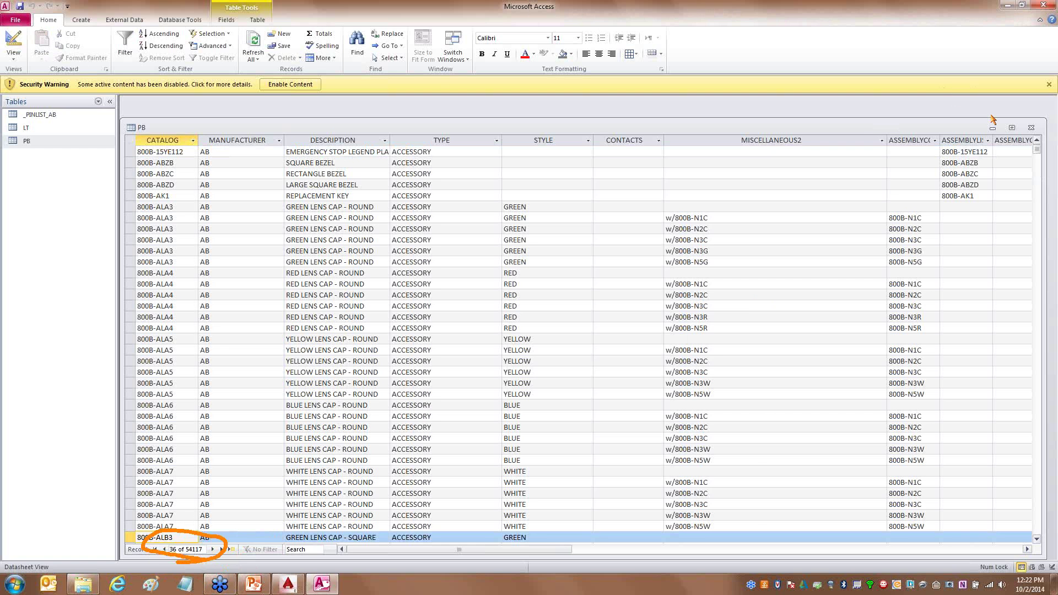
left_click(1031, 127)
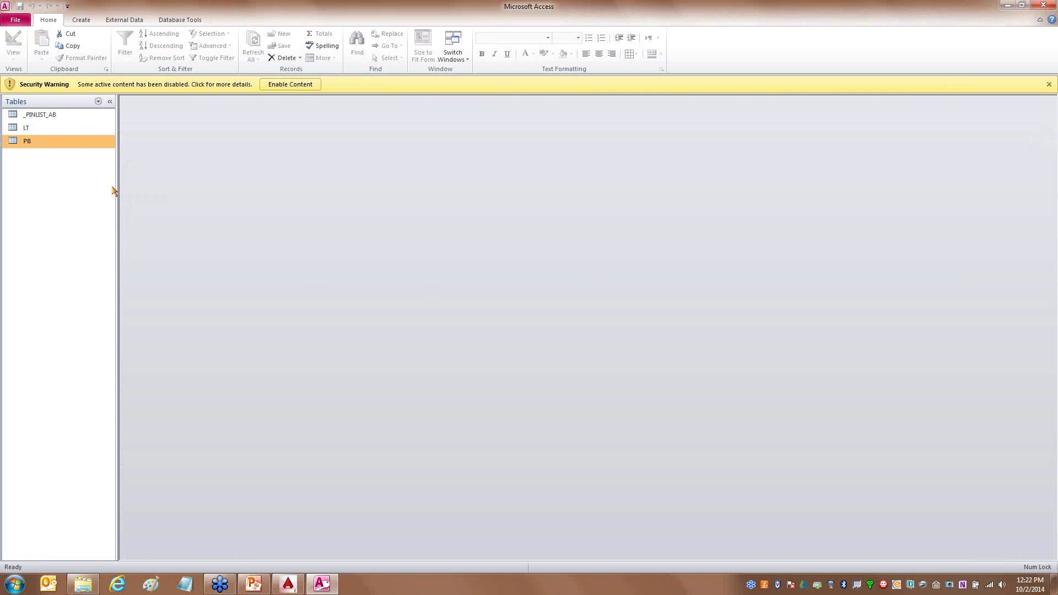
Open the _PINLIST_AB table and examine the COILPINS and PINLIST values of the 800T*A record.
double_click(45, 114)
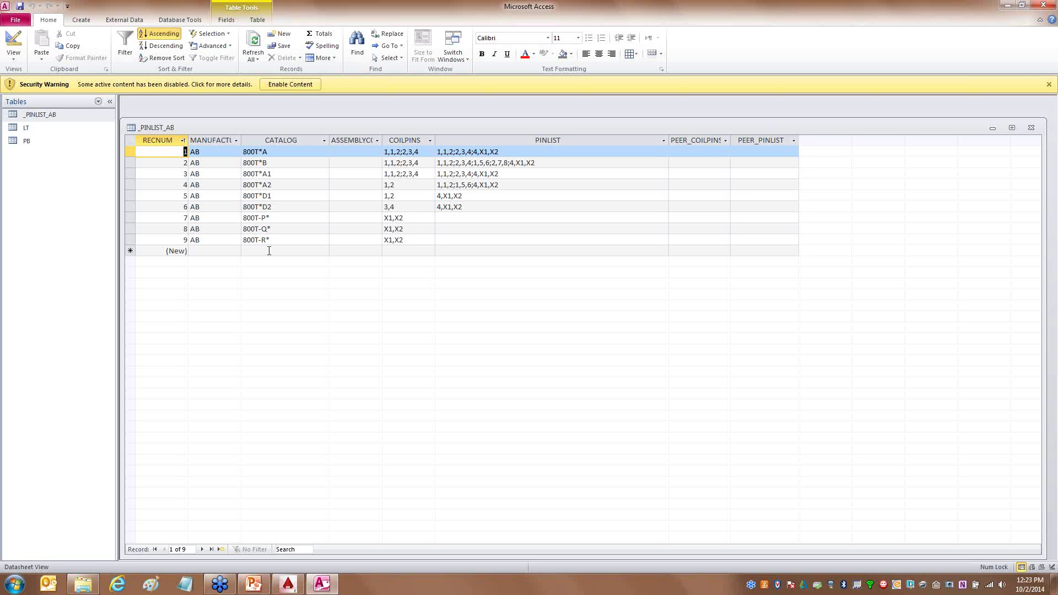
left_click(277, 152)
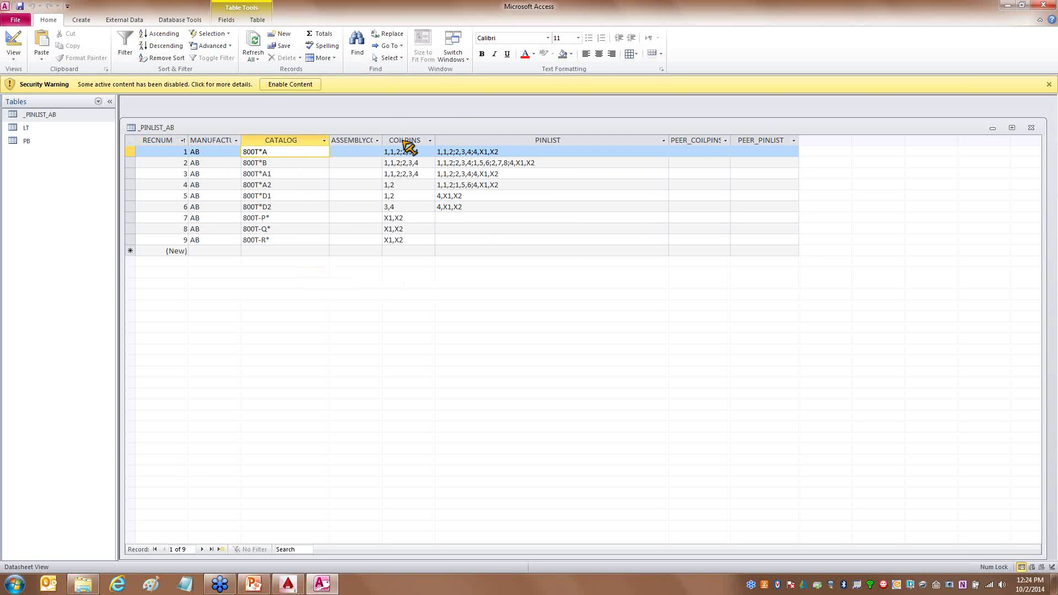
left_click_drag(377, 159, 513, 159)
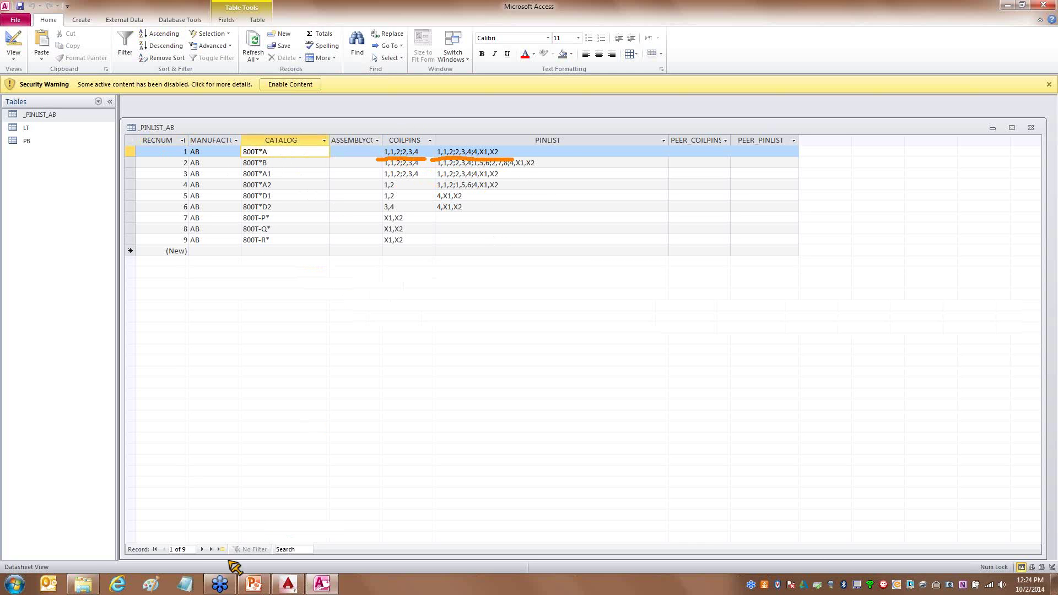
key("Escape")
Switch to Notepad, place its window below the 800T*A record, write the pin string 1,1,2;2,3,4, and mark its parts.
left_click(185, 583)
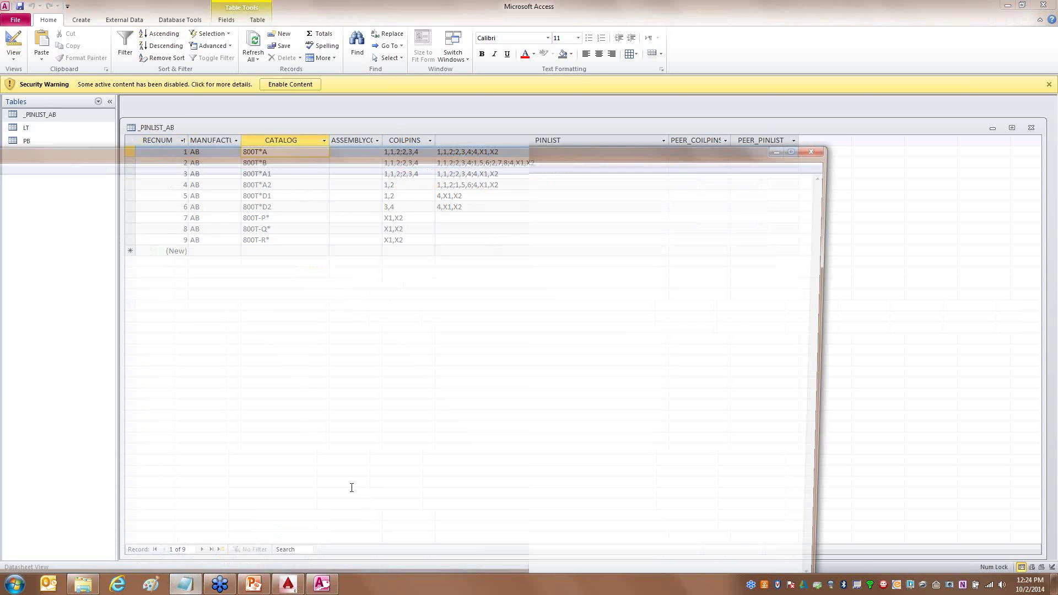
left_click_drag(664, 101, 666, 234)
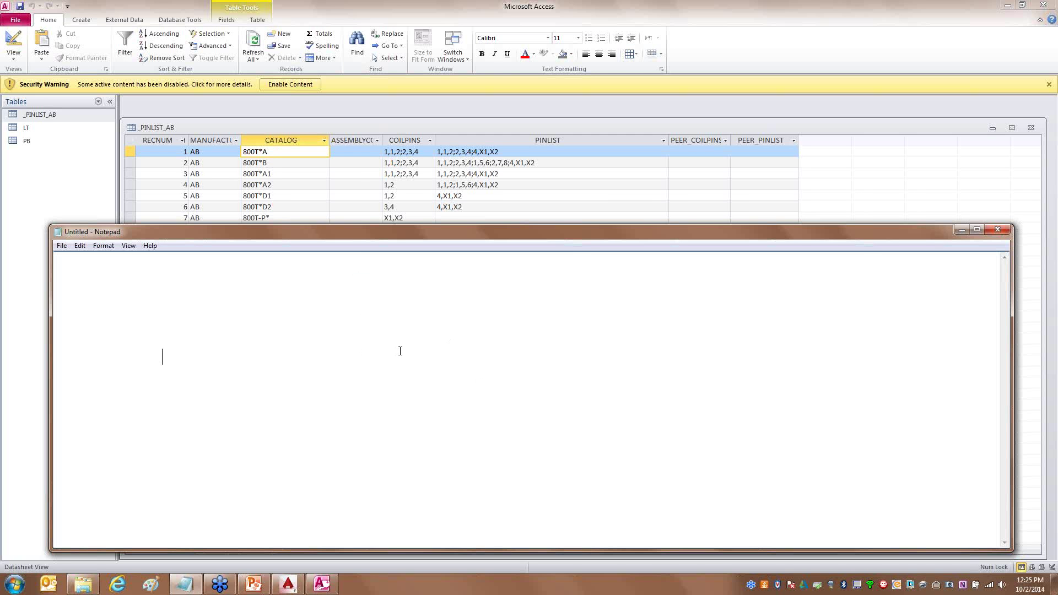
type("1,1,,")
key("BackSpace")
type("2;2,3,4")
left_click_drag(167, 369, 146, 414)
mouse_move(174, 341)
left_mouse_down()
mouse_move(174, 313)
mouse_move(209, 302)
left_mouse_up()
left_click_drag(189, 369, 205, 412)
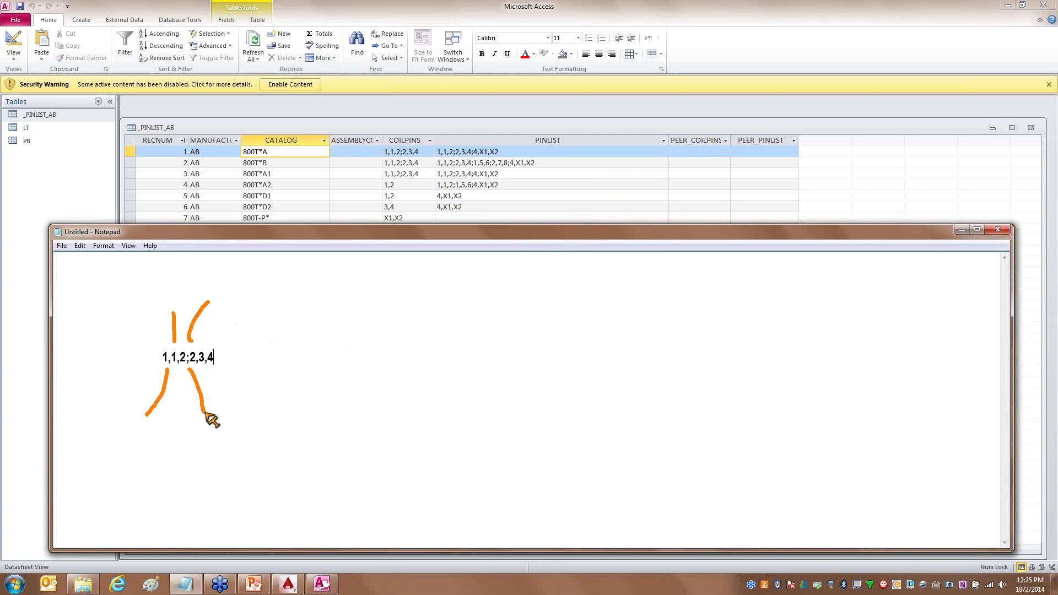
Mark the remaining parts of the pin string in Notepad, and clear all the marks.
left_click_drag(205, 344, 237, 307)
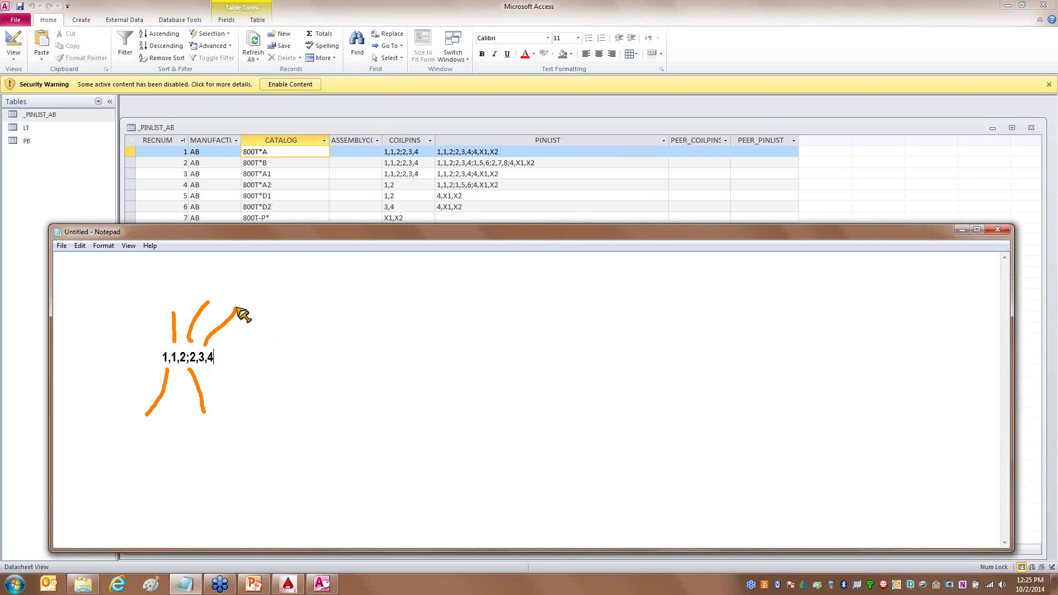
left_click_drag(221, 350, 279, 327)
key("Escape")
Append ;4,X1,X2 to the pin string, mark the added pin set, and close Notepad without saving.
type(";")
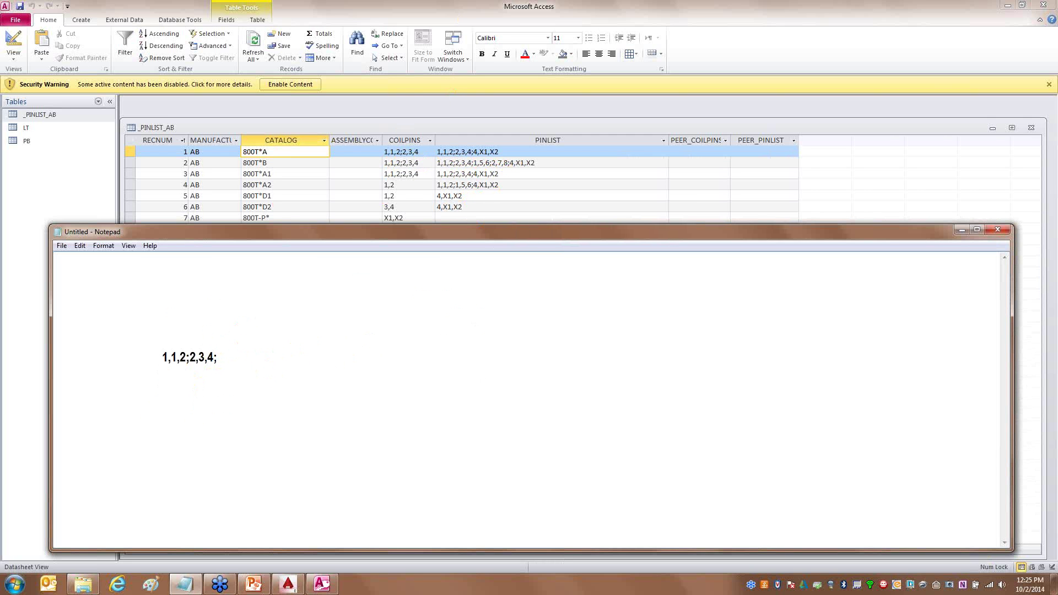
type("4,X1,X2")
mouse_move(215, 369)
left_mouse_down()
mouse_move(226, 369)
mouse_move(223, 405)
left_mouse_up()
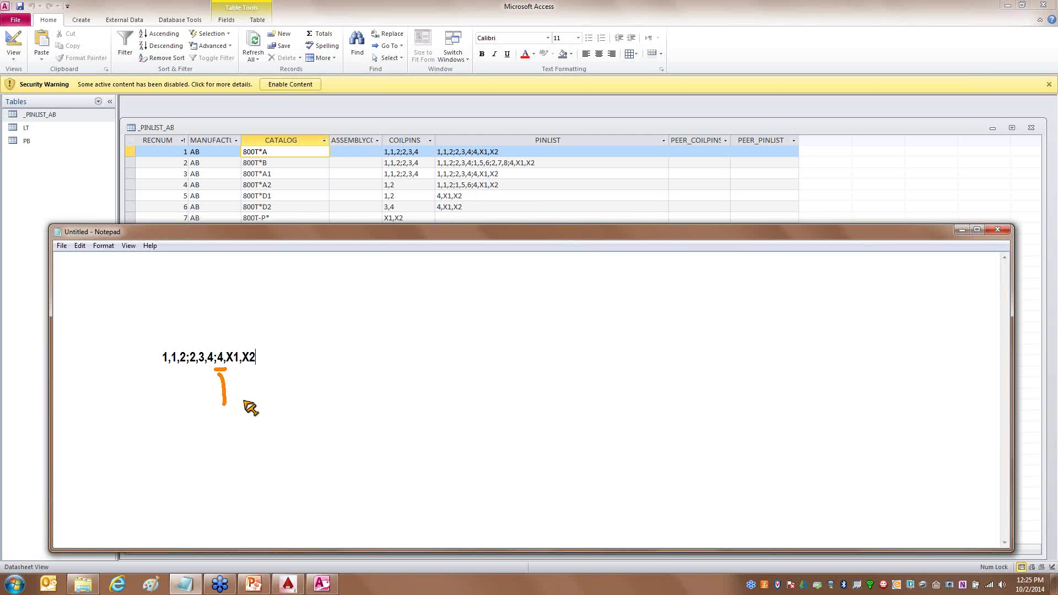
left_click_drag(227, 373, 270, 367)
key("Escape")
left_click(995, 229)
left_click(548, 293)
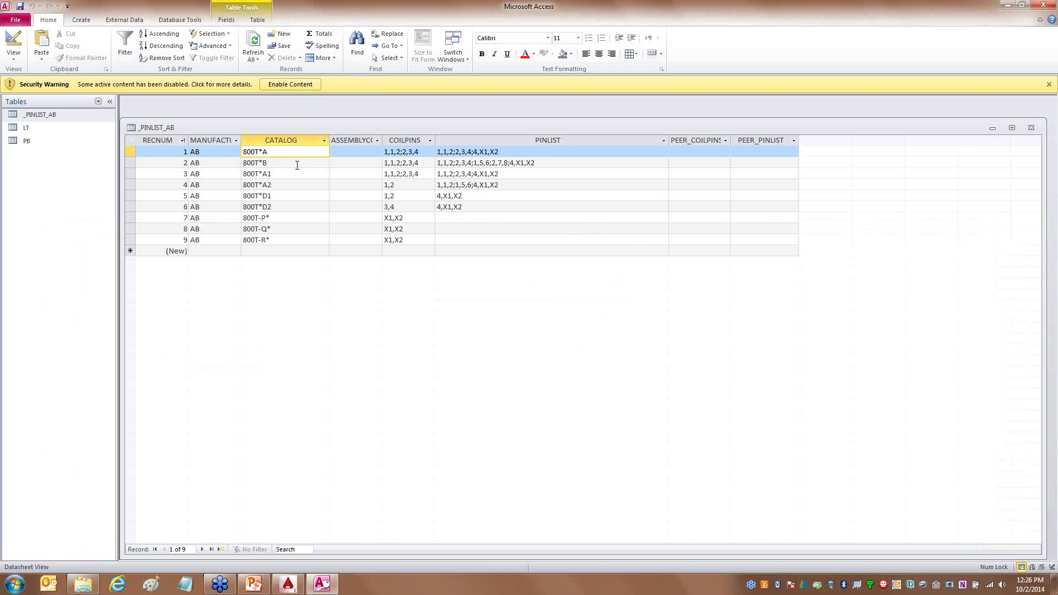
Examine the COILPINS and PINLIST values of the 800T*B, 800T*A1 and 800T*A2 records in the _PINLIST_AB table.
left_click(297, 165)
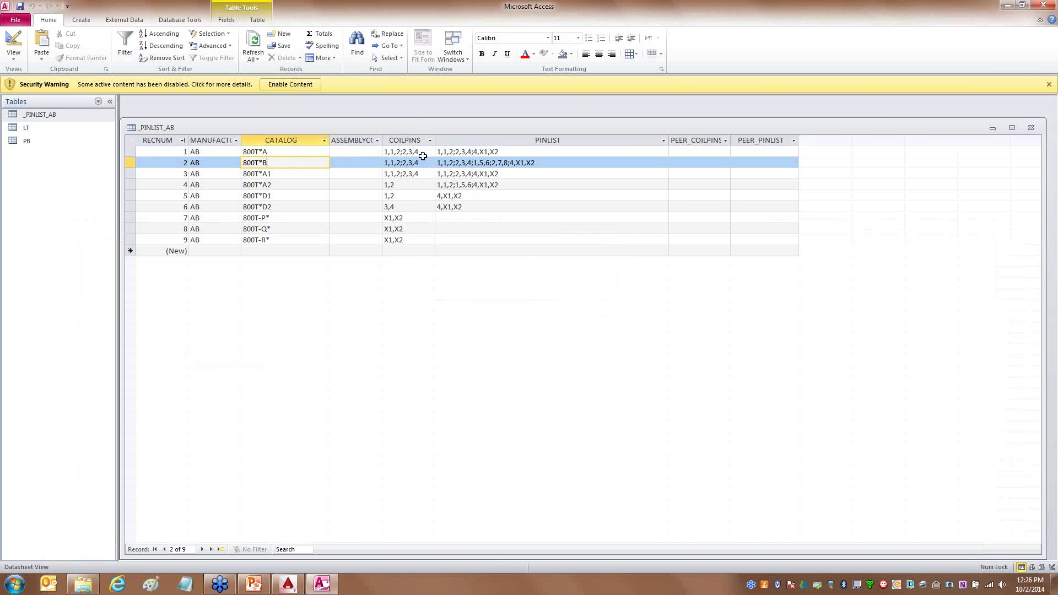
left_click(475, 163)
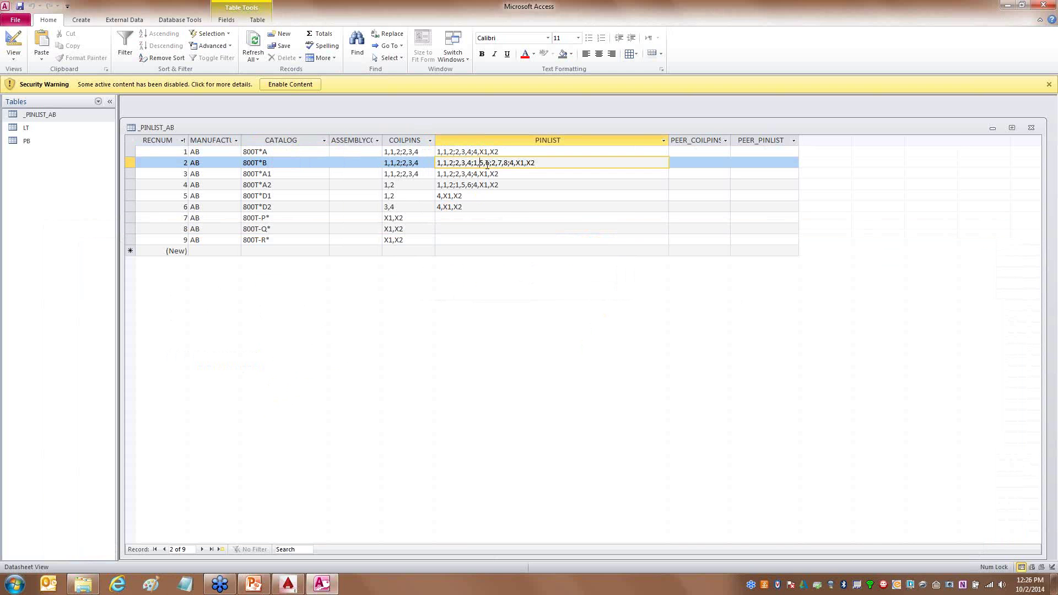
left_click(501, 163)
left_click(319, 176)
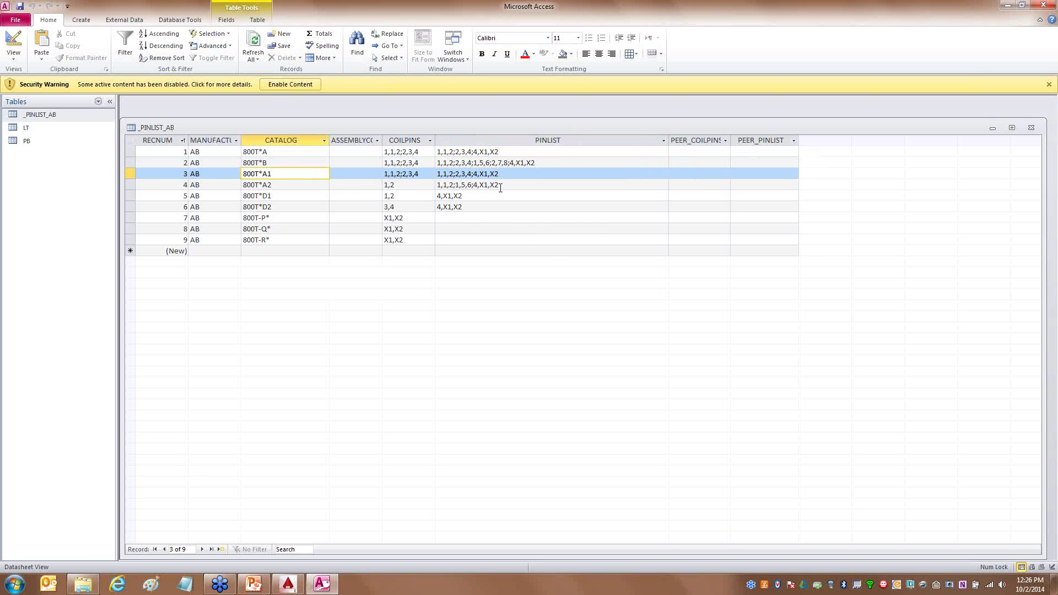
left_click(306, 185)
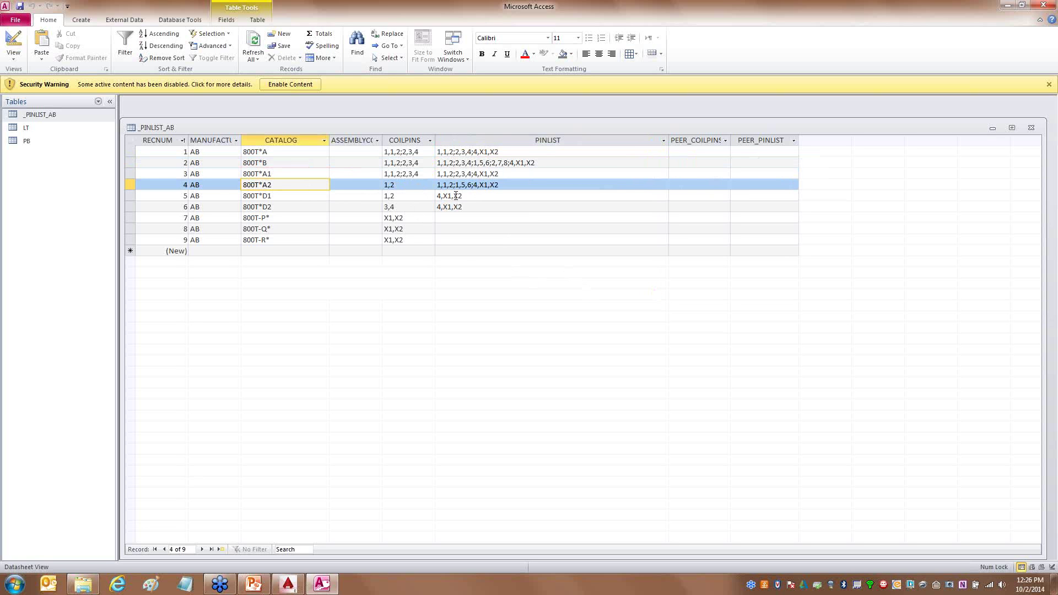
left_click(407, 186)
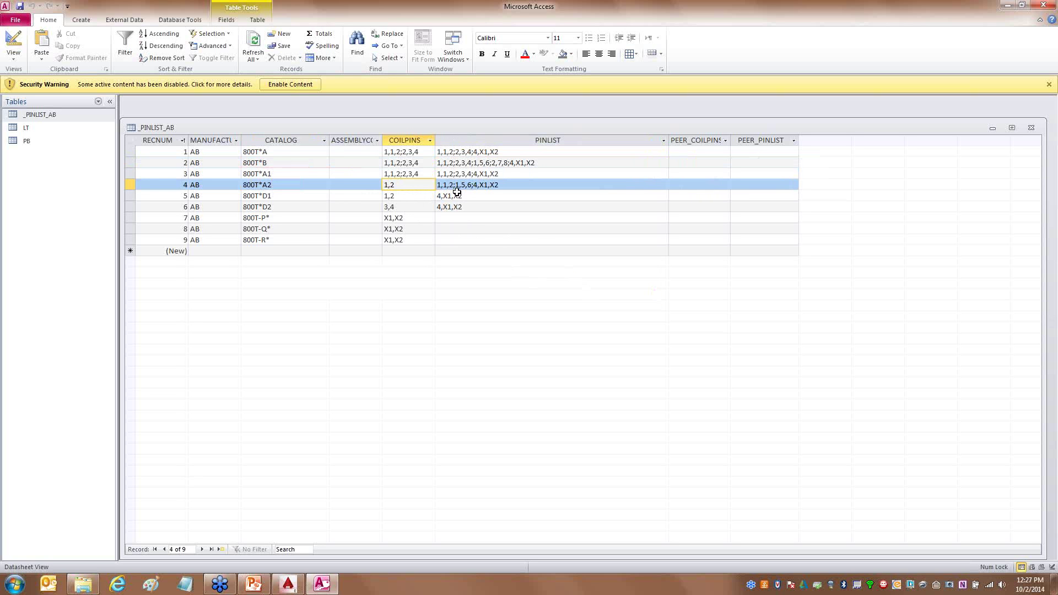
Examine the pin assignments of the 800T*D1 and 800T*D2 contact records and the 800T-P* pilot light record.
left_click(345, 196)
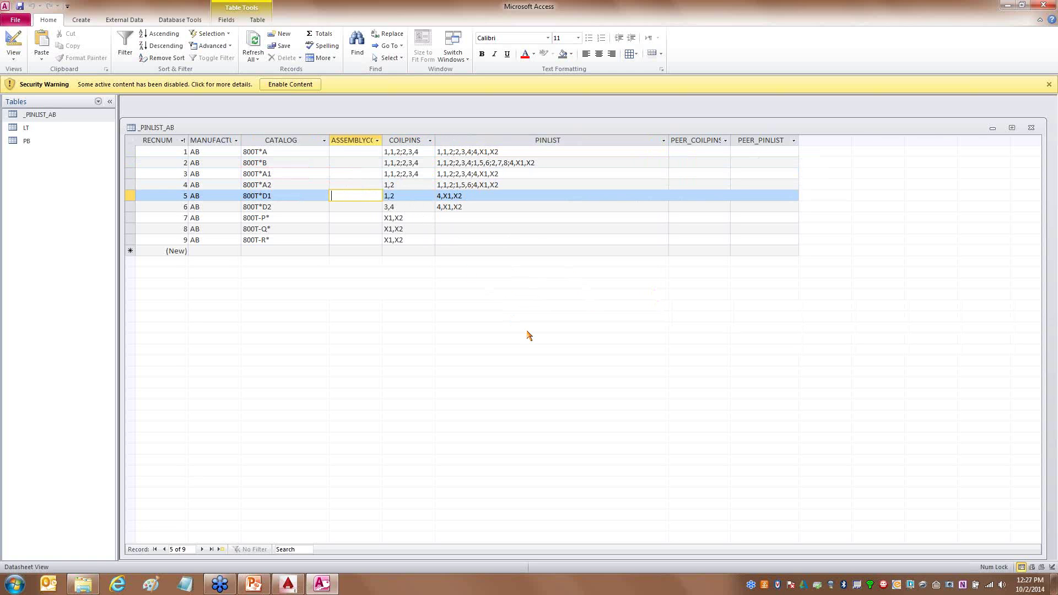
left_click(408, 197)
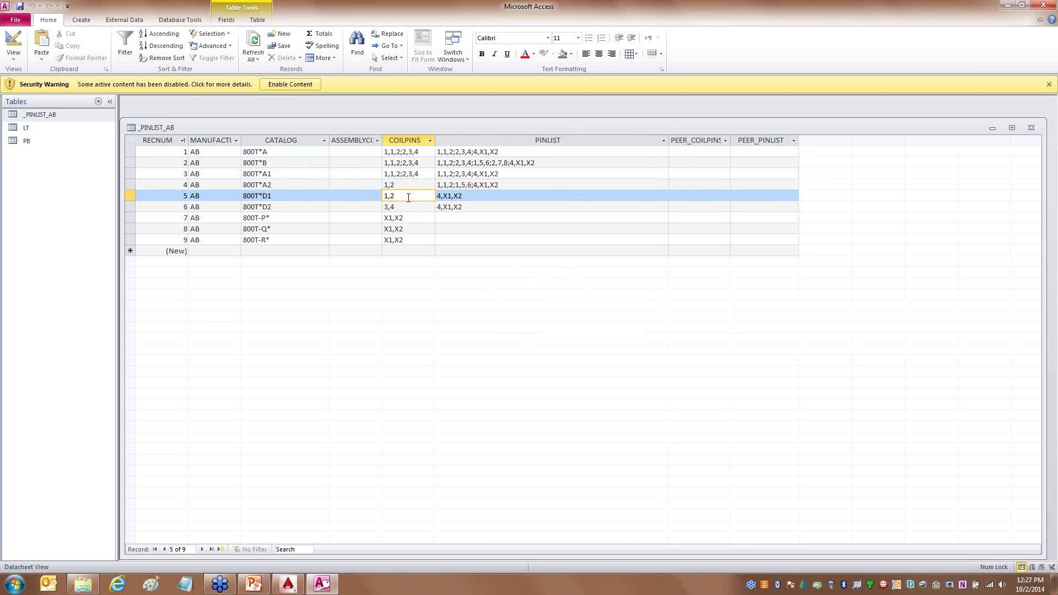
left_click(485, 197)
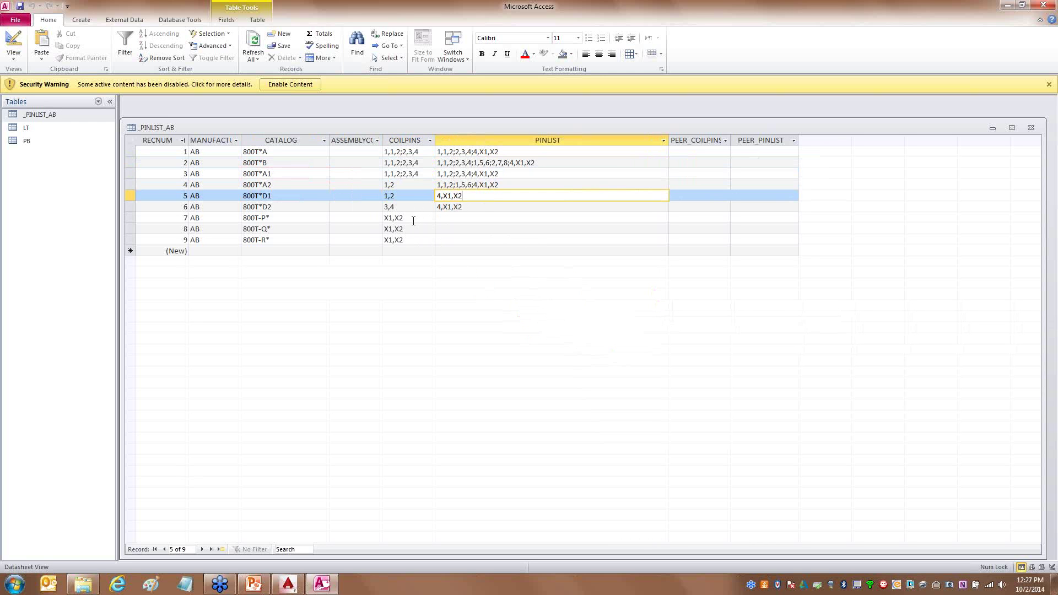
left_click(285, 218)
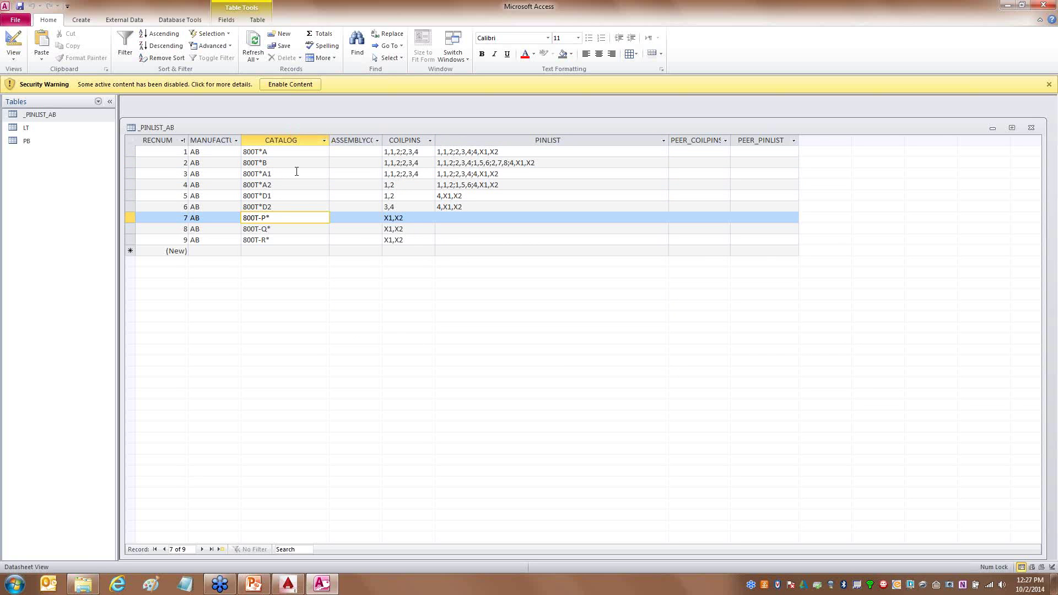
left_click(285, 207)
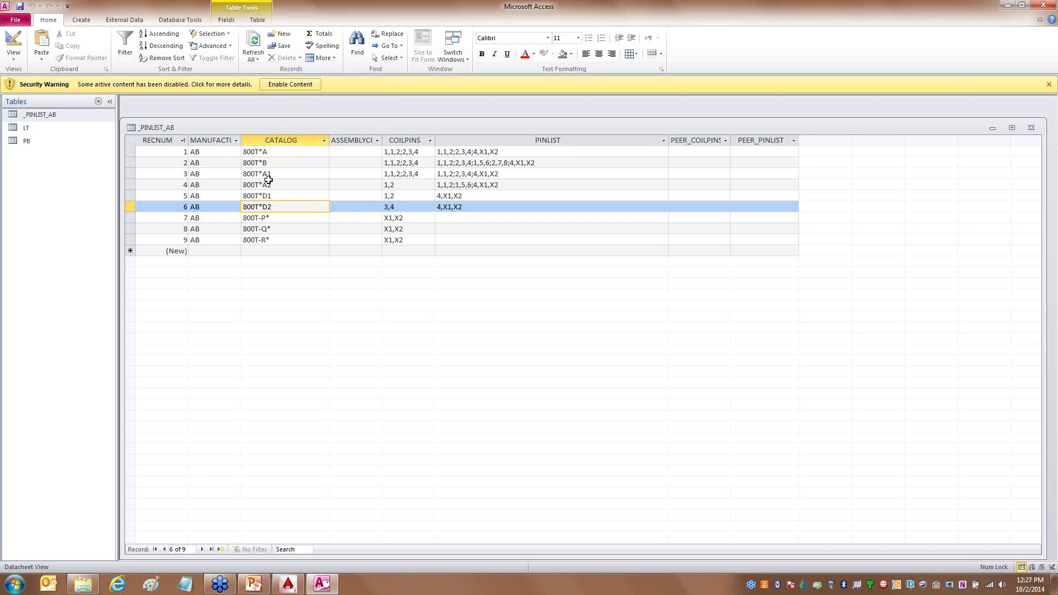
left_click(281, 221)
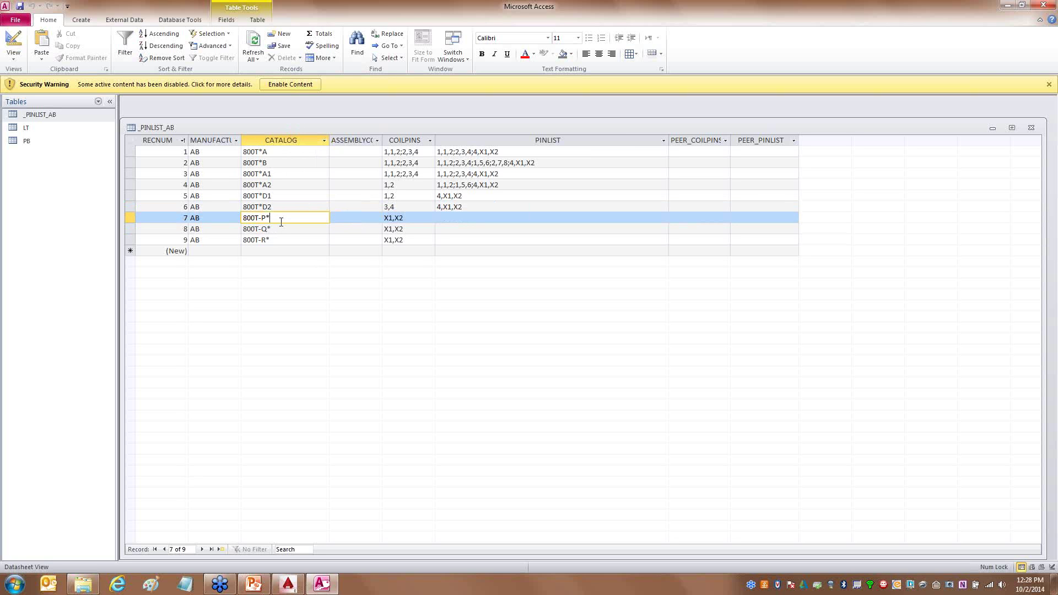
left_click(270, 251)
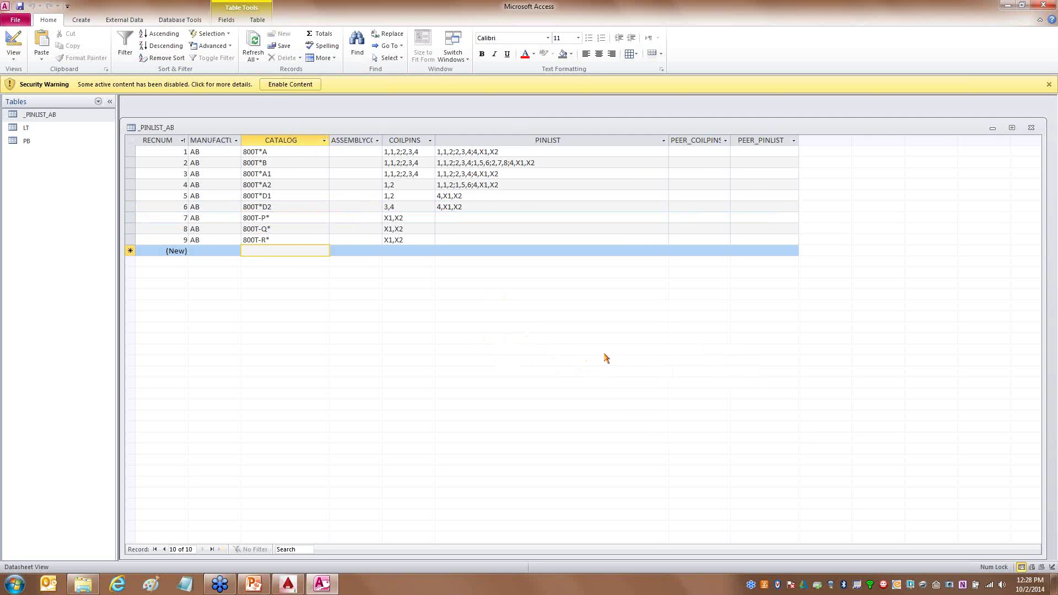
Close the _PINLIST_AB table and Microsoft Access, and switch to the e110-PLC-p1 drawing in AutoCAD Electrical.
left_click(1031, 128)
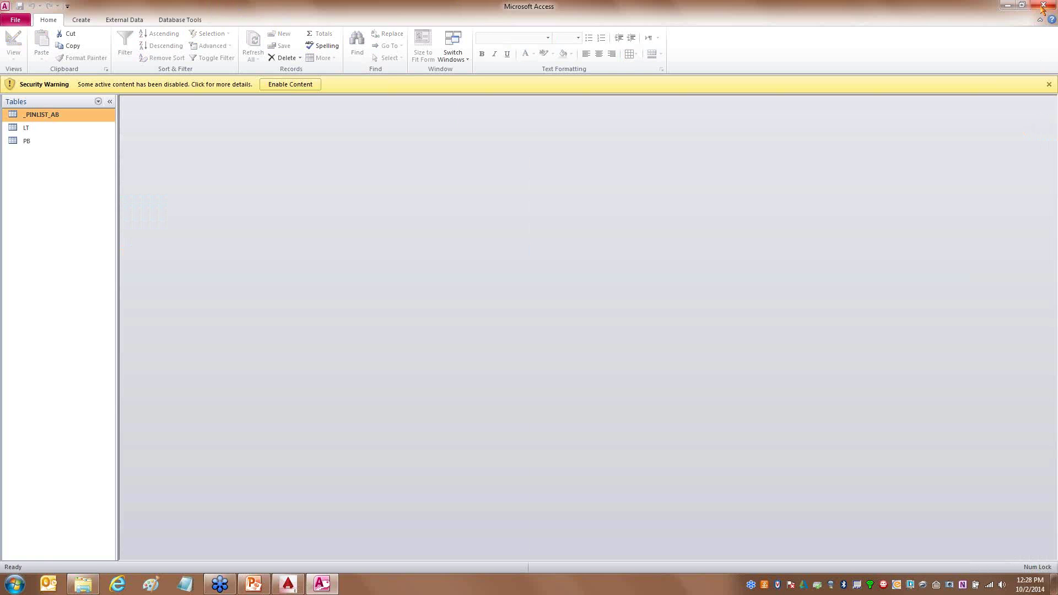
left_click(1043, 5)
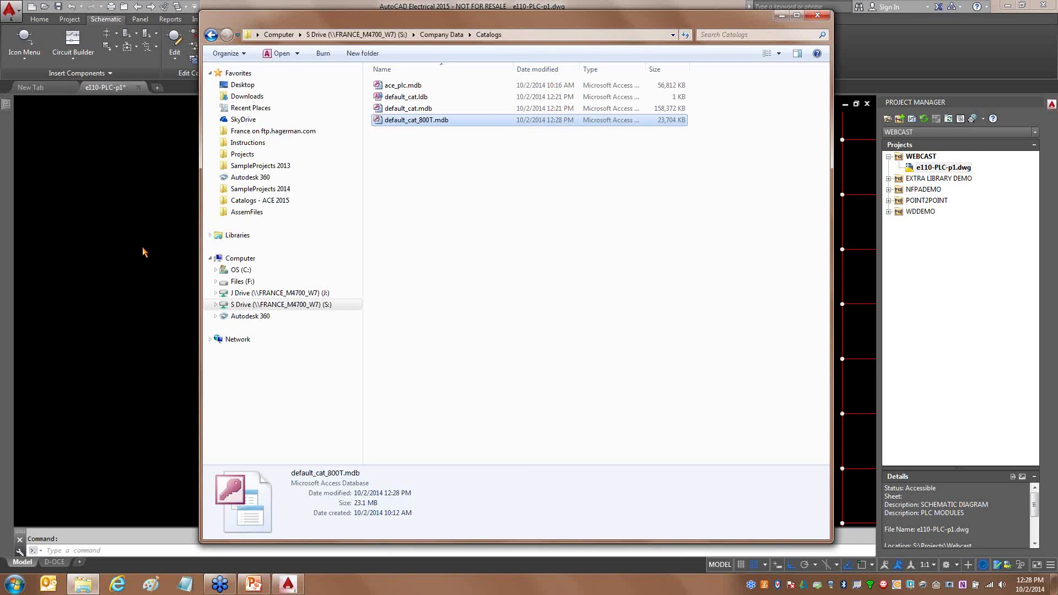
left_click(140, 279)
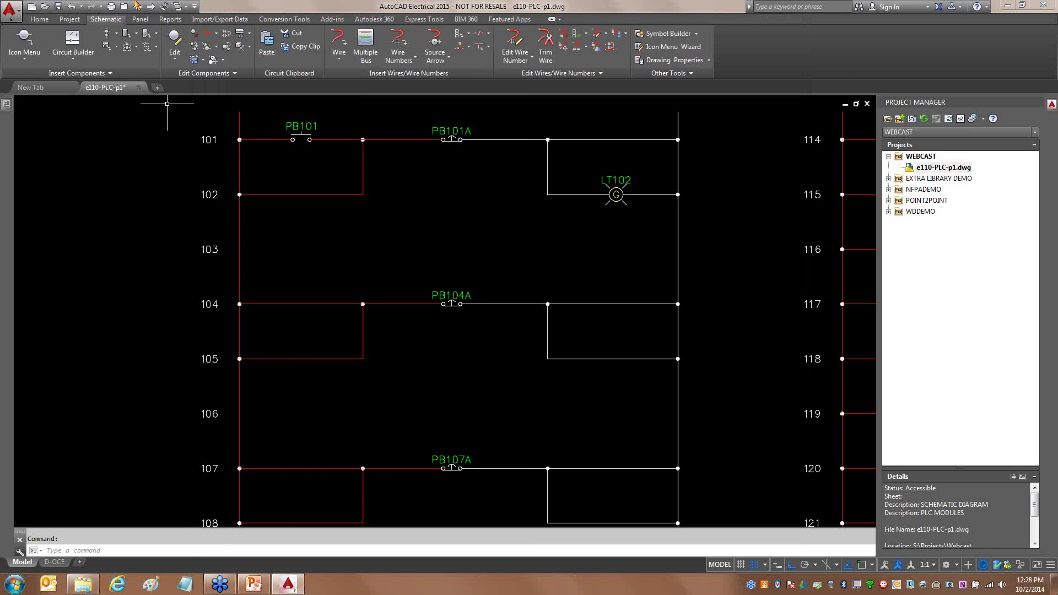
Open the Migration Utility, migrate from <Custom>, and include only Catalog Lookup as the migration item.
left_click(66, 21)
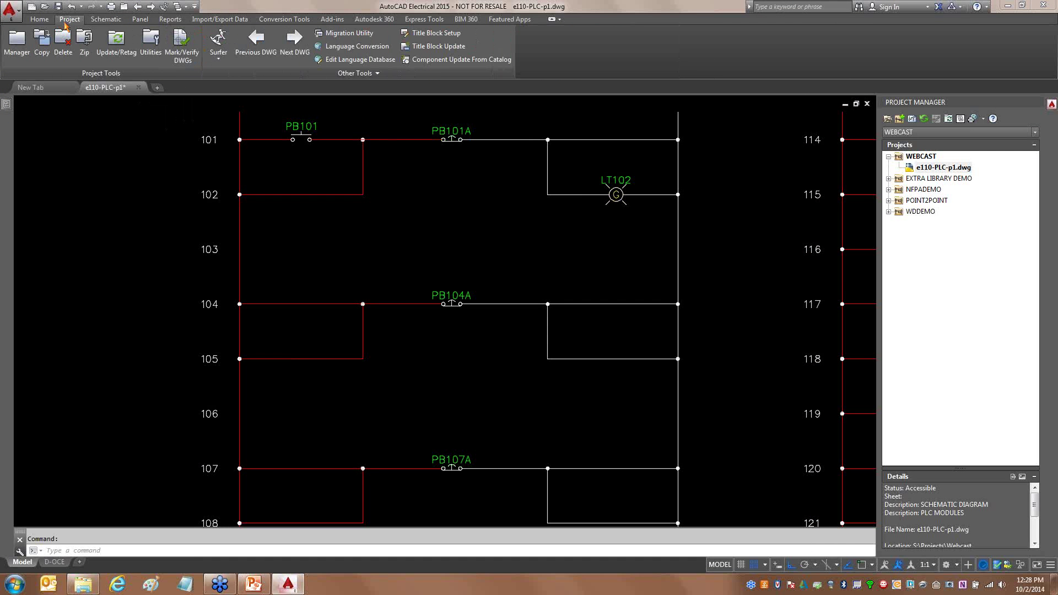
left_click(337, 34)
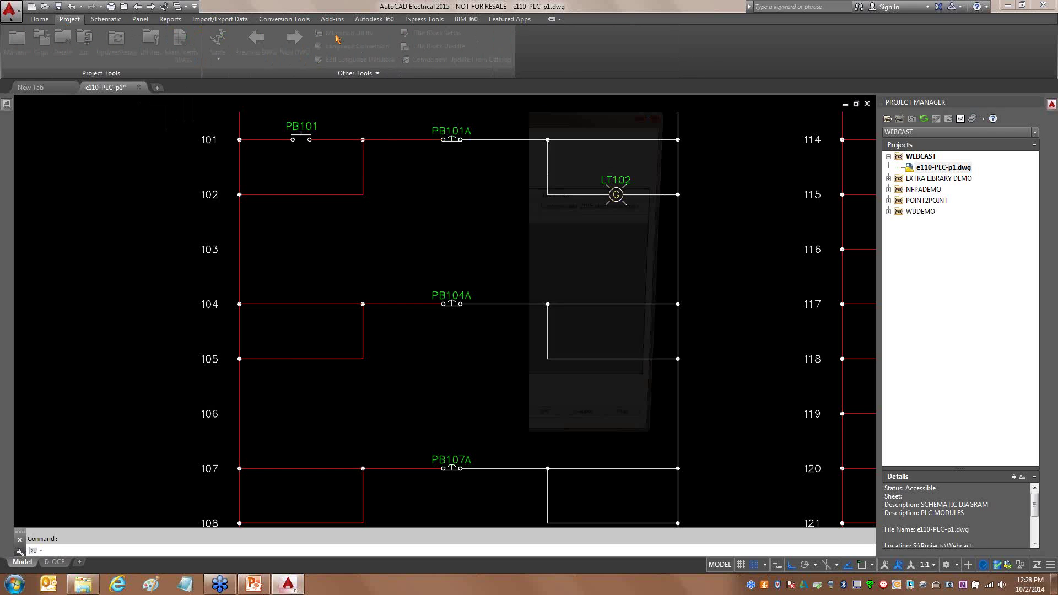
left_click(318, 150)
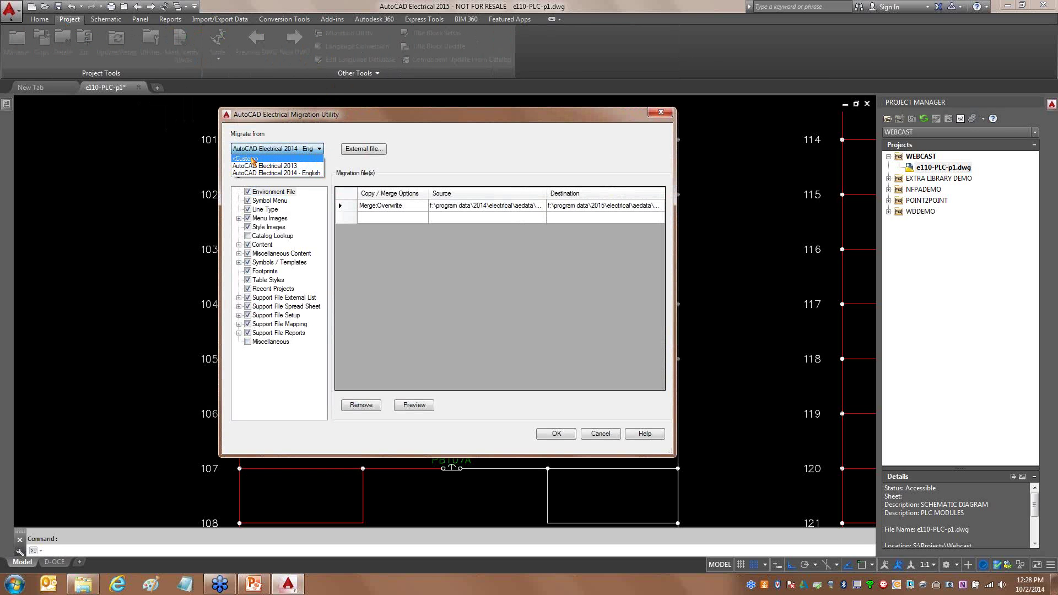
left_click(253, 159)
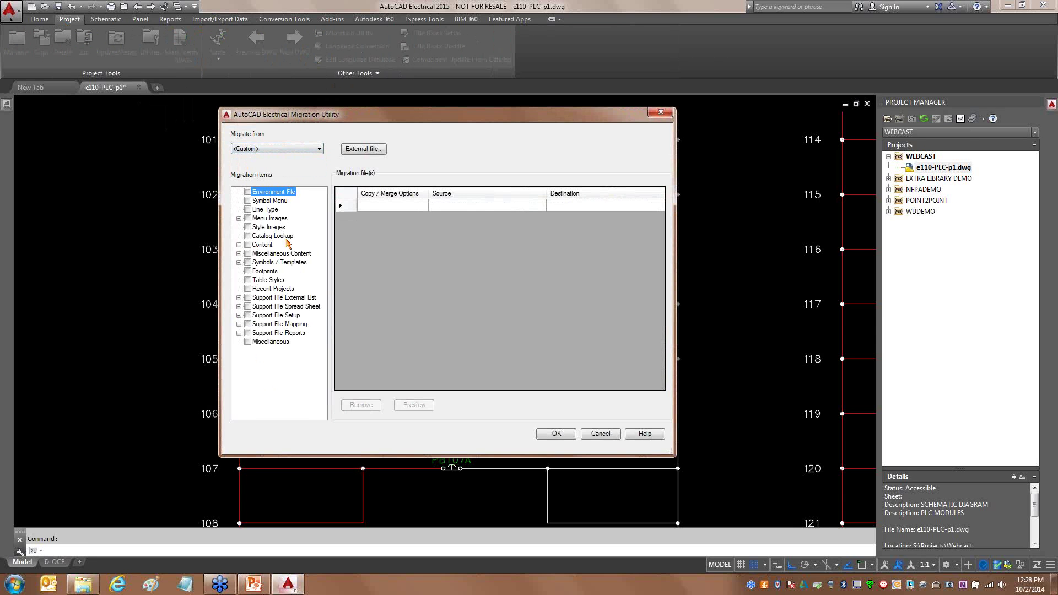
left_click(247, 236)
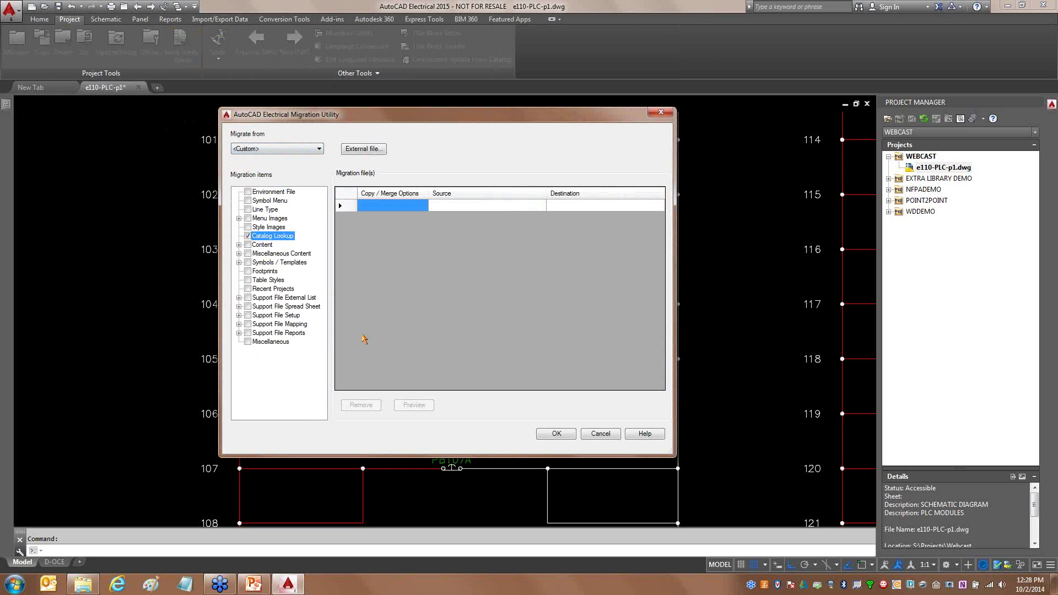
Set the Catalog Lookup migration to Merge with existing entries or records overwritten and no fields maintained.
left_click(400, 207)
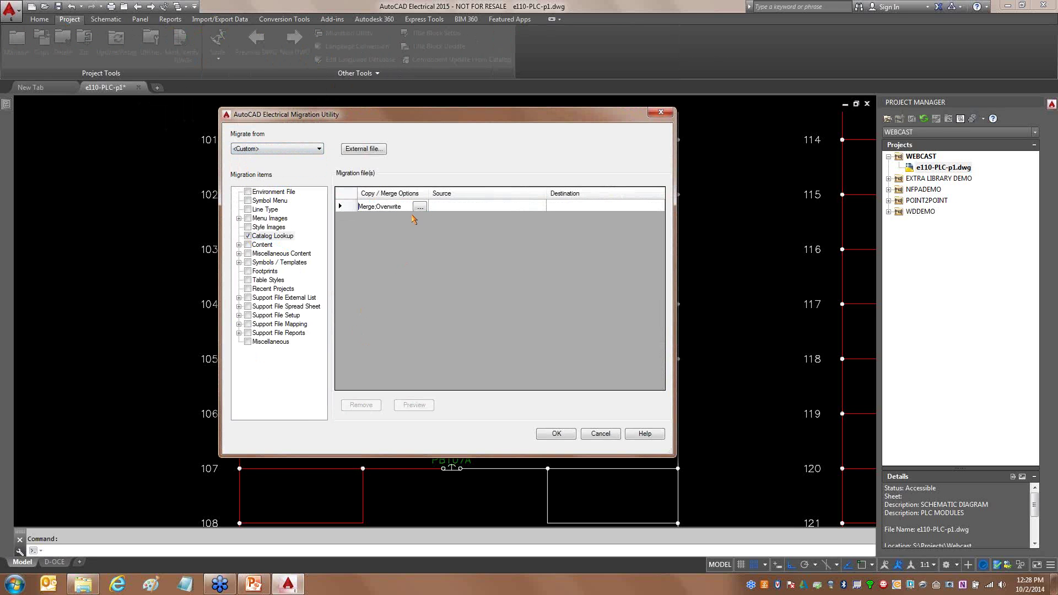
left_click(420, 207)
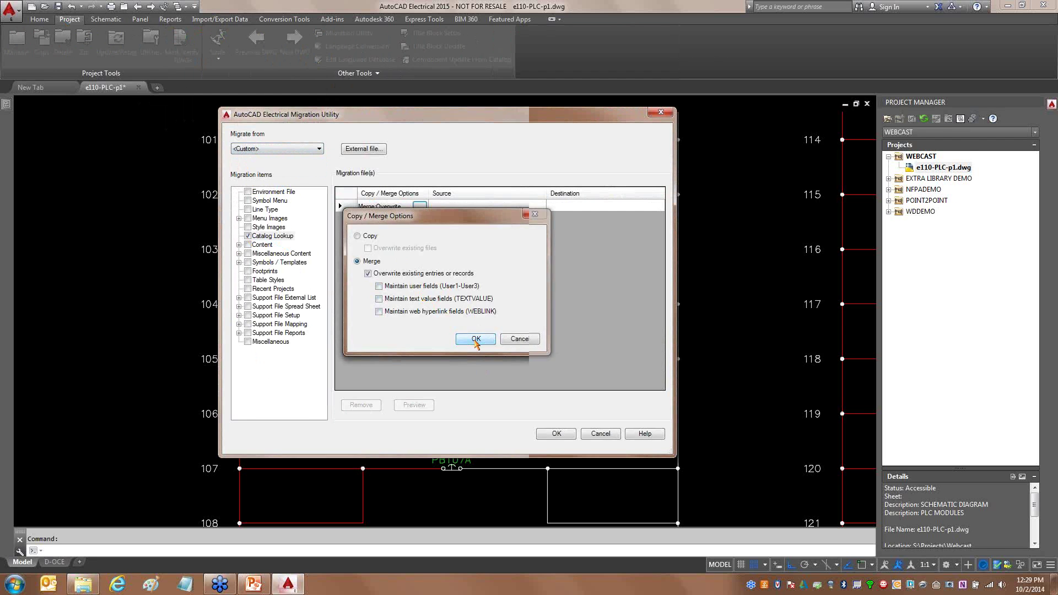
left_click(475, 339)
Choose default_cat_800T.mdb from S:\Company Data\Catalogs as the migration source file.
left_click(530, 207)
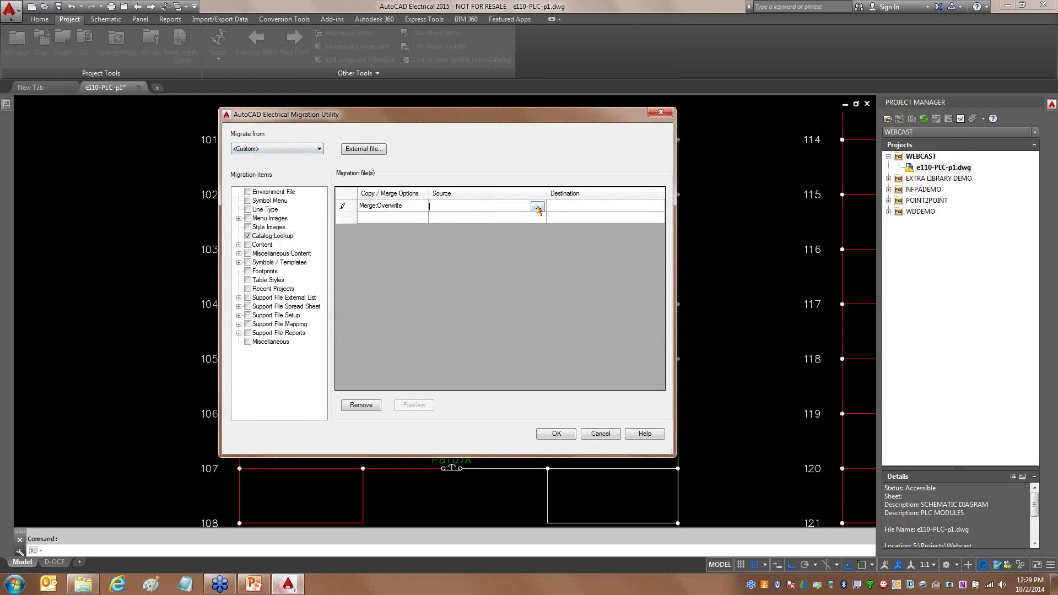
left_click(537, 208)
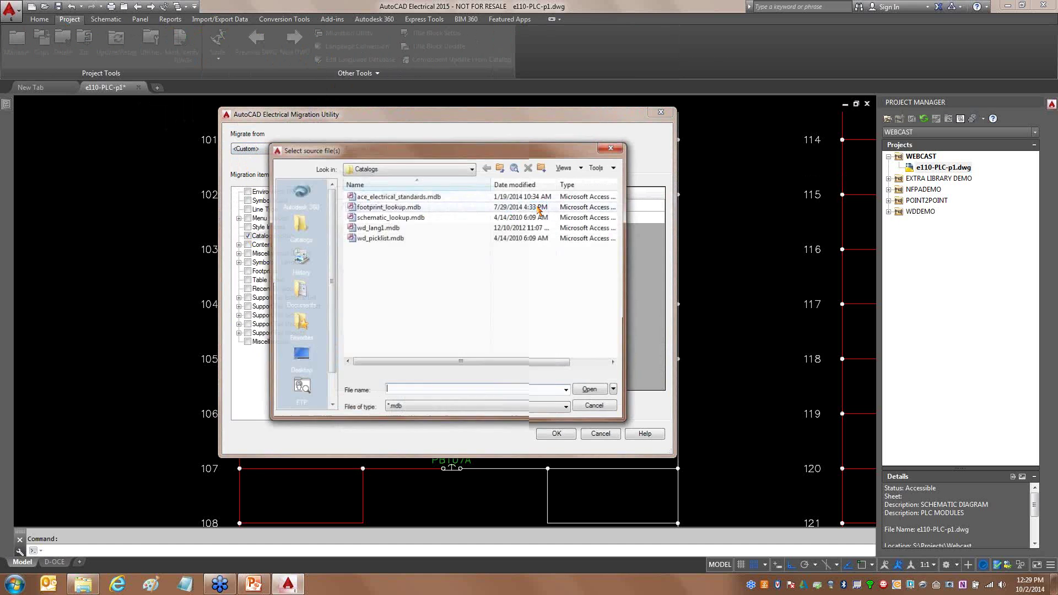
left_click(466, 168)
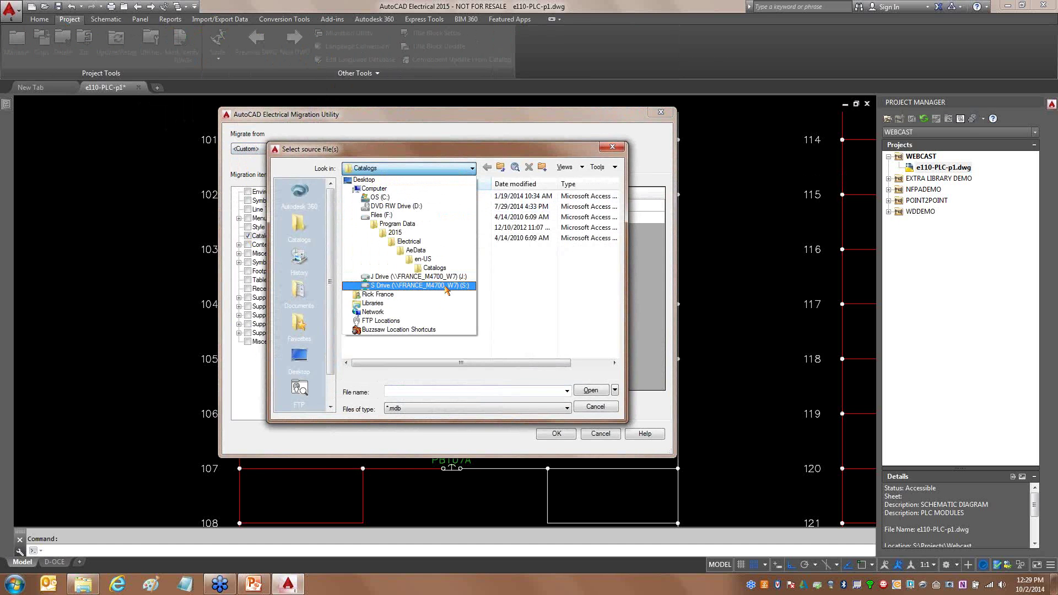
left_click(438, 294)
double_click(378, 196)
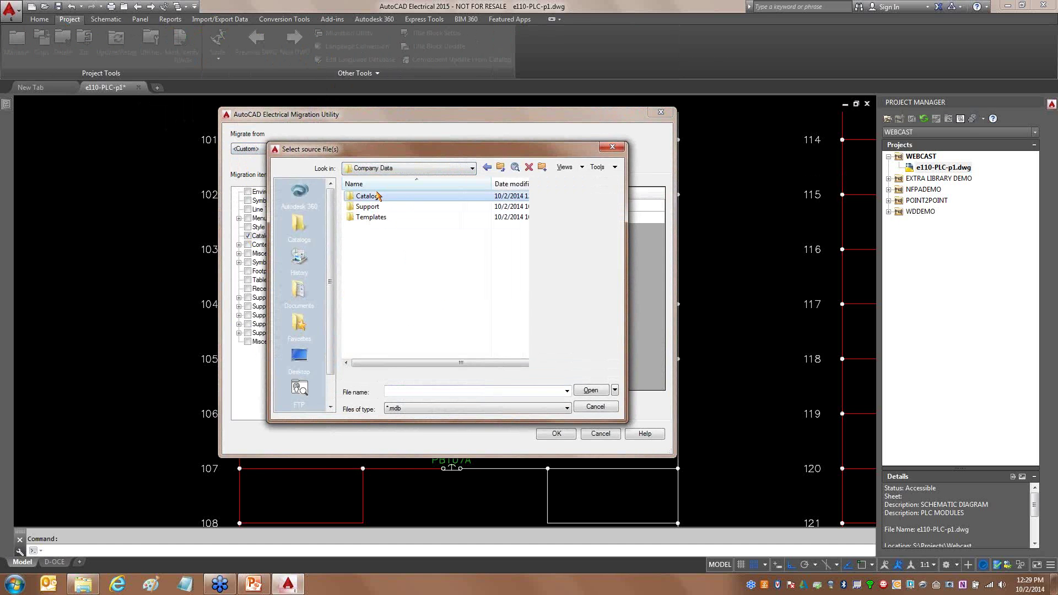
double_click(368, 196)
left_click(379, 218)
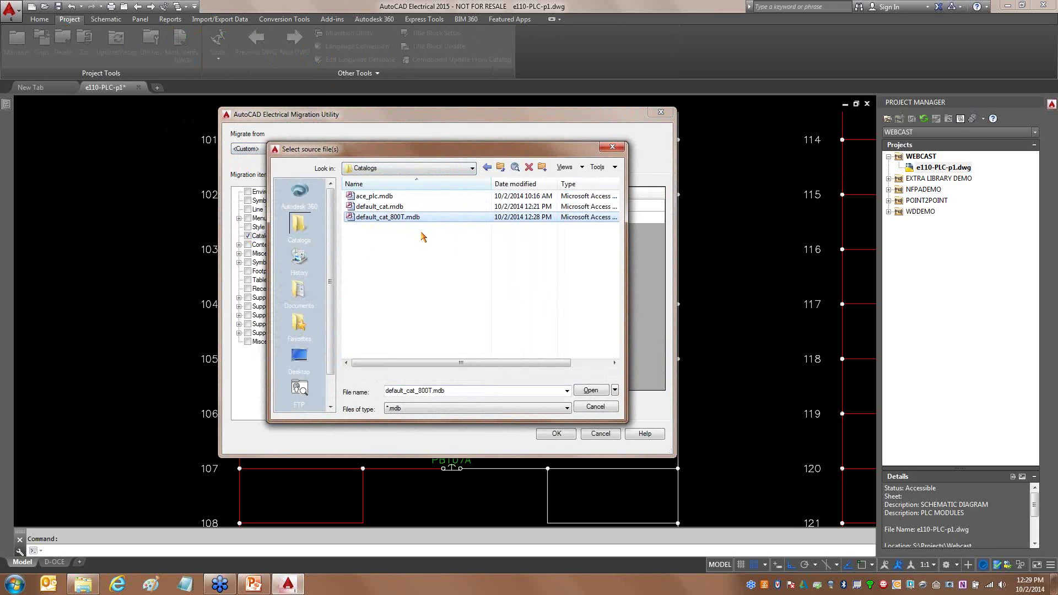
left_click(591, 391)
Choose default_cat.mdb from S:\Company Data\Catalogs as the migration destination file.
left_click(589, 208)
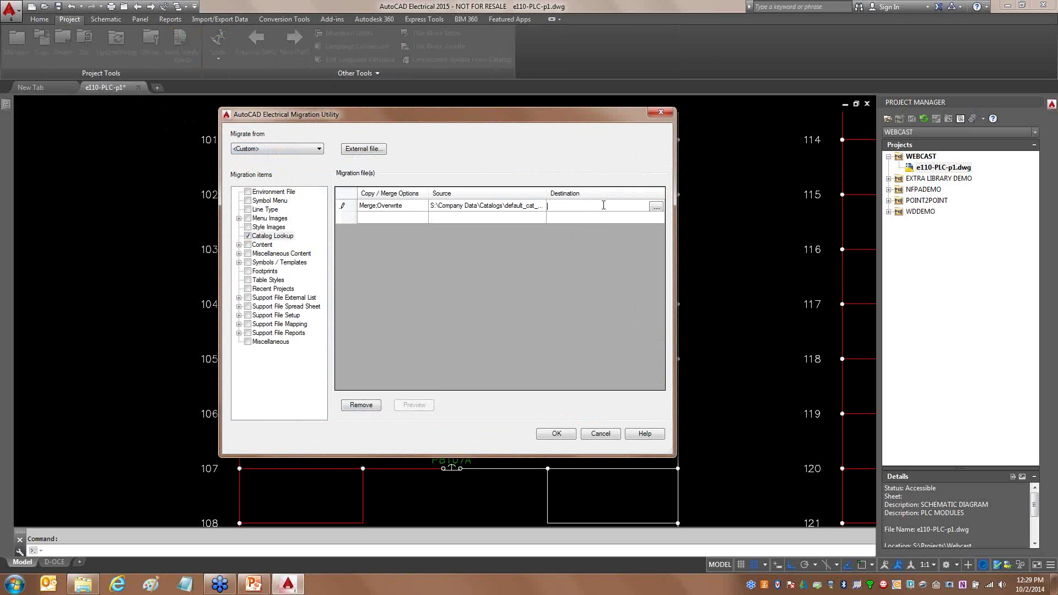
left_click(655, 206)
left_click(427, 168)
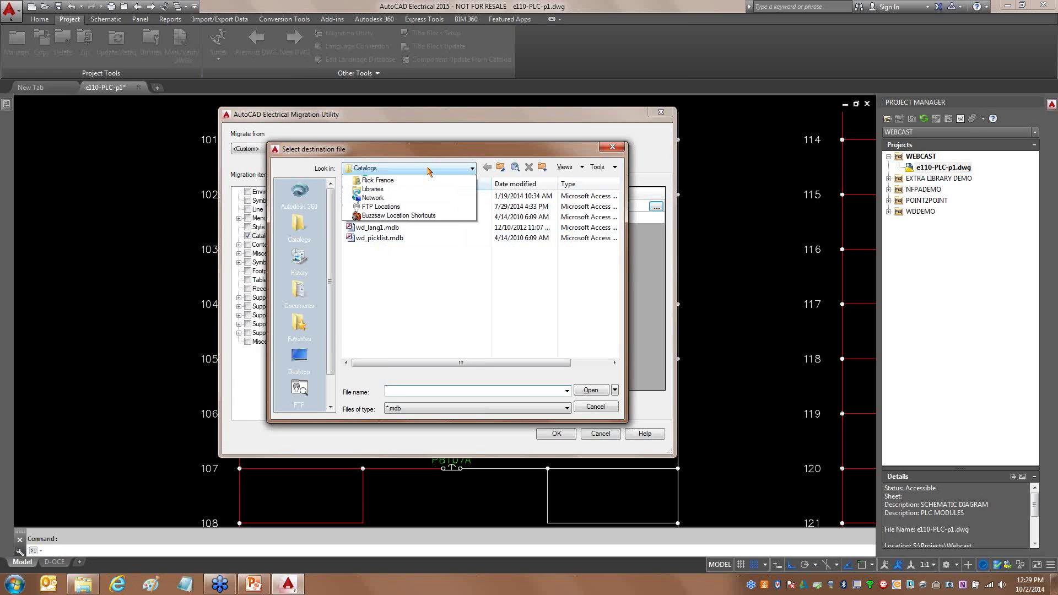
left_click(418, 285)
double_click(380, 196)
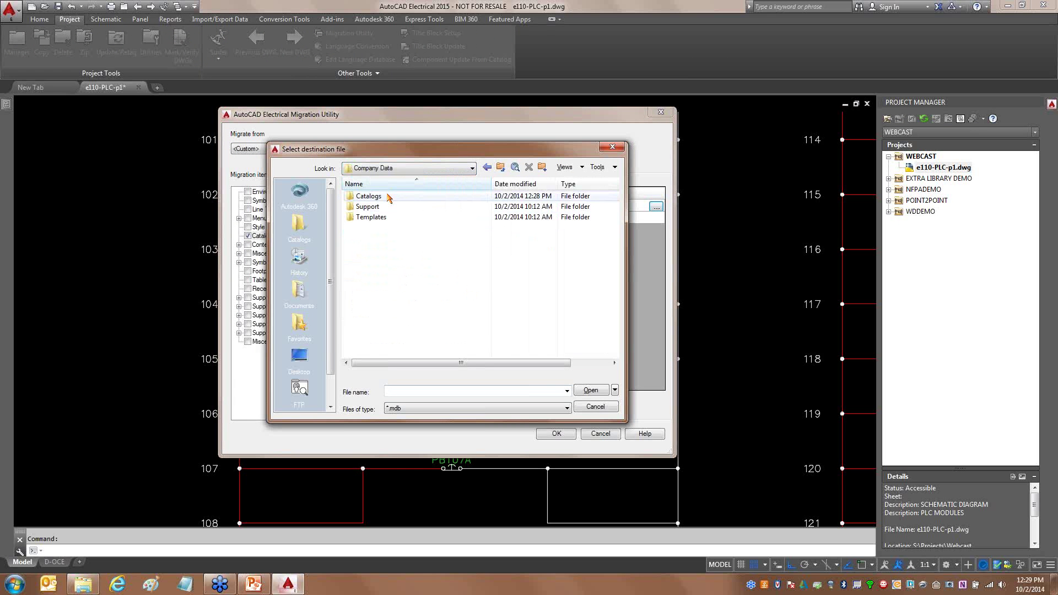
double_click(386, 196)
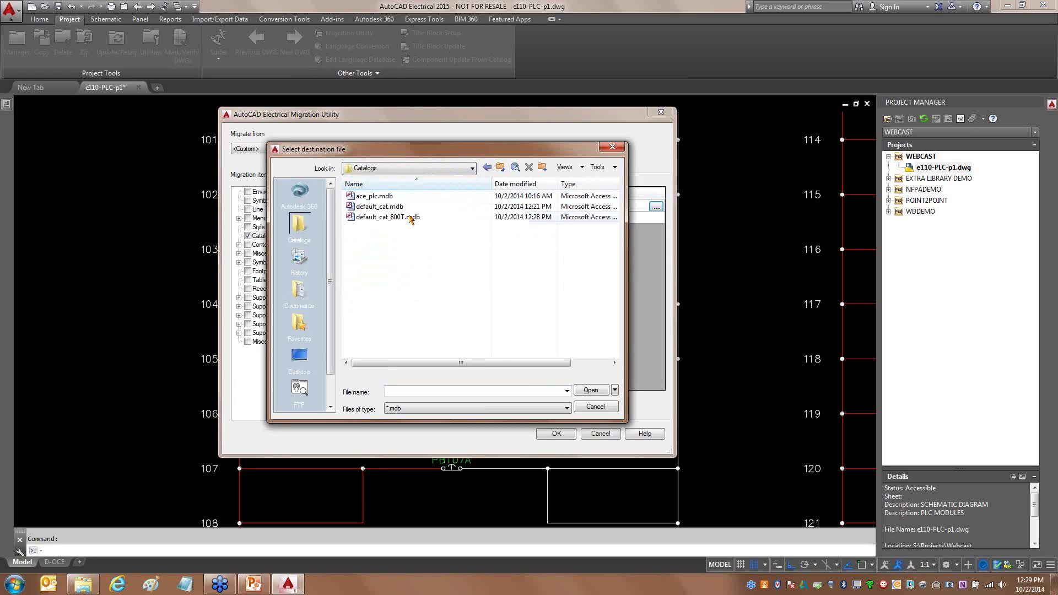
left_click(380, 207)
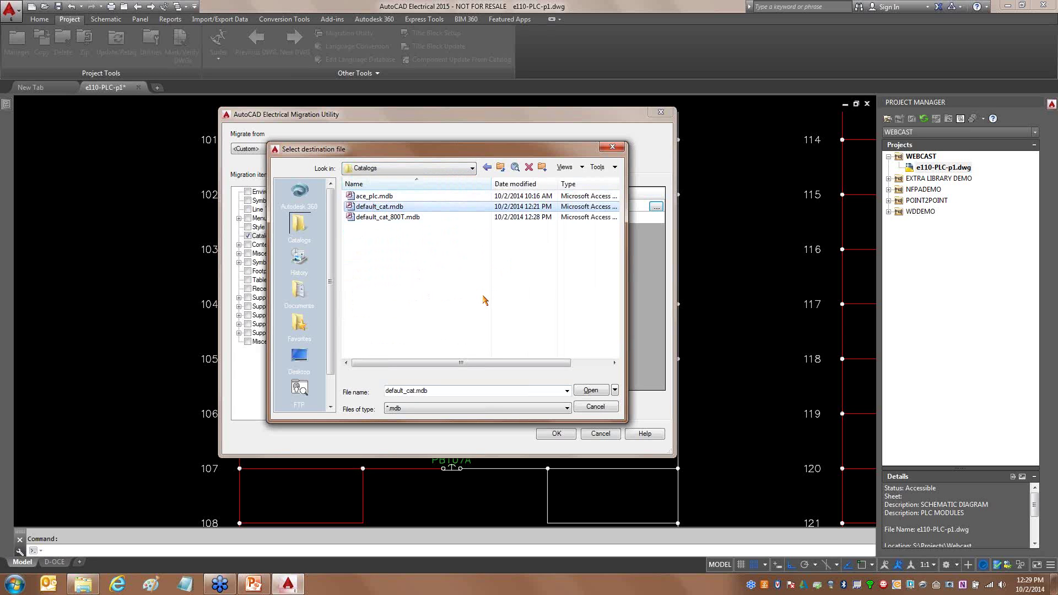
left_click(590, 390)
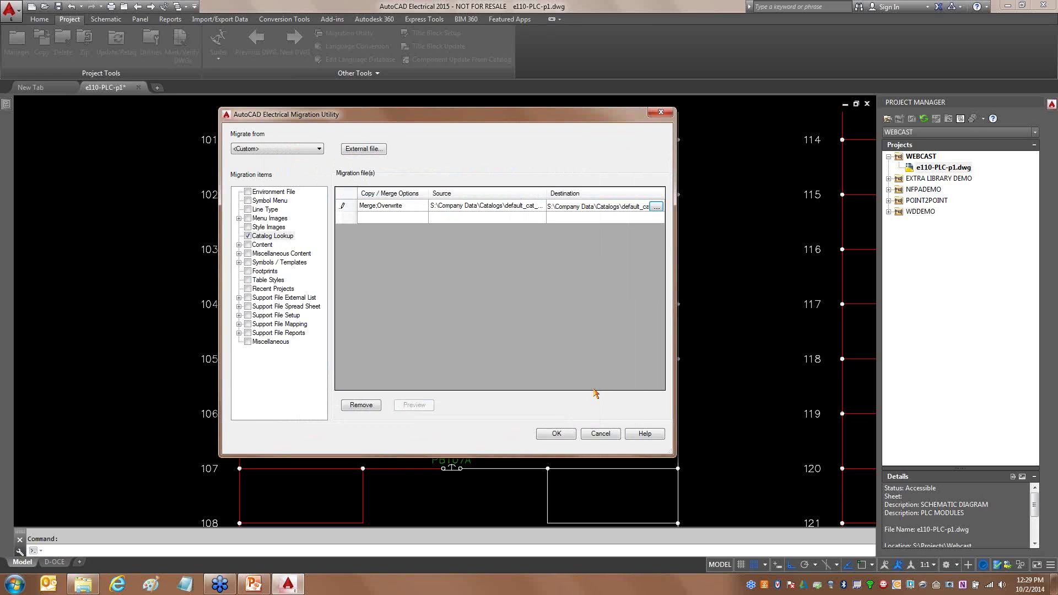
Run the Catalog Lookup migration, merging default_cat_800T.mdb into default_cat.mdb with overwrite, and close the migration report.
left_click(555, 436)
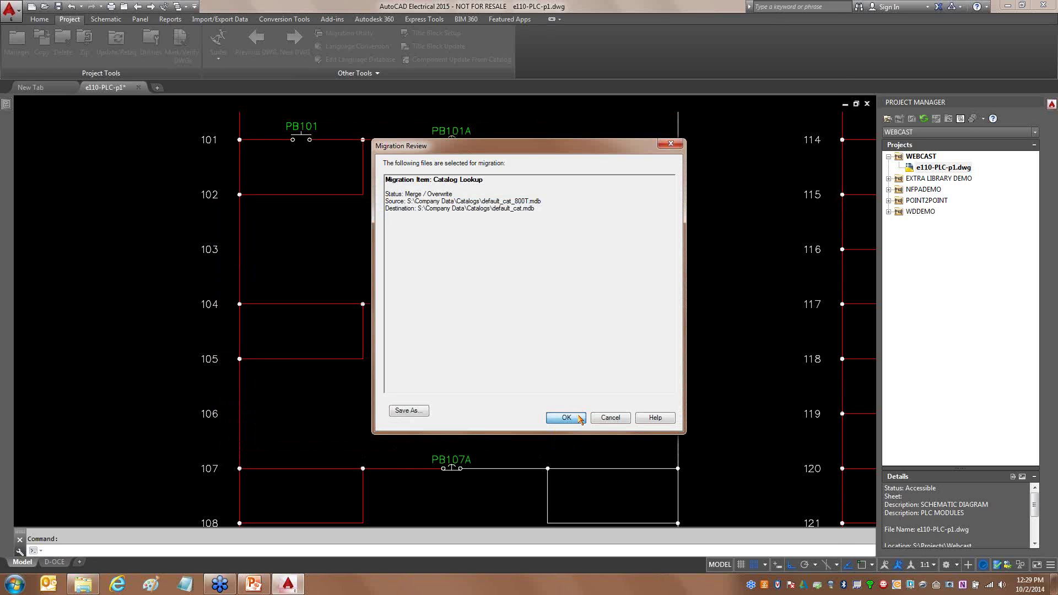
left_click(567, 417)
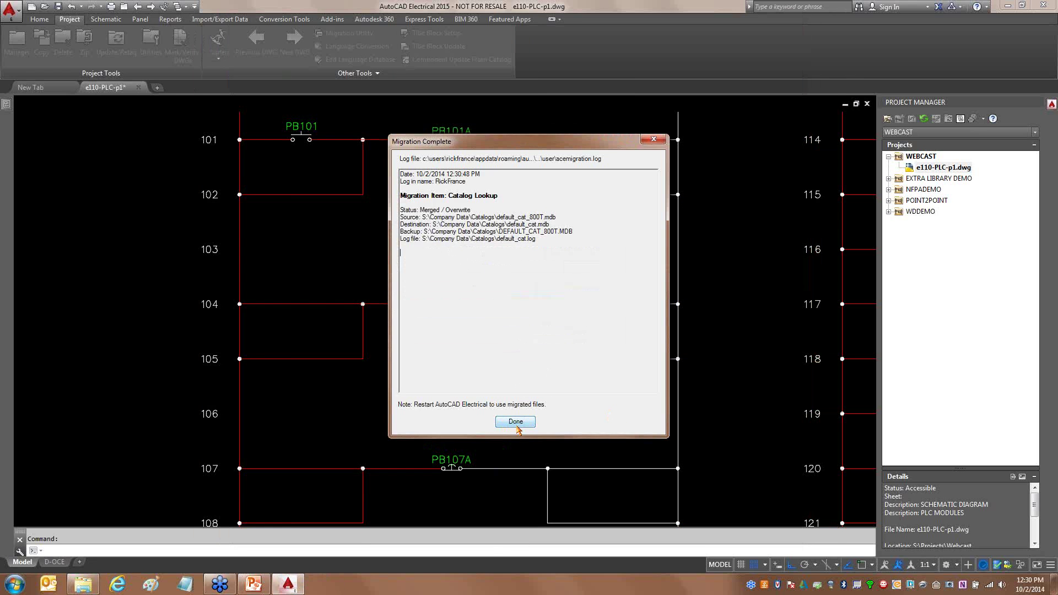
left_click(516, 421)
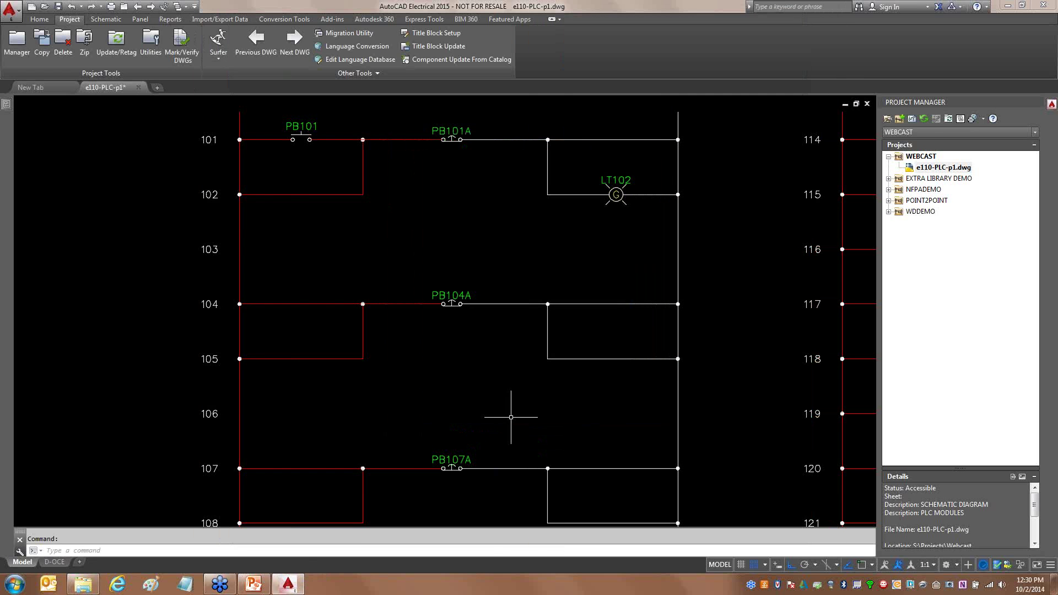
Insert the AB 800T-A1A push button from the catalog as a horizontal normally open symbol on line 104, keeping tag PB104.
left_click(1050, 106)
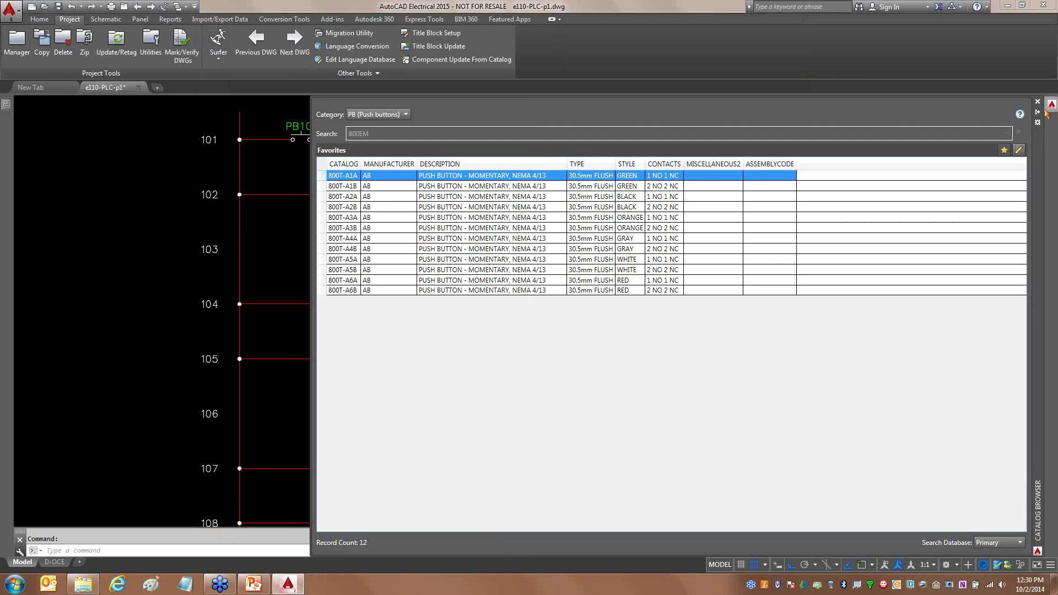
left_click(343, 177)
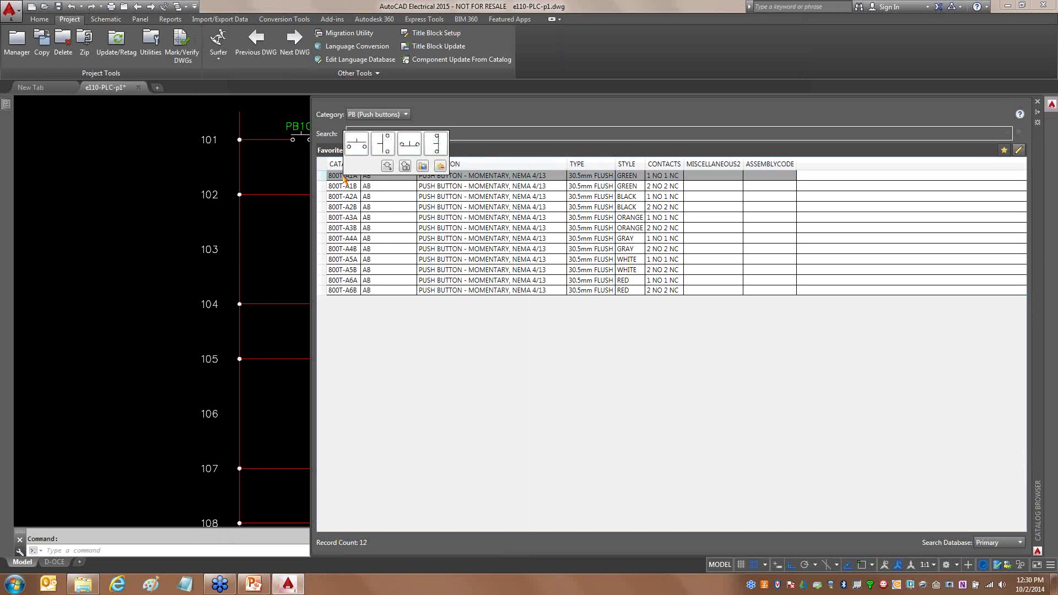
left_click(358, 144)
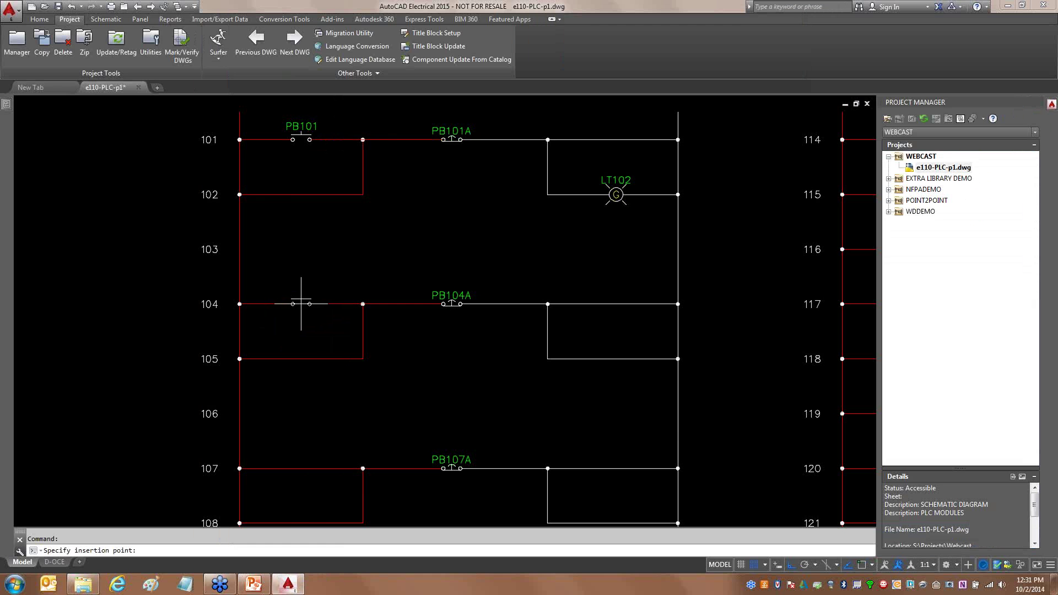
left_click(301, 303)
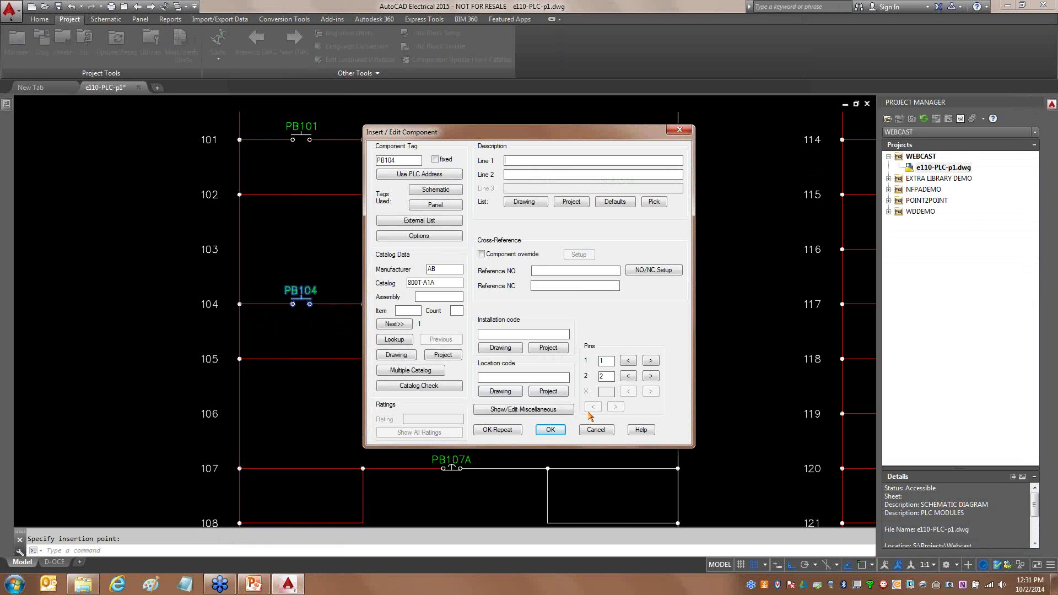
mouse_move(616, 323)
left_mouse_down()
mouse_move(618, 414)
mouse_move(616, 323)
left_mouse_up()
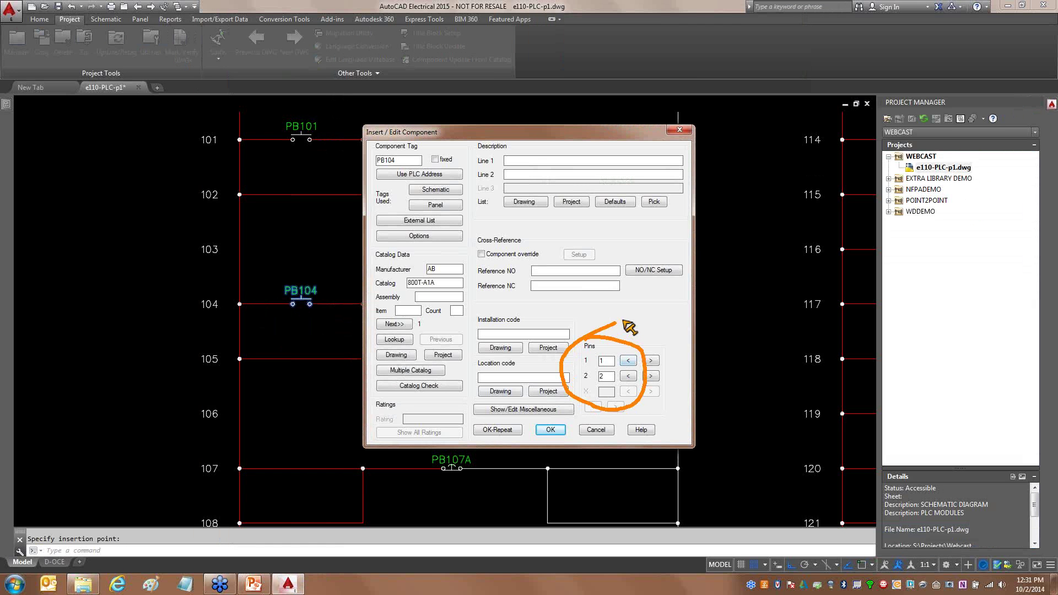
key("Escape")
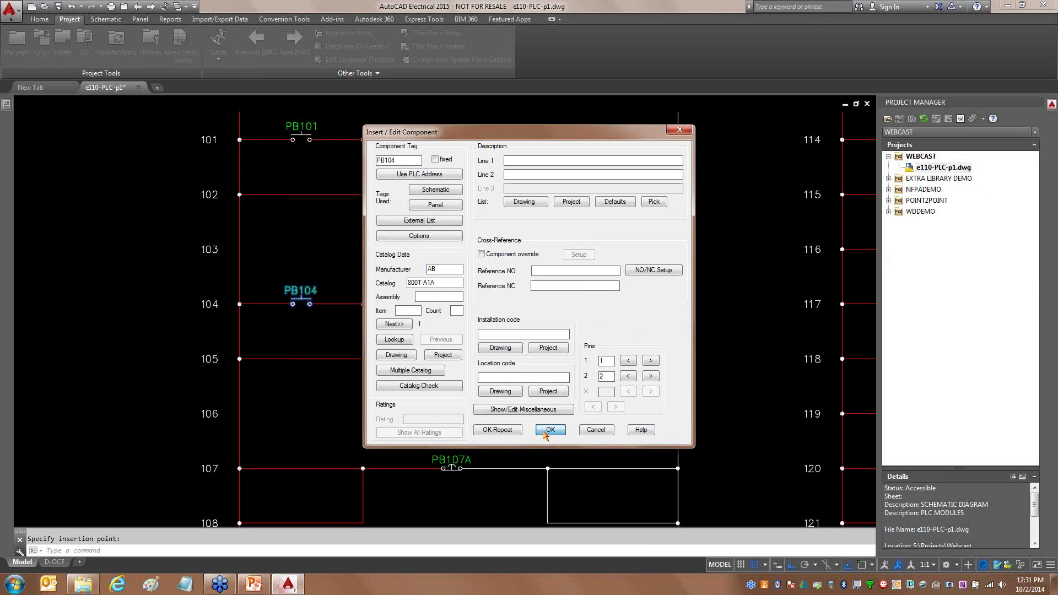
left_click(545, 431)
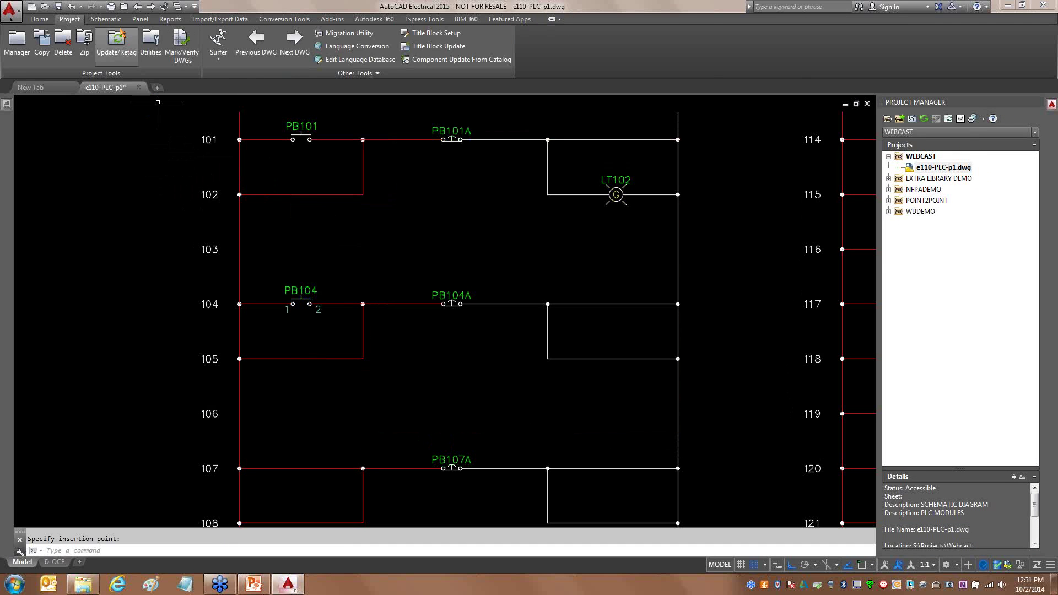
Toggle the PB104 push button on line 104 to normally closed and back to normally open.
left_click(108, 19)
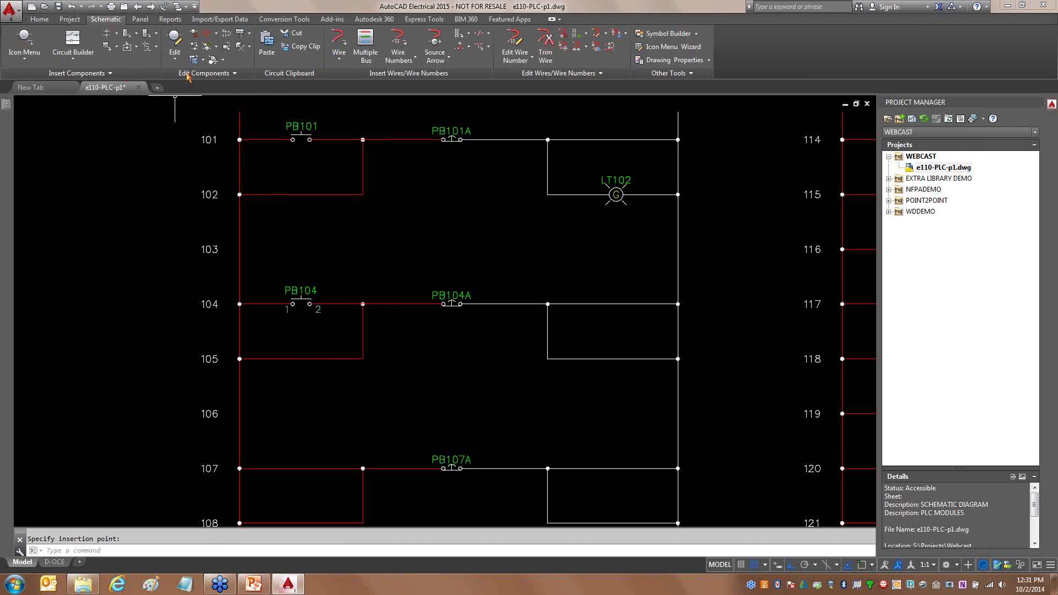
left_click(227, 33)
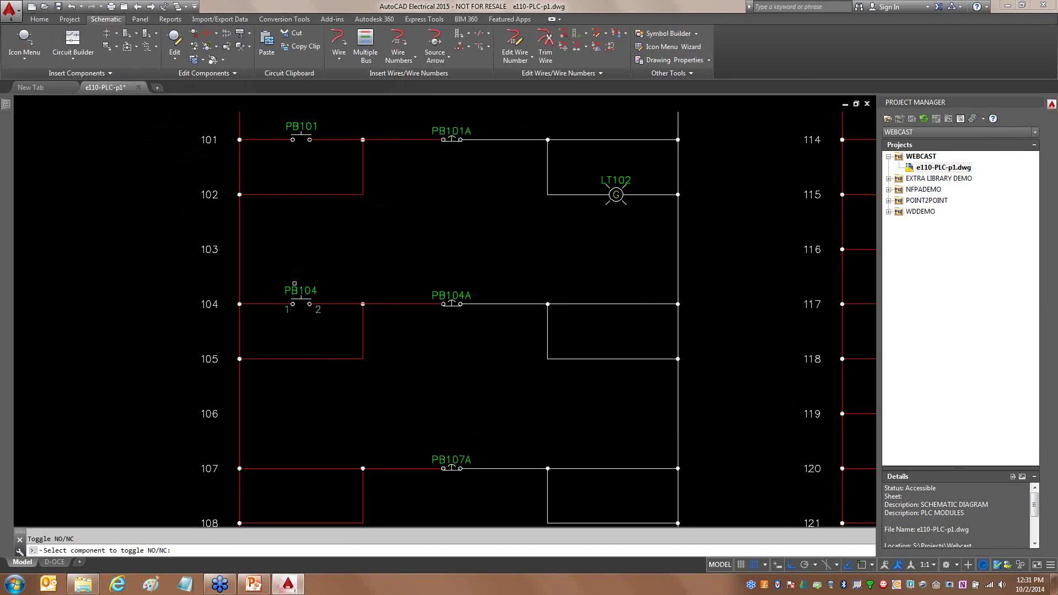
left_click(301, 303)
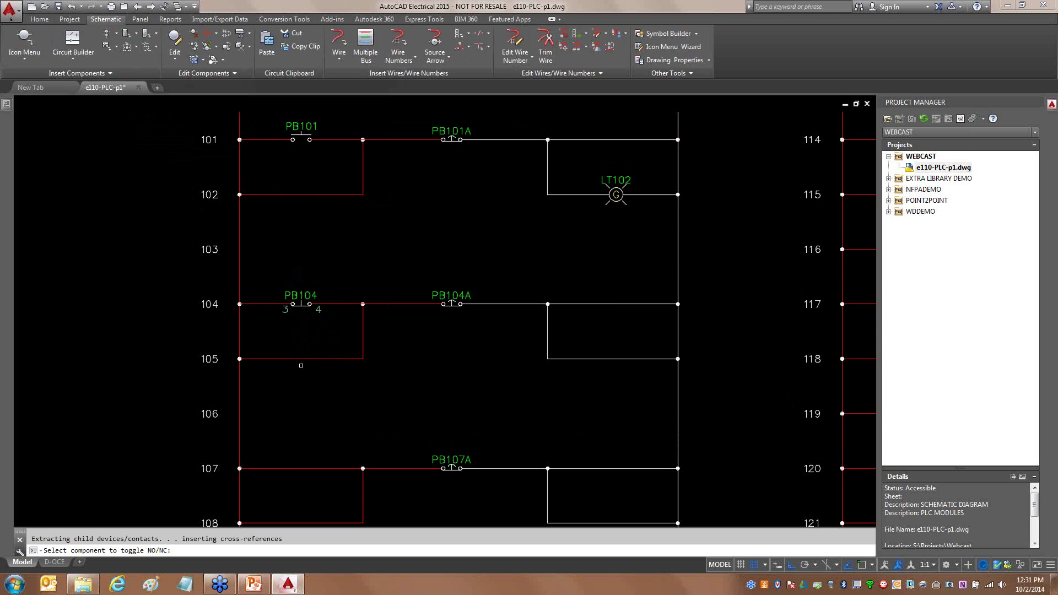
left_click(302, 305)
Try to insert a 2nd+ NO push button contact on line 105 with PB104 as its parent.
left_click(24, 38)
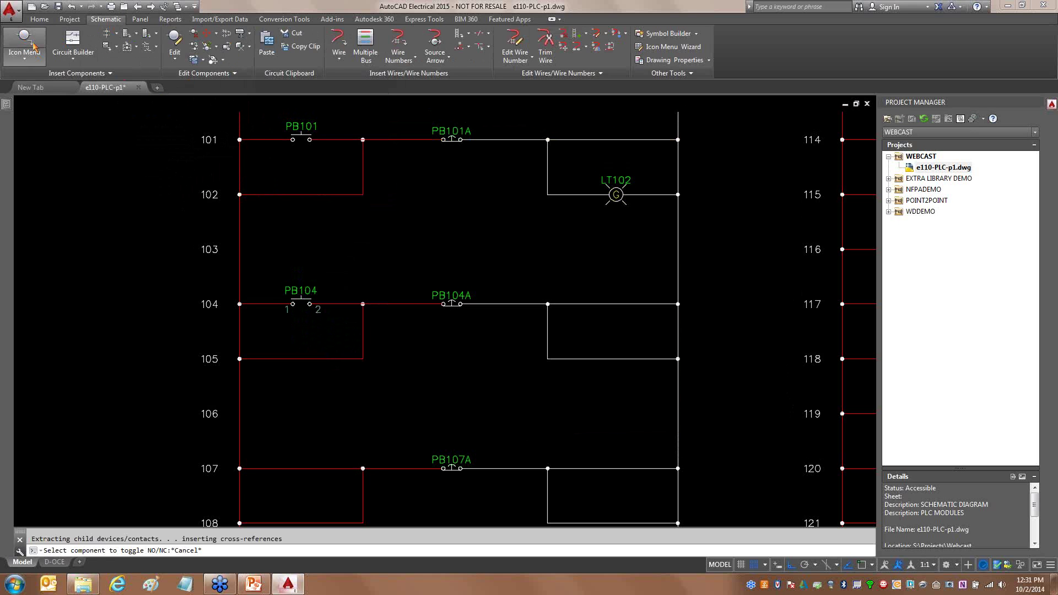
left_click(424, 194)
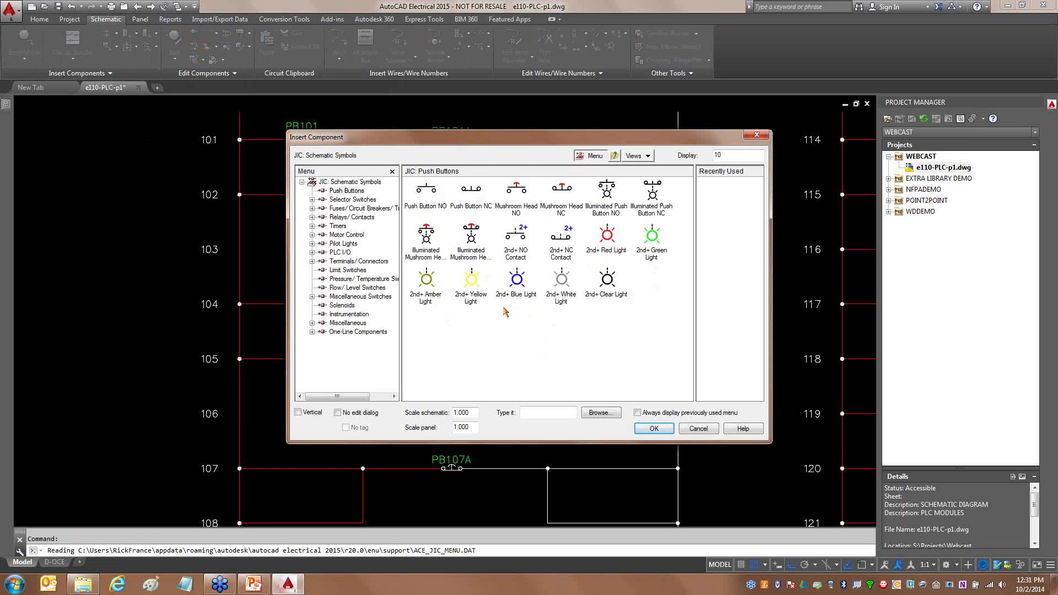
left_click(513, 237)
left_click(301, 359)
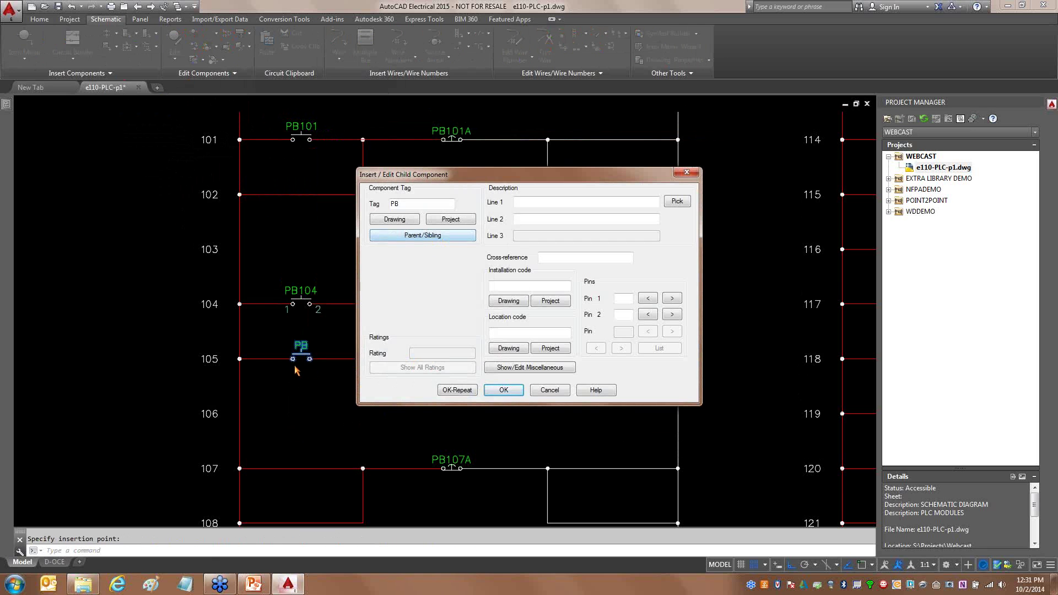
left_click(419, 235)
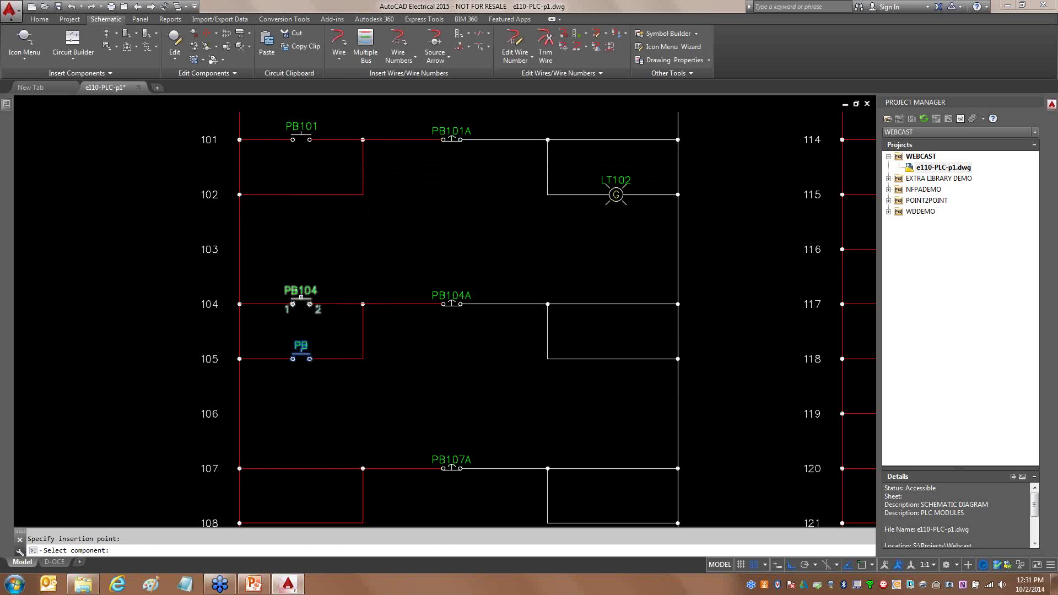
left_click(301, 301)
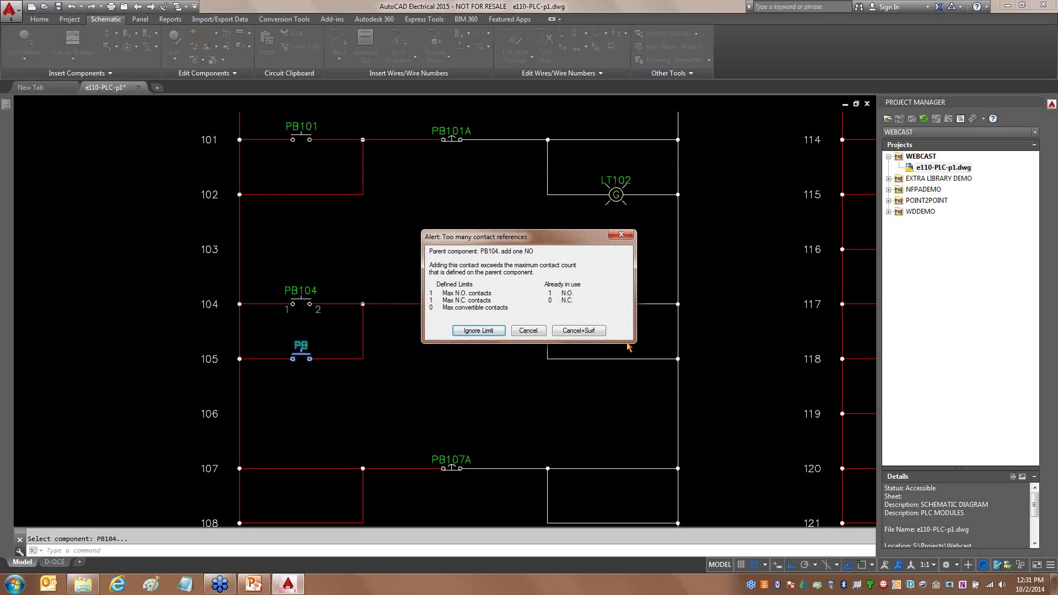
left_click(538, 331)
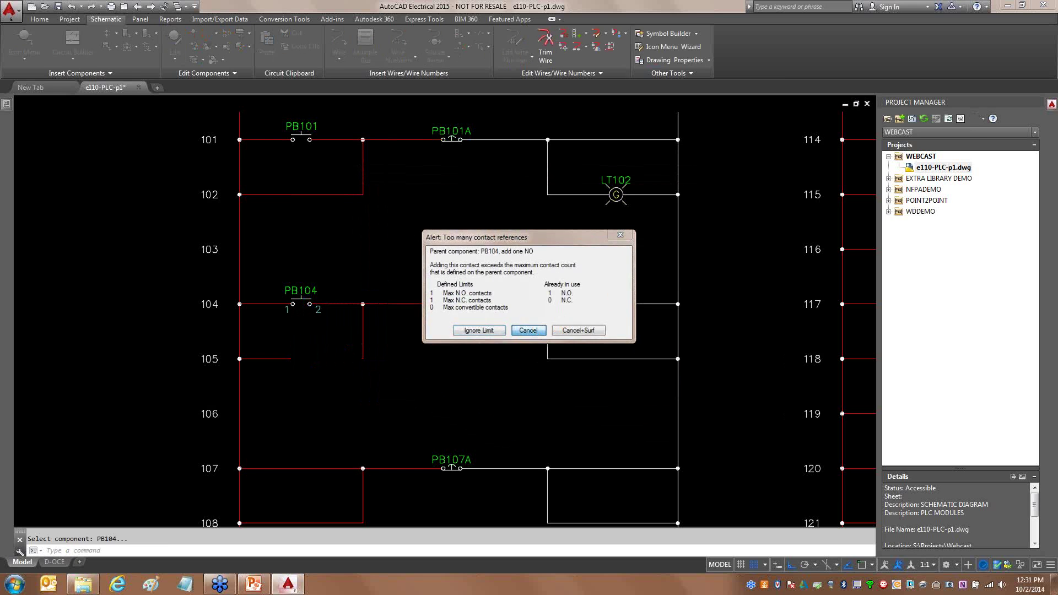
Insert a 2nd+ NC push button contact on line 105 and link it to parent PB104.
left_click(24, 45)
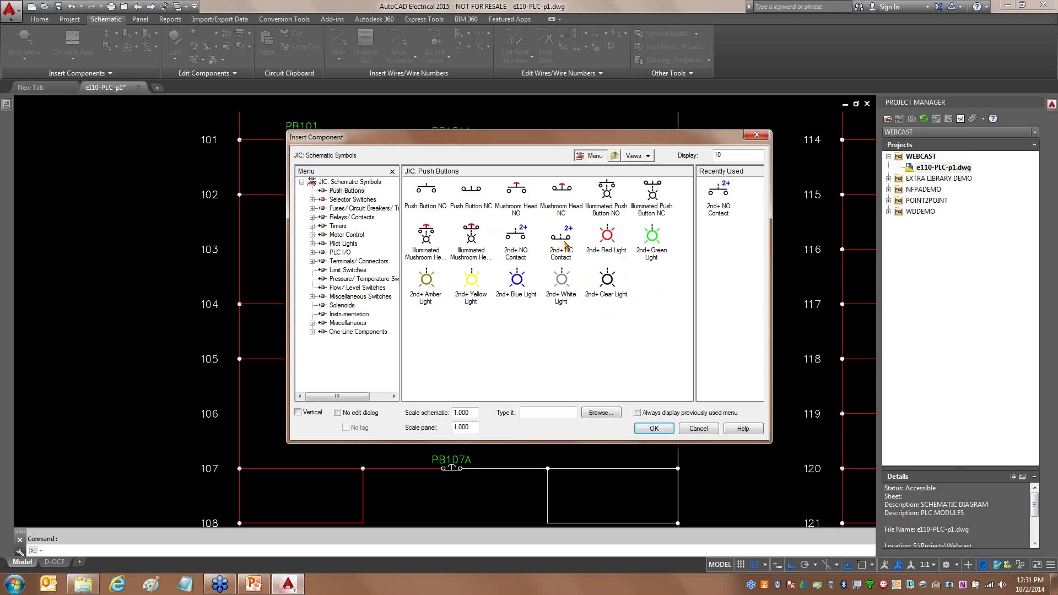
left_click(562, 242)
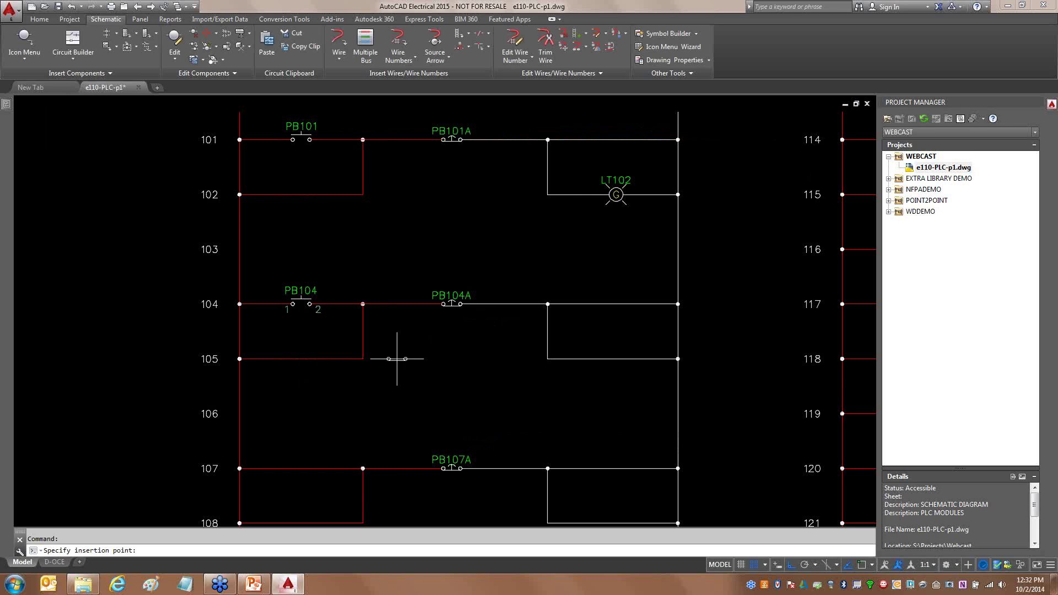
left_click(303, 359)
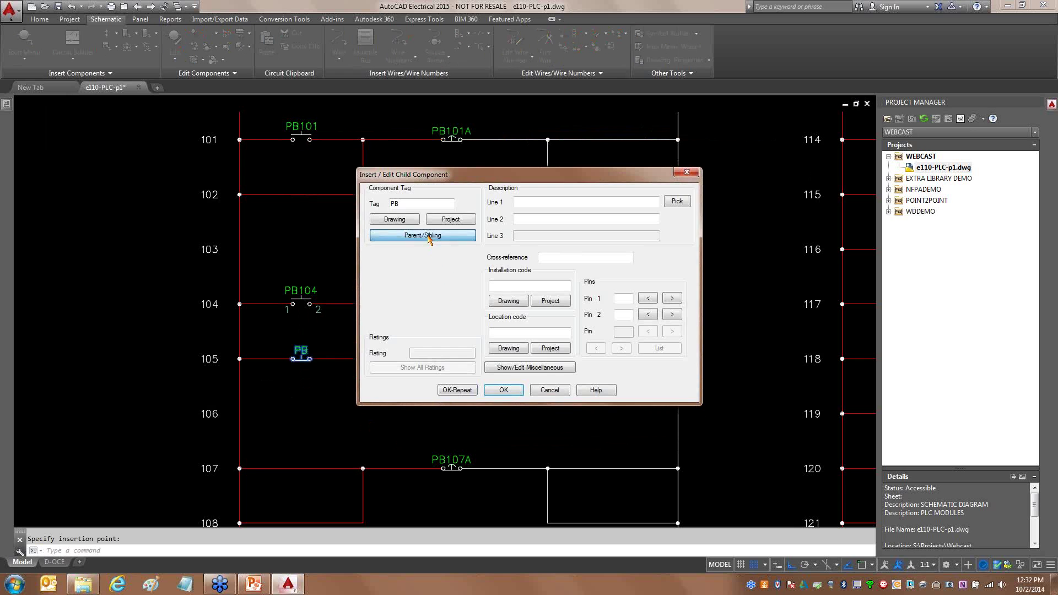
left_click(428, 236)
left_click(303, 301)
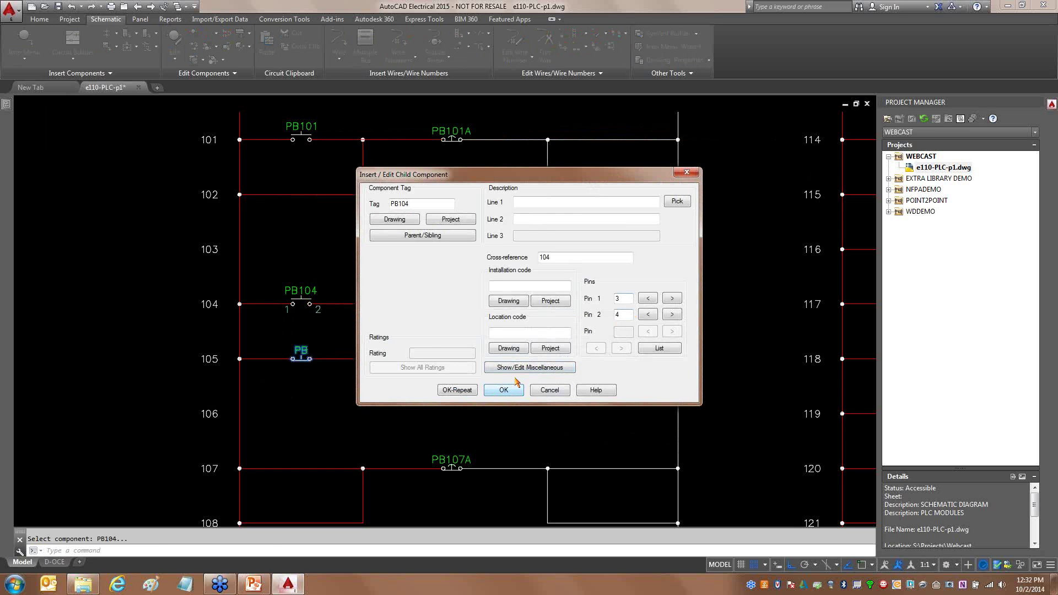
left_click(503, 389)
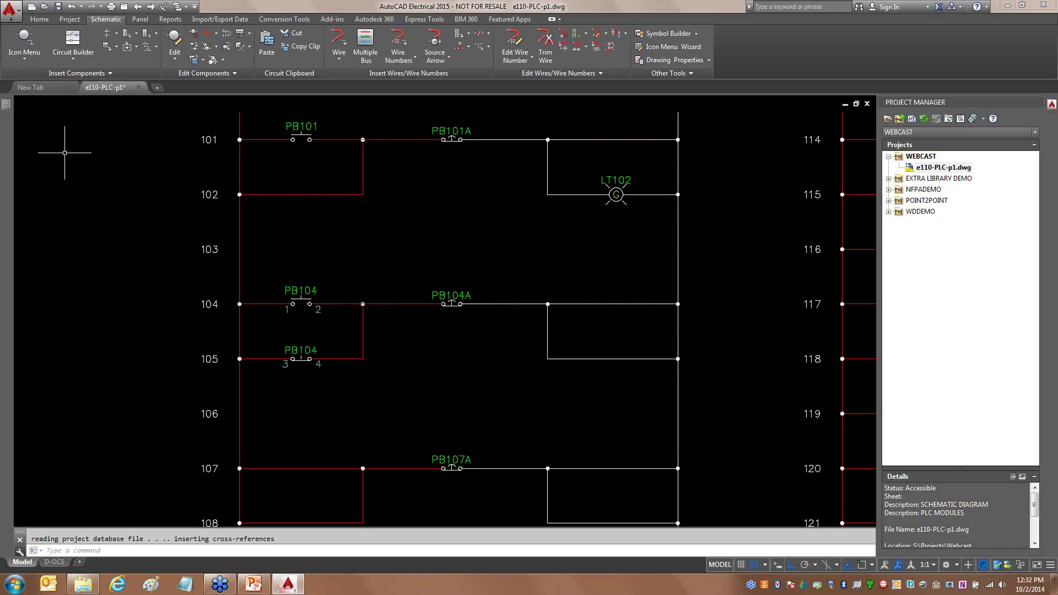
Insert a 2nd+ Green Light on line 105's white wire branch and link it to parent PB104.
left_click(24, 43)
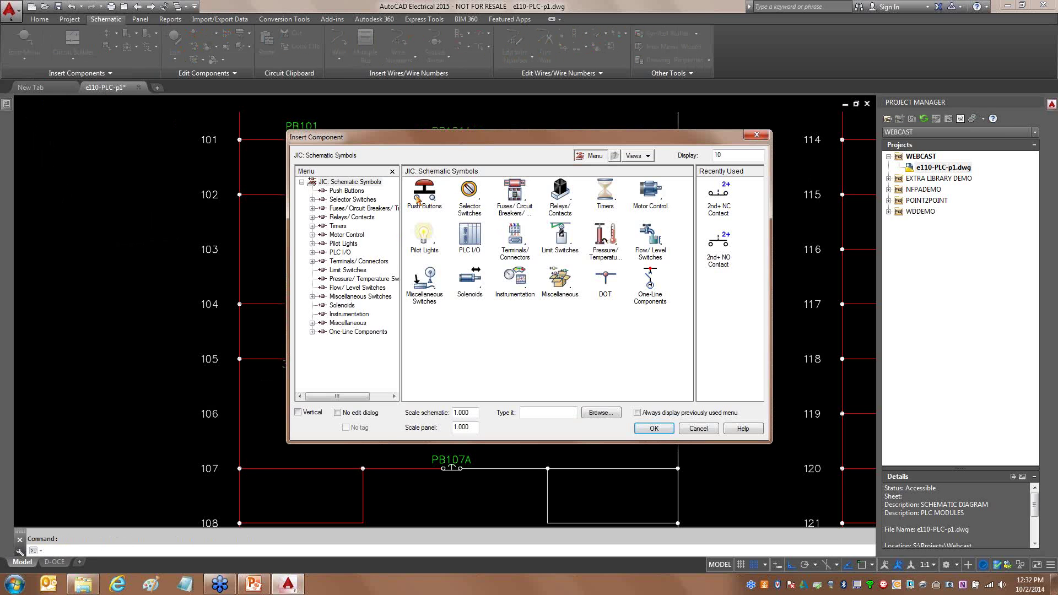
left_click(421, 198)
left_click(640, 243)
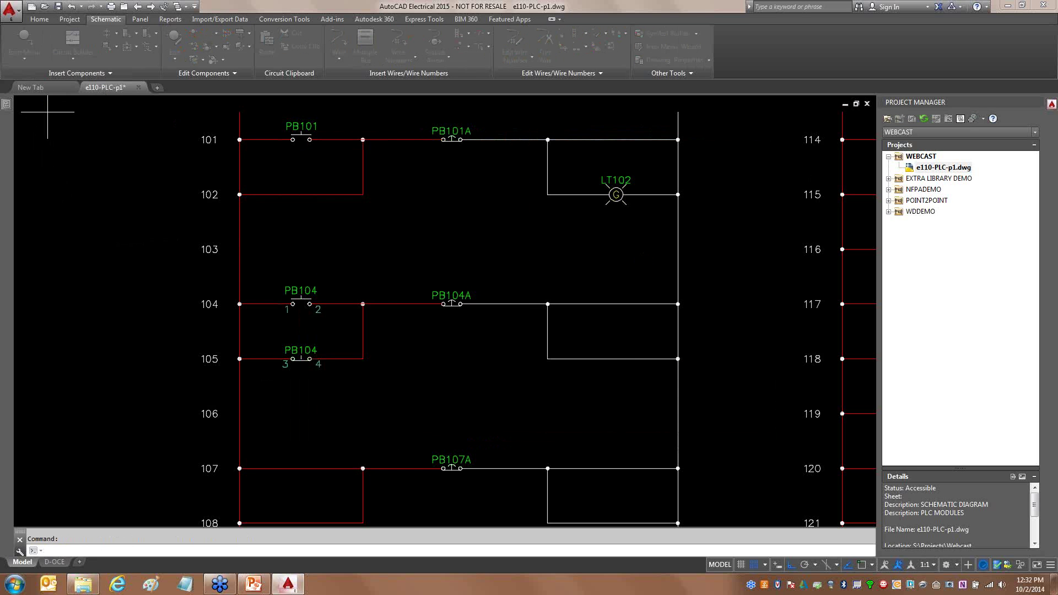
left_click(616, 359)
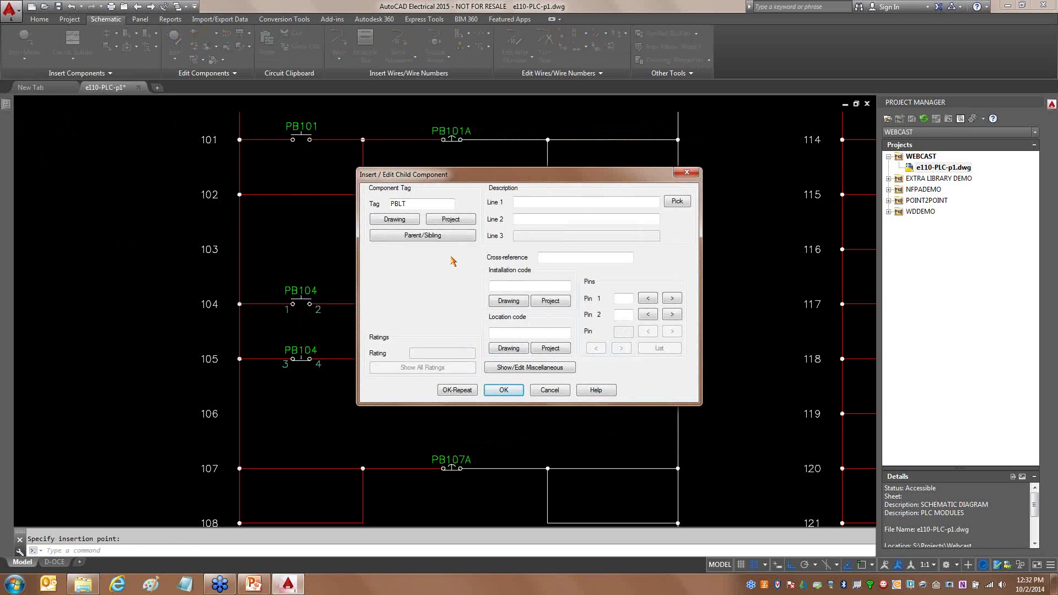
left_click(423, 236)
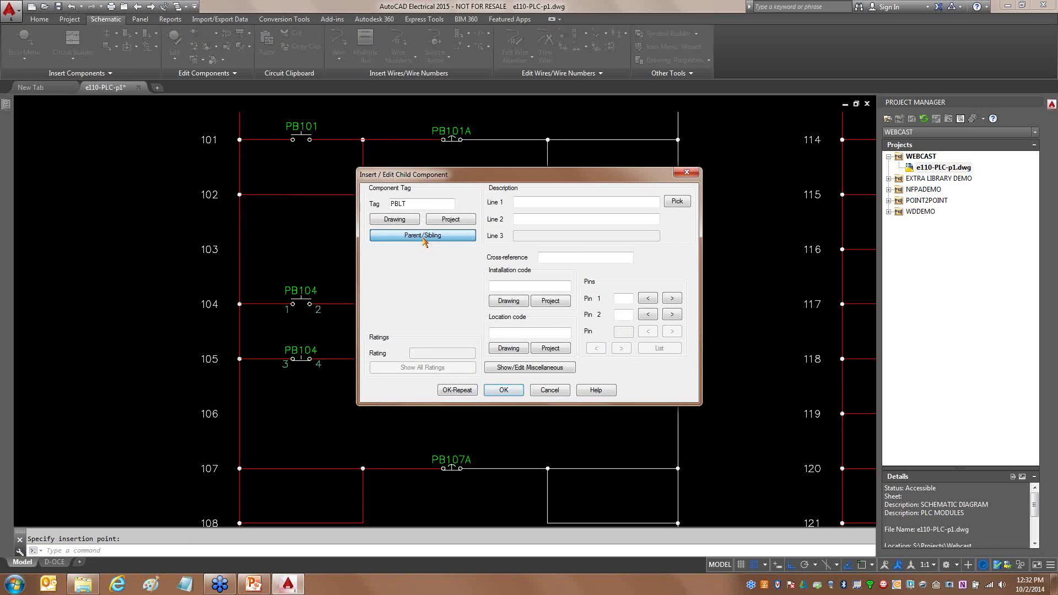
left_click(302, 302)
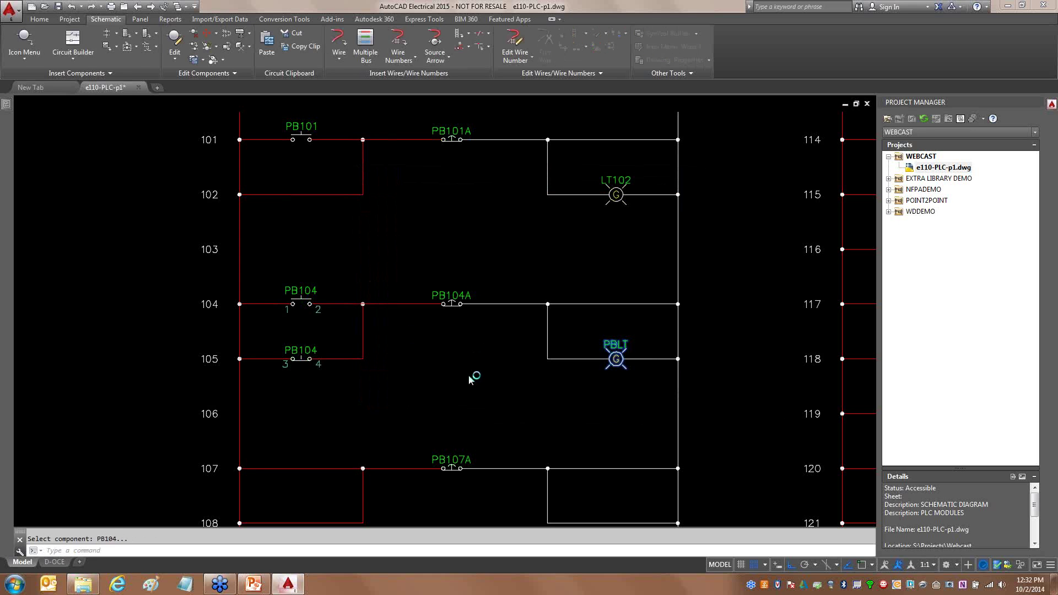
left_click(504, 390)
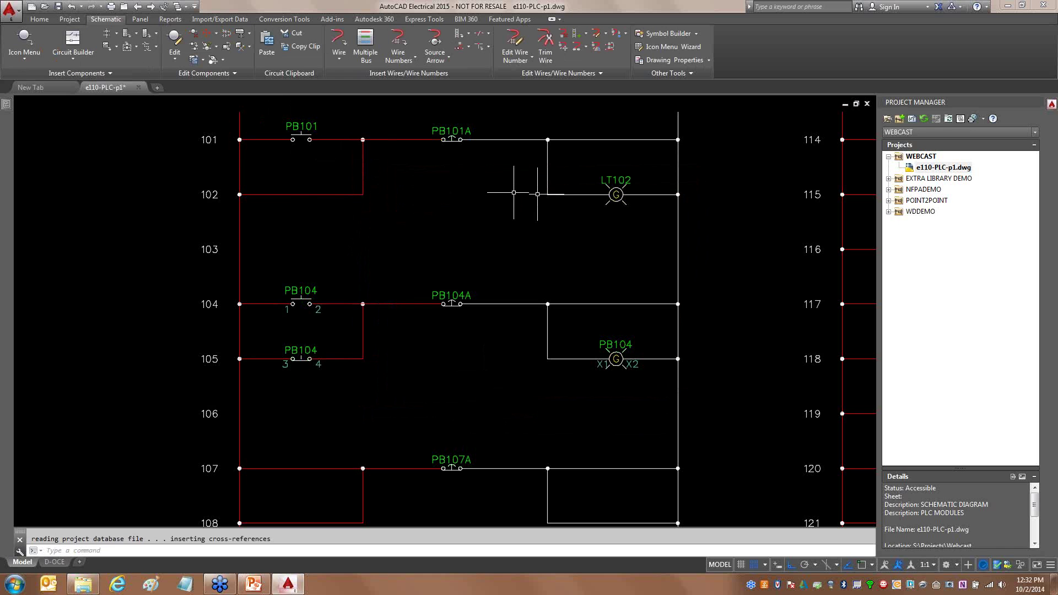
middle_click_drag(435, 240, 426, 172)
left_click(43, 58)
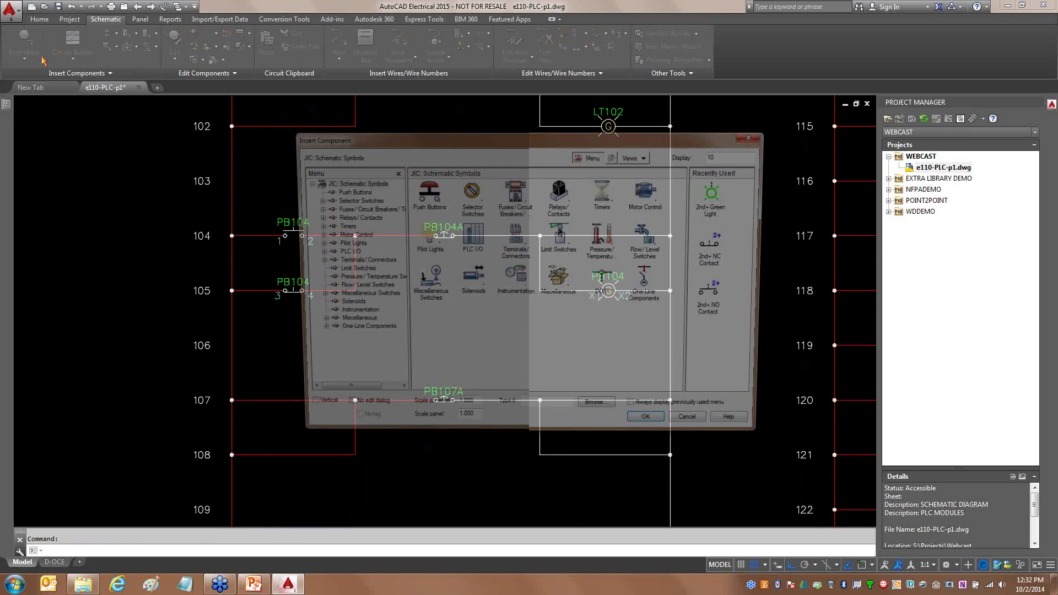
left_click(748, 138)
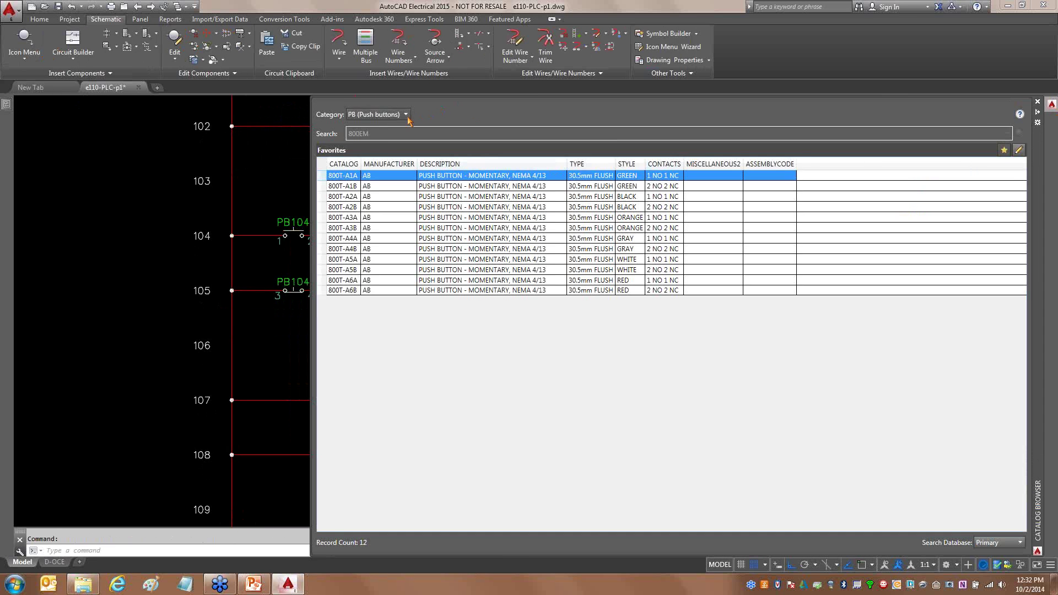
Insert the 800T-P16G green pilot light from the Catalog Browser's pilot lights category on line 108's white wire branch.
left_click(405, 114)
left_click(380, 148)
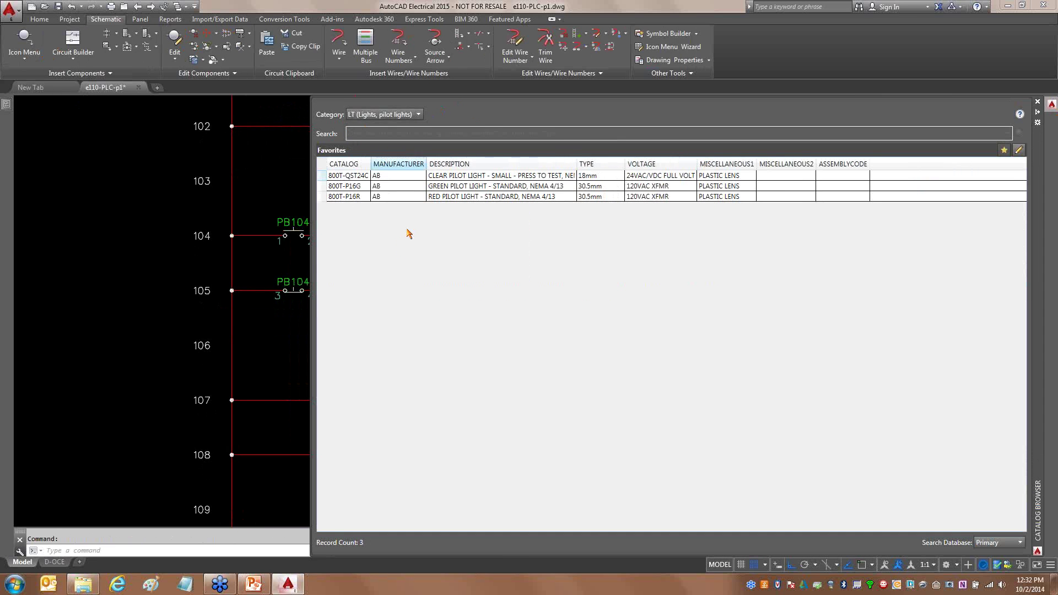
left_click(346, 188)
double_click(346, 188)
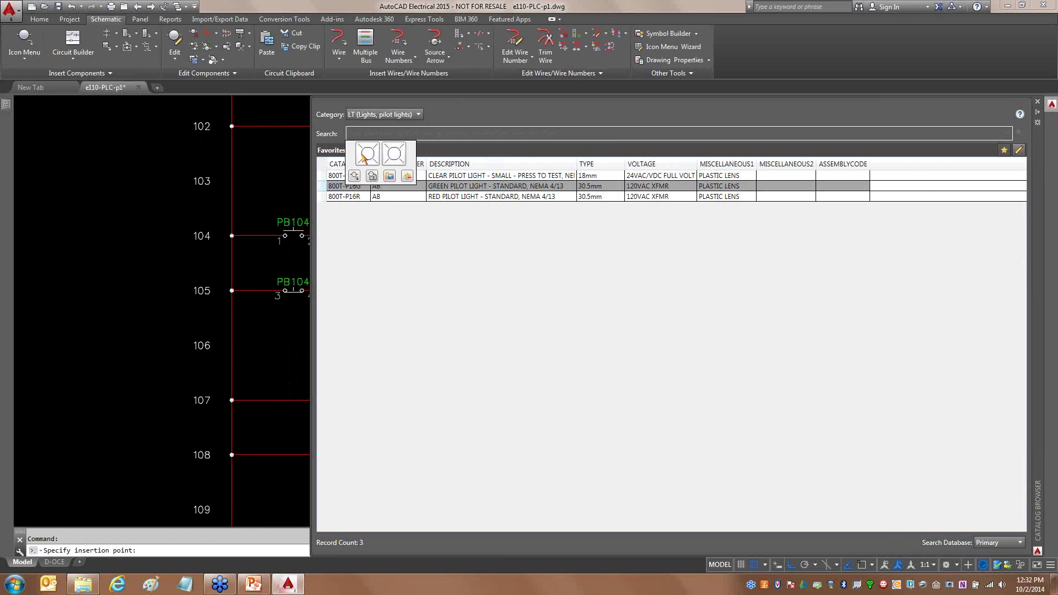
left_click(364, 159)
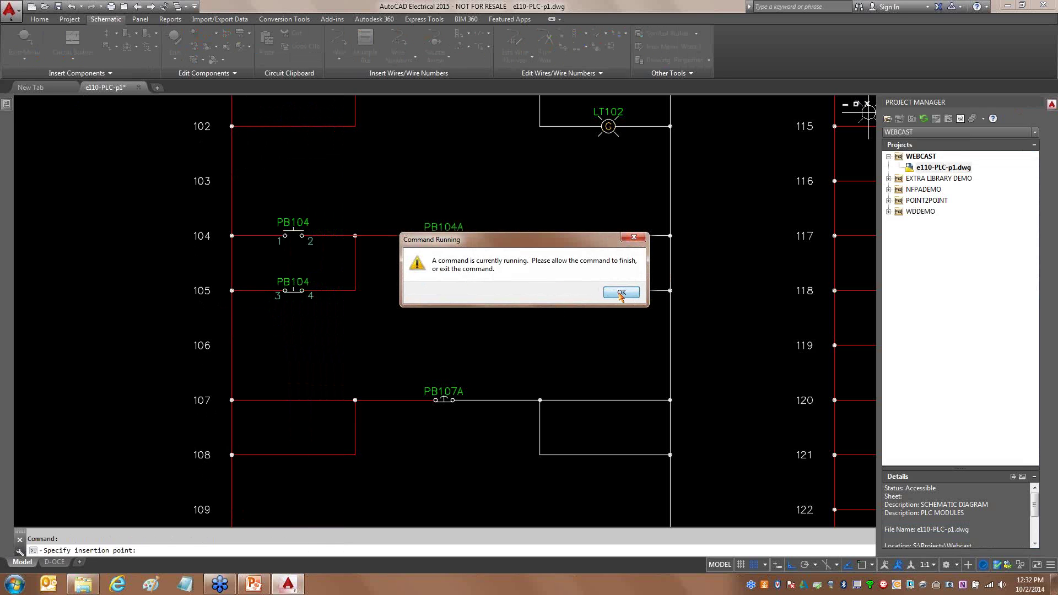
left_click(620, 292)
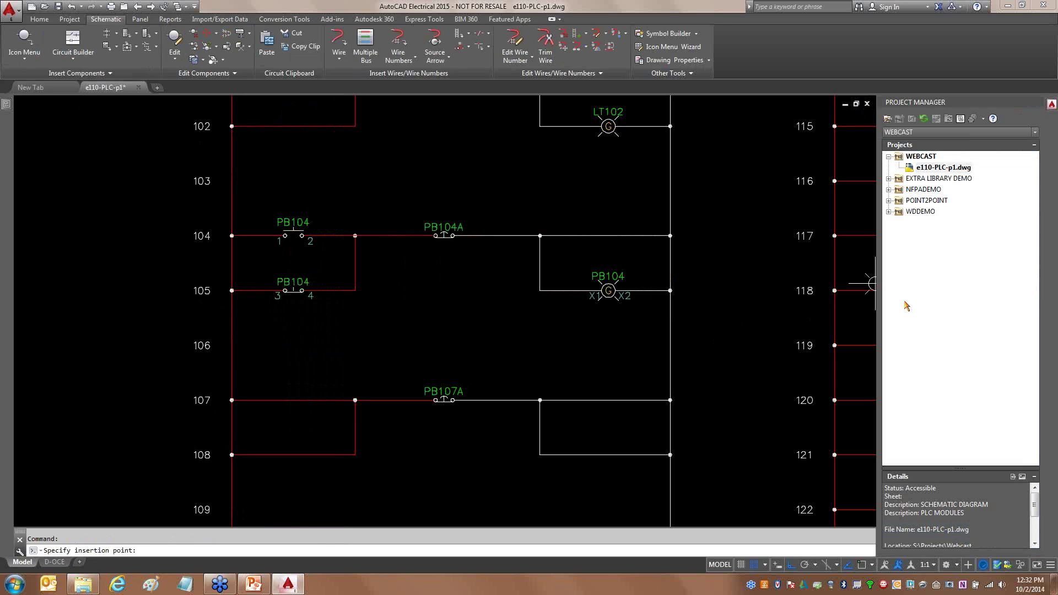
left_click(608, 454)
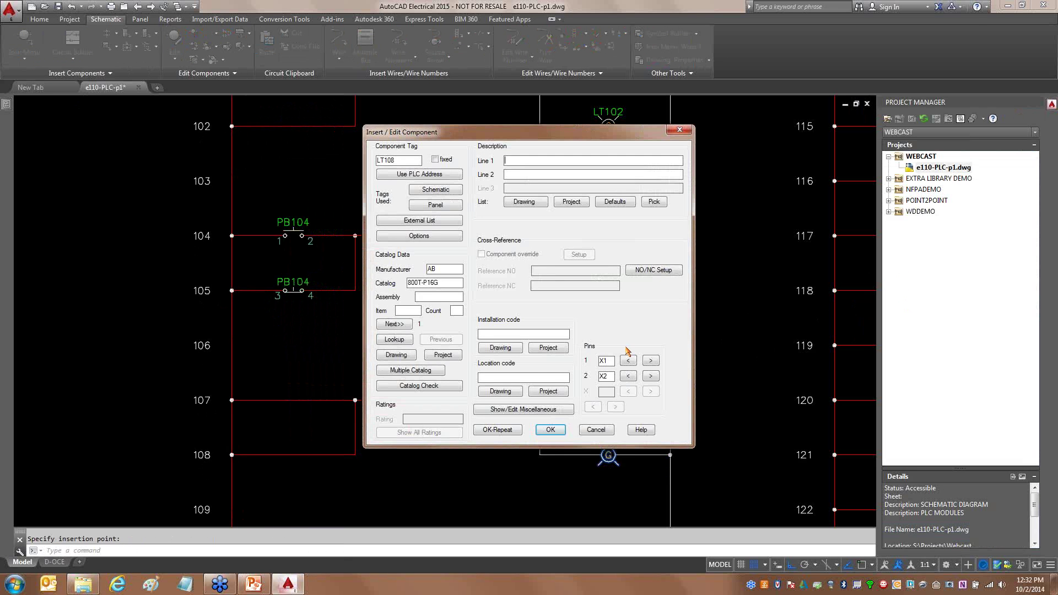
mouse_move(570, 352)
left_mouse_down()
mouse_move(543, 395)
mouse_move(566, 343)
left_mouse_up()
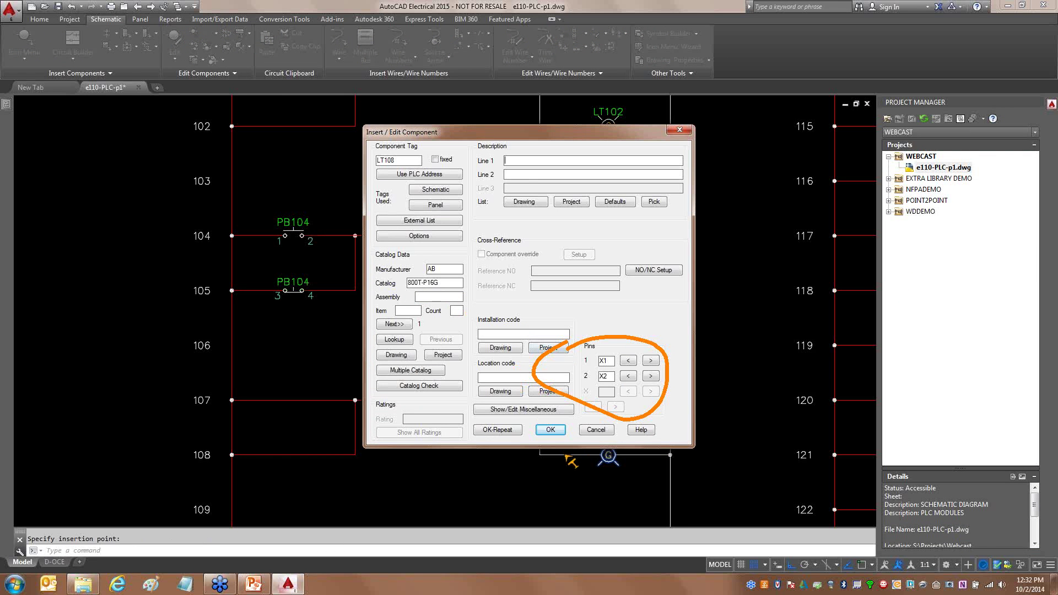
key("Escape")
left_click(553, 432)
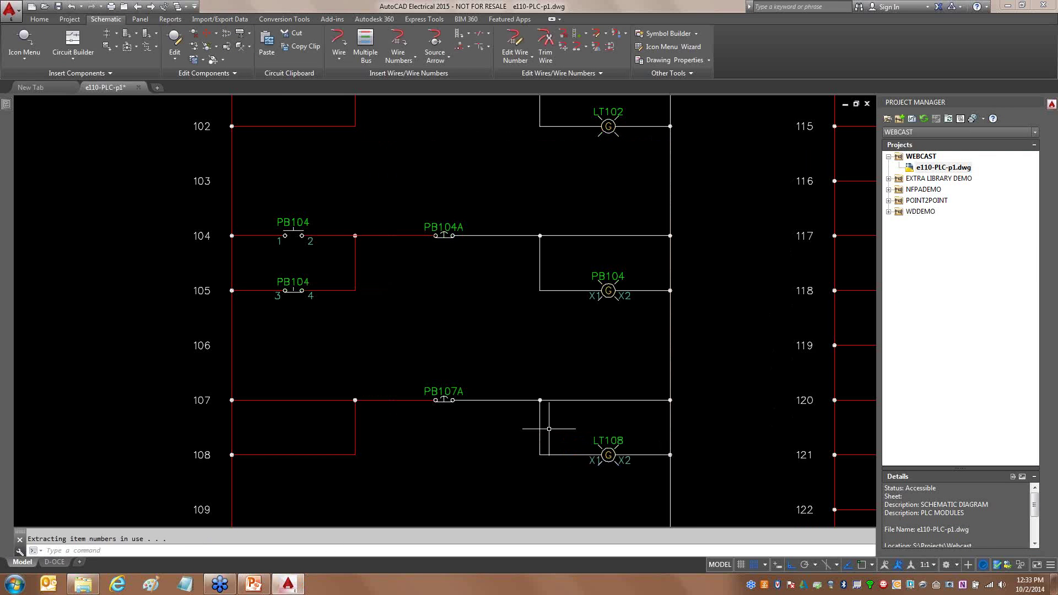
Search the Catalog Browser's push buttons category for 800T across all entries instead of just the favorites.
mouse_move(1049, 141)
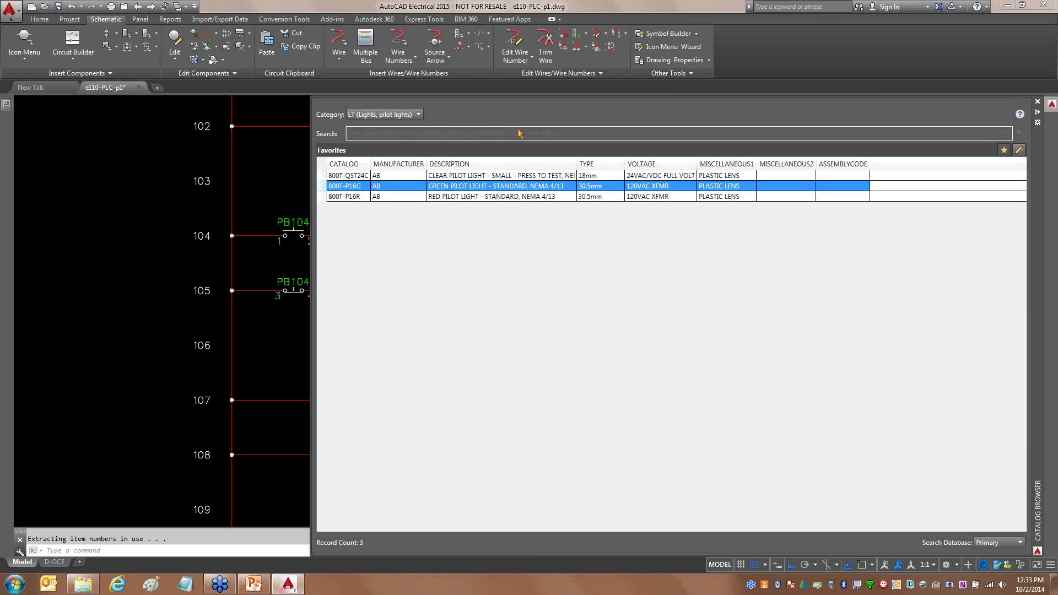
left_click(411, 116)
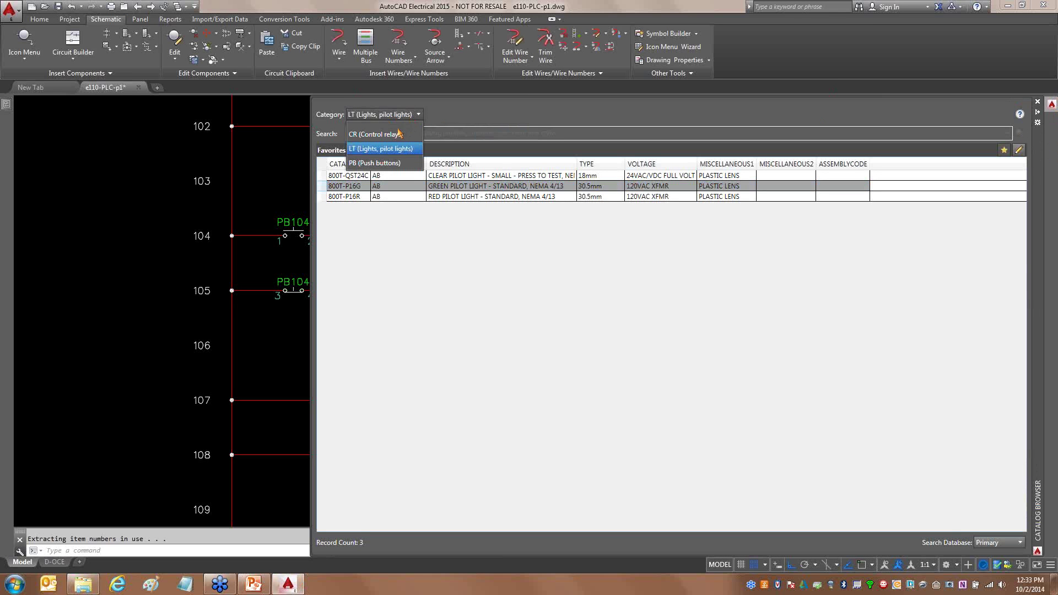
left_click(379, 162)
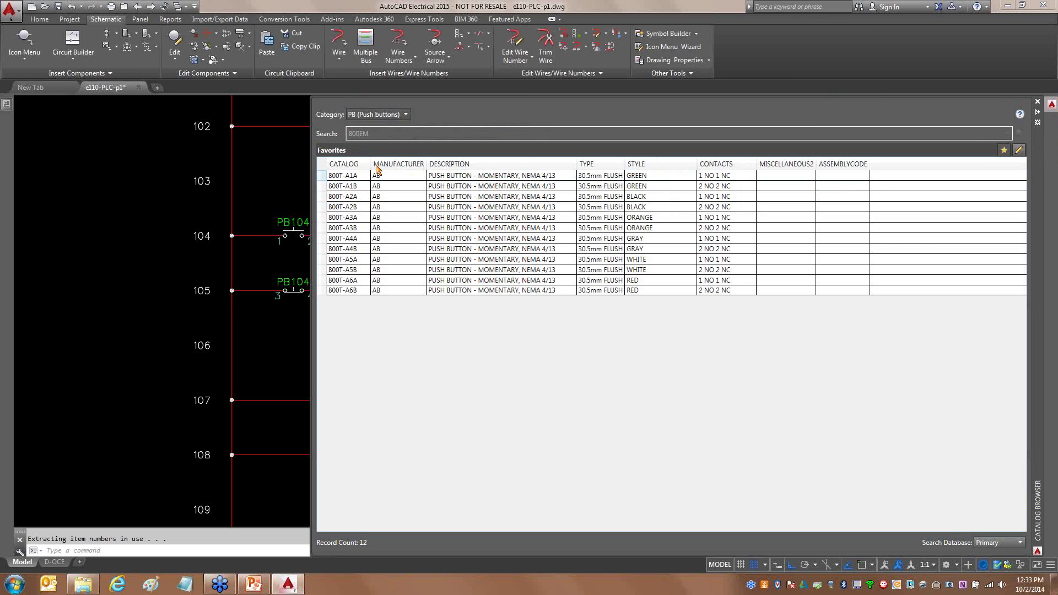
left_click(1004, 150)
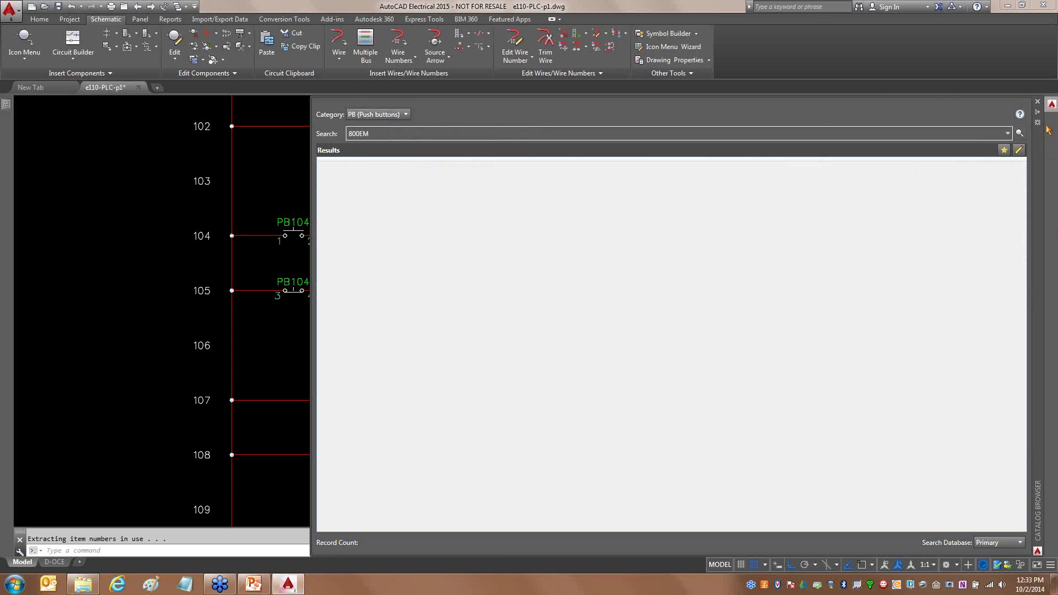
left_click(428, 133)
type("800T")
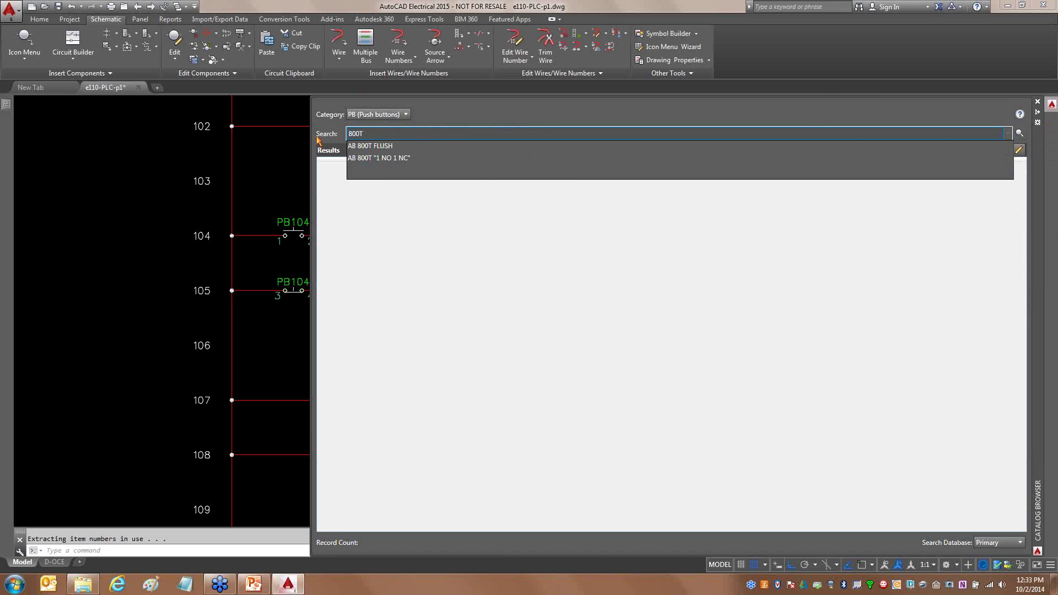
key("Return")
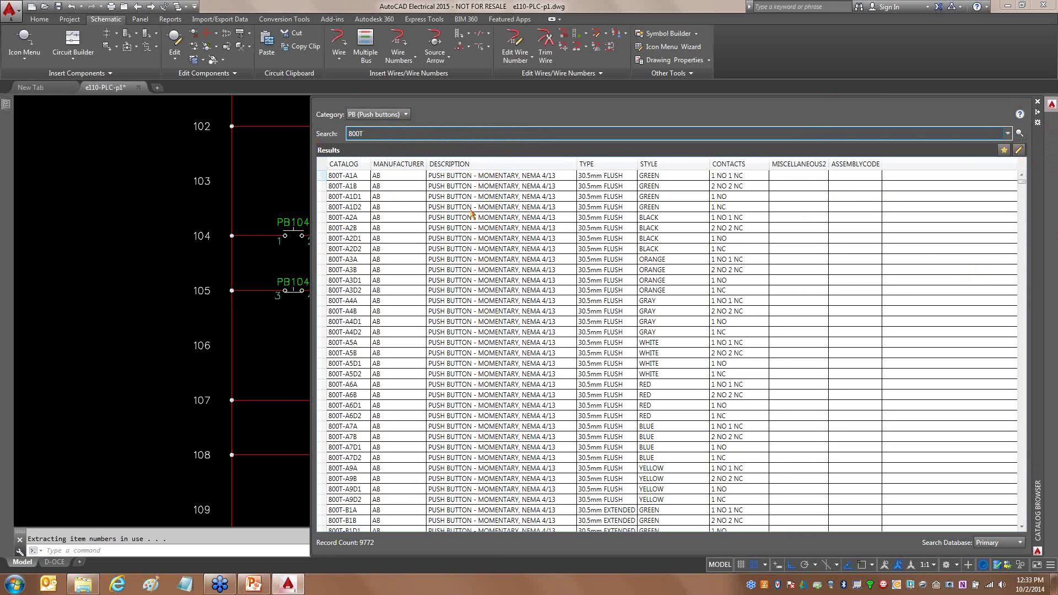
Examine the symbol, COILPINS and PINLIST columns of the 800T push button records in edit mode, and leave without saving.
left_click(346, 176)
left_click(1017, 151)
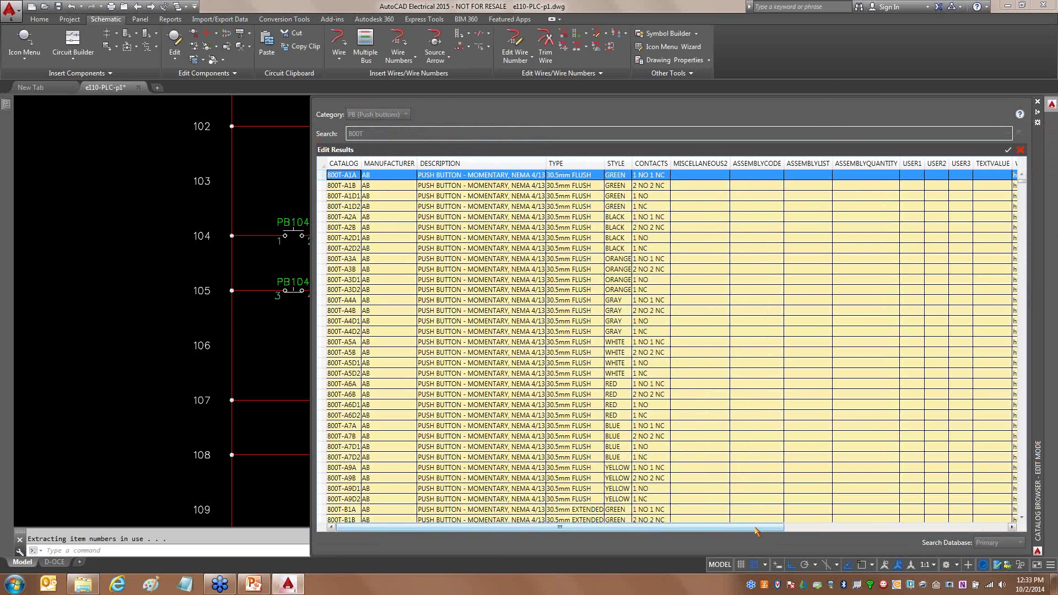
left_click_drag(743, 529, 1033, 529)
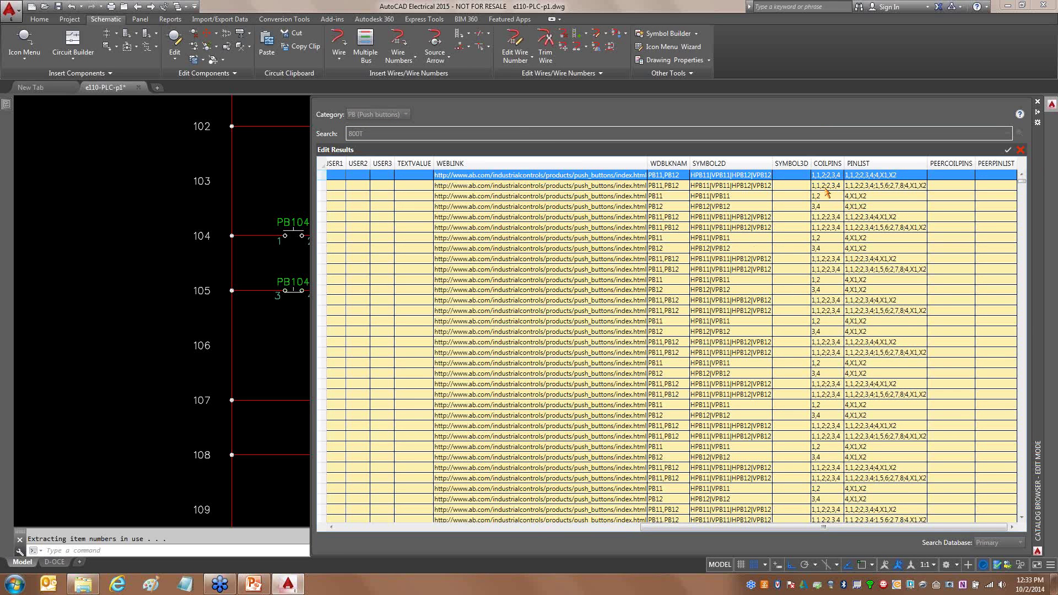
mouse_move(795, 151)
left_mouse_down()
mouse_move(849, 144)
mouse_move(968, 213)
mouse_move(965, 370)
mouse_move(887, 550)
mouse_move(787, 190)
mouse_move(825, 131)
left_mouse_up()
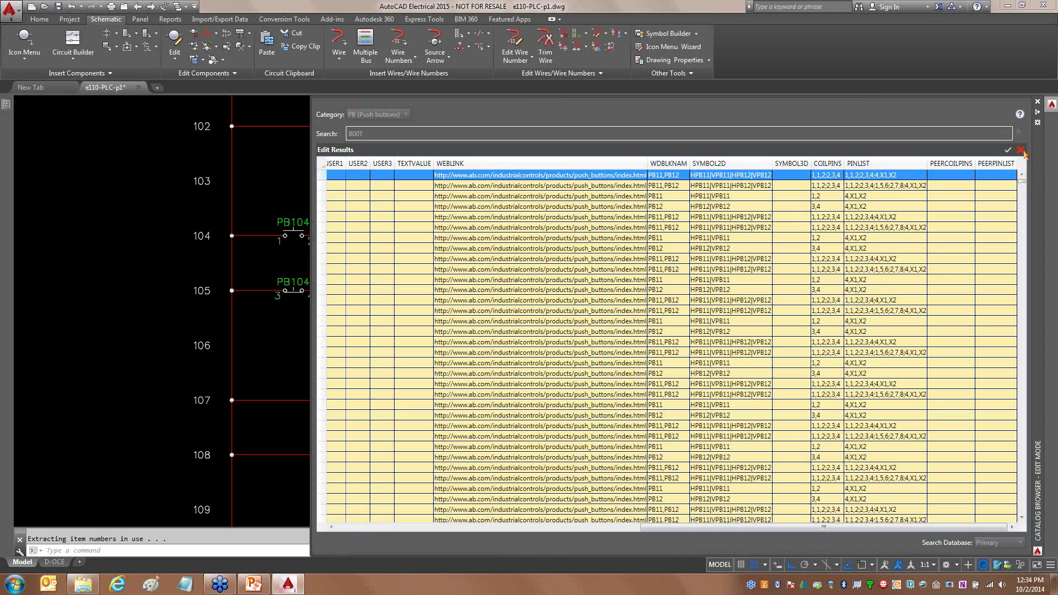
left_click(1020, 150)
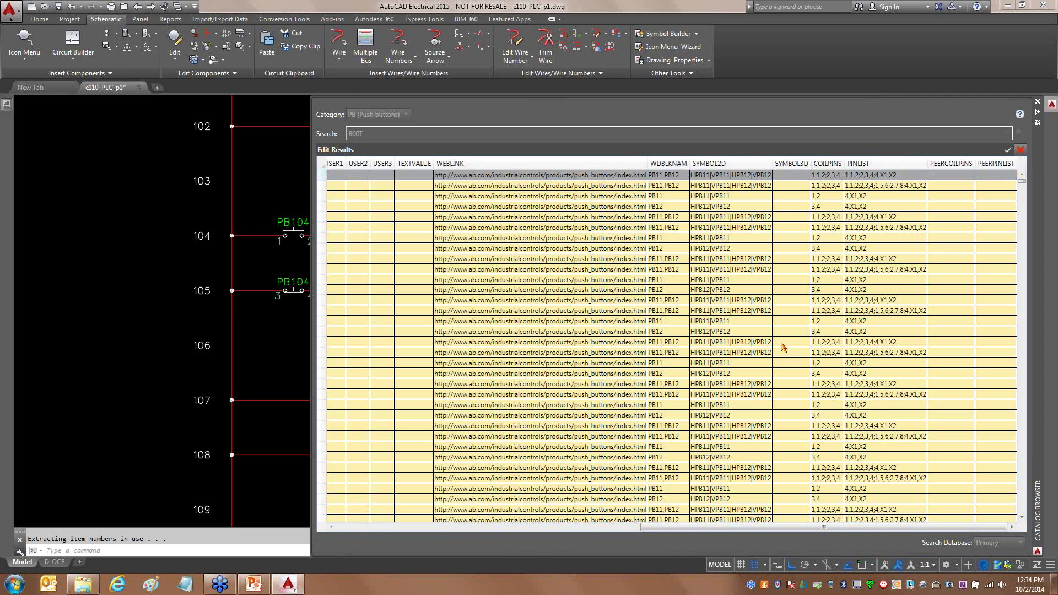
View the symbols linked to 800T-A1A and the catalog database files in the Catalogs folder, and return to the drawing.
left_click(354, 179)
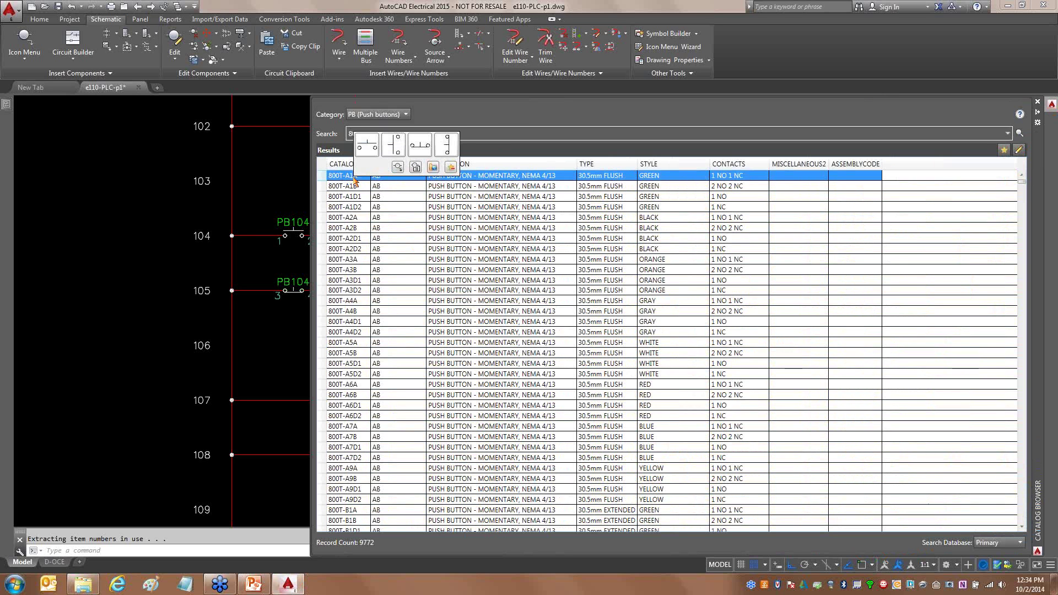
left_click(558, 133)
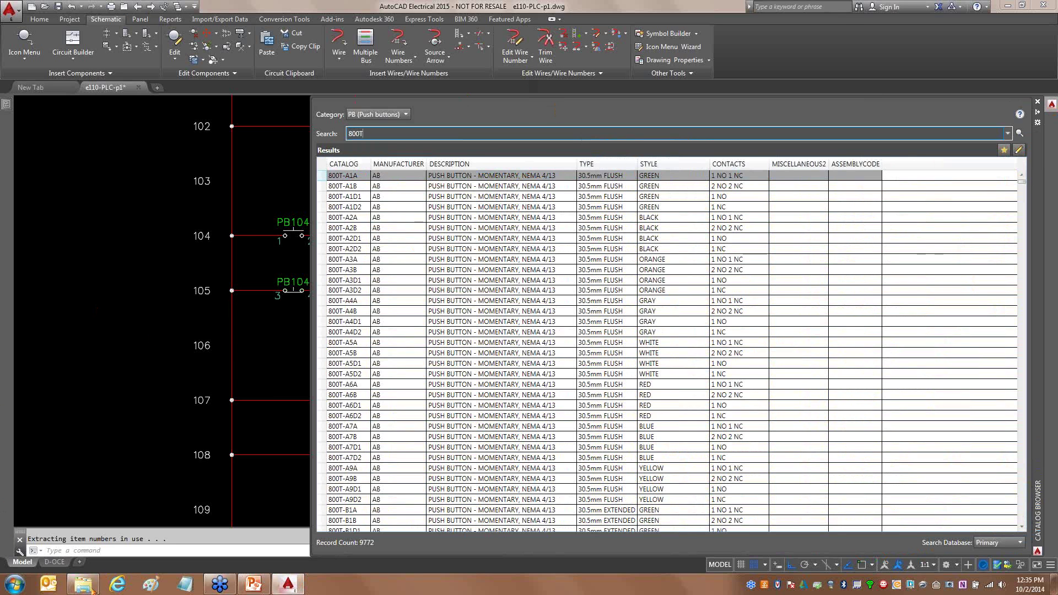
left_click(84, 584)
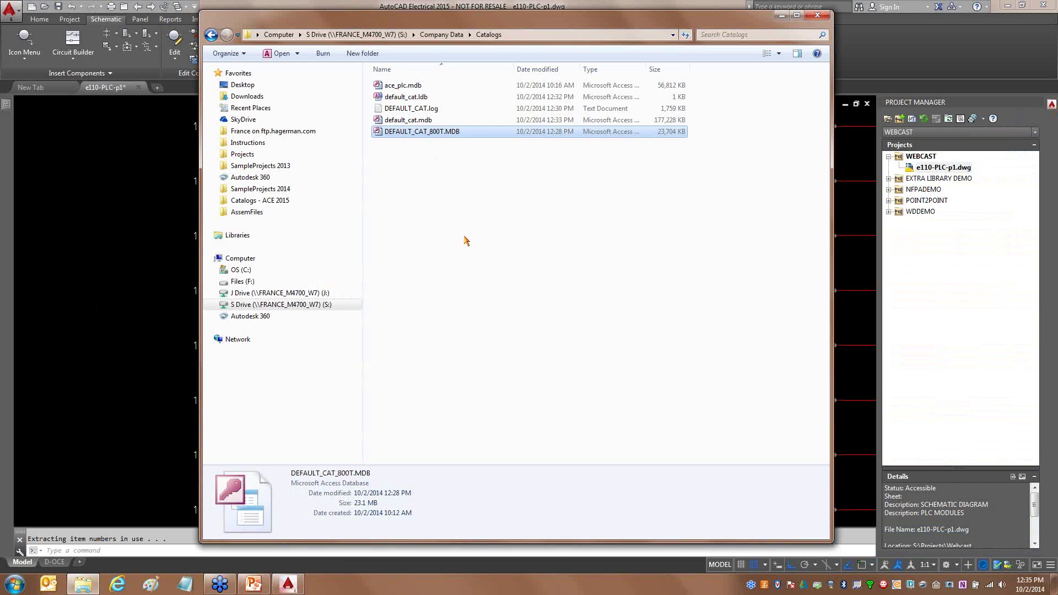
key("alt+Tab")
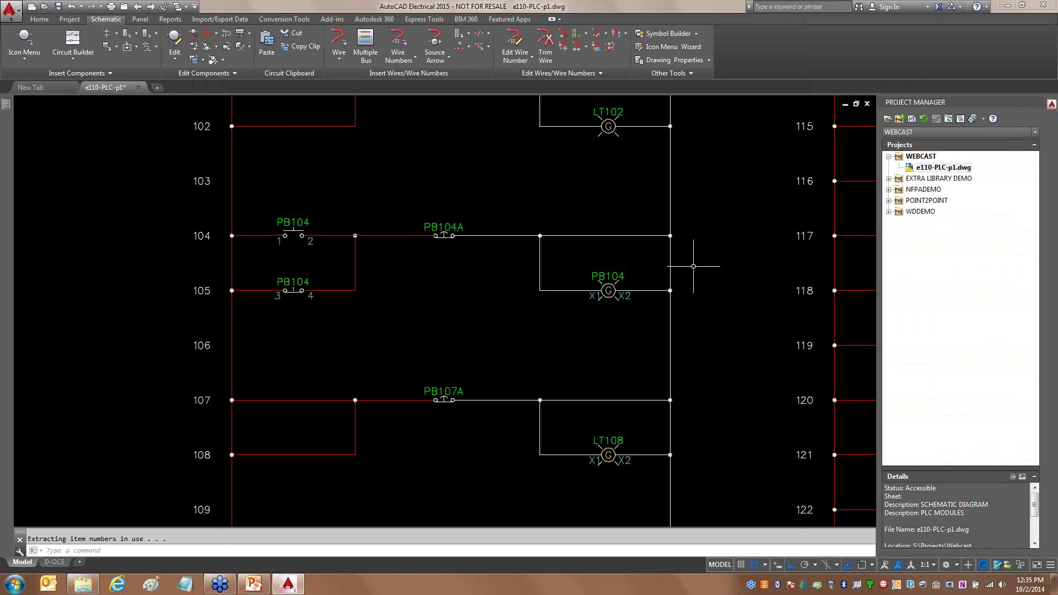
Place an Allen-Bradley 1747-L20A PLC module as a vertical module in graphics style 2 at line 114 of the second ladder.
scroll(685, 266, "down", 2)
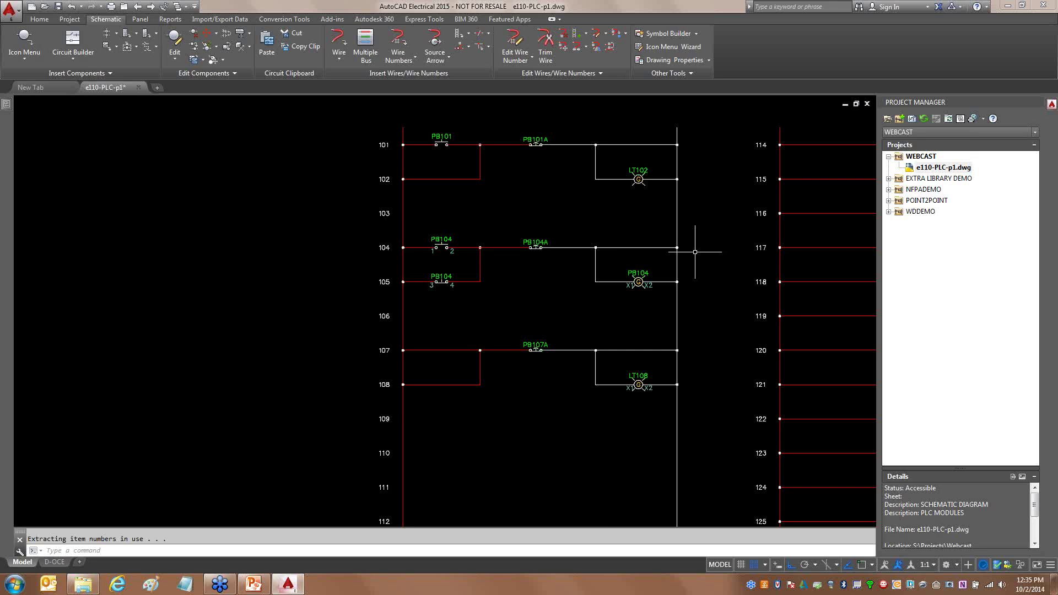
middle_click_drag(690, 256, 99, 246)
scroll(276, 241, "down", 2)
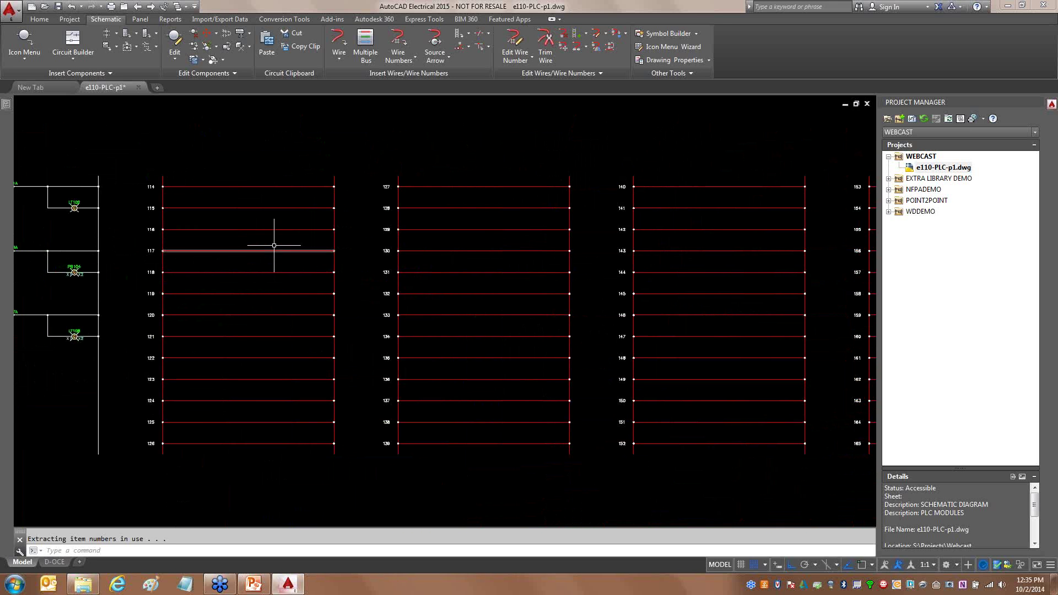
middle_click_drag(276, 241, 432, 224)
scroll(378, 224, "up", 2)
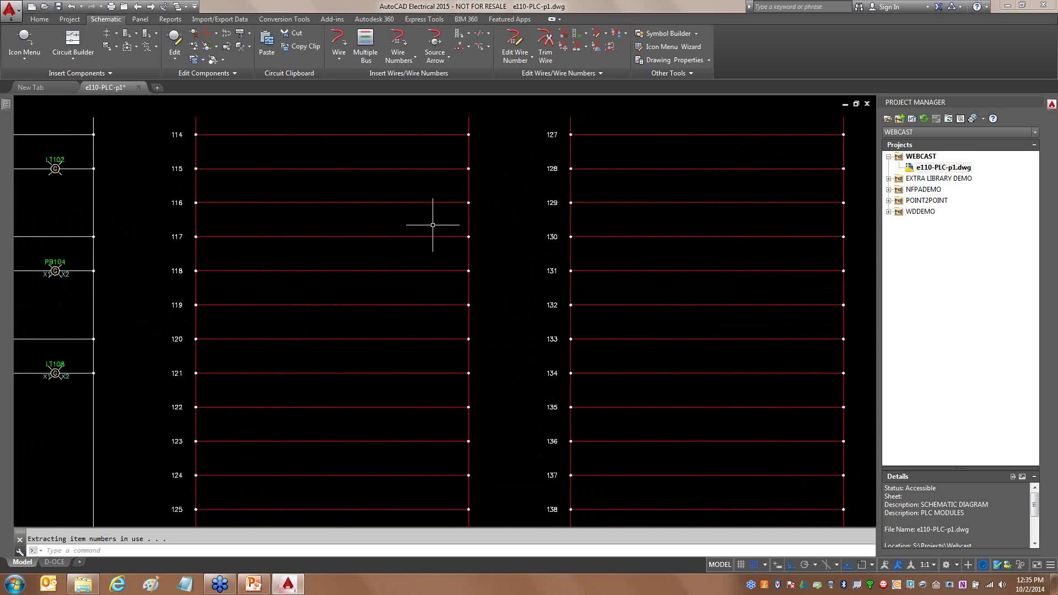
scroll(432, 224, "down", 2)
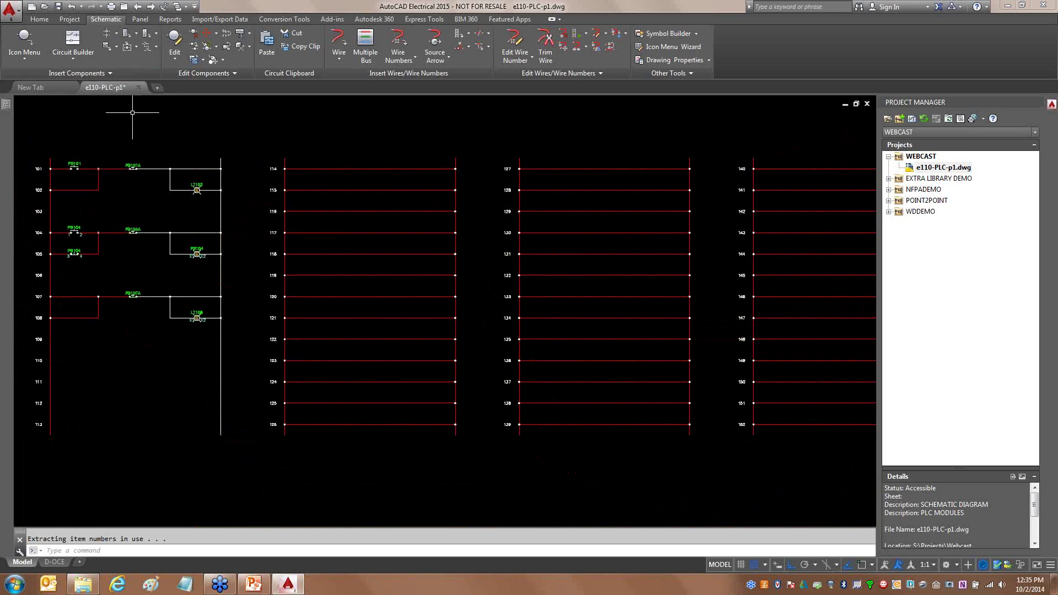
left_click(127, 35)
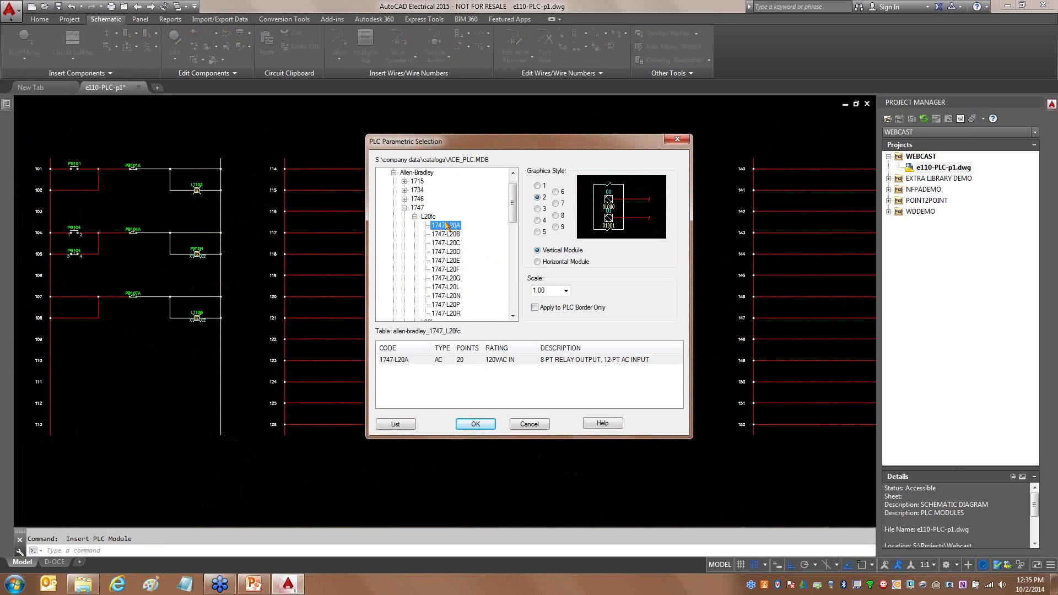
left_click(504, 361)
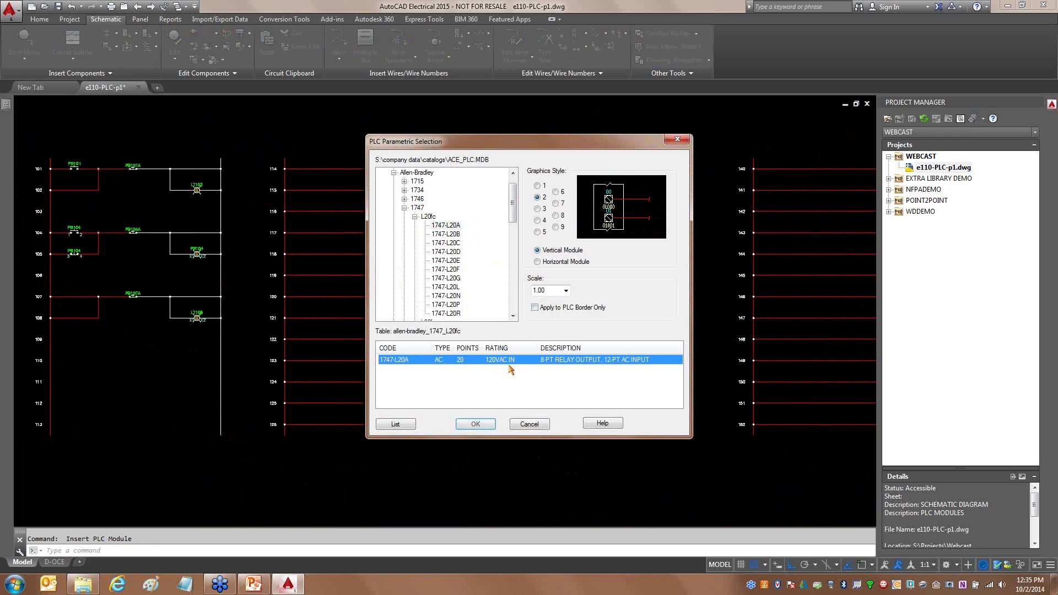
left_click(477, 429)
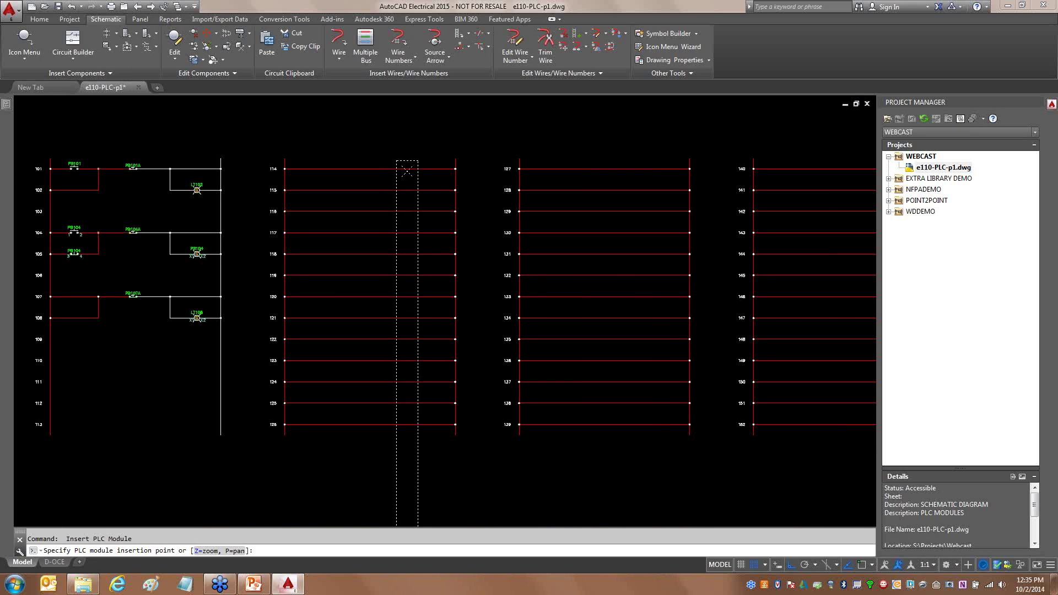
left_click(404, 168)
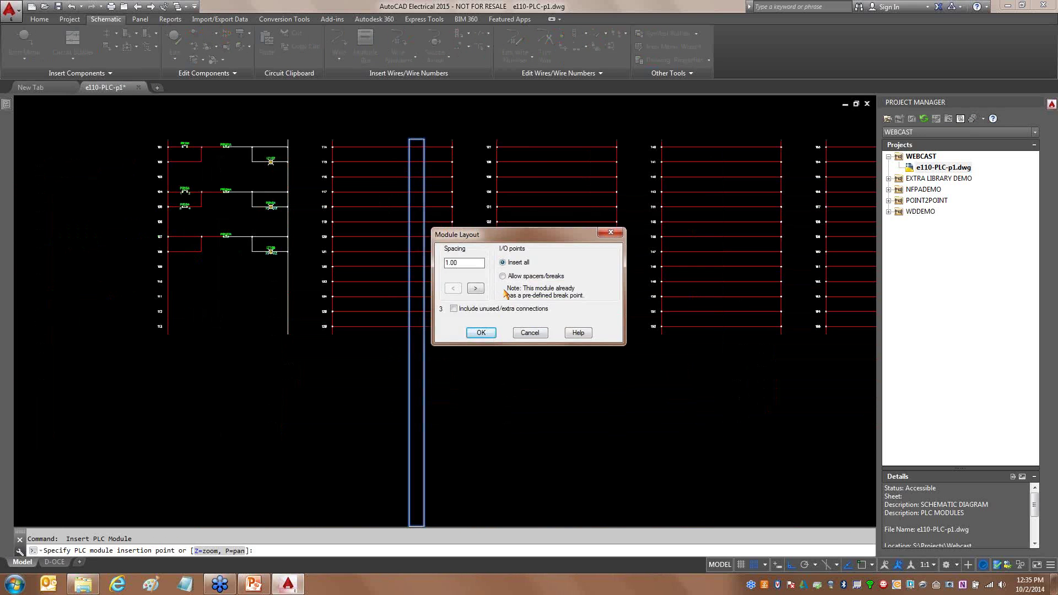
Insert all the PLC module's I/O points at 1.00 spacing, with module number 1 and beginning address O:01/00.
left_click(478, 334)
left_click(463, 284)
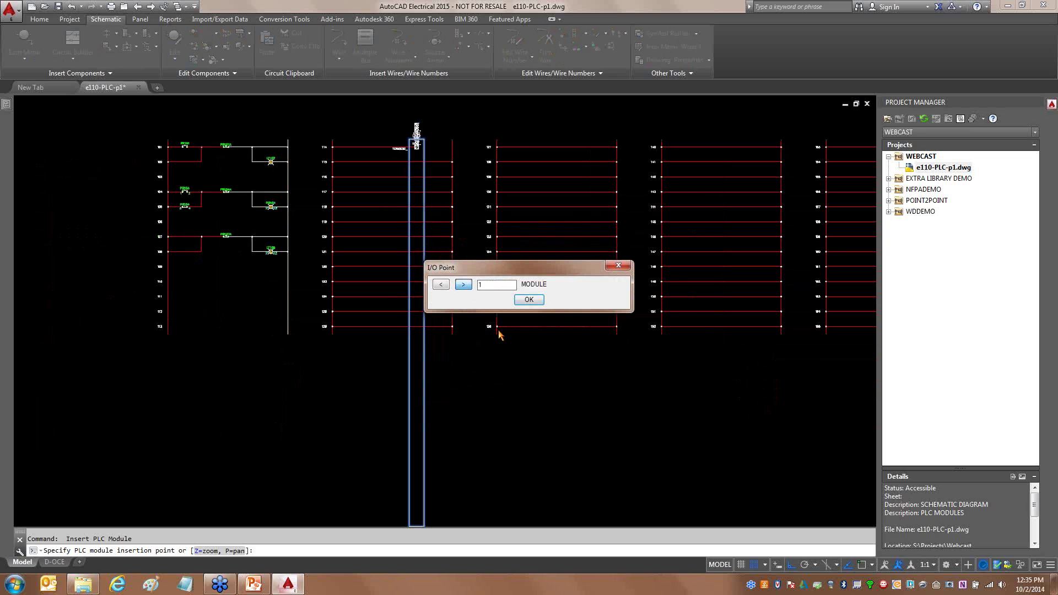
left_click(529, 300)
left_click(487, 295)
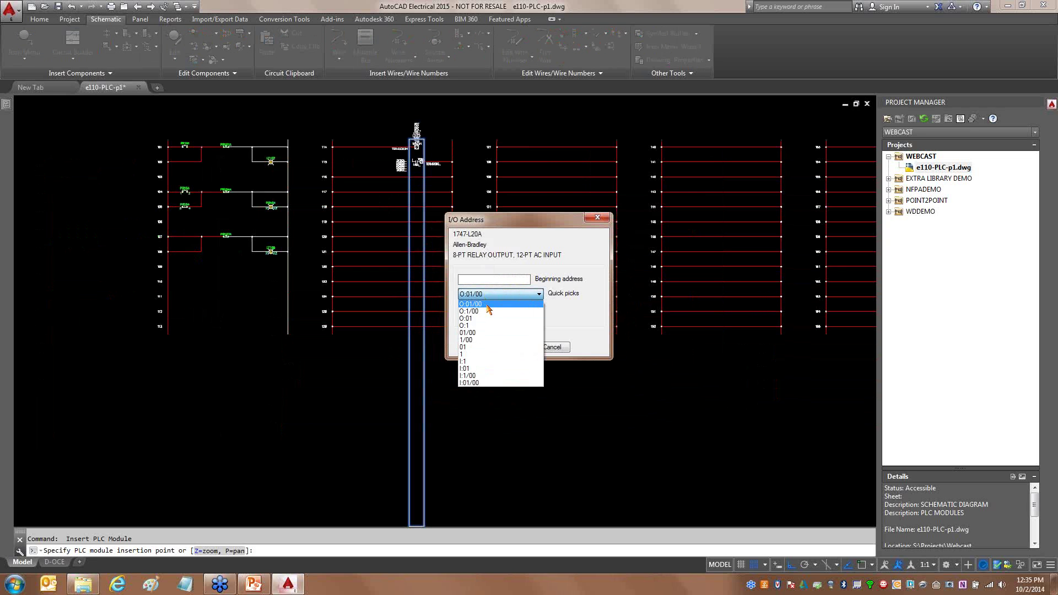
left_click(486, 305)
left_click(502, 347)
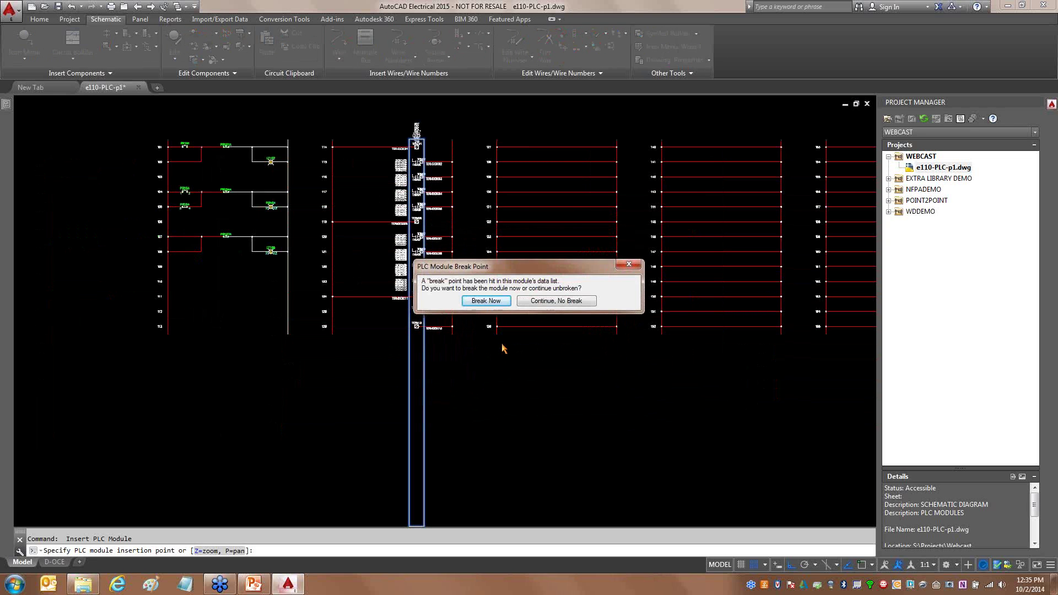
Break the PLC module at its break point and place the remaining section at line 127 of the third ladder.
left_click(484, 300)
left_click(634, 176)
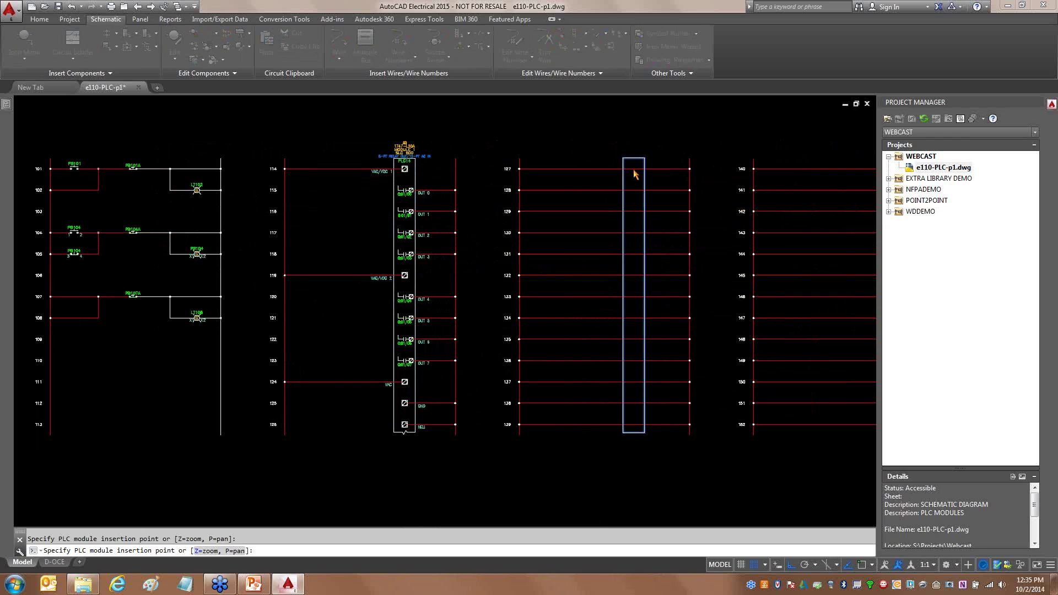
left_click(481, 334)
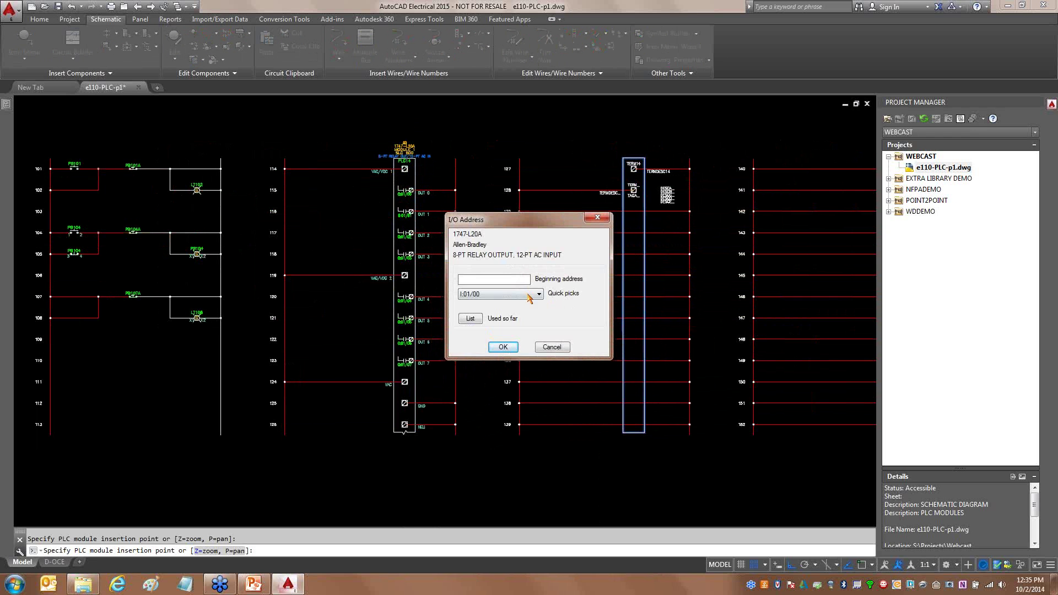
Set the input section's beginning address to I:01/00 and continue its I/O addressing in decimal.
left_click(528, 294)
left_click(511, 312)
left_click(529, 294)
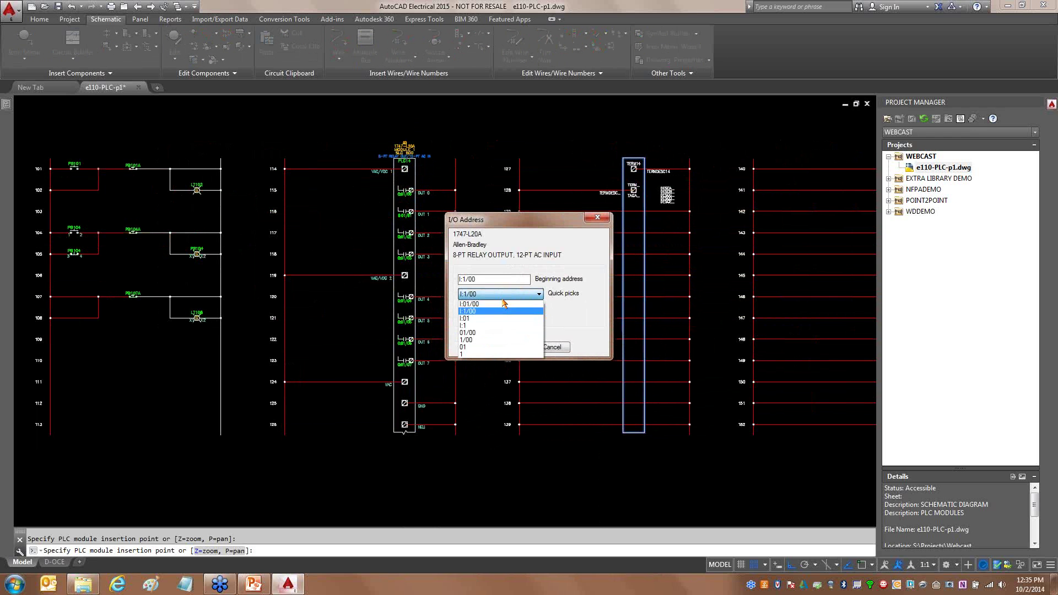
left_click(502, 305)
left_click(503, 347)
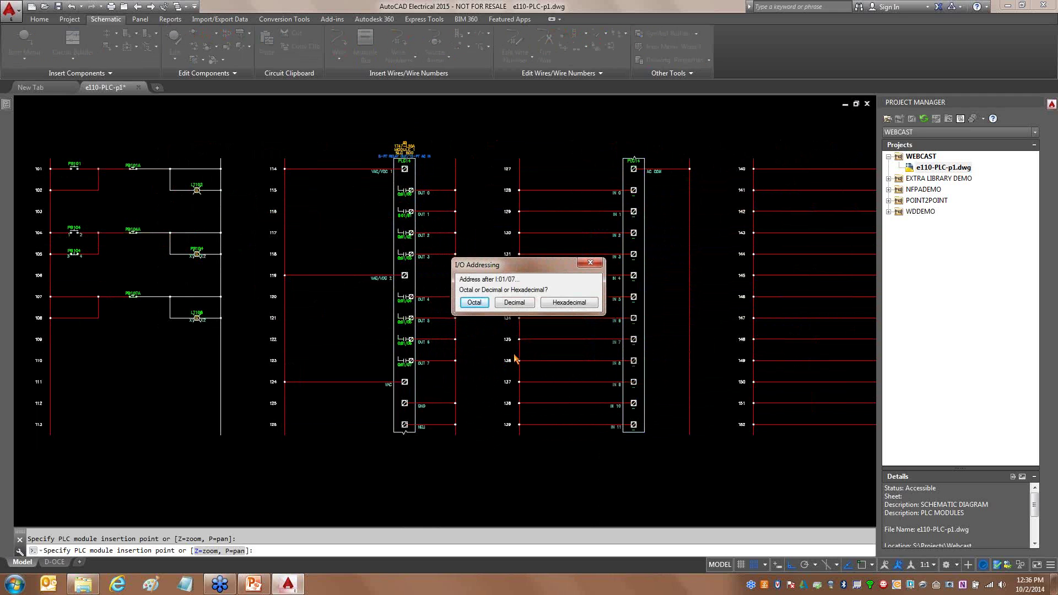
mouse_move(526, 267)
left_mouse_down()
mouse_move(495, 113)
mouse_move(523, 114)
left_mouse_up()
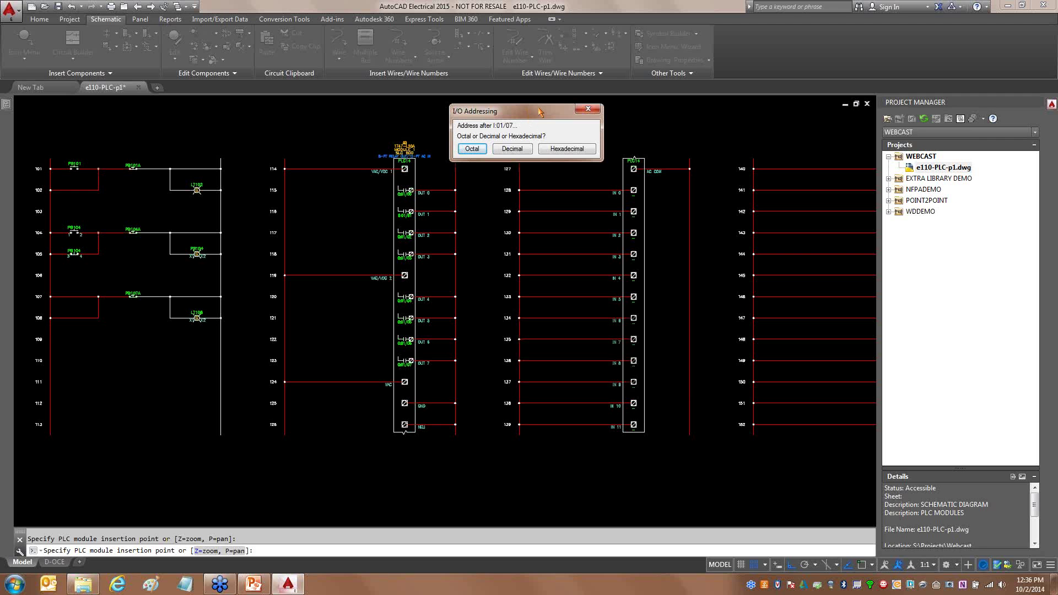
left_click(511, 150)
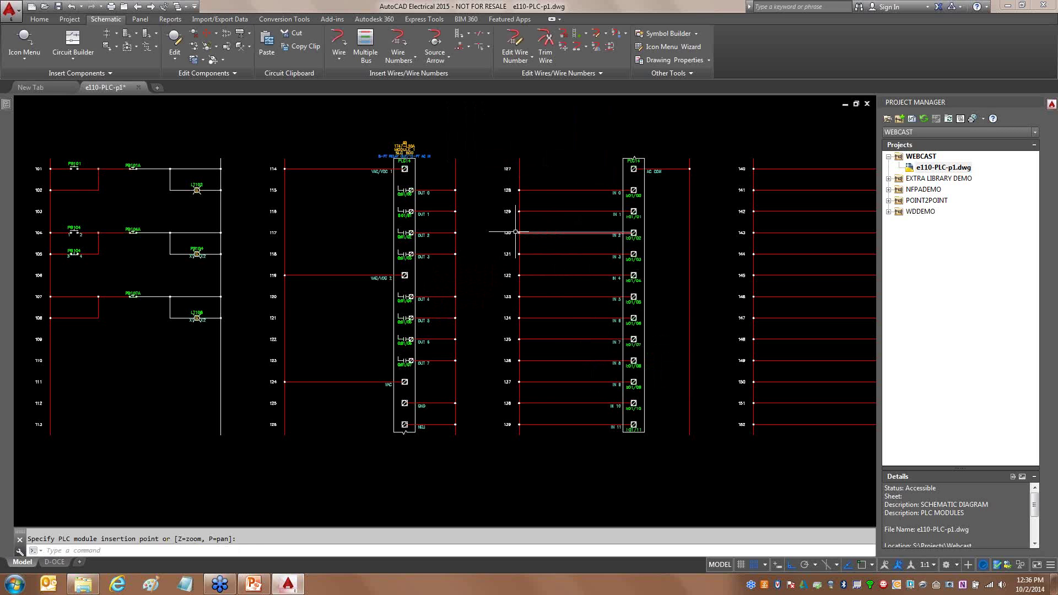
Review the component tag, wire number and cross-reference formats in the WEBCAST project properties.
left_click(922, 157)
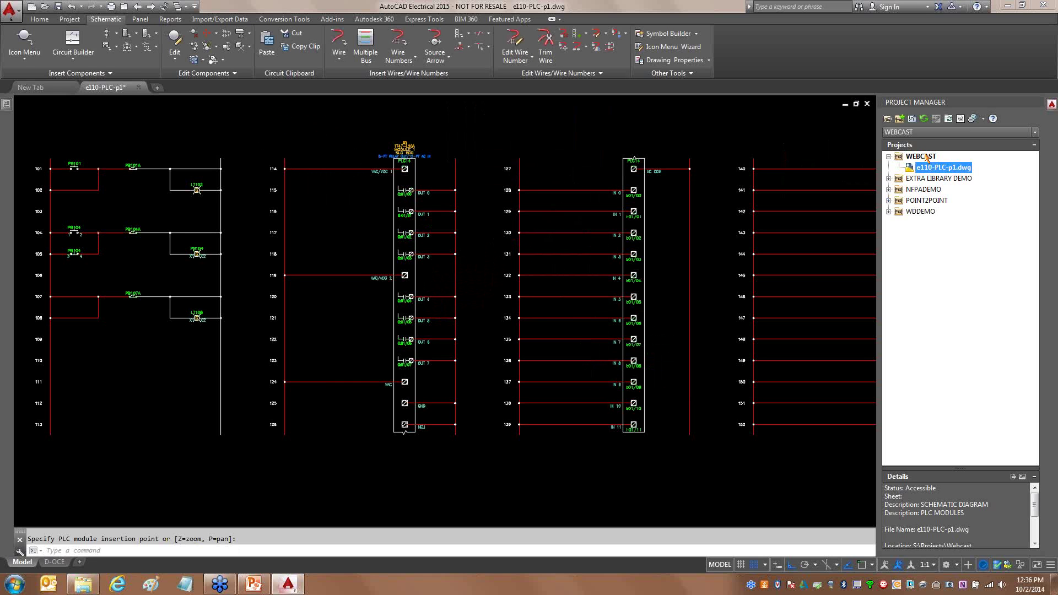
right_click(923, 159)
left_click(958, 422)
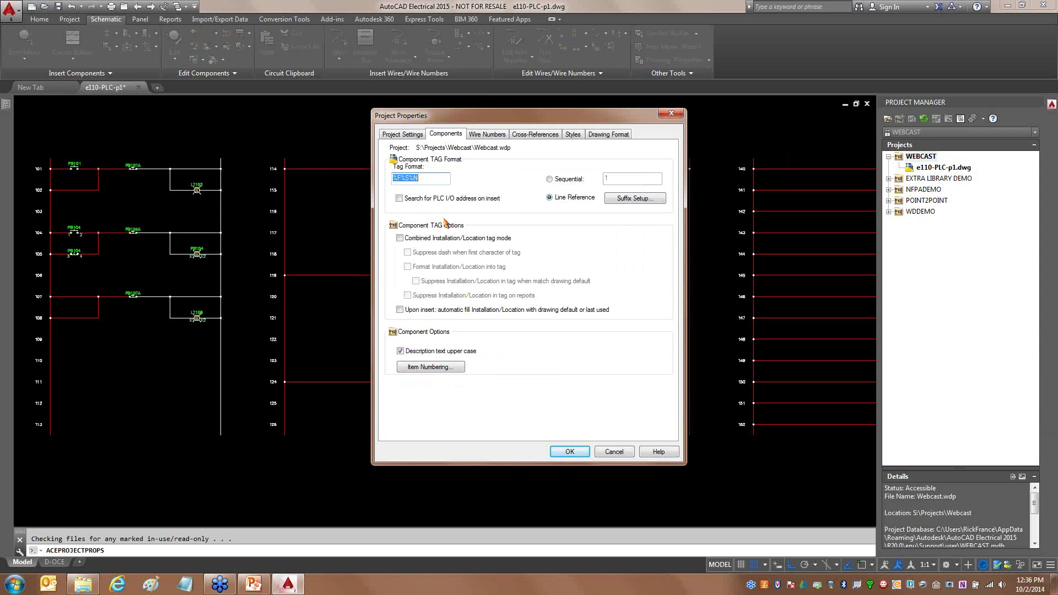
left_click(444, 175)
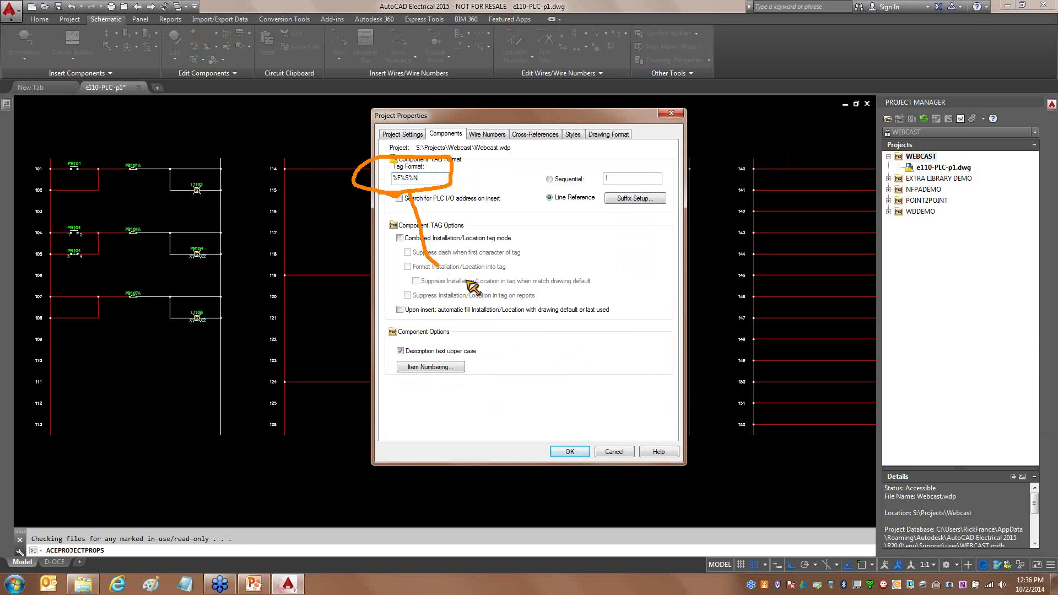
left_click(487, 134)
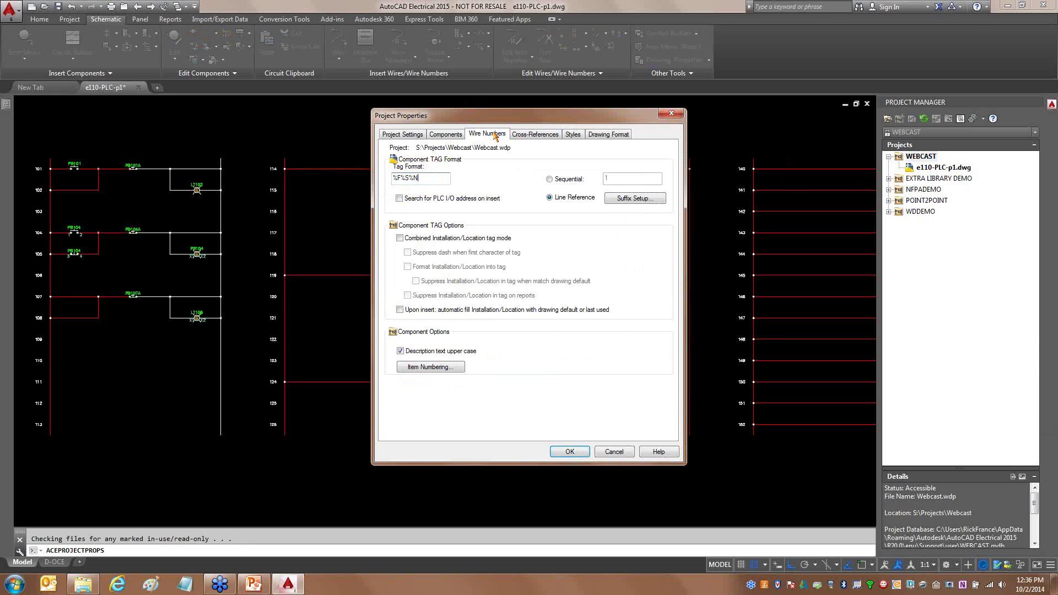
left_click(429, 181)
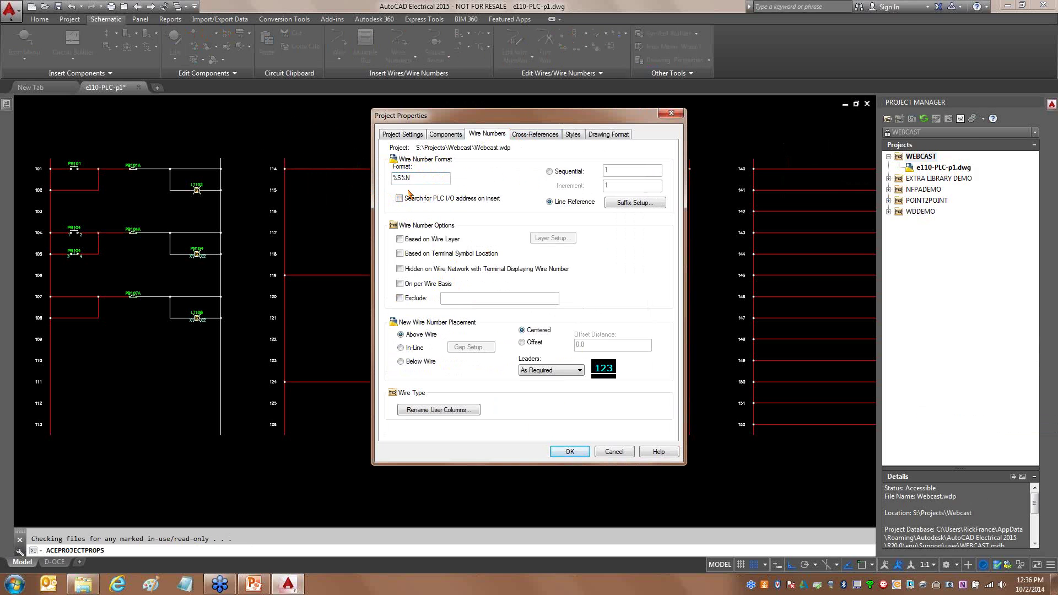
left_click(534, 138)
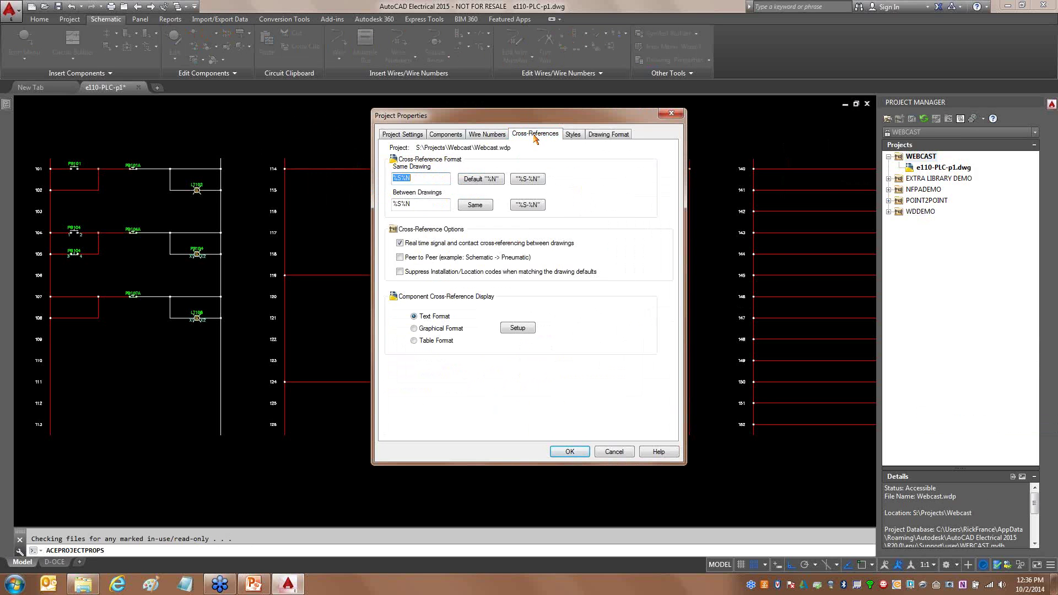
Review the project's drawing format and line reference number setup, keep the Sheet and numbers style, and close the properties.
left_click(605, 136)
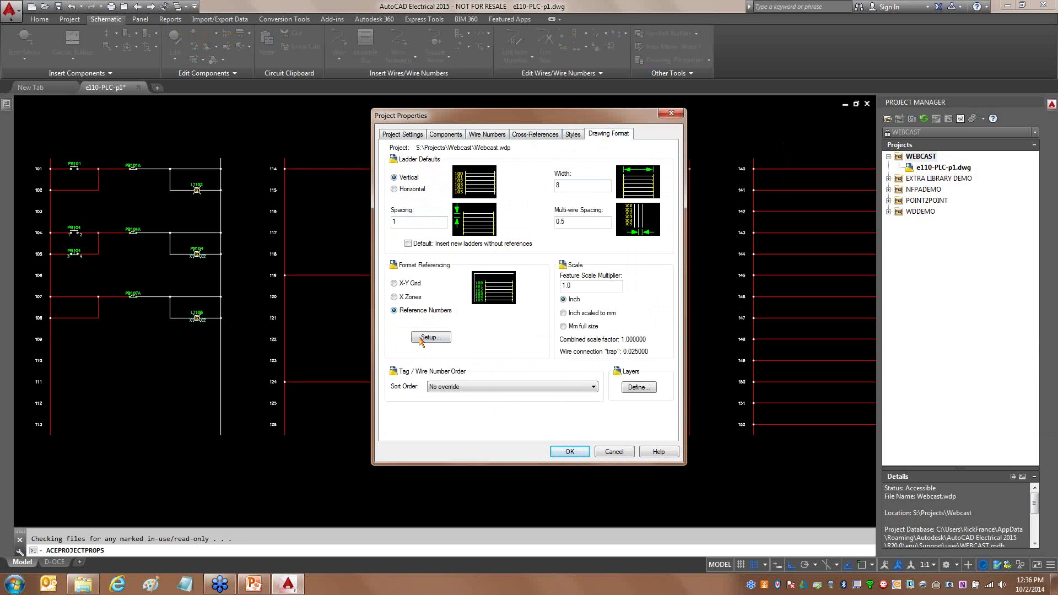
left_click(429, 337)
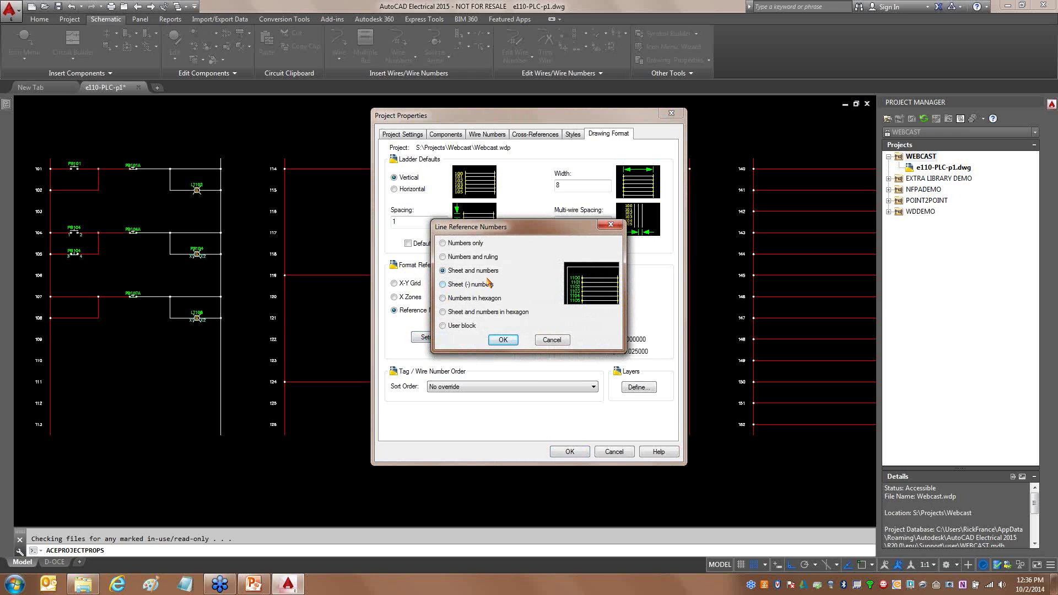
left_click(503, 340)
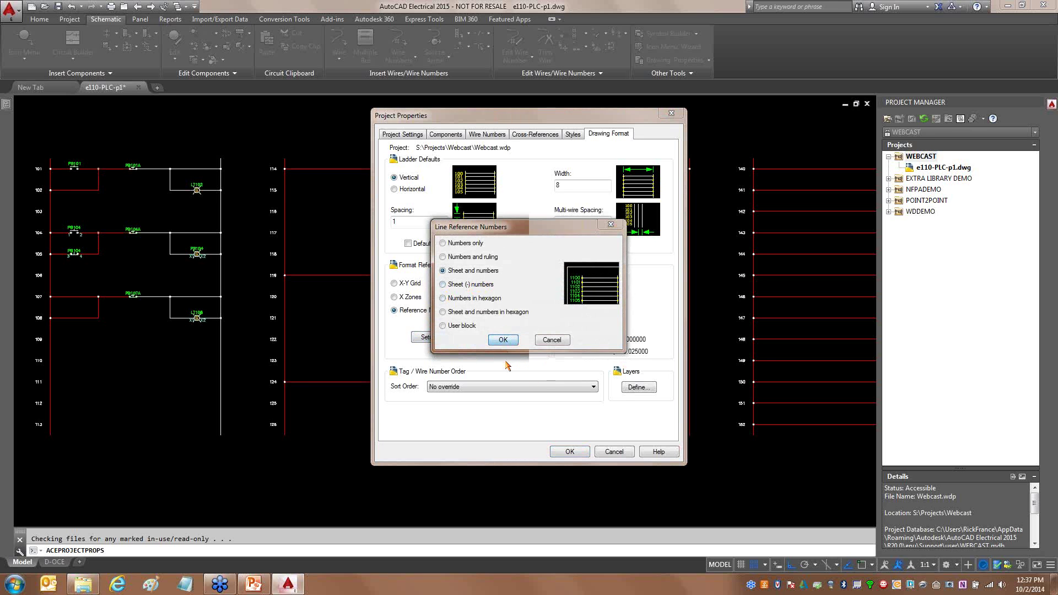
left_click(568, 452)
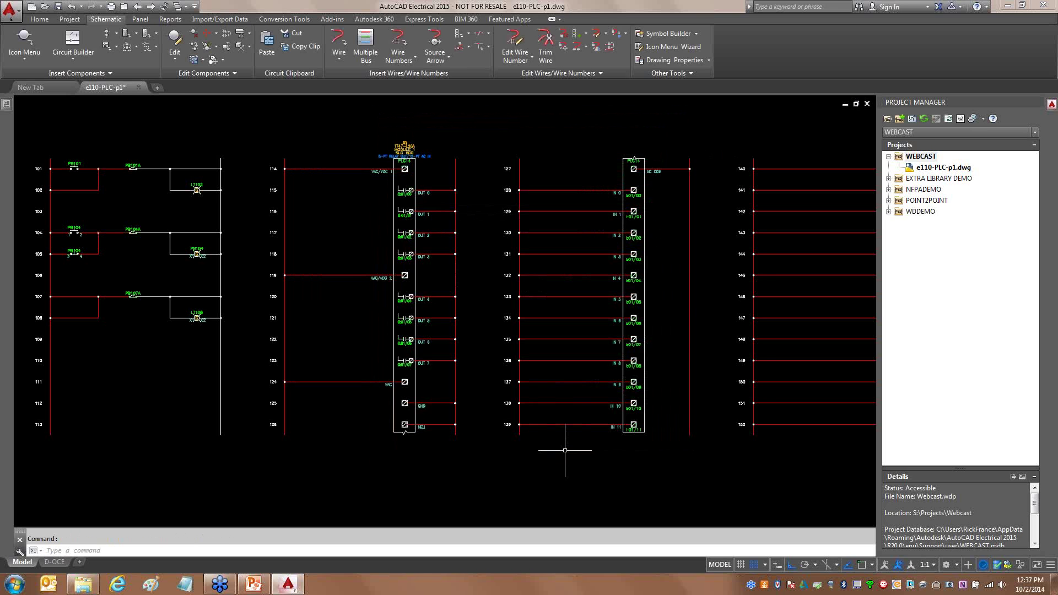
Compare the PB101 push button tag with its line reference number on the first ladder.
scroll(62, 142, "up", 8)
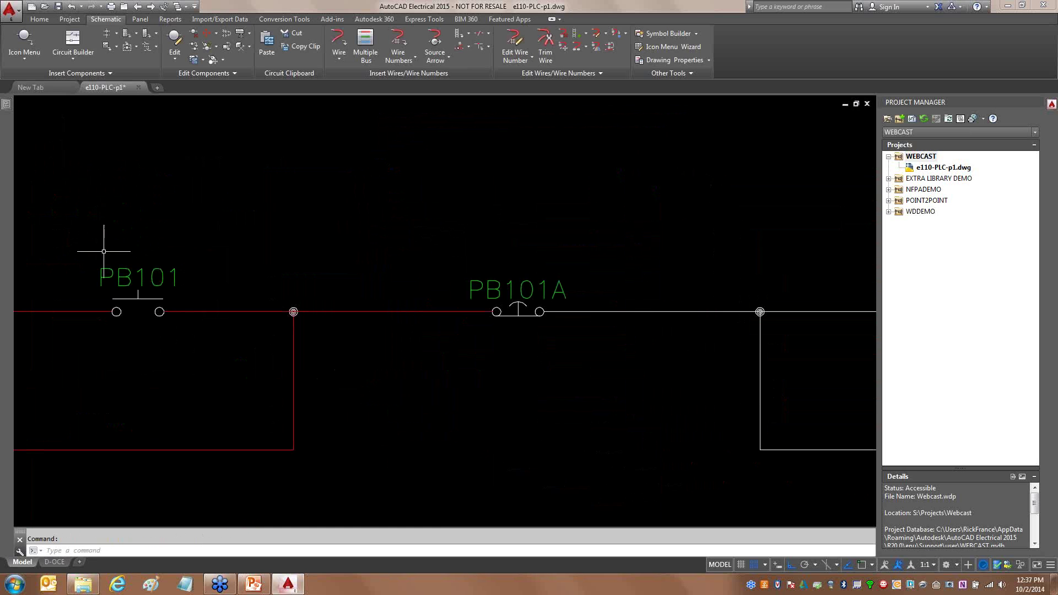
middle_click_drag(324, 349, 501, 349)
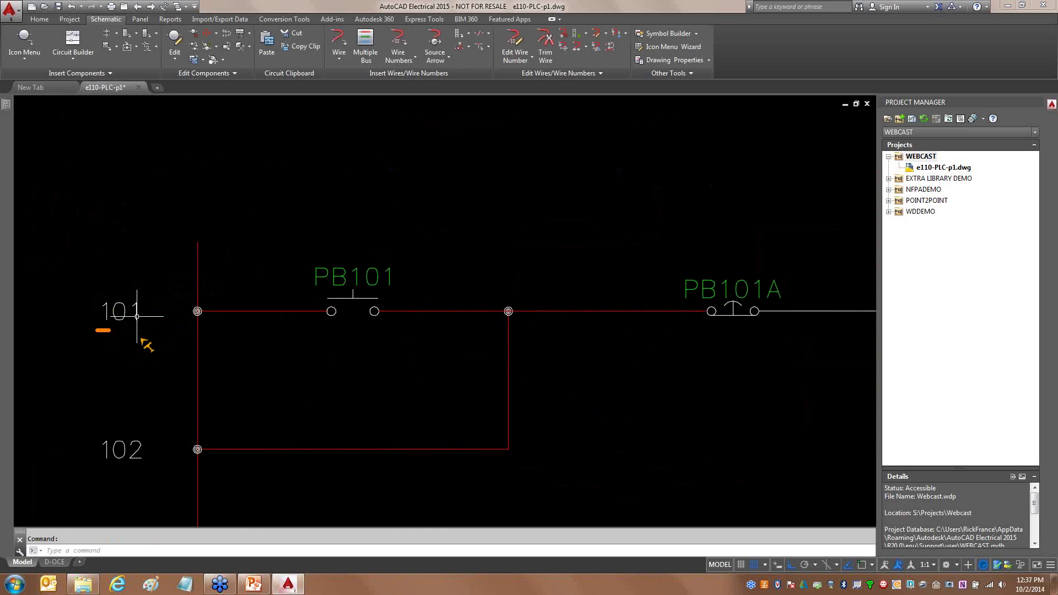
left_click_drag(119, 329, 149, 327)
left_click_drag(343, 290, 406, 287)
left_click_drag(361, 261, 376, 205)
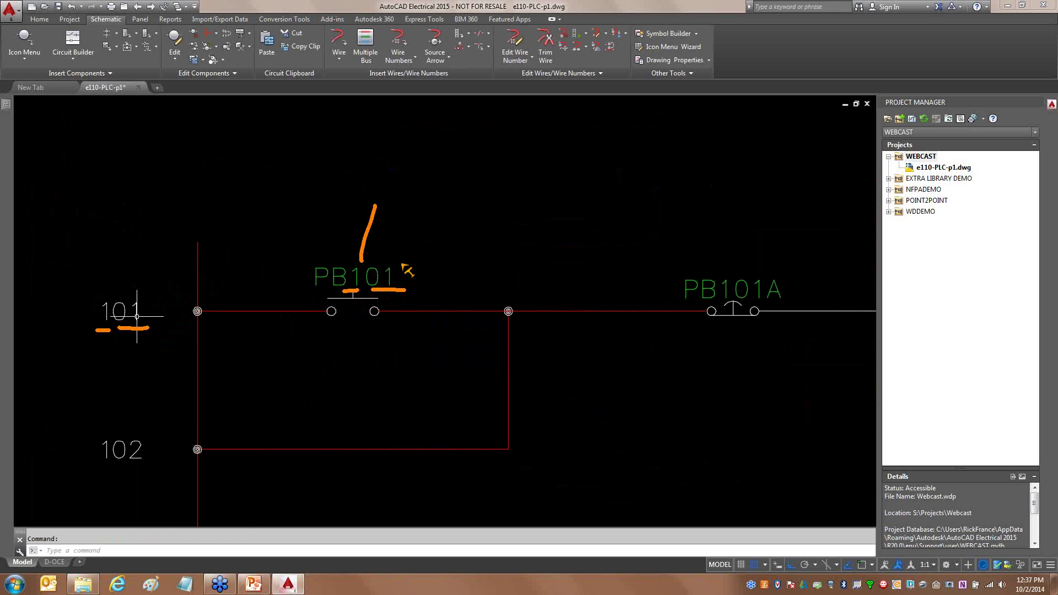
left_click_drag(400, 261, 480, 223)
left_click_drag(334, 258, 206, 165)
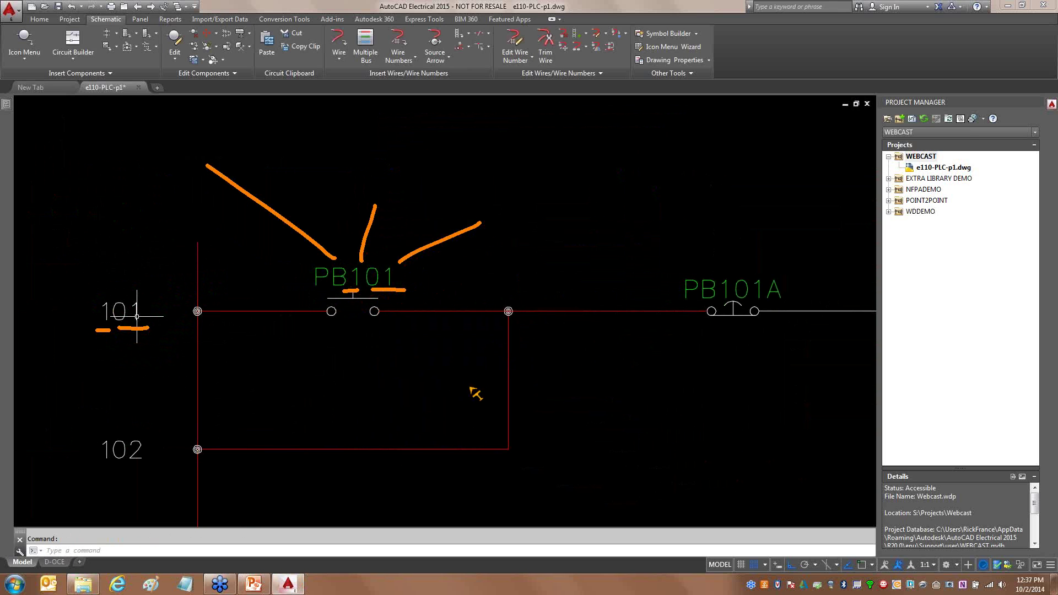
key("Escape")
Compare the PLC module's tag with its line reference number on the second ladder.
scroll(468, 390, "down", 5)
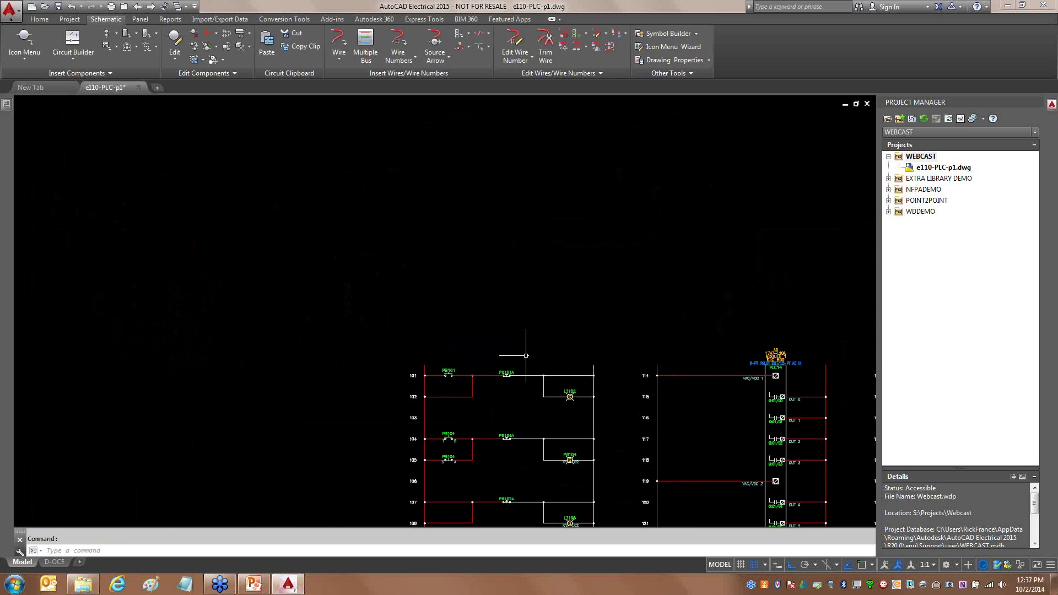
middle_click_drag(526, 355, 213, 253)
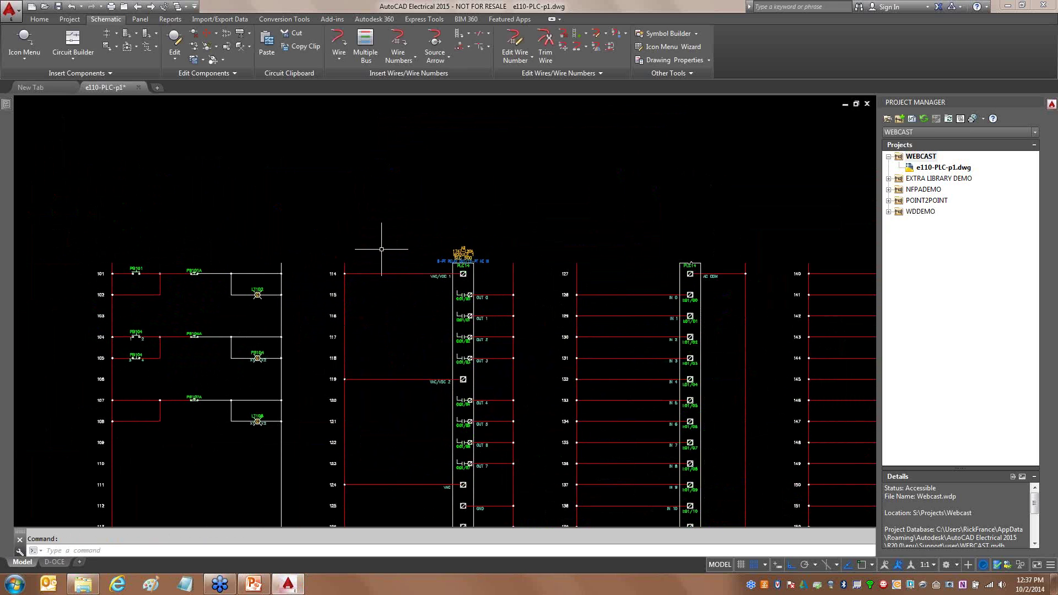
scroll(381, 249, "up", 4)
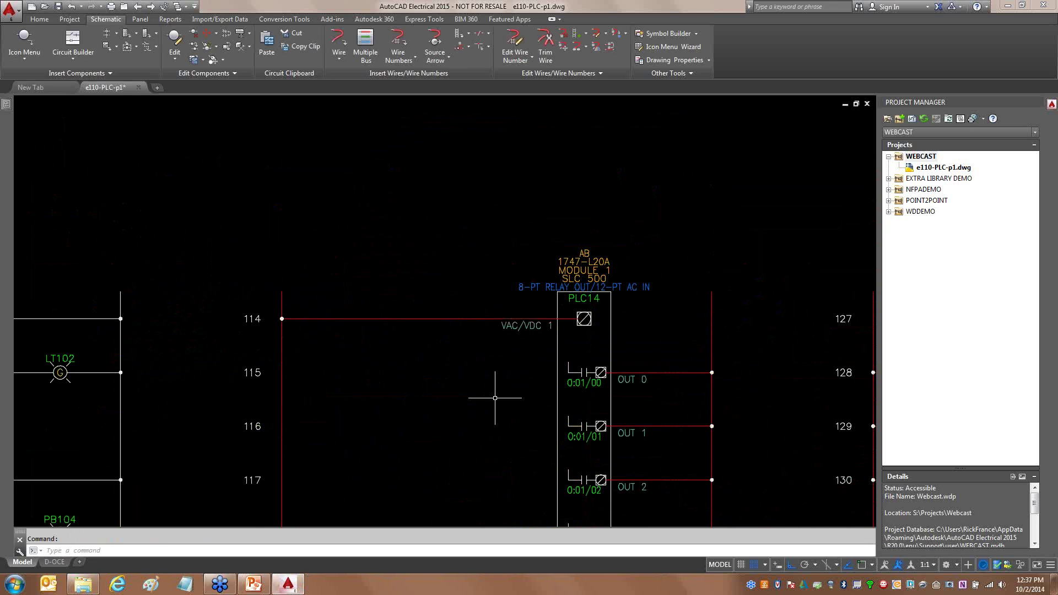
left_click_drag(554, 306, 624, 299)
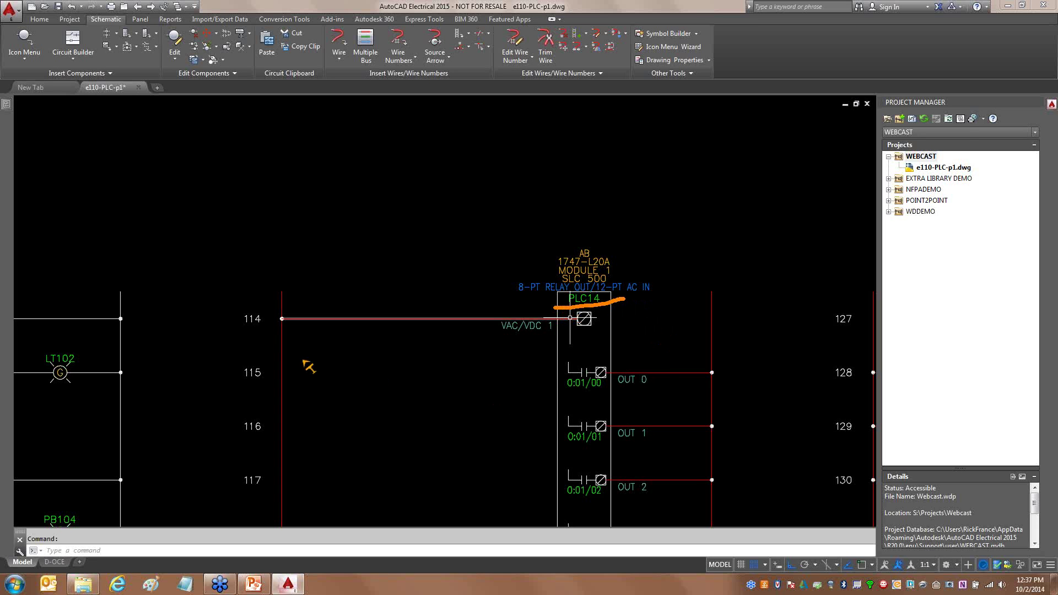
left_click_drag(251, 327, 284, 324)
key("Escape")
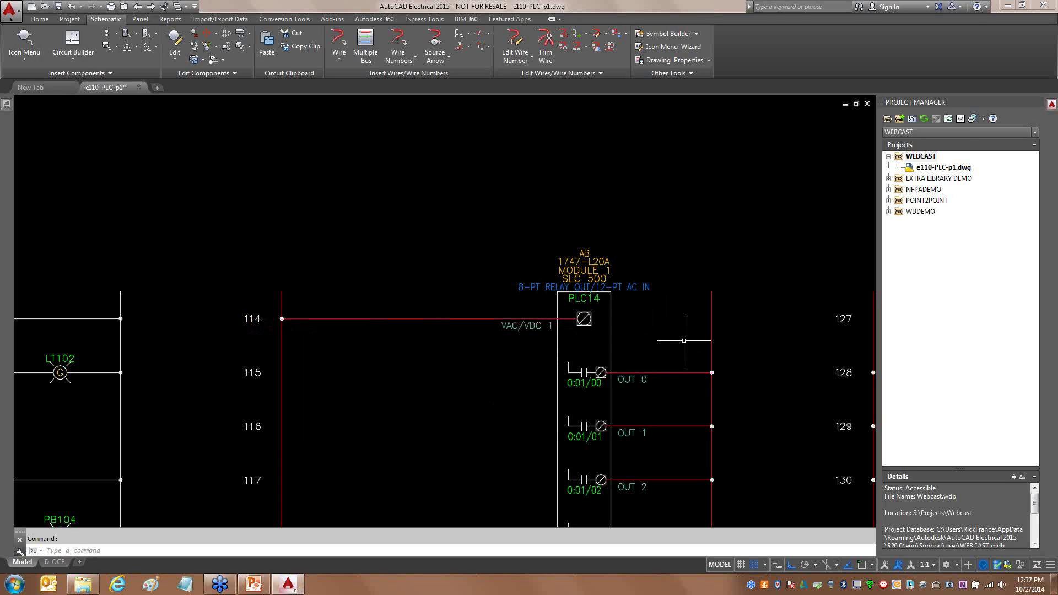
Change the PLC module's tag override format so its tag becomes PLC114, and update the related components.
right_click(581, 289)
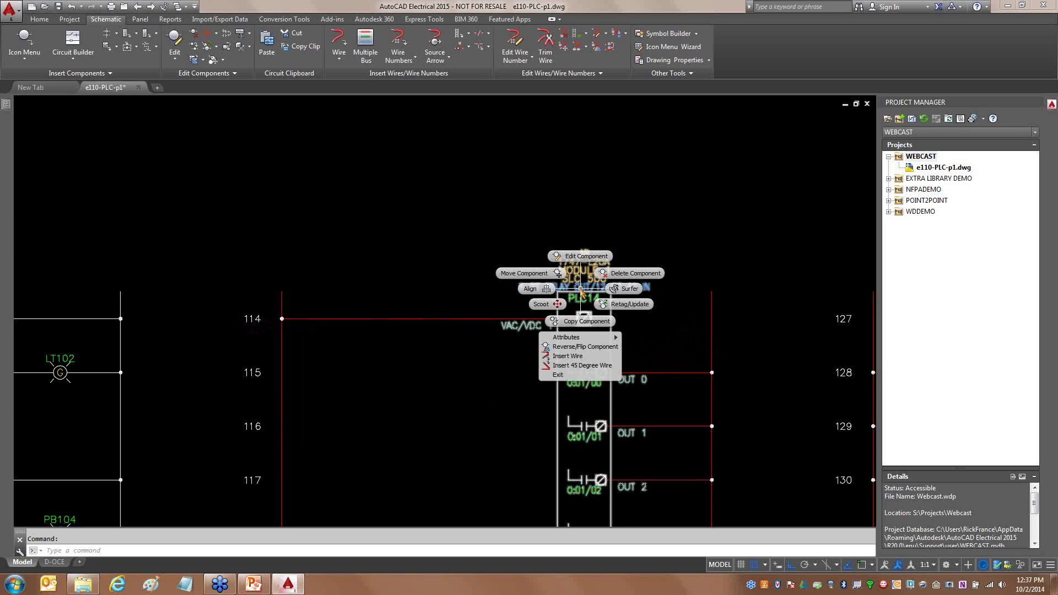
left_click(579, 256)
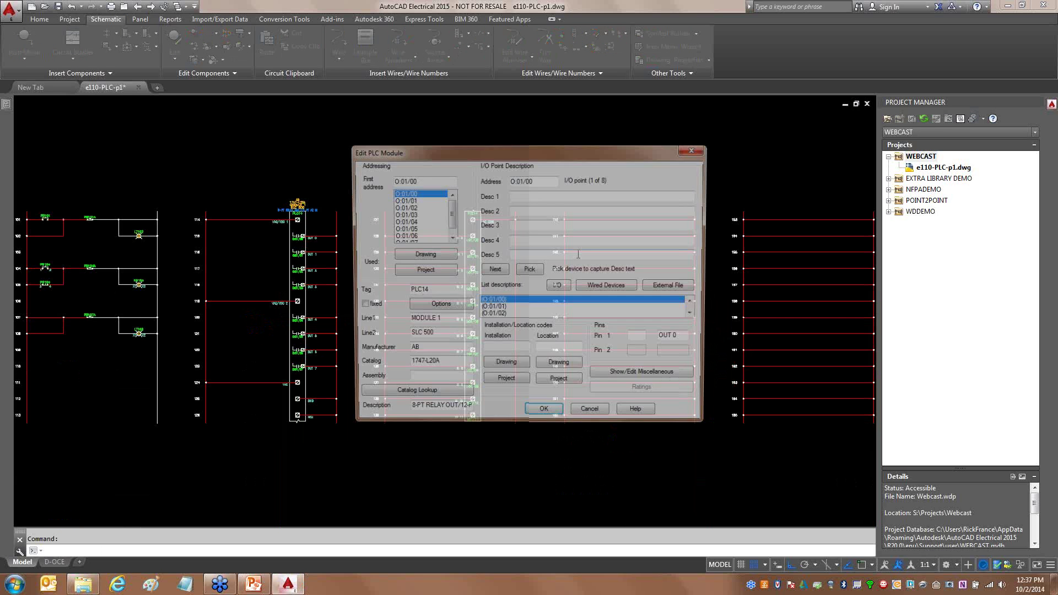
left_click(439, 306)
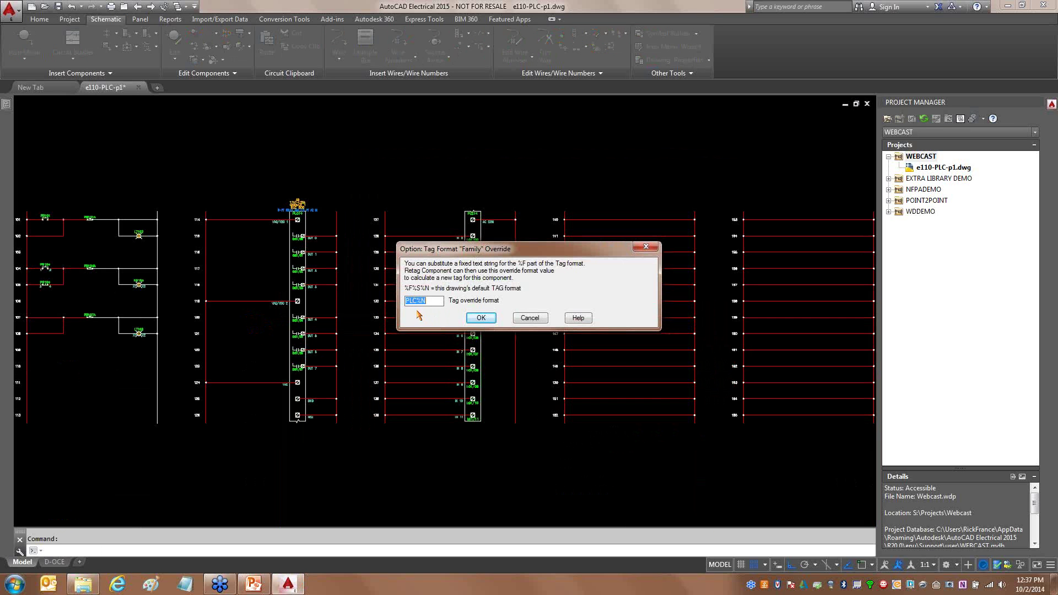
left_click(417, 301)
left_click(484, 320)
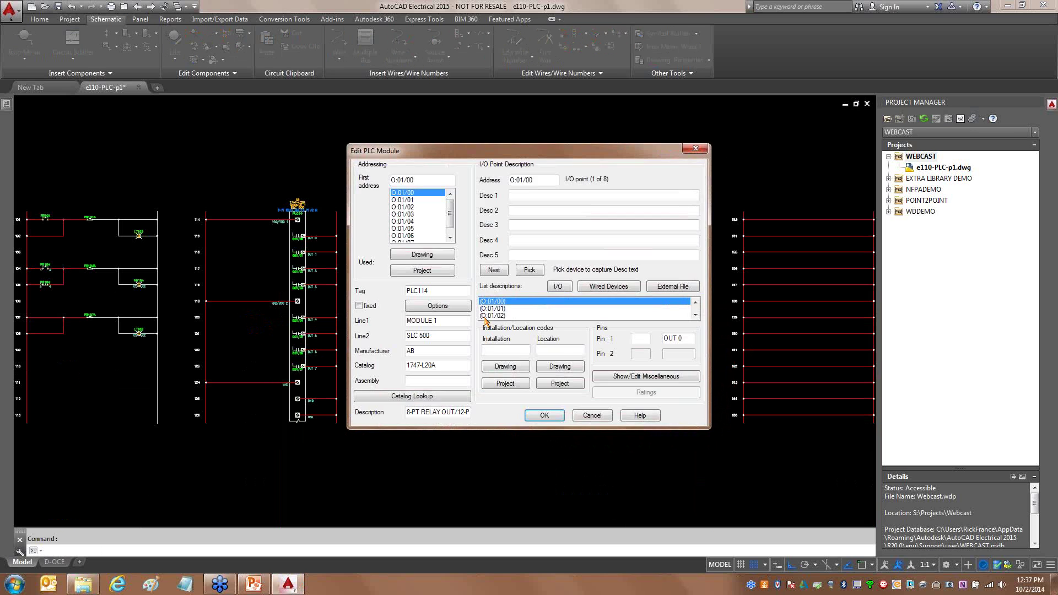
left_click(545, 417)
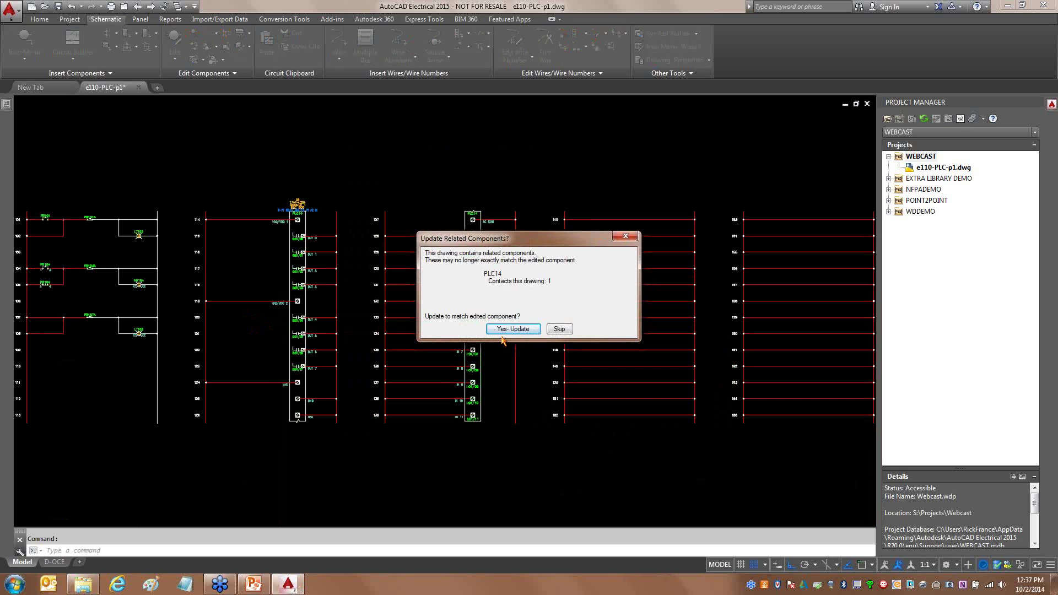
left_click(511, 329)
scroll(654, 300, "up", 2)
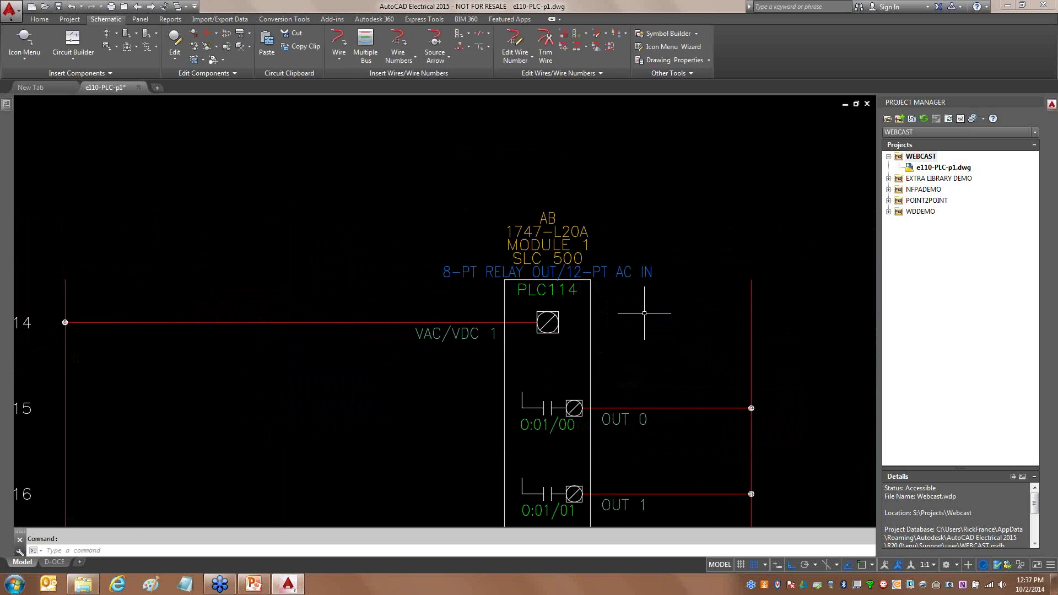
Insert a 1747-L20A PLC module at line reference 140 with 1.00 spacing, all I/O points, and module number 2.
scroll(654, 300, "down", 2)
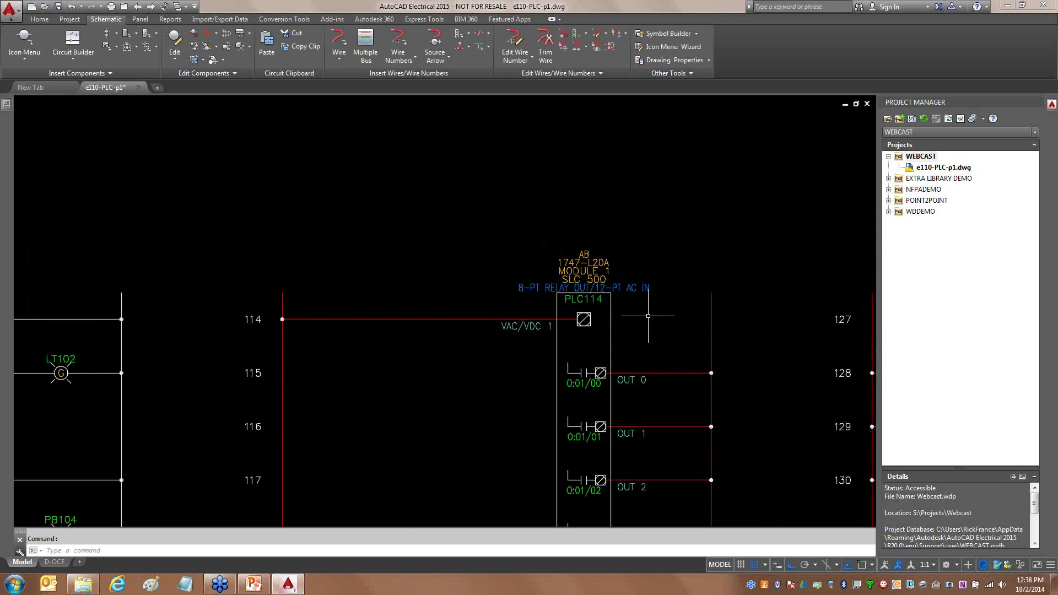
scroll(649, 315, "down", 2)
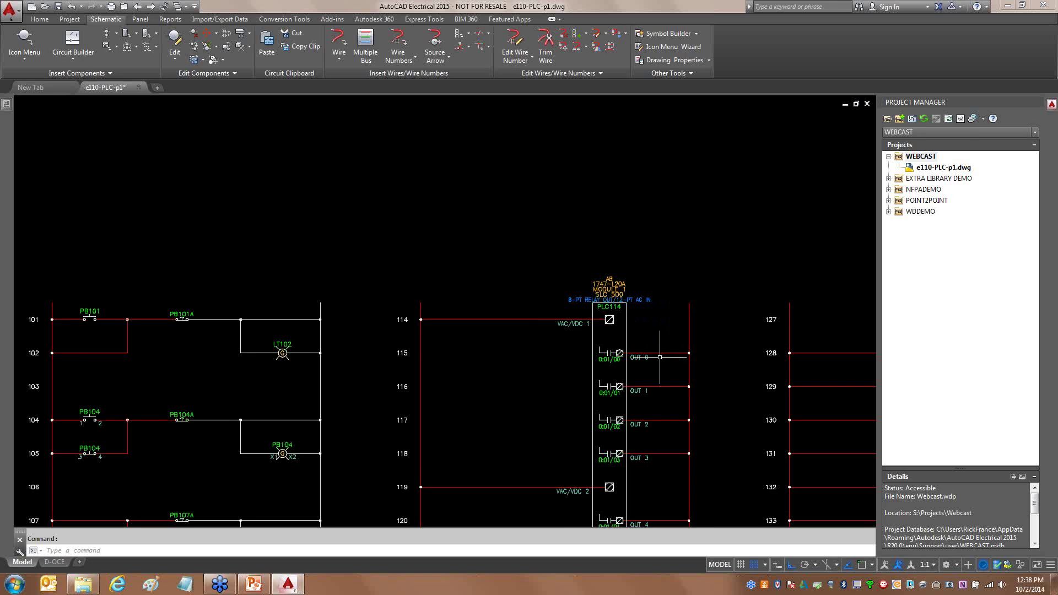
middle_click_drag(660, 356, 319, 249)
scroll(320, 248, "down", 2)
middle_click_drag(570, 302, 281, 305)
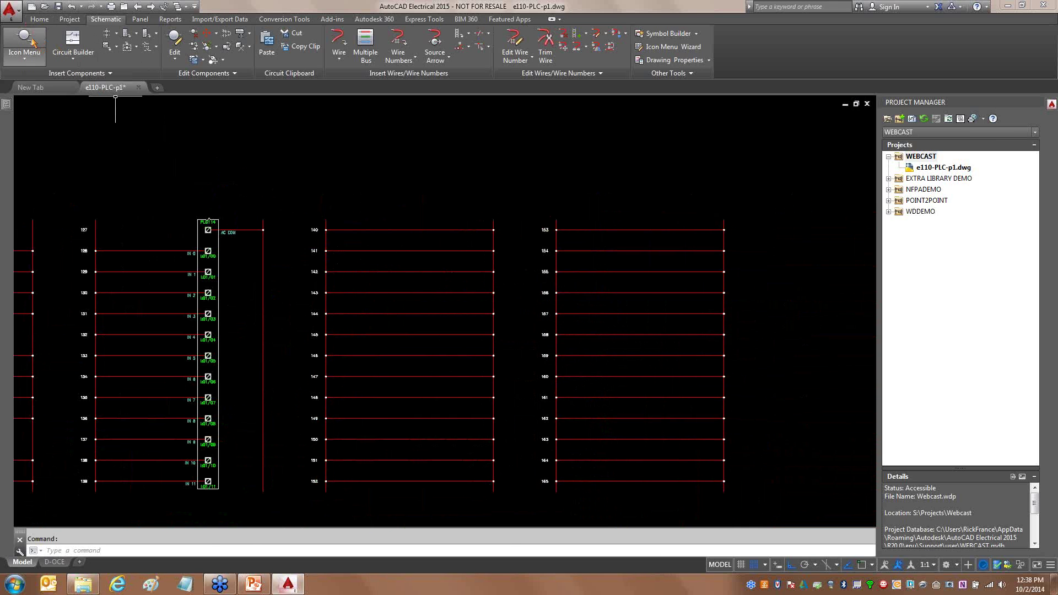
left_click(126, 34)
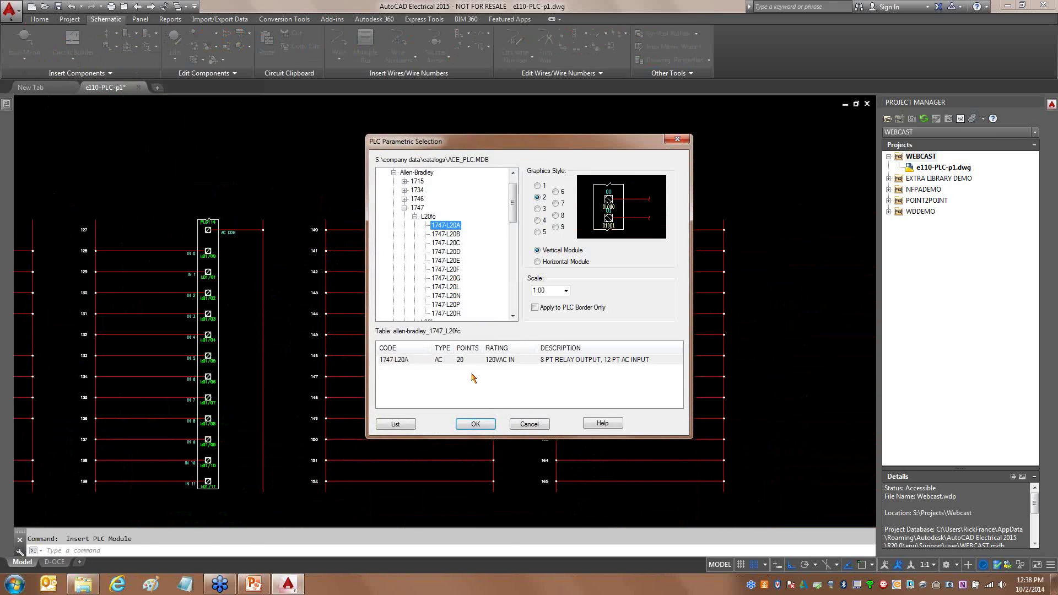
left_click(475, 424)
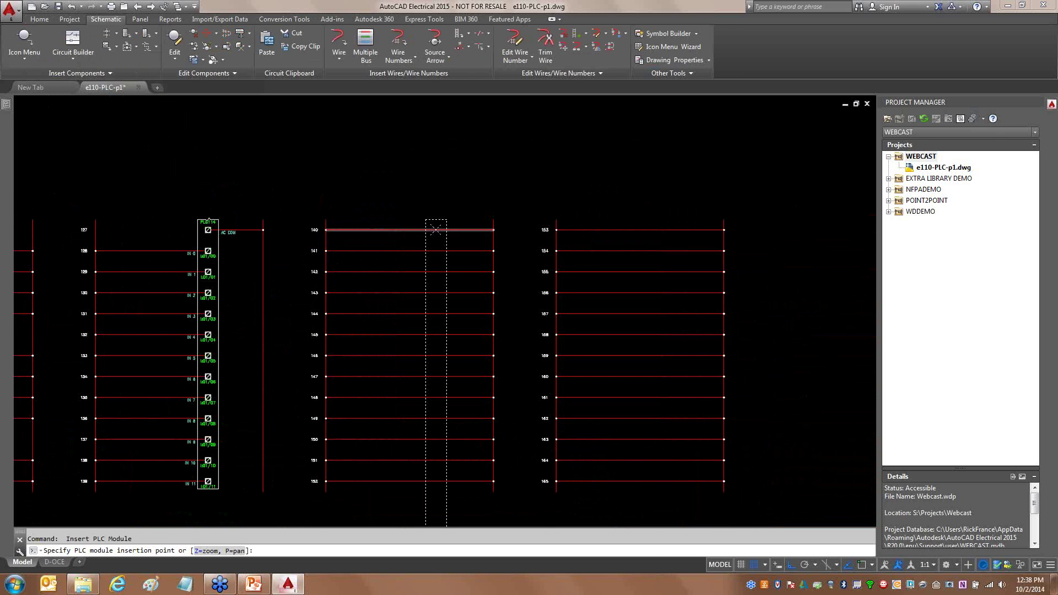
left_click(435, 230)
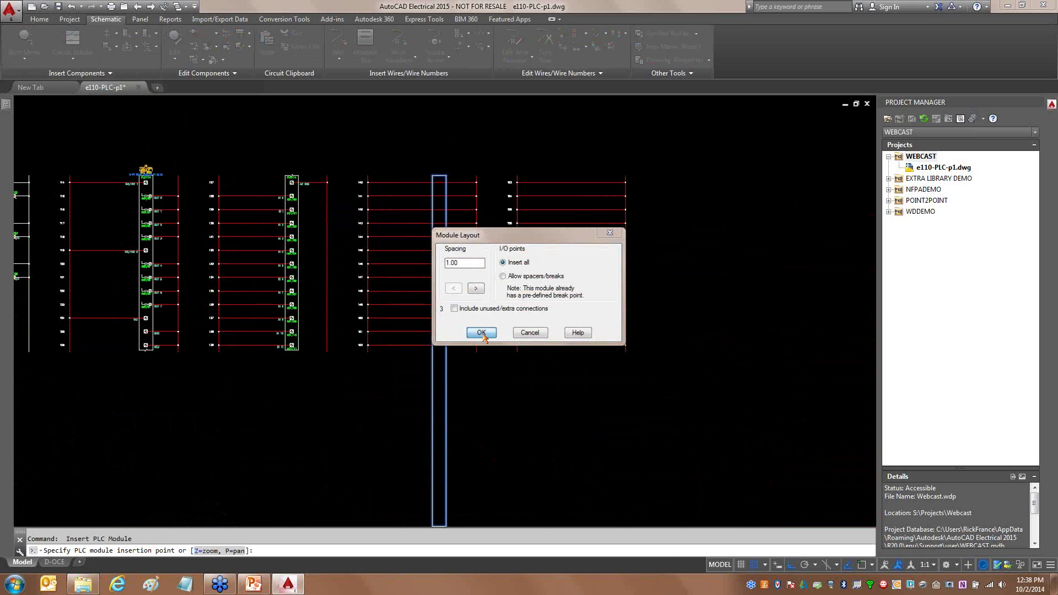
left_click(488, 331)
left_click(464, 285)
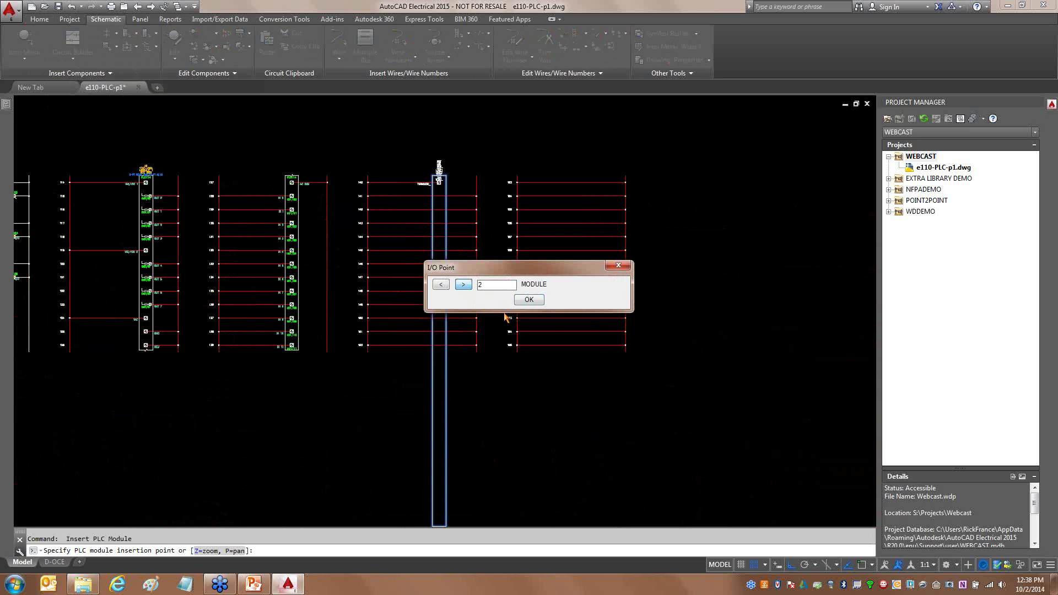
left_click(529, 302)
Start the module's output addresses at O:02/00 and break the module at its predefined break point.
left_click(499, 294)
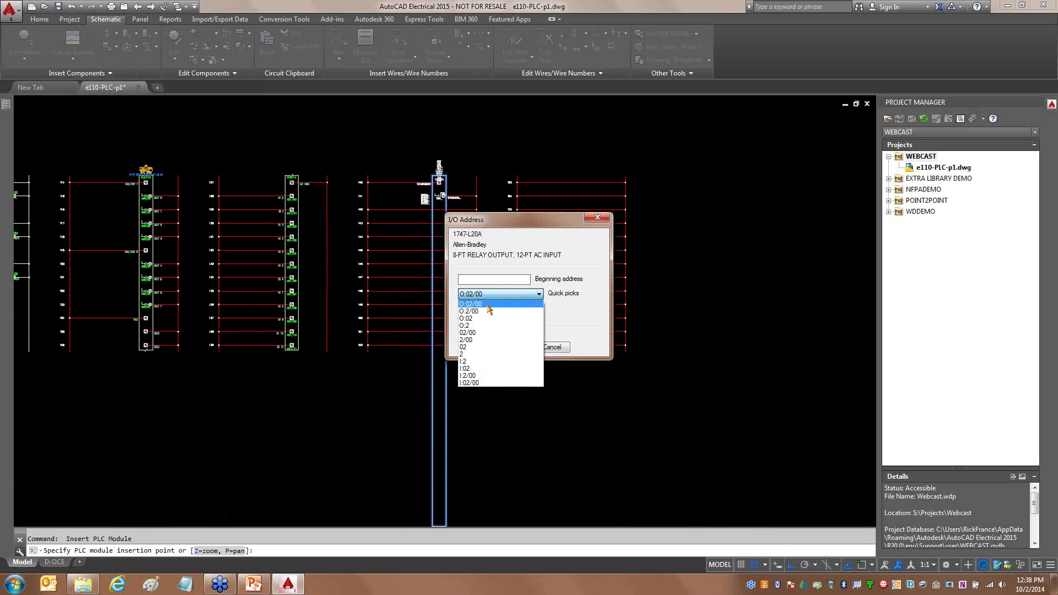
left_click(491, 302)
left_click(504, 348)
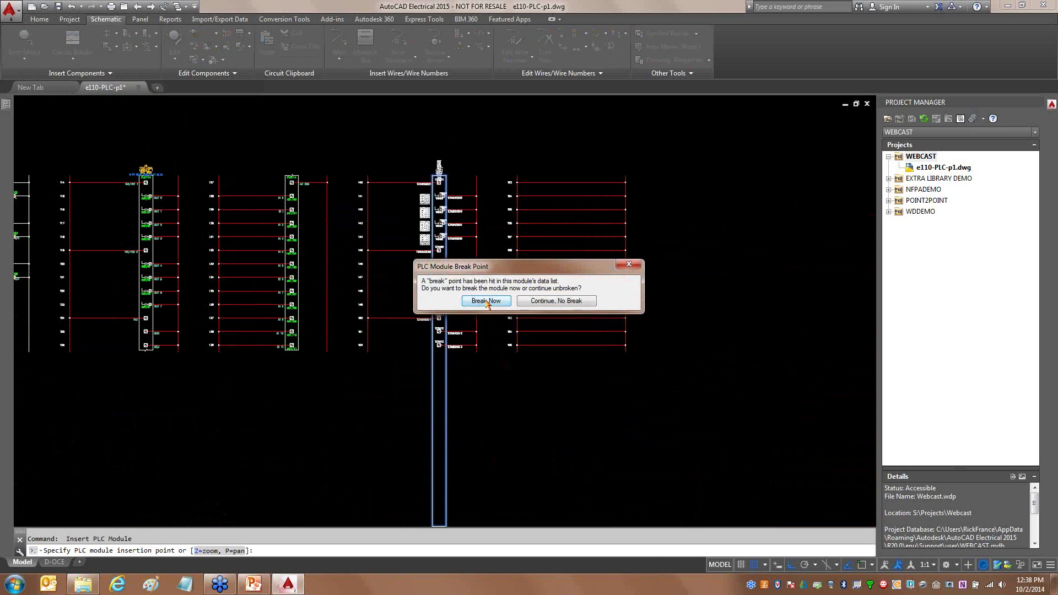
left_click(509, 301)
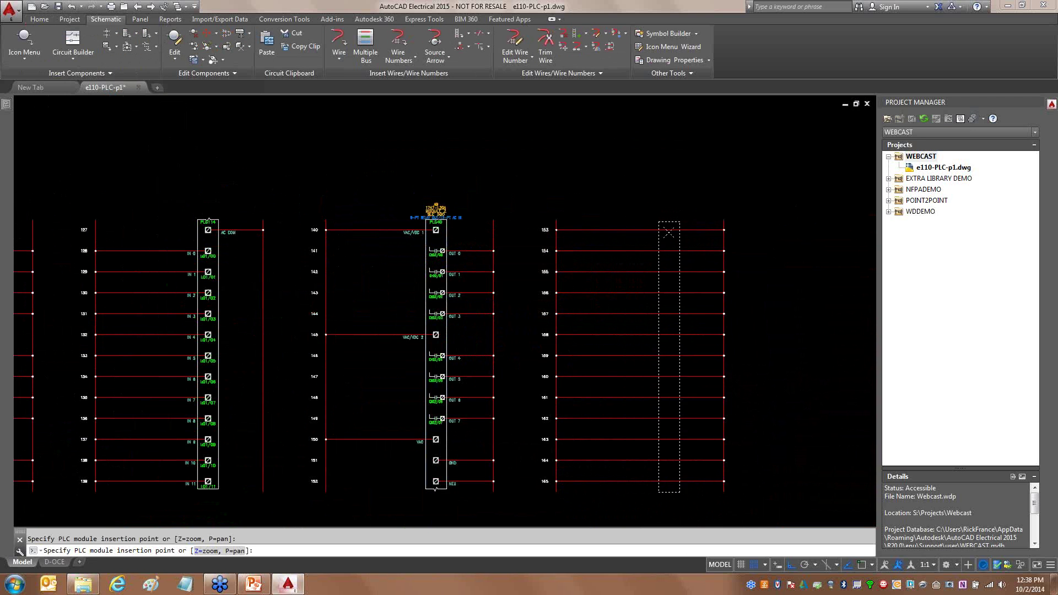
Place the module's second half at line reference 153 with inputs starting at I:02/00 and decimal addressing.
left_click(668, 229)
left_click(481, 332)
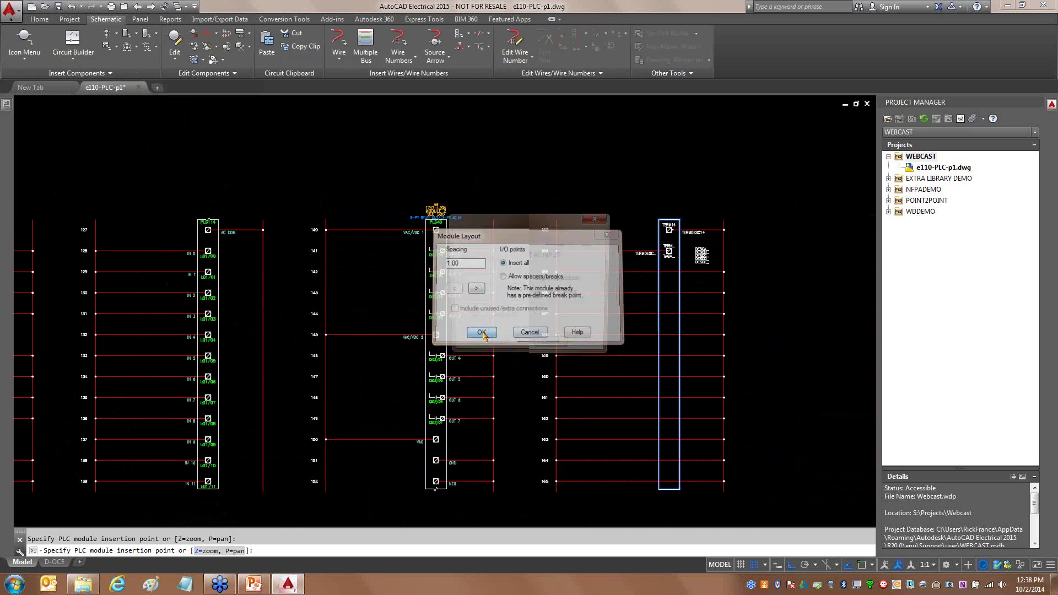
left_click(511, 299)
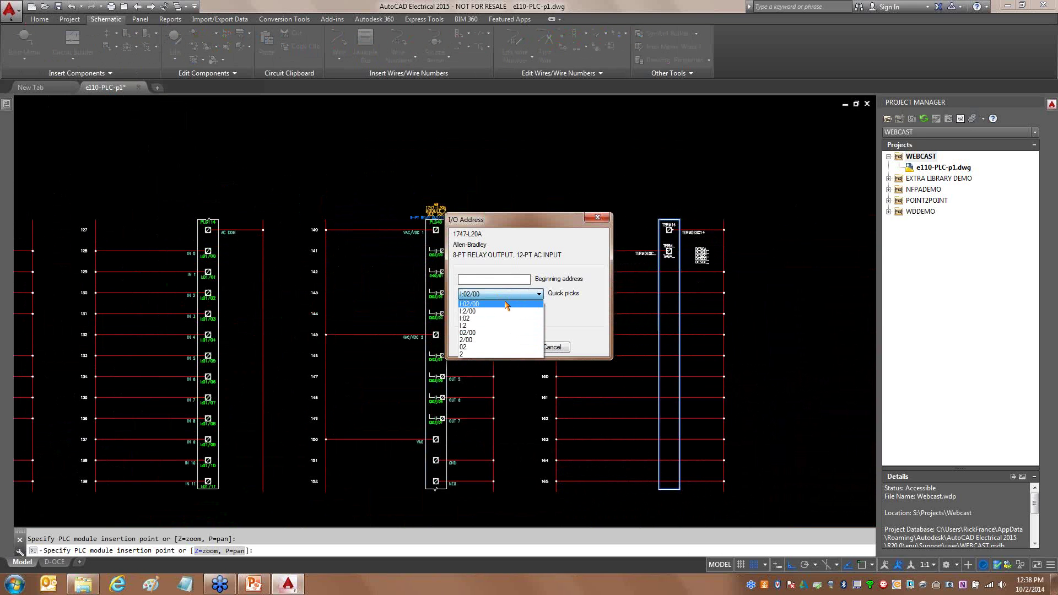
left_click(507, 303)
left_click(501, 347)
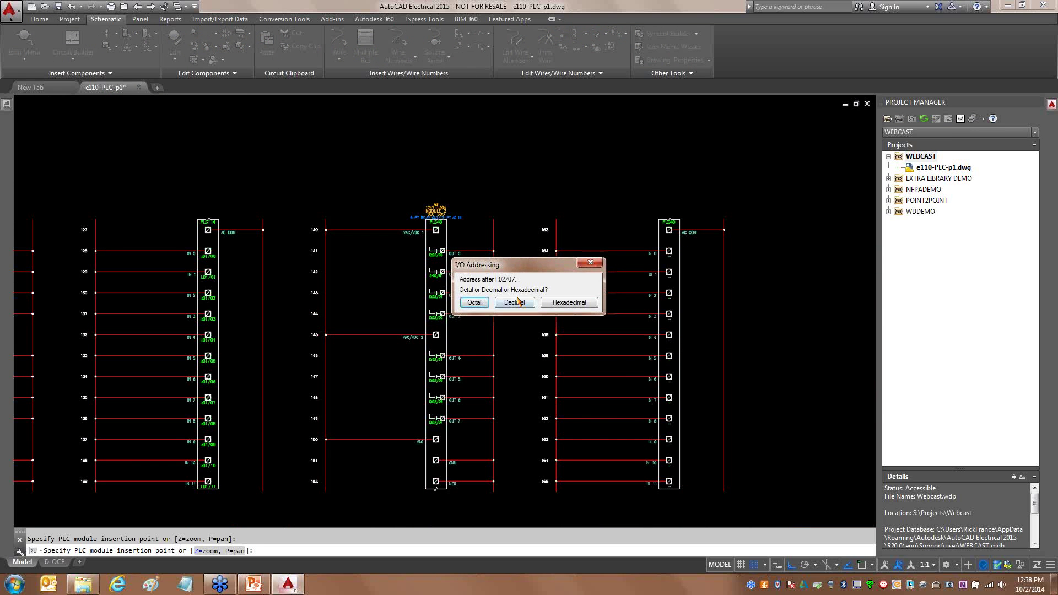
left_click(518, 302)
Compare the second PLC module's tag with its line reference number and with the first module's tag.
scroll(421, 221, "up", 2)
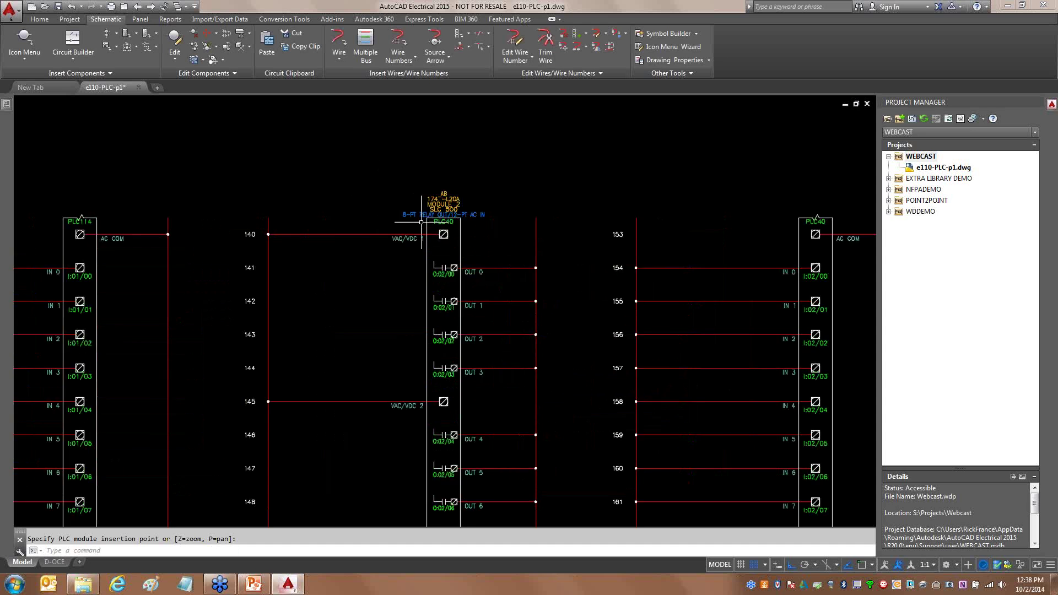
scroll(421, 222, "up", 2)
middle_click_drag(385, 373, 521, 375)
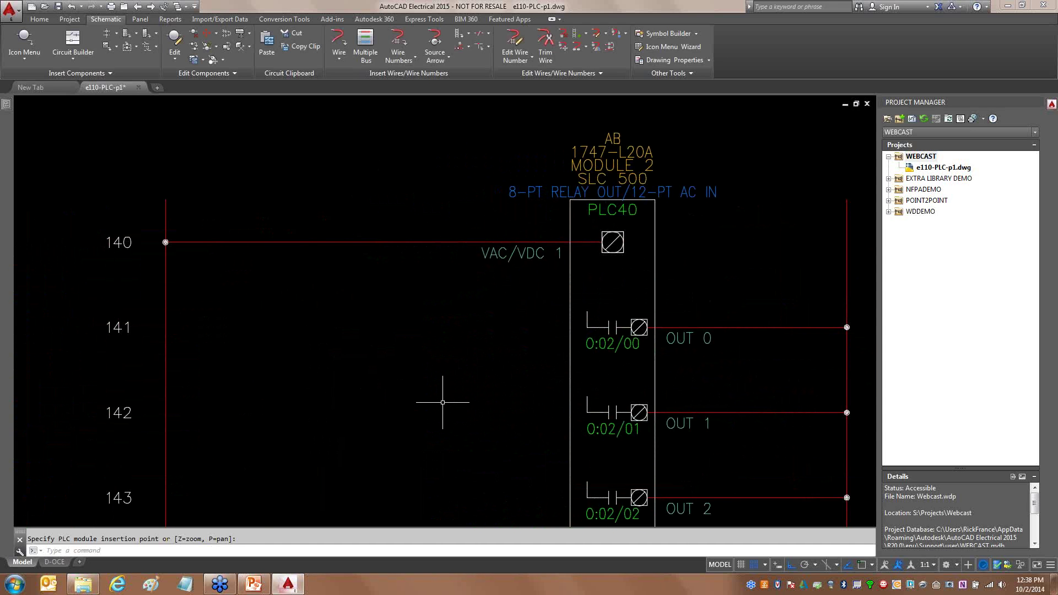
scroll(413, 399, "down", 5)
scroll(203, 397, "up", 2)
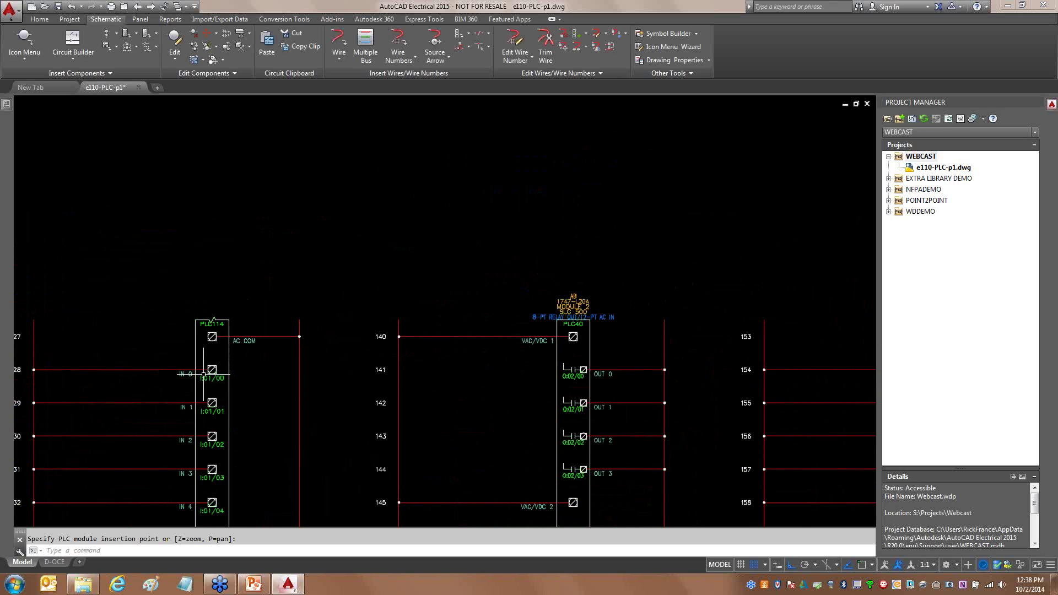
scroll(203, 374, "up", 2)
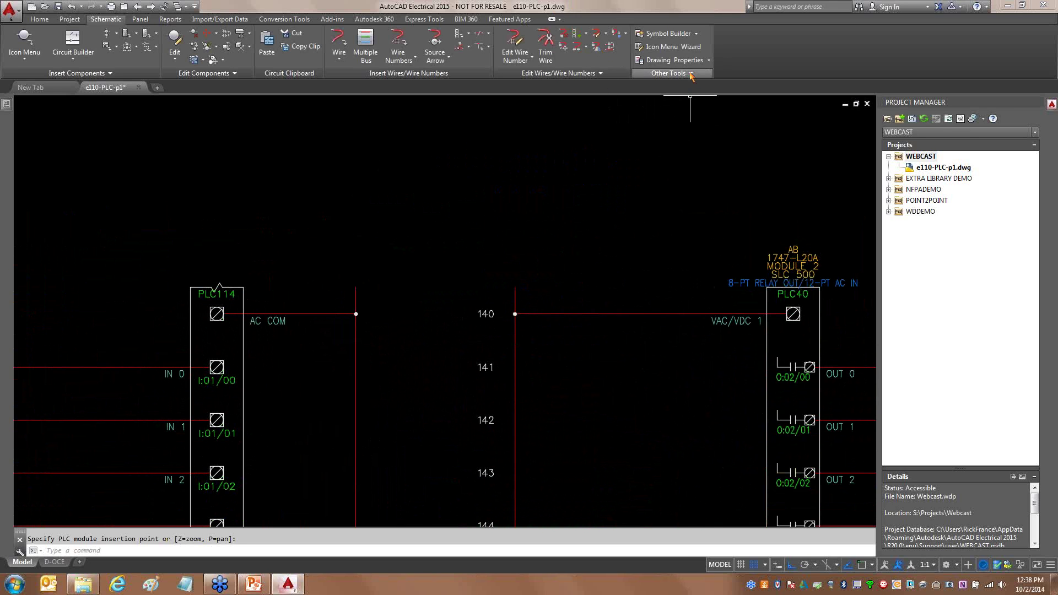
Open the PLC Database File Editor and examine the TAG attribute format of the Allen-Bradley 1747-L20A module.
left_click(668, 73)
left_click(639, 88)
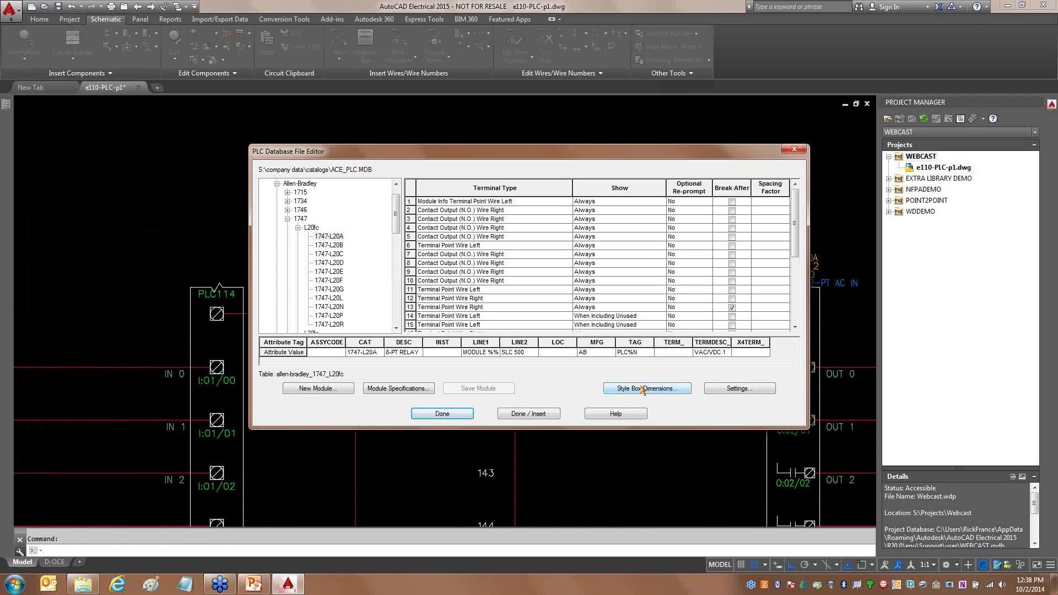
mouse_move(637, 378)
left_mouse_down()
mouse_move(669, 353)
mouse_move(609, 361)
mouse_move(644, 377)
left_mouse_up()
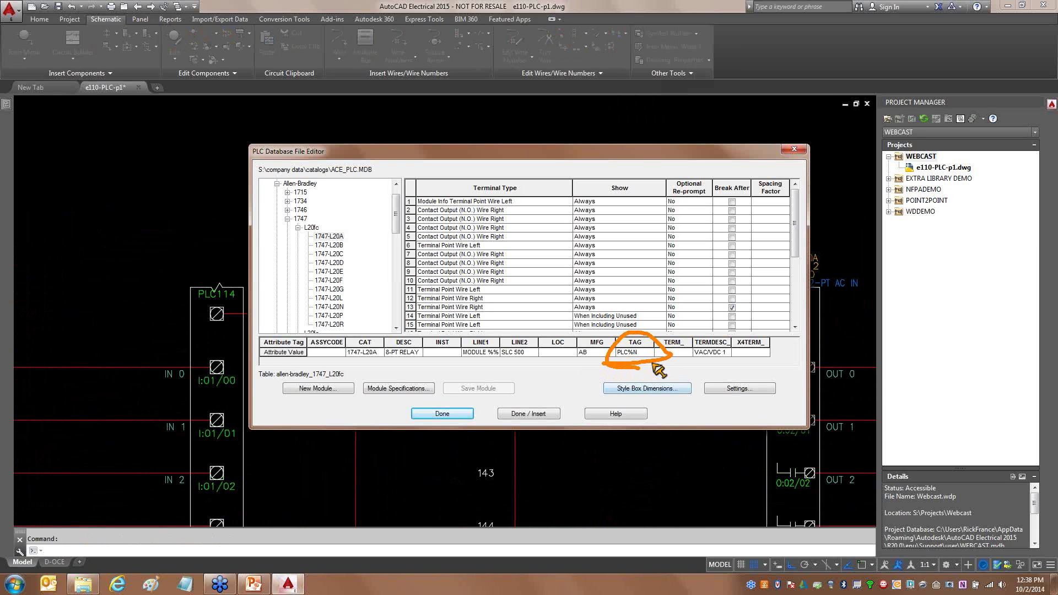
left_click_drag(652, 332, 679, 296)
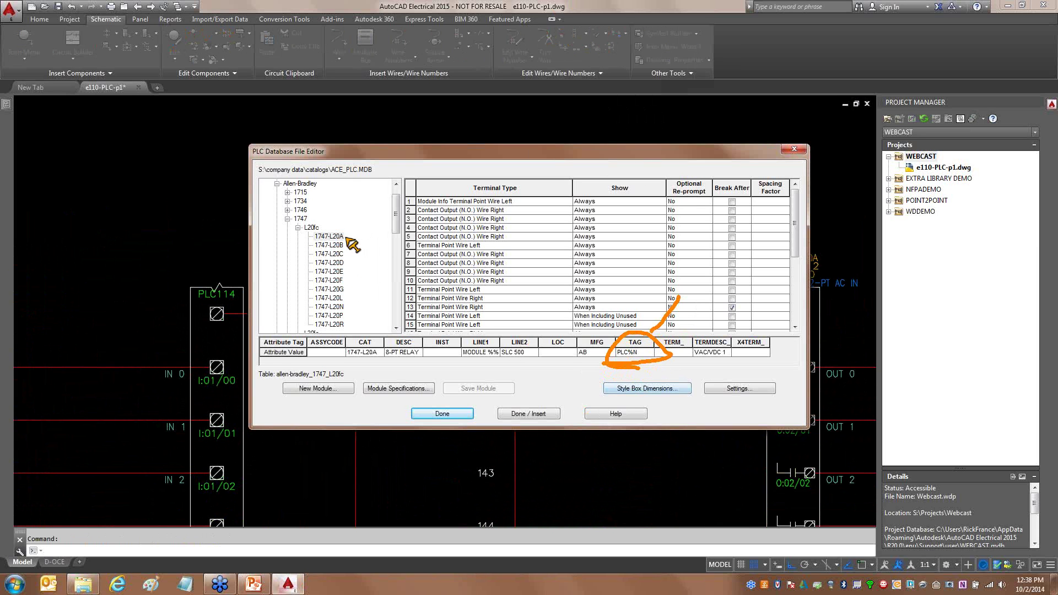
left_click_drag(343, 236, 451, 246)
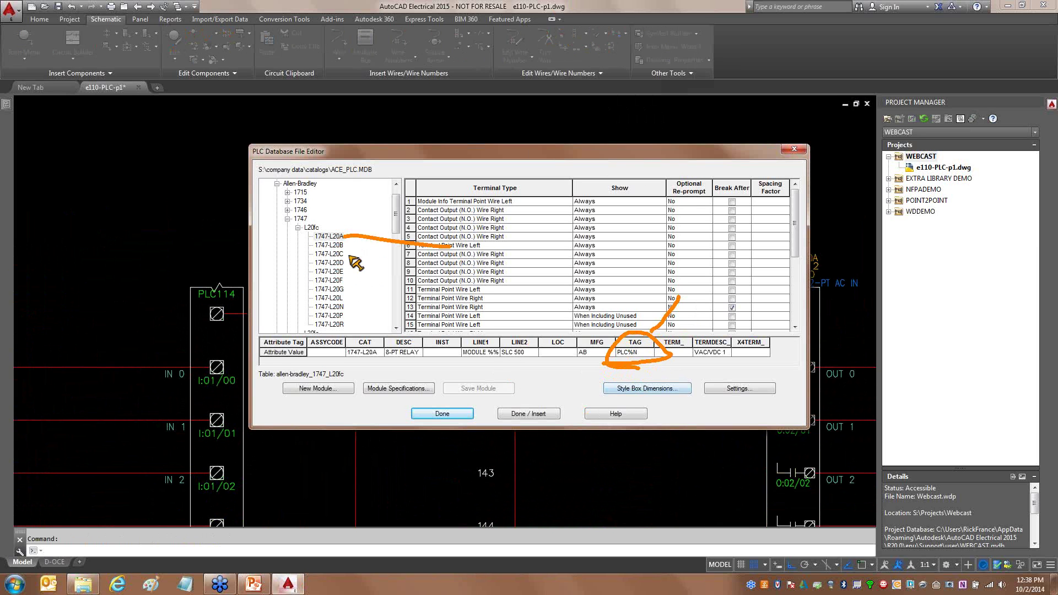
key("Escape")
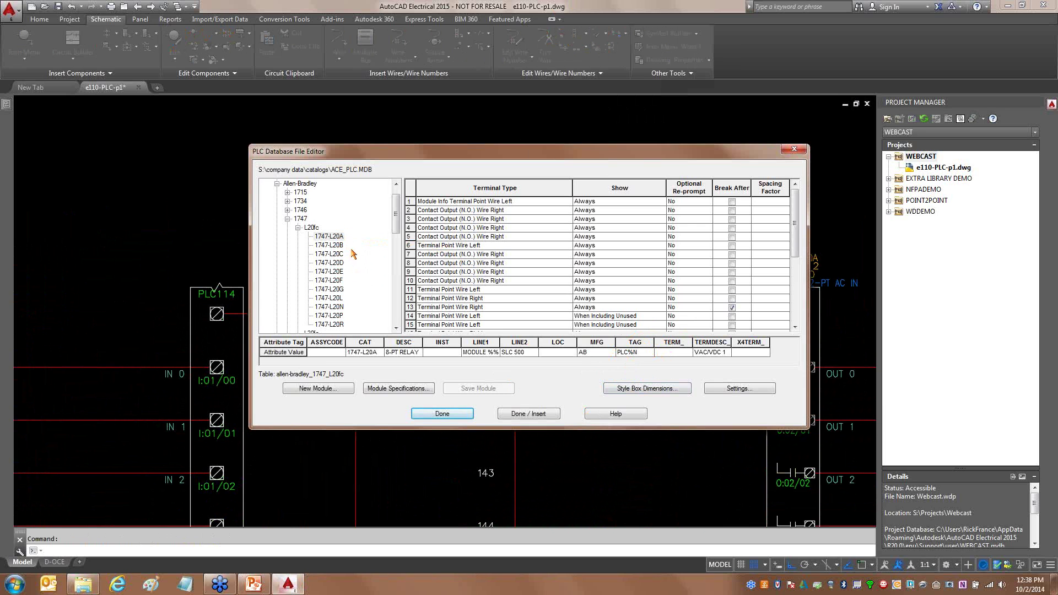
key("ctrl+2")
left_click_drag(349, 246, 365, 253)
left_click_drag(380, 291, 353, 359)
key("Escape")
key("Escape")
key("Return")
Browse the PLC database's manufacturers, including the Schneider Electric module series, and close the editor.
left_click(277, 184)
left_click(277, 184)
left_click(287, 218)
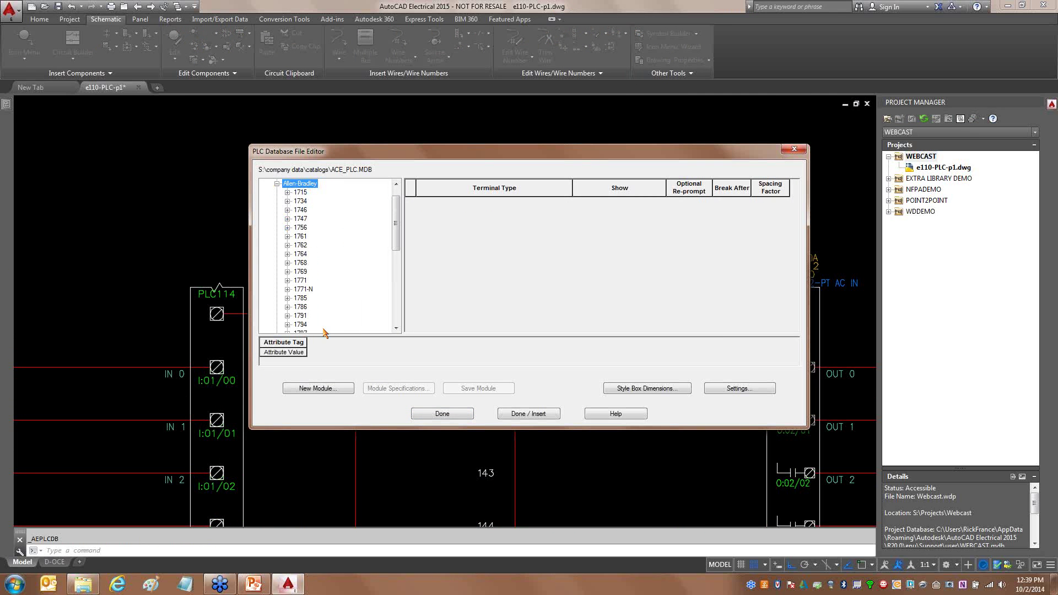
left_click(277, 184)
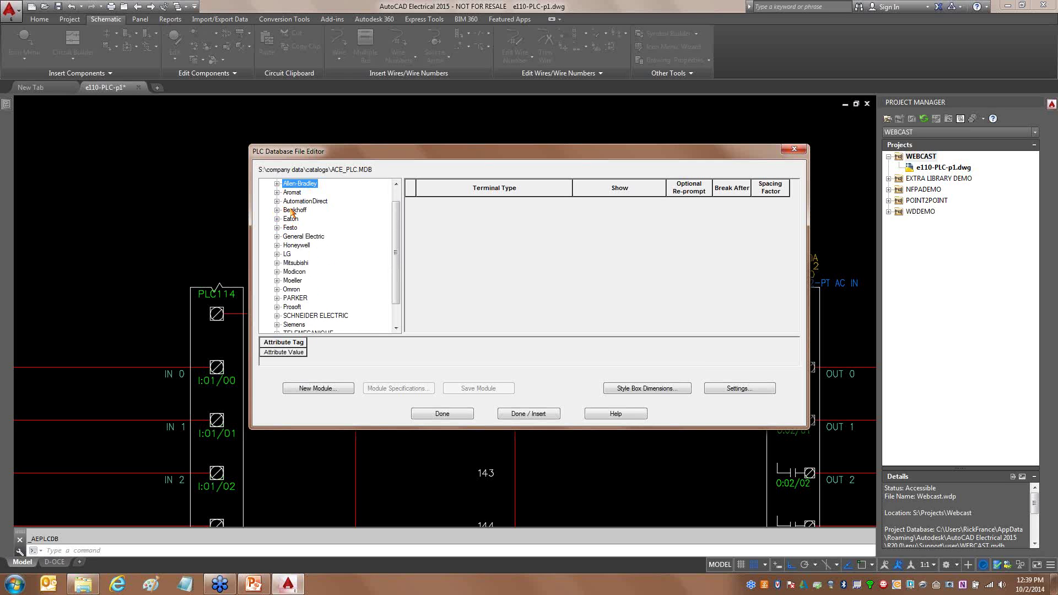
left_click(297, 316)
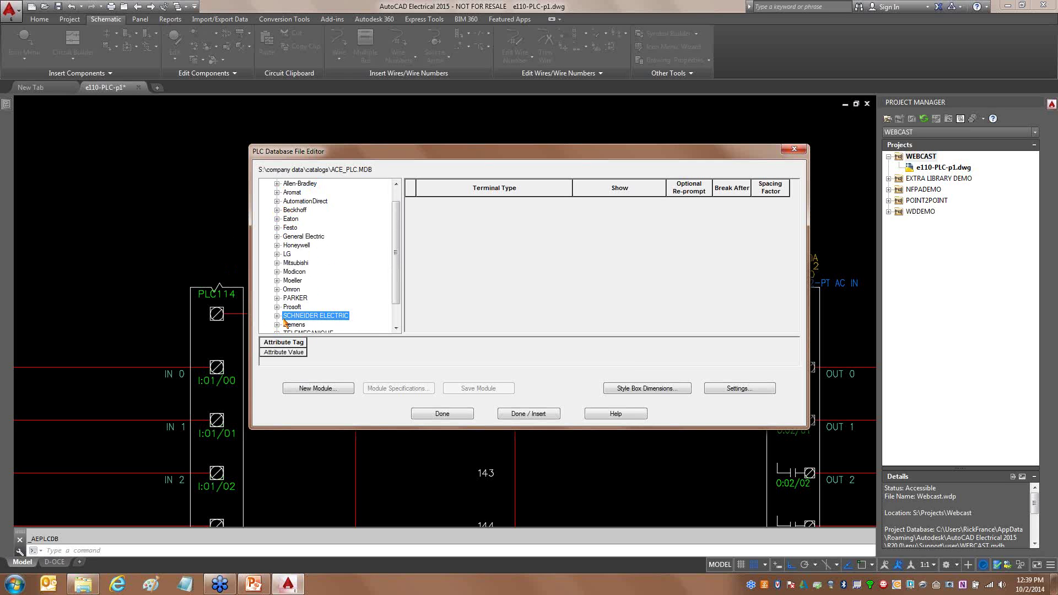
left_click(277, 315)
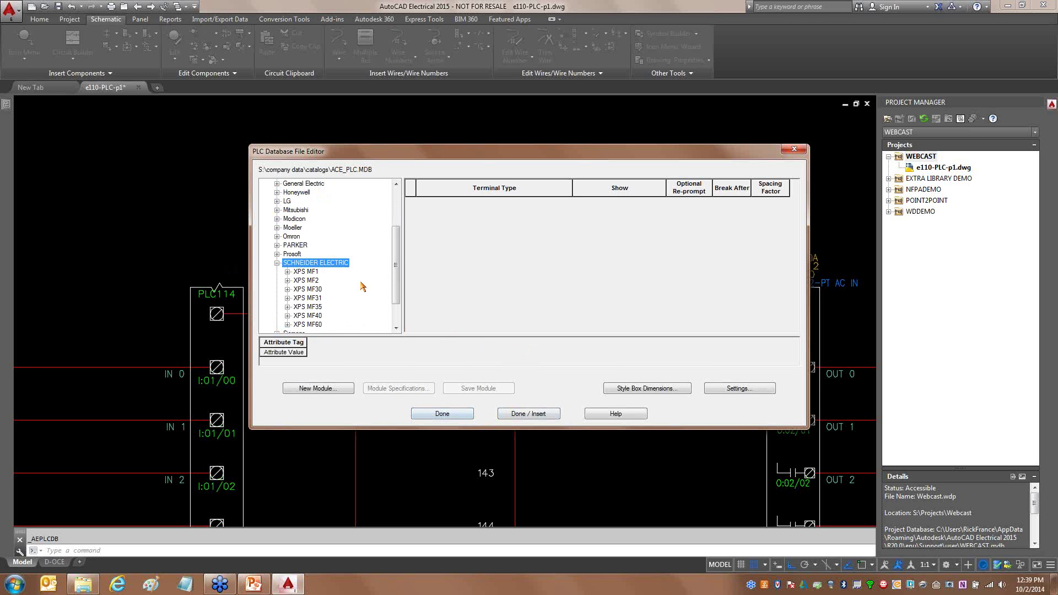
left_click(277, 264)
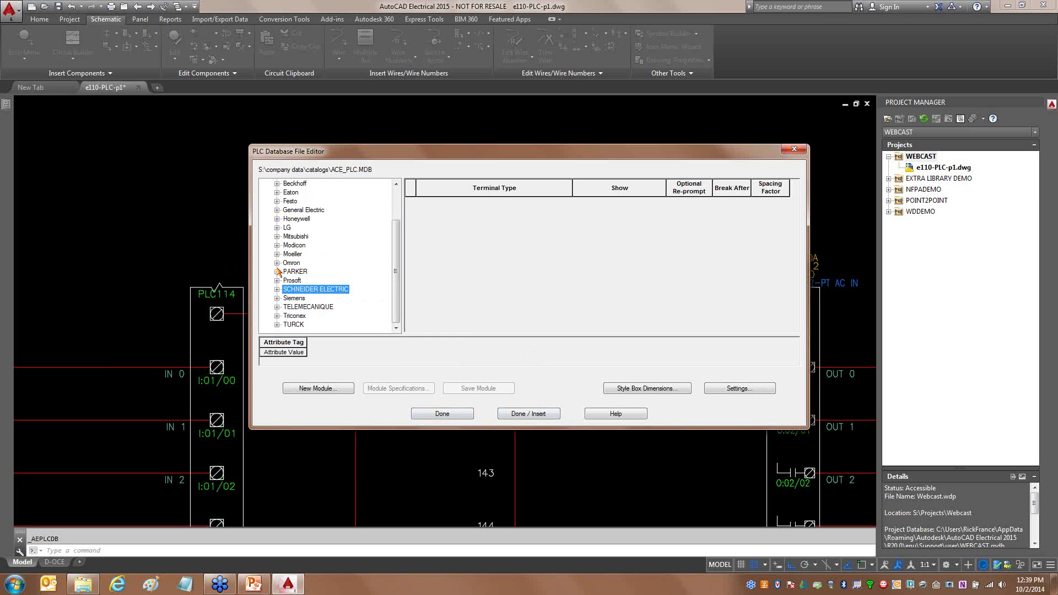
left_click(441, 414)
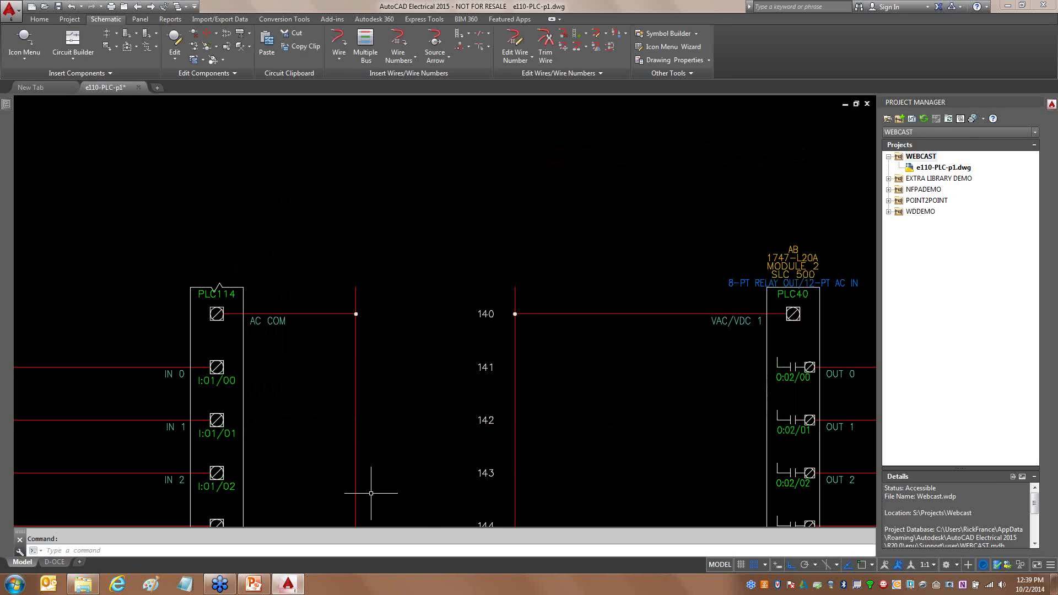
Switch to Windows Explorer and locate the ace_plc.mdb database in the Company Data Catalogs folder.
left_click(91, 585)
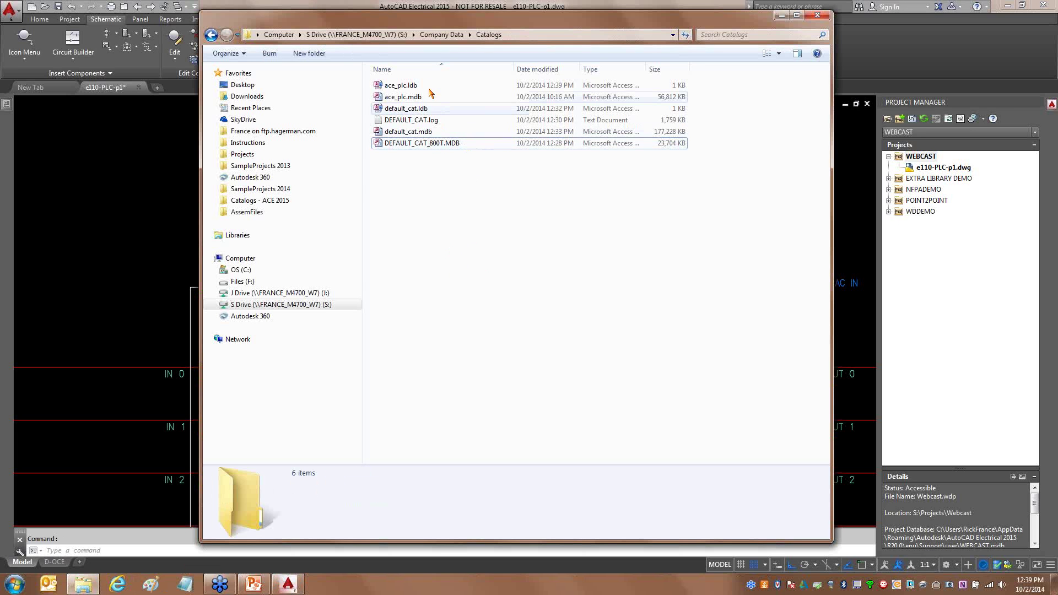
mouse_move(429, 98)
left_mouse_down()
mouse_move(412, 88)
mouse_move(370, 101)
mouse_move(393, 118)
left_mouse_up()
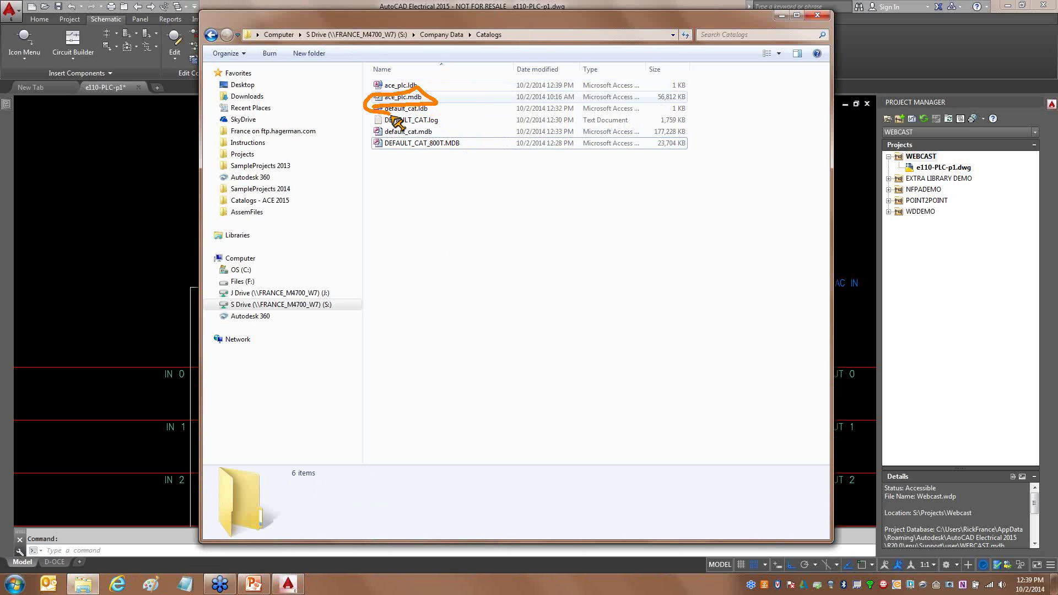
key("Escape")
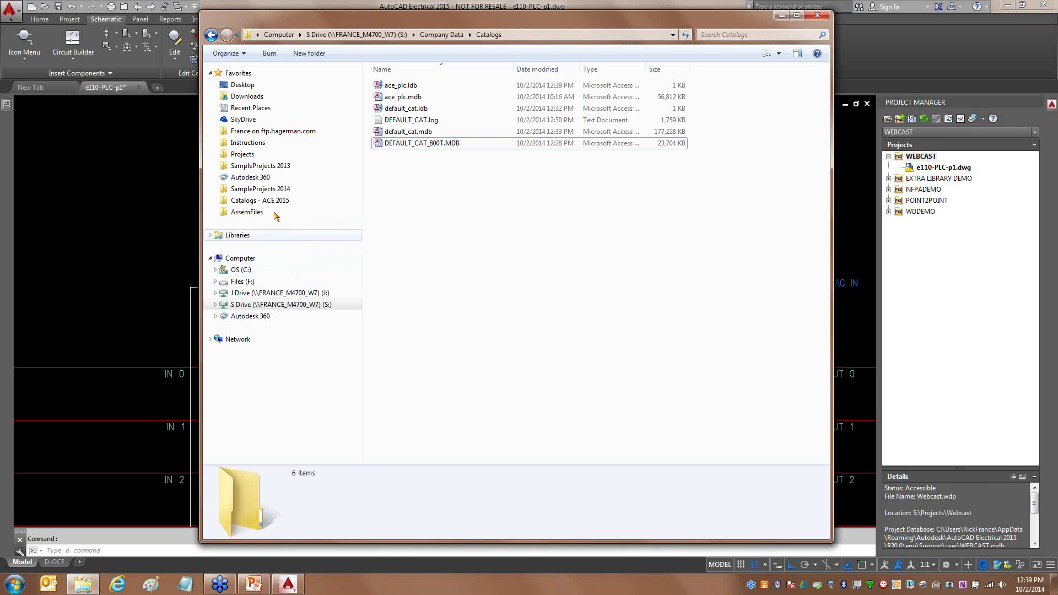
Locate the ace_plc.mdb.bak backup in the Program Data\2015\Electrical\AeData\en-US\Plc folder on the F drive.
left_click(250, 282)
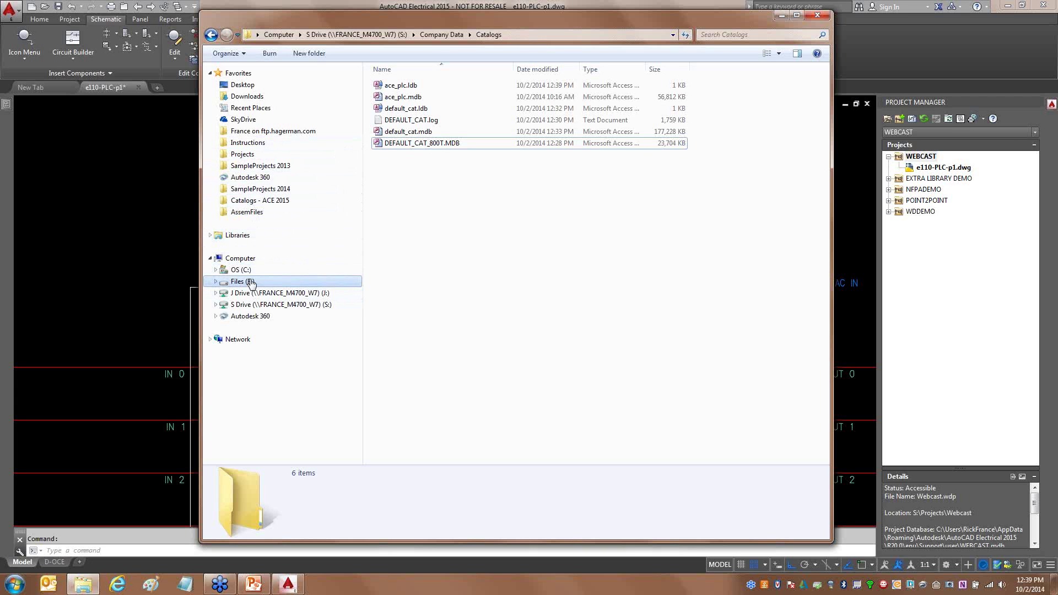
double_click(400, 166)
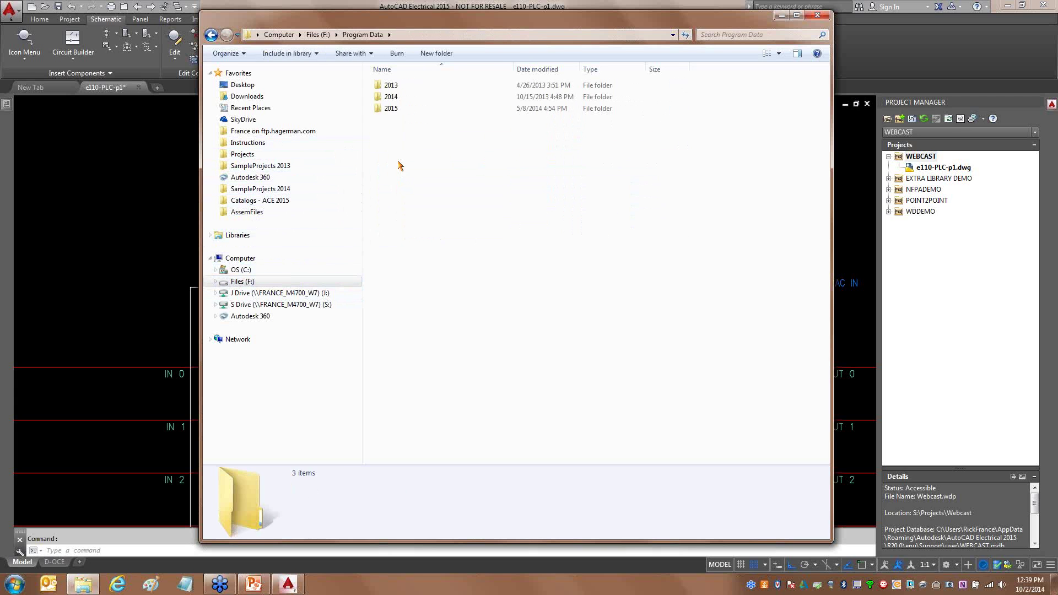
double_click(390, 108)
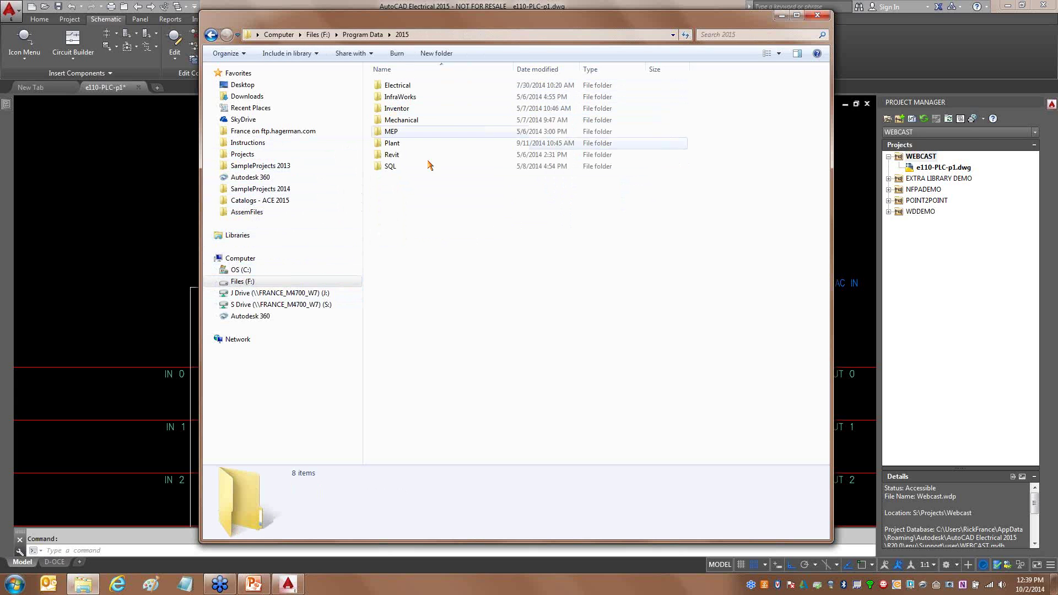
double_click(391, 87)
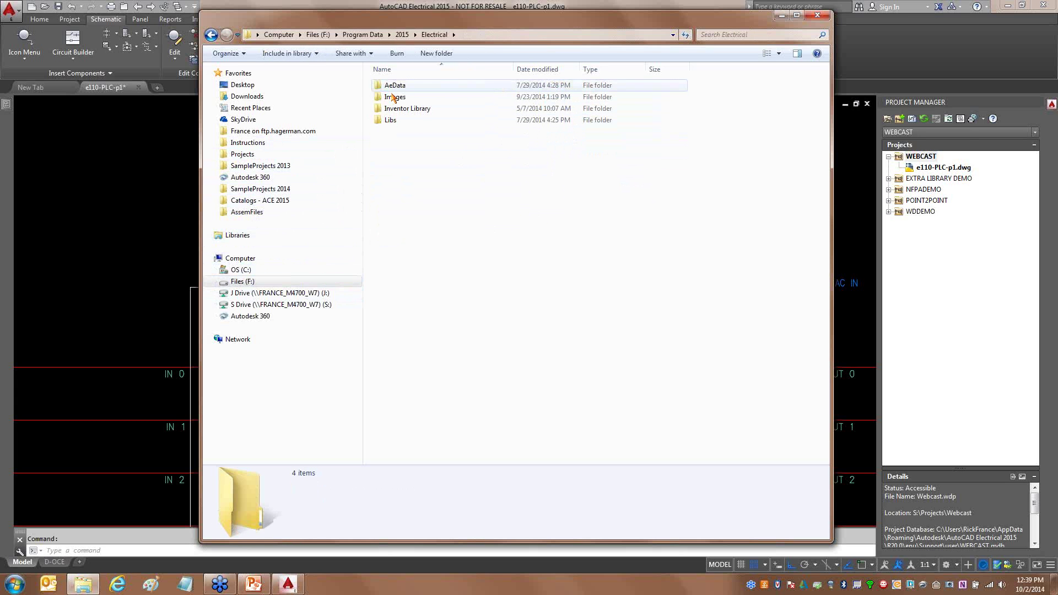
left_click(404, 87)
double_click(404, 87)
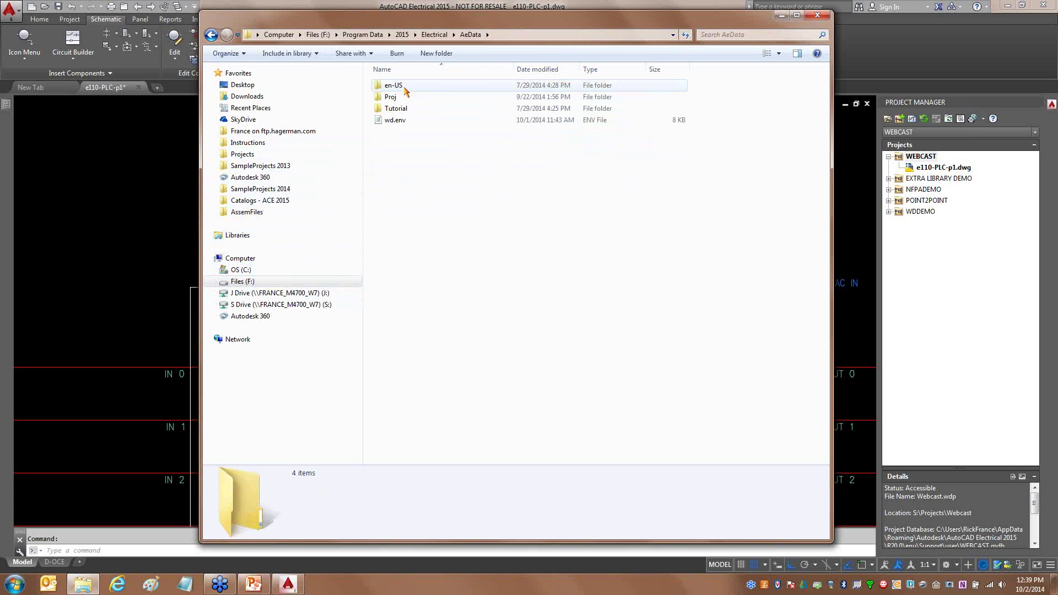
double_click(391, 85)
double_click(390, 98)
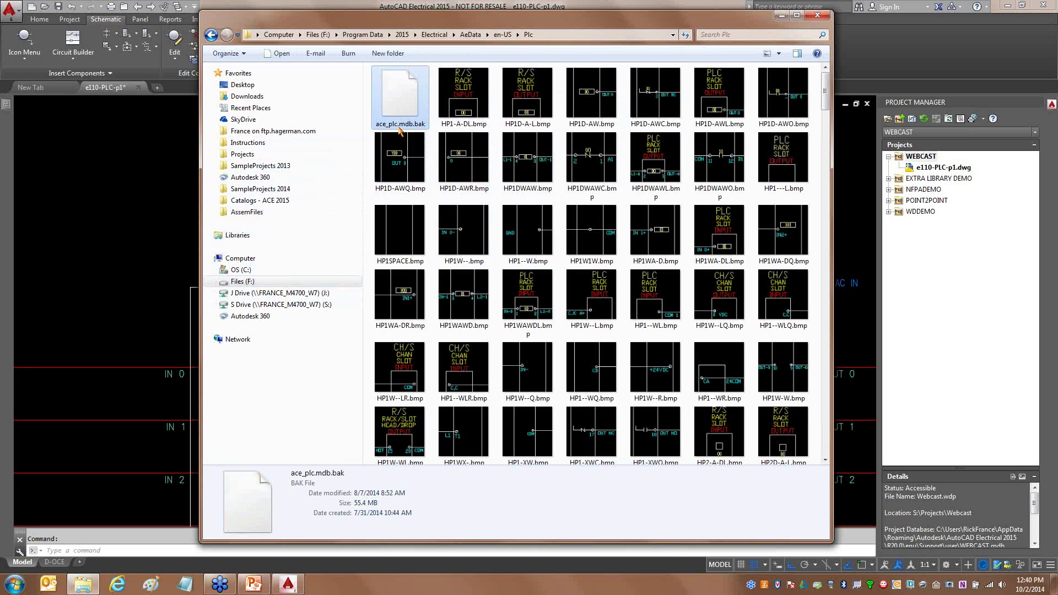
Open ace_plc.mdb from the S drive's Company Data\Catalogs folder in Microsoft Access and find the Allen-Bradley tables.
left_click(323, 306)
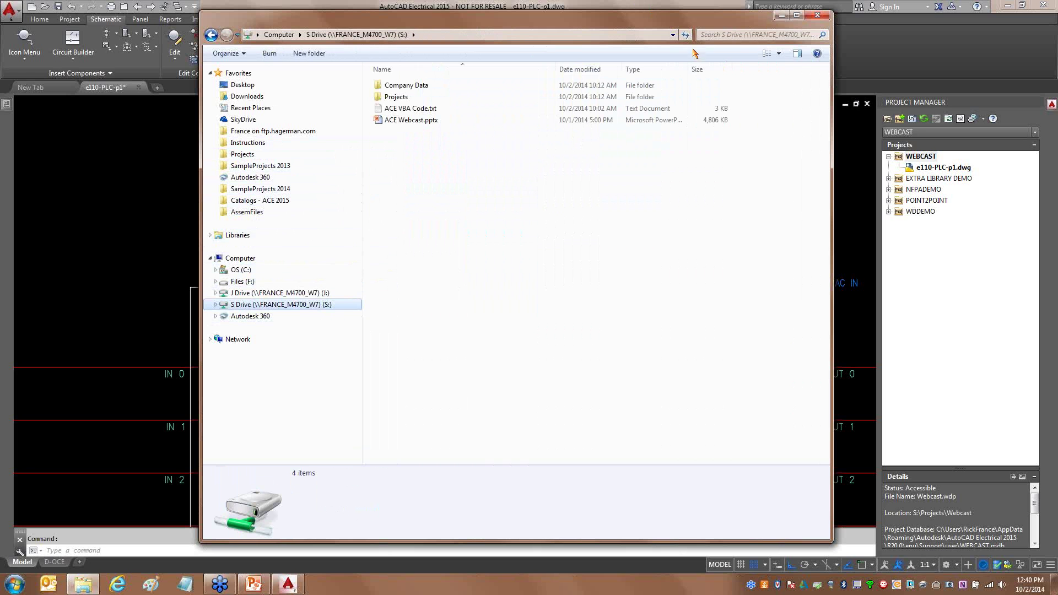
double_click(398, 86)
double_click(404, 87)
left_click(406, 109)
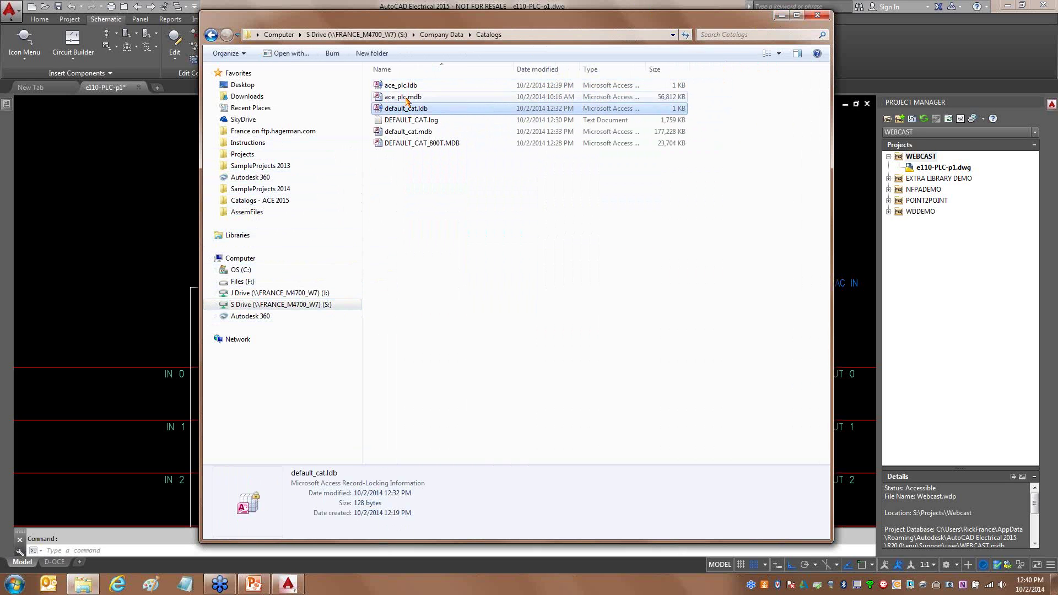
left_click(407, 101)
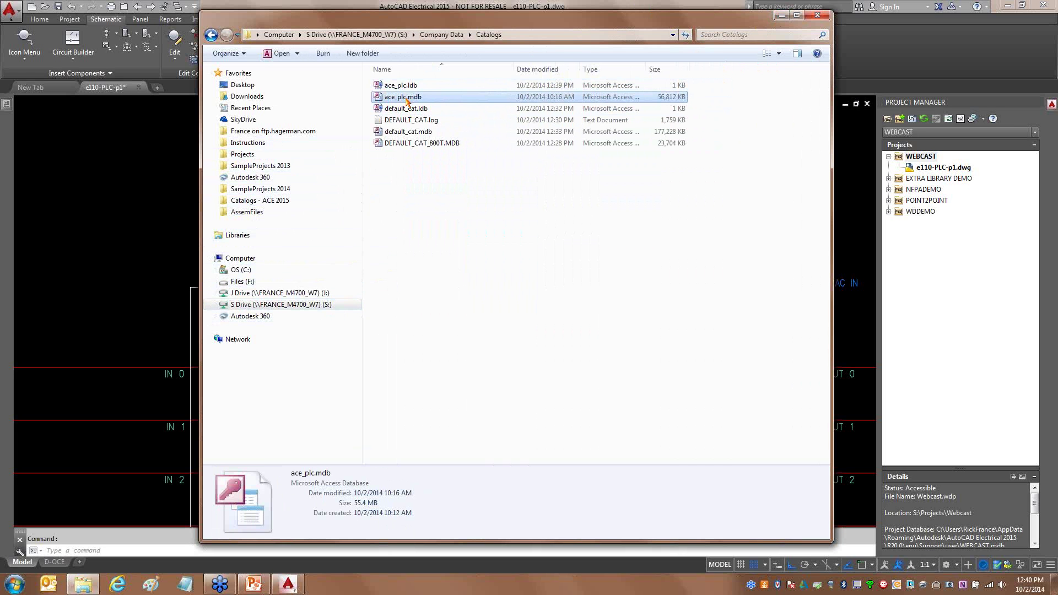
double_click(406, 101)
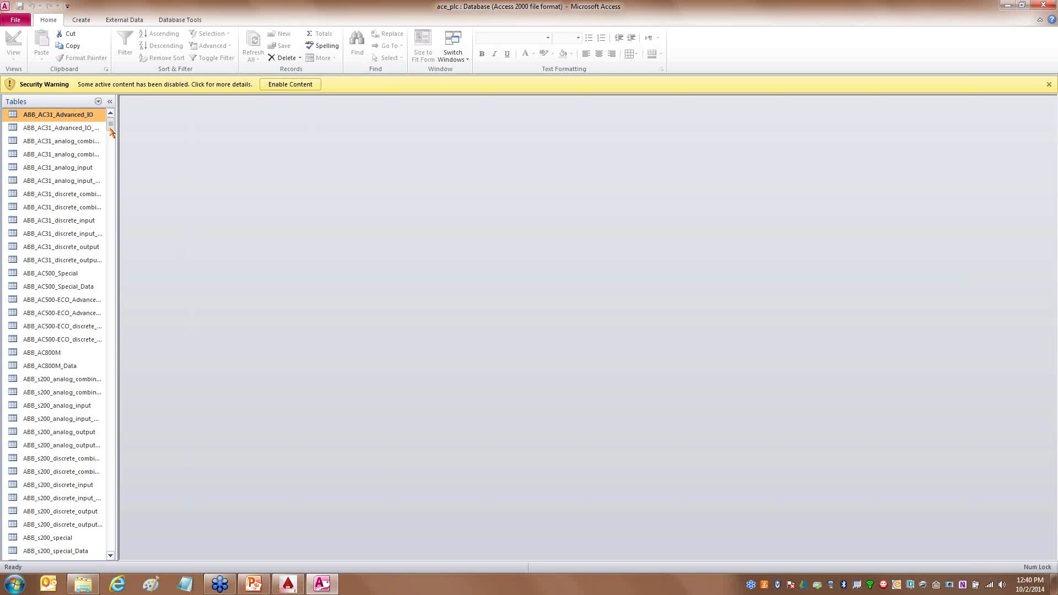
left_click_drag(110, 130, 114, 215)
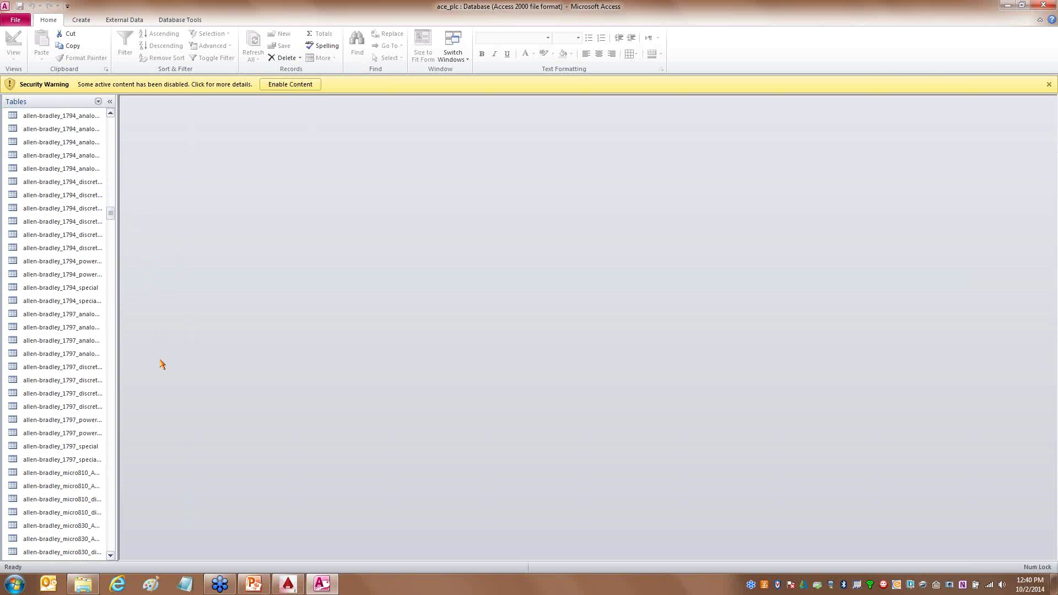
Switch to AutoCAD Electrical and exit it, saving the changes to e110-PLC-p1.dwg.
left_click(288, 583)
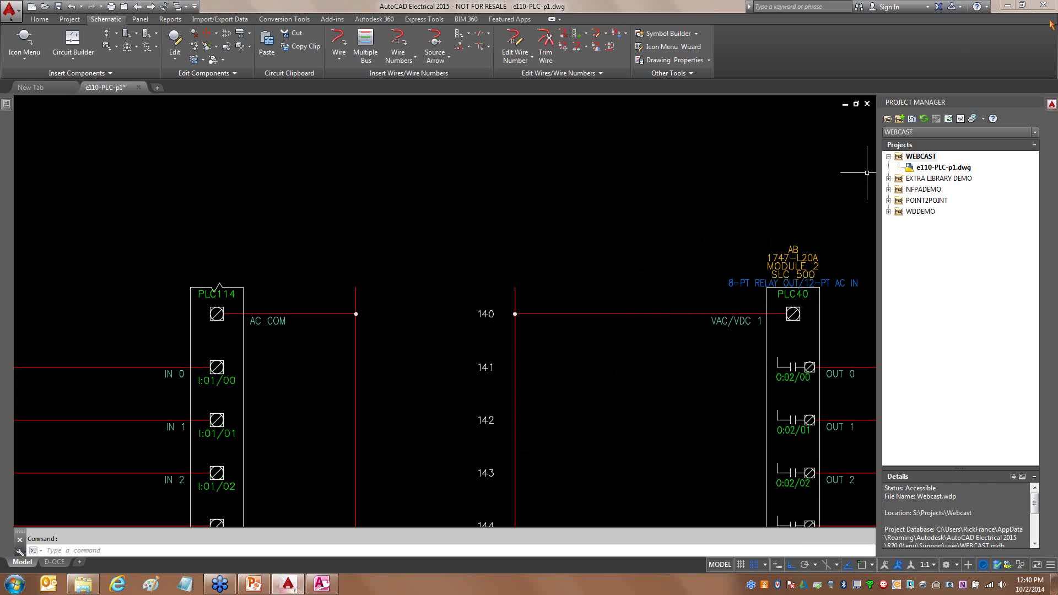
left_click(1042, 4)
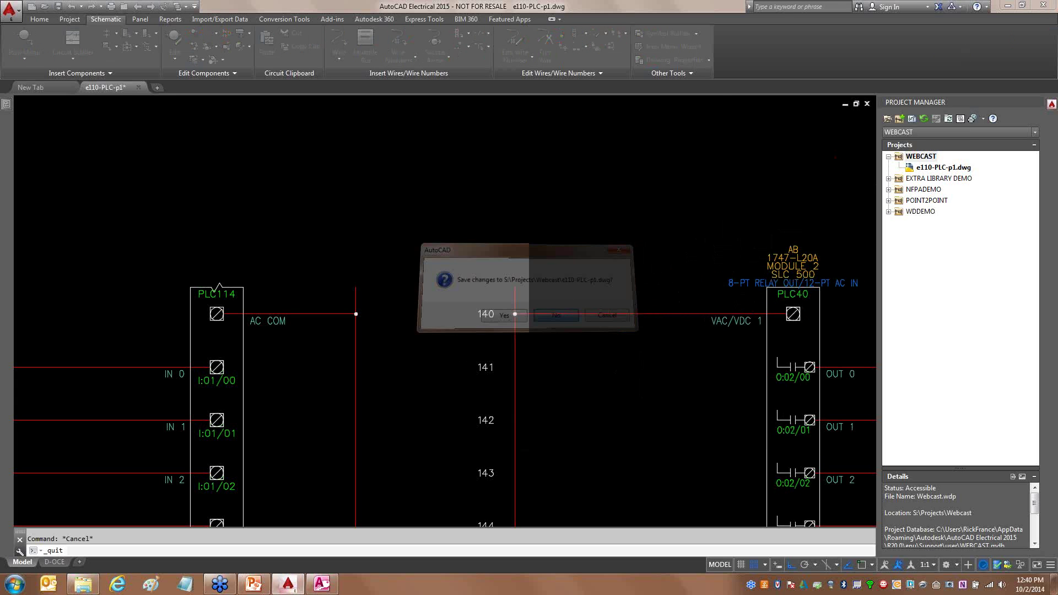
left_click(515, 314)
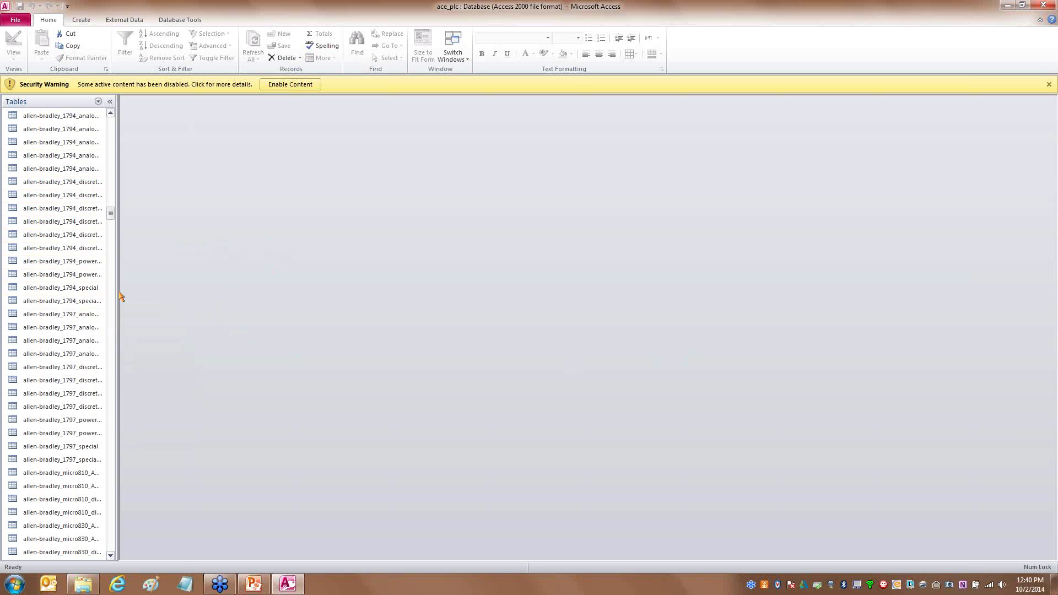
Widen the table list, examine the ADDRESS_BASE column of allen-bradley_1794_power_supply, and close the table without saving its layout.
left_click_drag(118, 293, 184, 294)
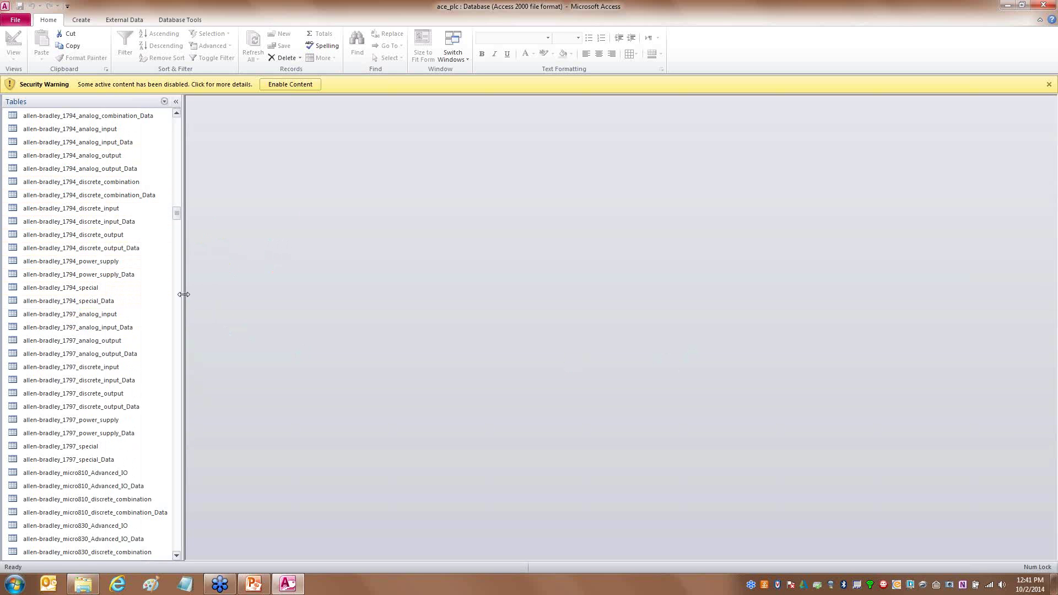
left_click(83, 289)
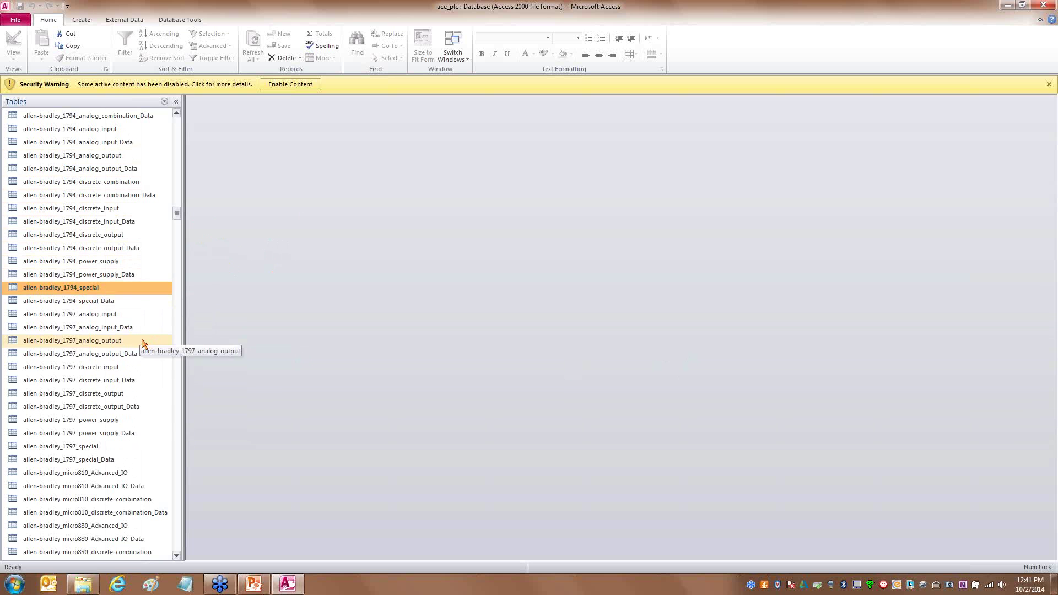
left_click(105, 301)
left_click(119, 261)
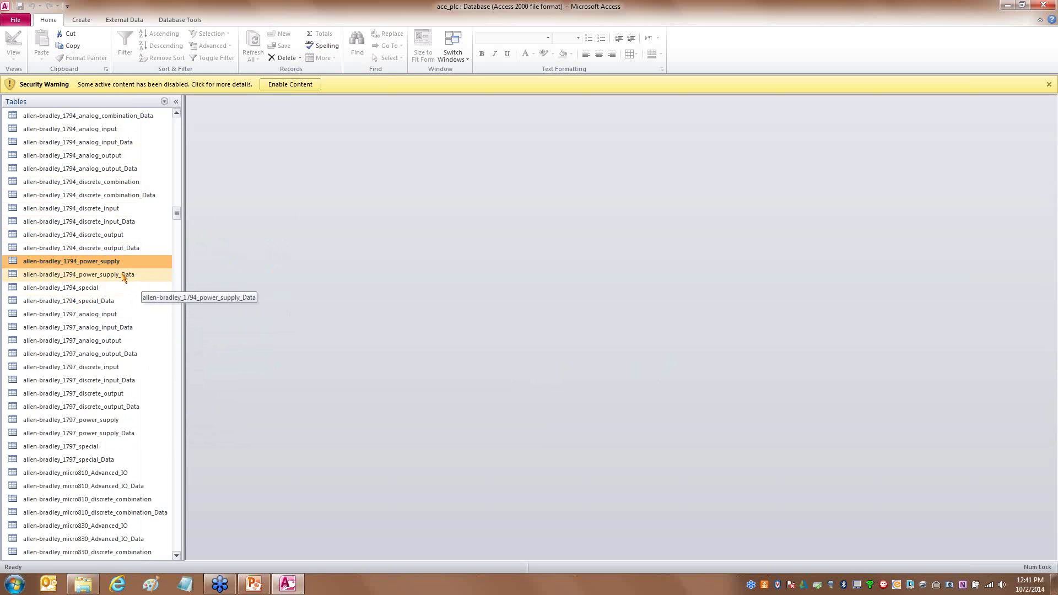
left_click(118, 274)
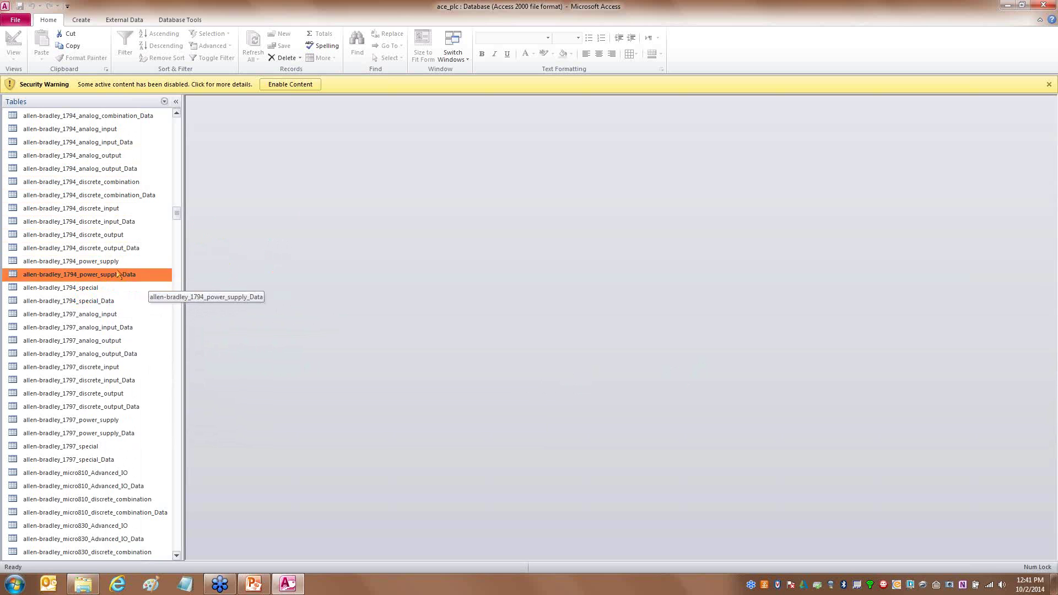
double_click(101, 263)
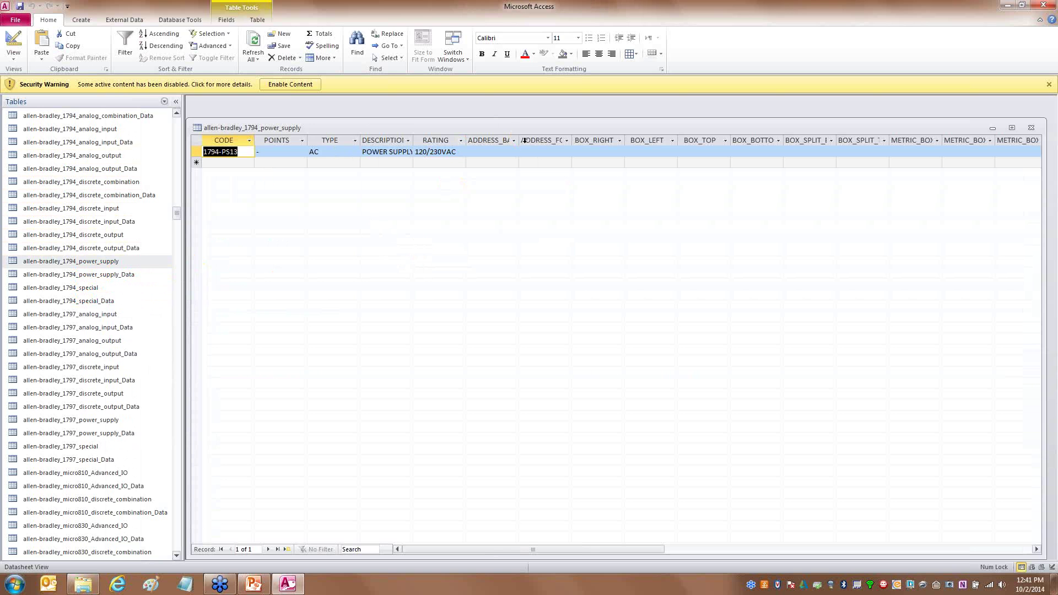
mouse_move(519, 141)
left_mouse_down()
mouse_move(556, 141)
mouse_move(555, 276)
left_mouse_up()
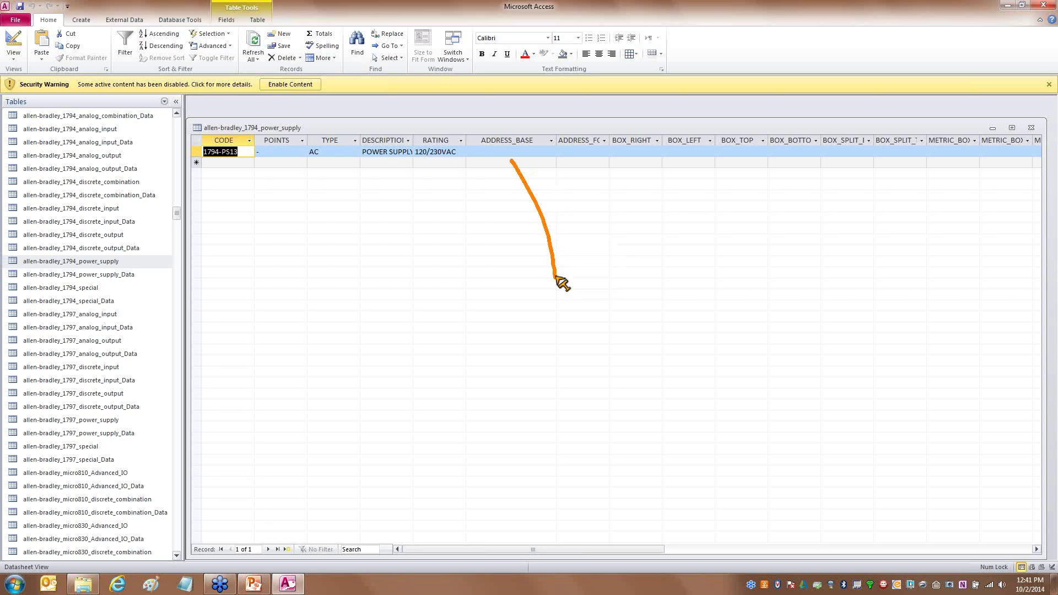
left_click(1030, 127)
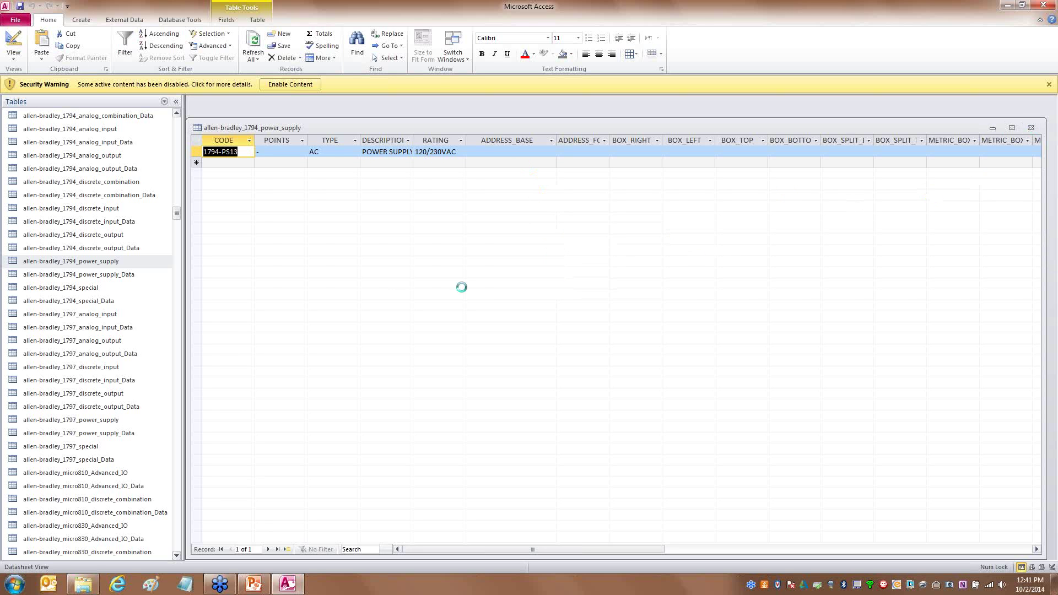
left_click(530, 319)
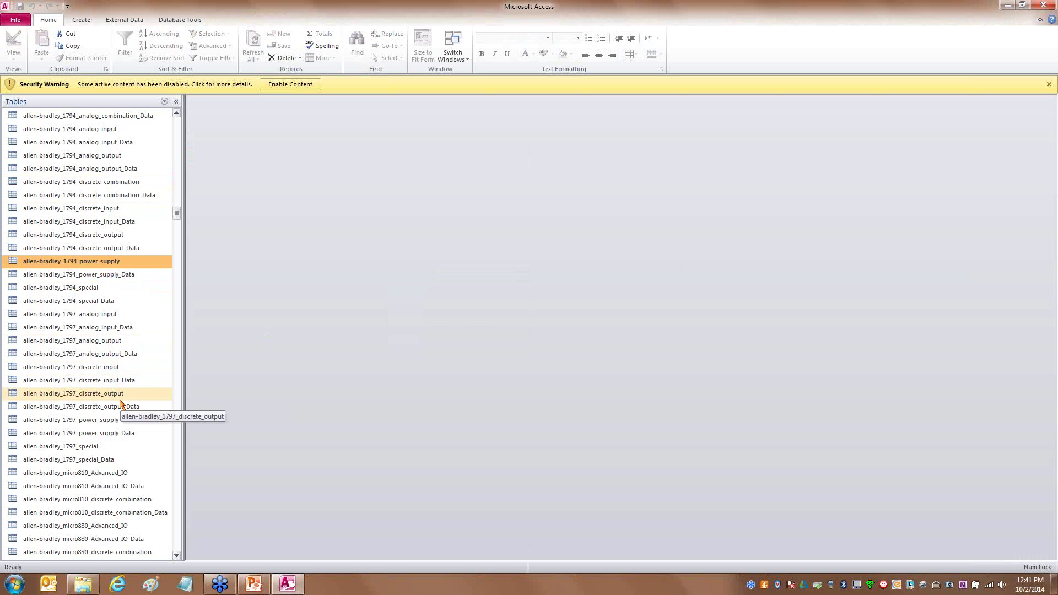
Open the allen-bradley_1797_discrete_input_Data table and fit the ATTRIBUTES column to its contents.
double_click(105, 385)
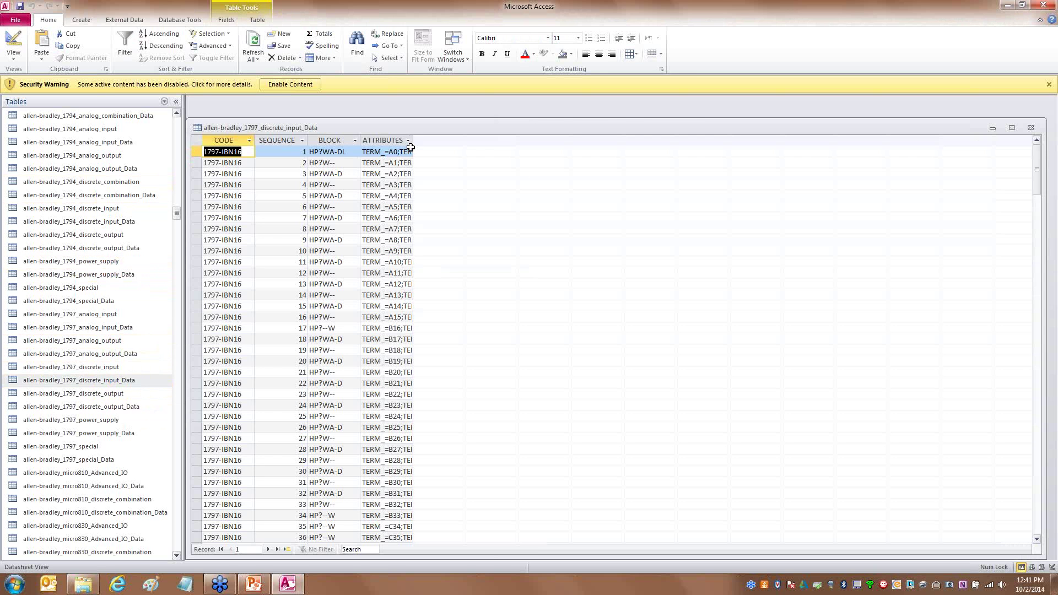
left_click(413, 141)
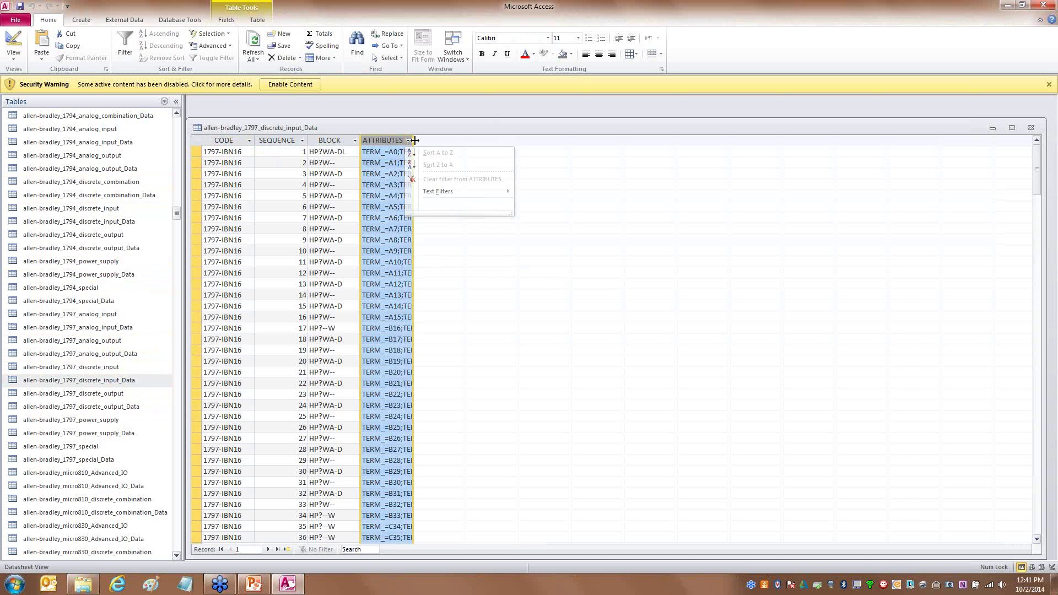
double_click(414, 140)
Check the ADDRESS_BASE column of the allen-bradley_1797_discrete_input table and close it without saving the layout.
double_click(111, 367)
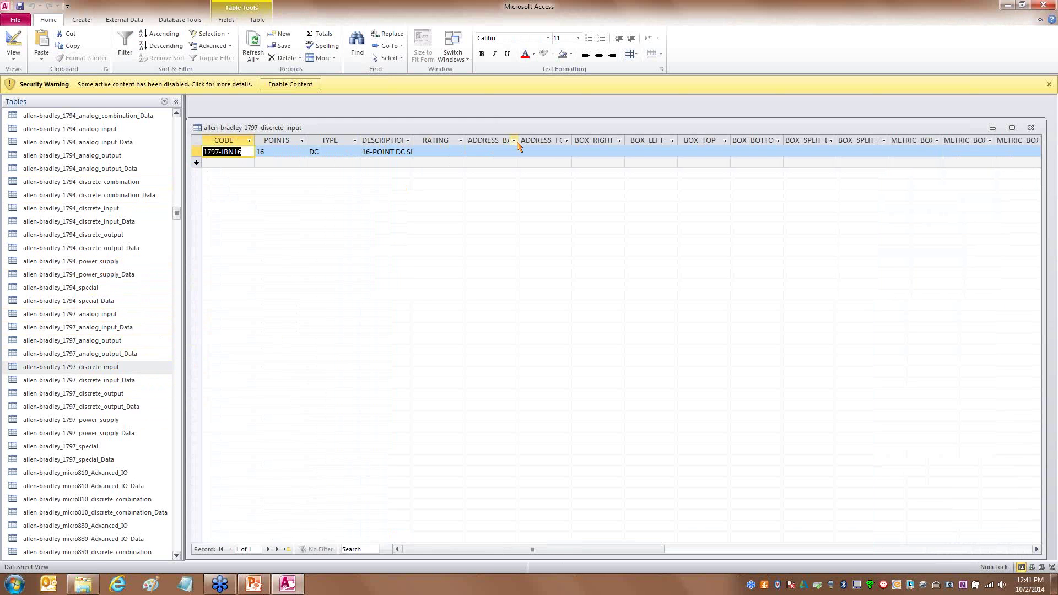
left_click_drag(522, 142, 551, 142)
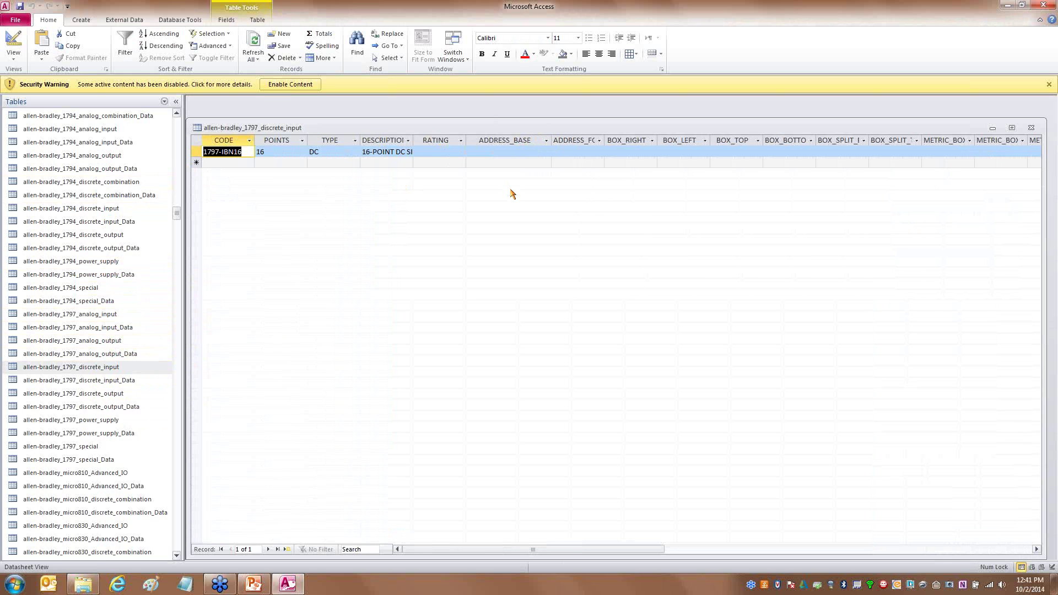
left_click(1031, 127)
left_click(530, 318)
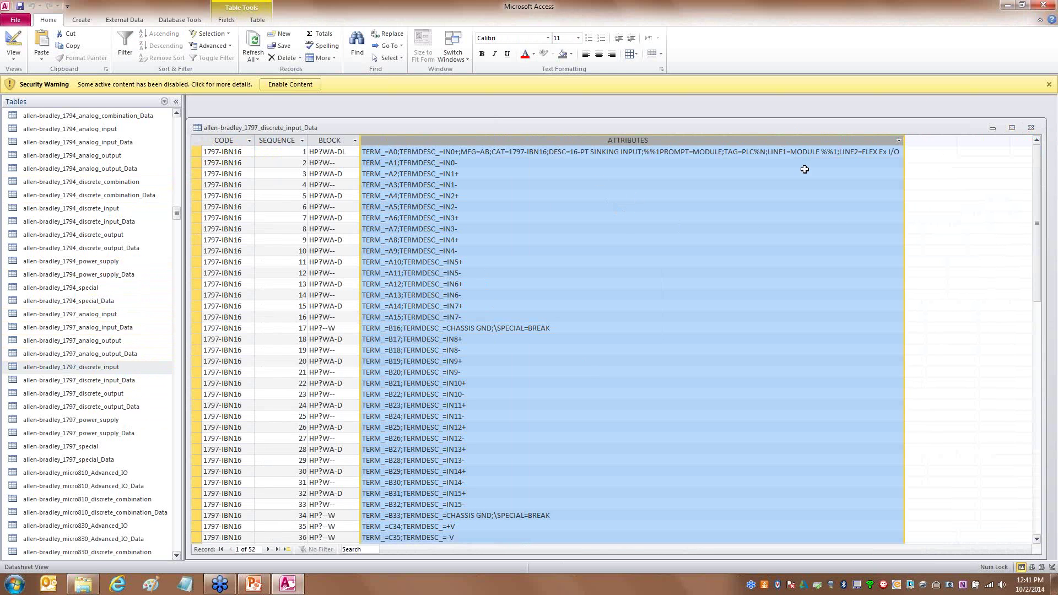
Examine the TAG entry in the first 1797-IBN16 ATTRIBUTES record and the remaining rows, and close the table without saving its layout.
mouse_move(716, 163)
left_mouse_down()
mouse_move(785, 149)
mouse_move(744, 140)
mouse_move(726, 162)
left_mouse_up()
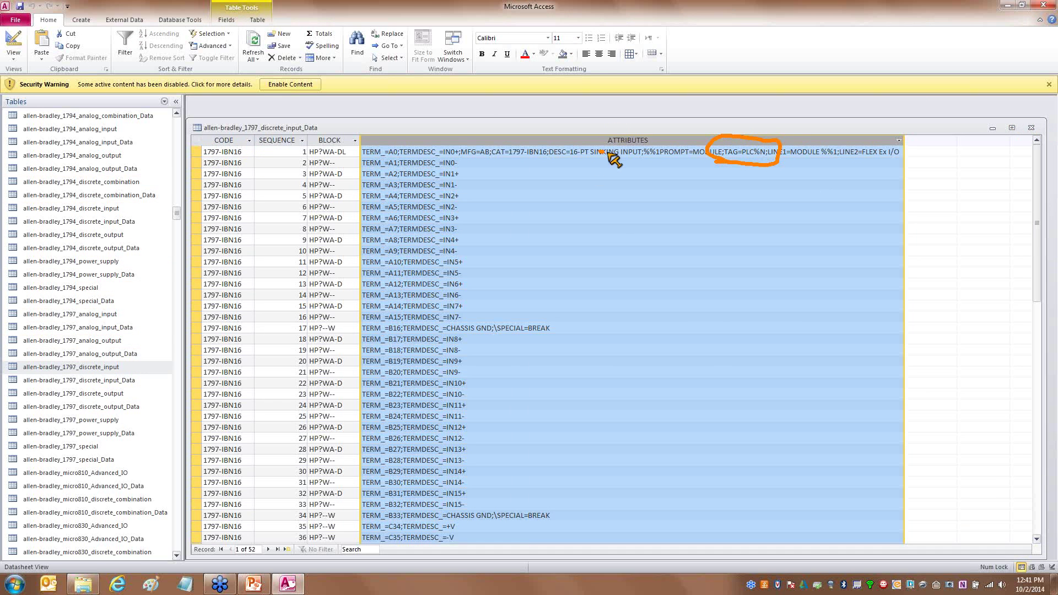
mouse_move(661, 160)
left_mouse_down()
mouse_move(667, 122)
mouse_move(590, 145)
mouse_move(610, 161)
left_mouse_up()
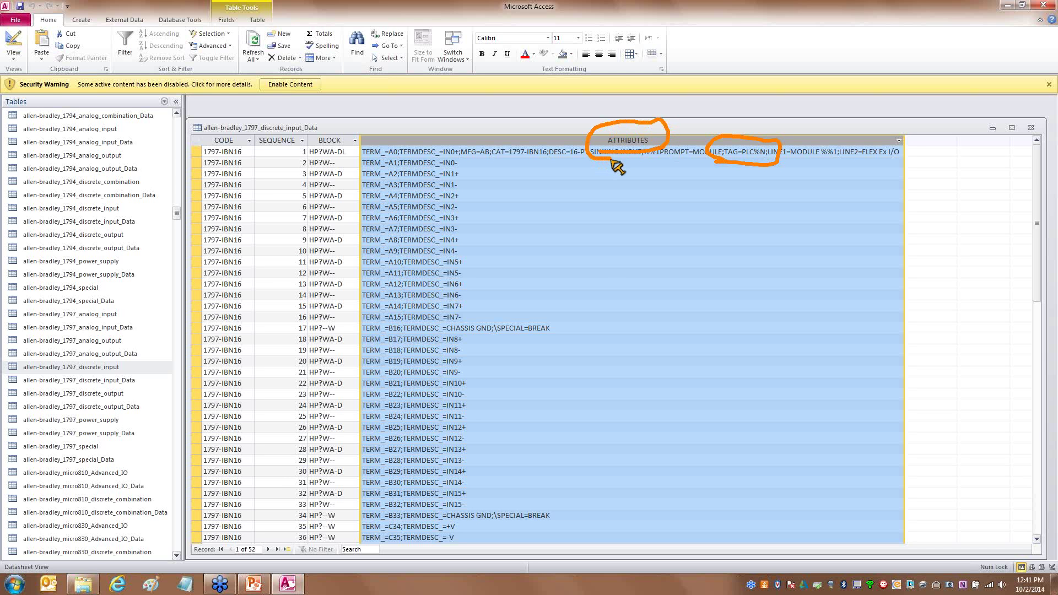
key("Escape")
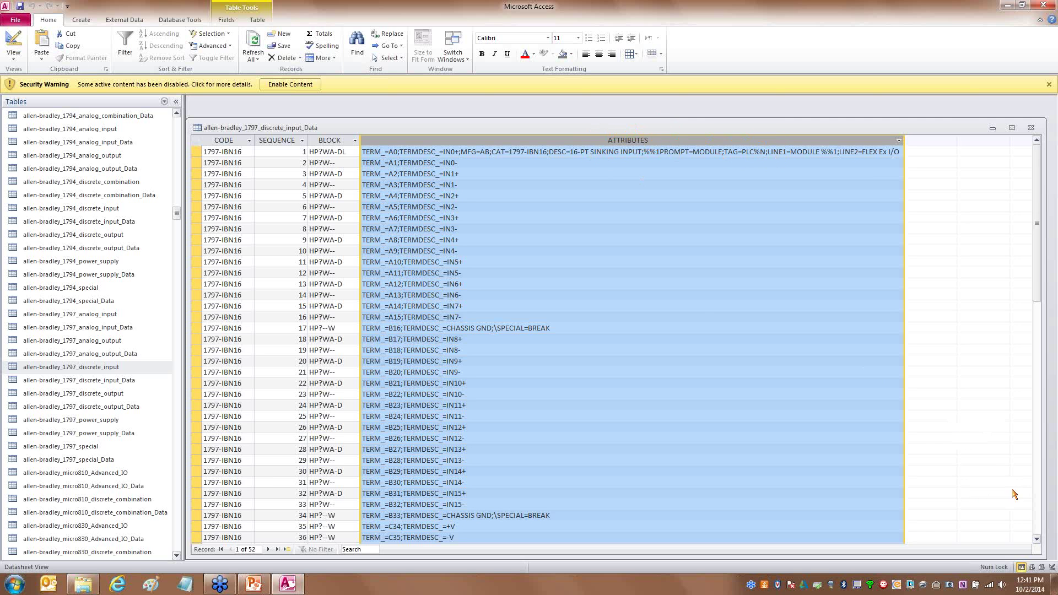
left_click(1038, 521)
left_click(1031, 127)
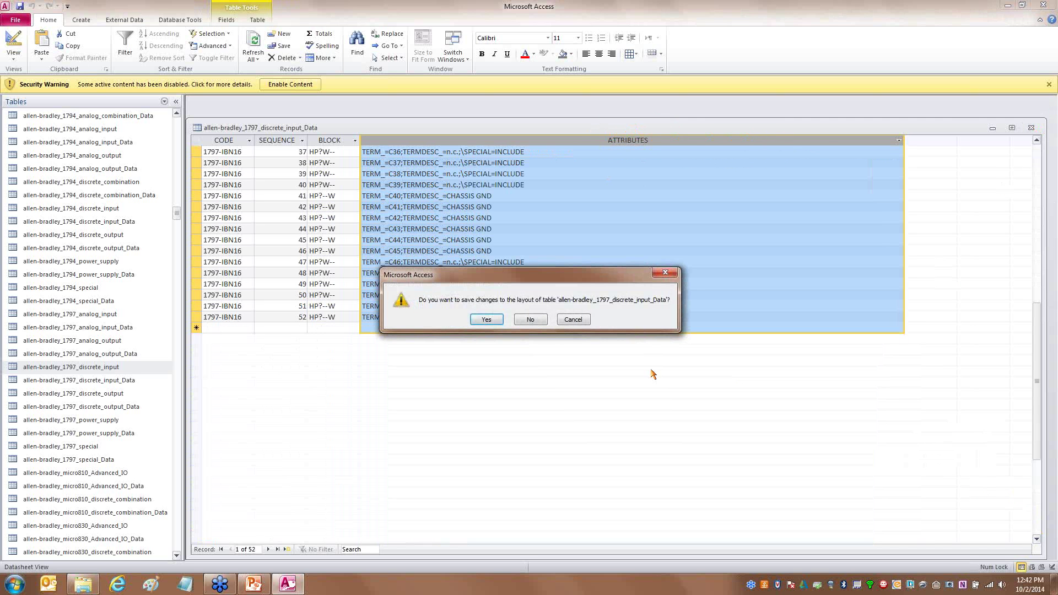
left_click(532, 320)
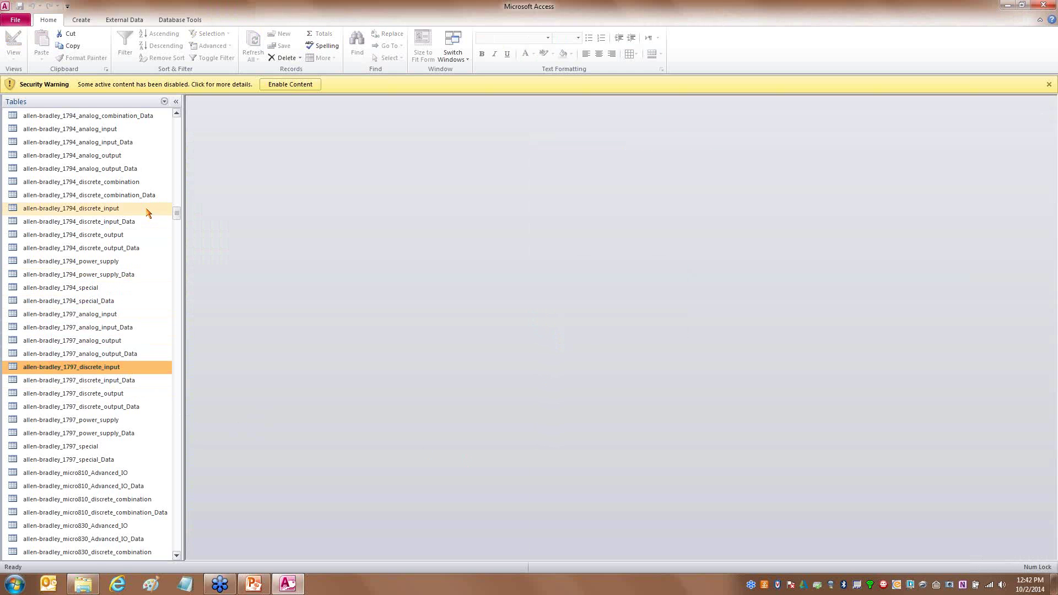
View the allen-bradley_1769_analog_combination_Data table and close it.
scroll(180, 173, "up", 15)
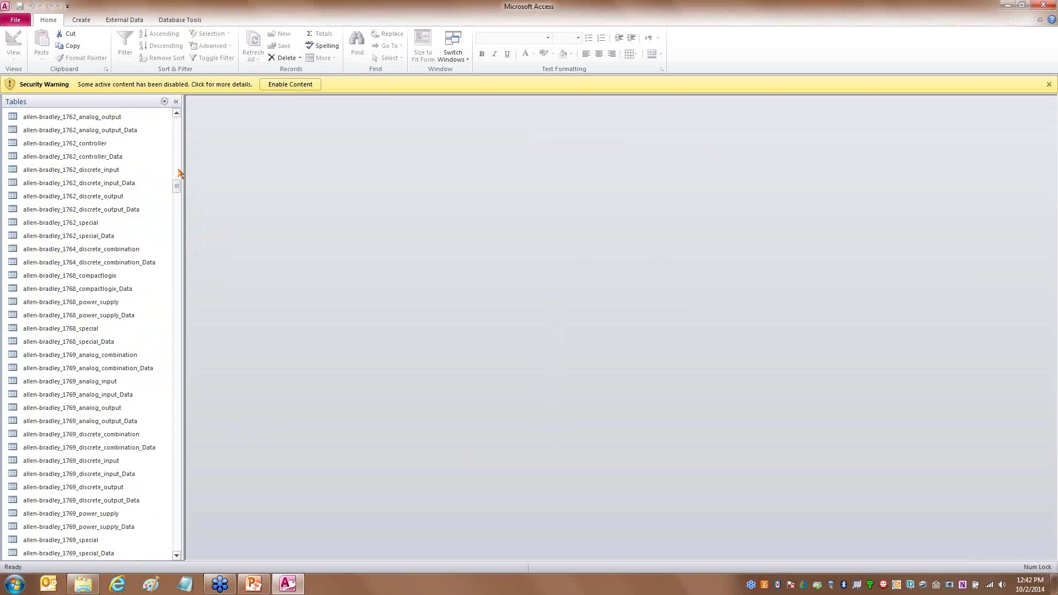
double_click(106, 368)
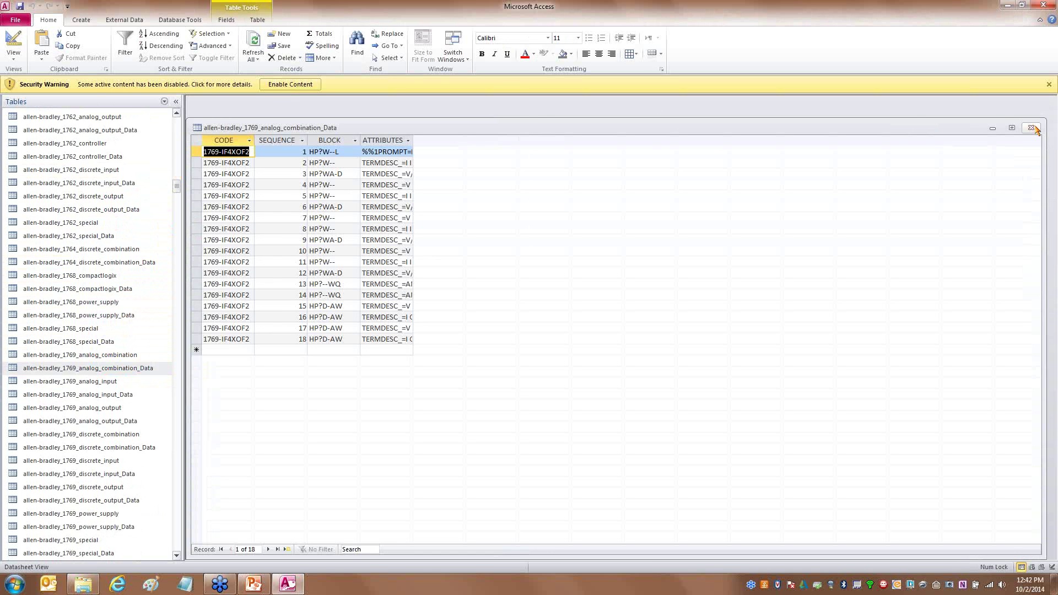
left_click(1031, 127)
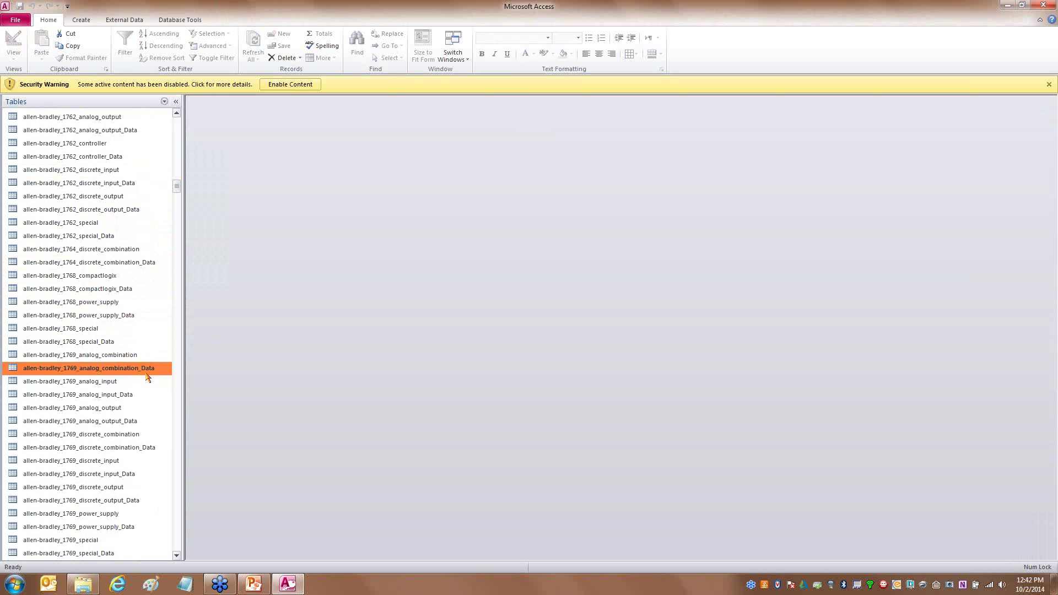
Check the full ATTRIBUTES column of the allen-bradley_1769_discrete_combination_Data table and close it without saving the layout.
double_click(122, 448)
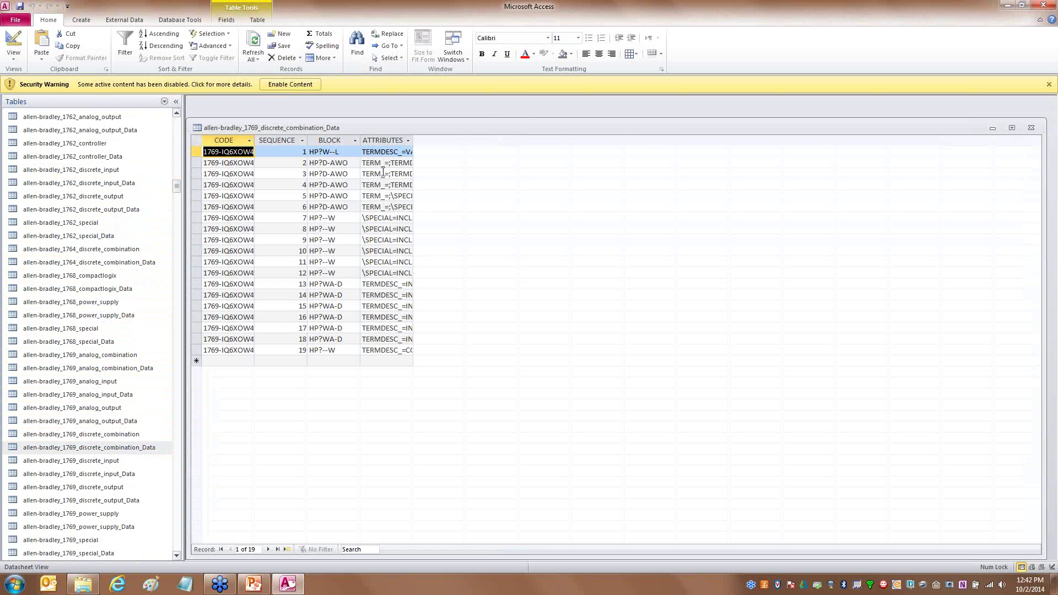
double_click(414, 140)
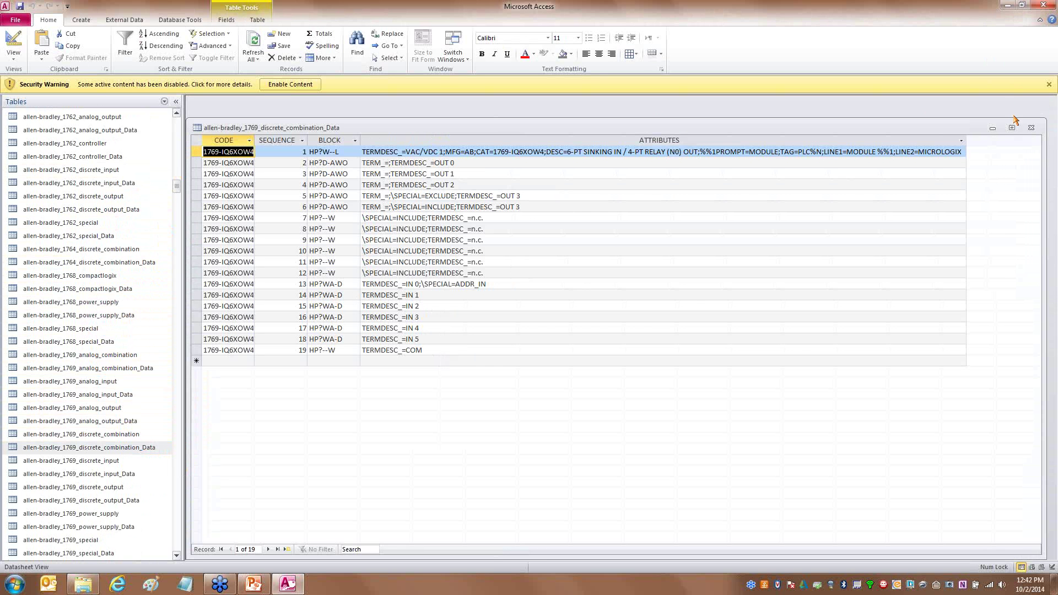
left_click(1031, 127)
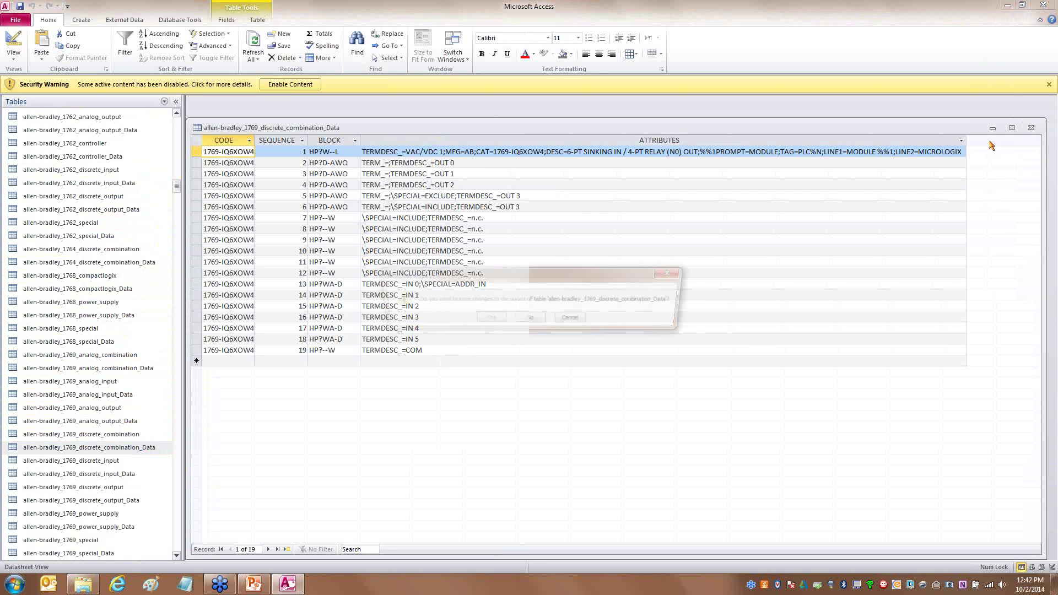
left_click(530, 320)
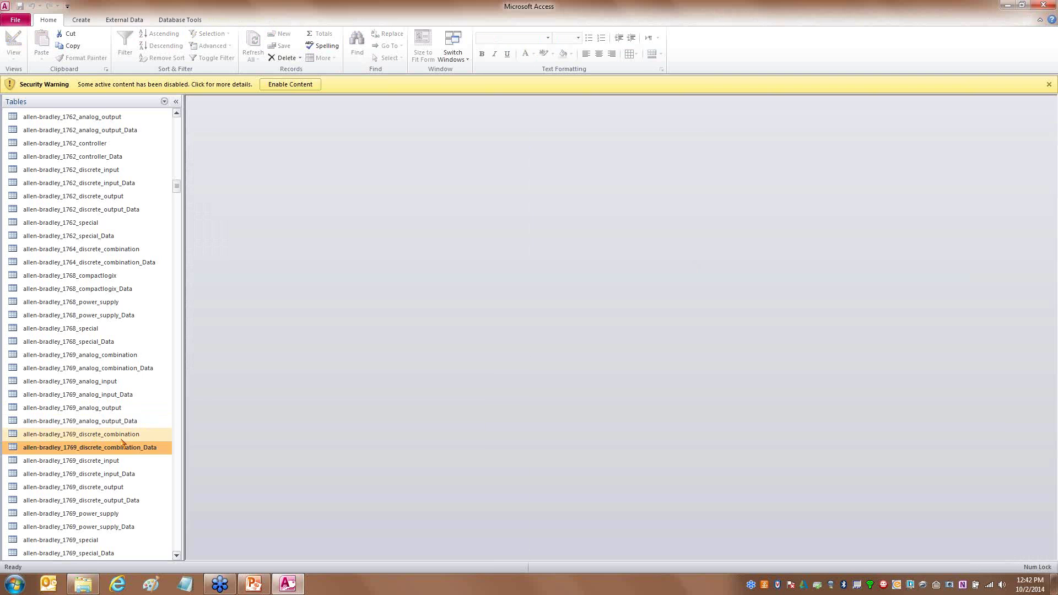
Open the allen-bradley_1769_analog_input_Data table, fit the ATTRIBUTES column to its contents and look through the records.
double_click(107, 394)
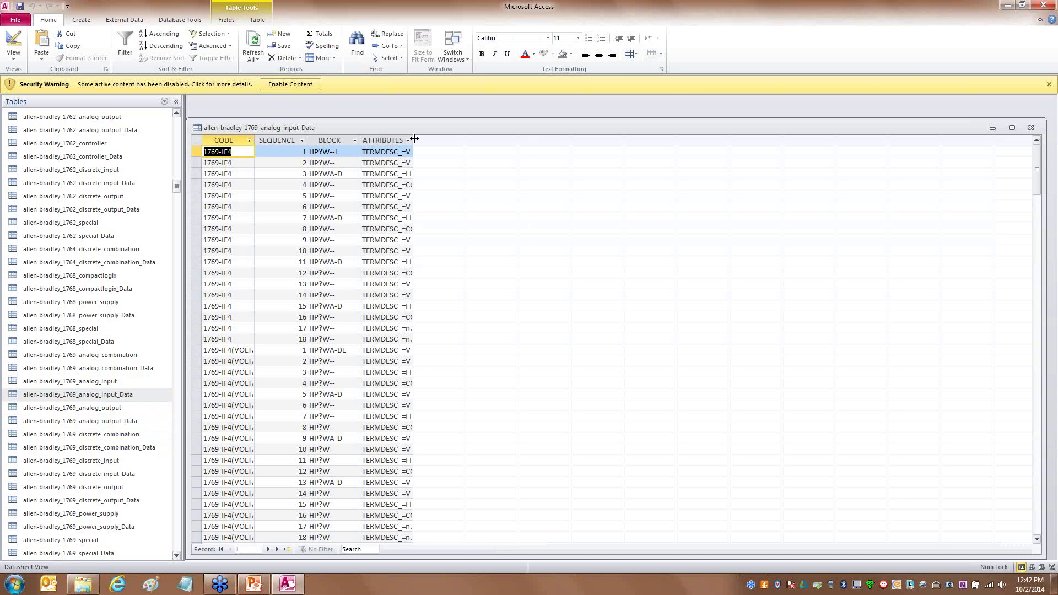
double_click(414, 139)
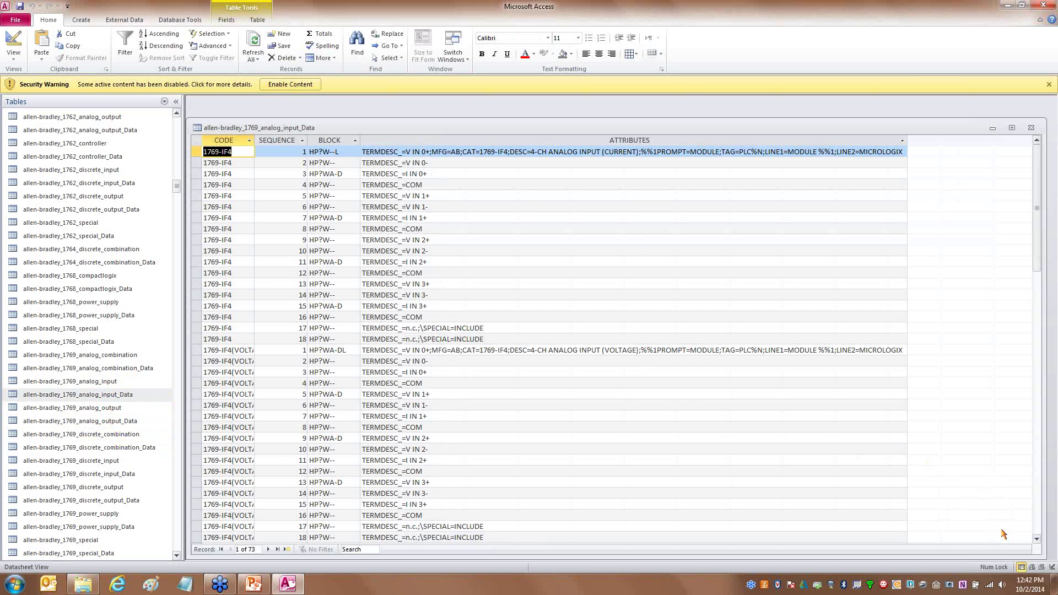
left_click(1037, 532)
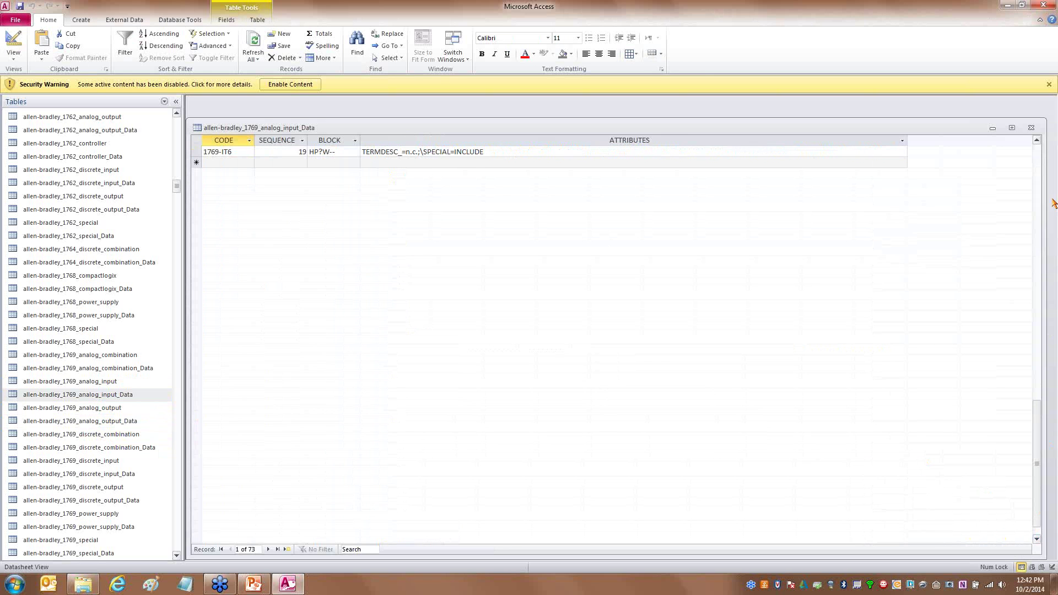
left_click(1035, 159)
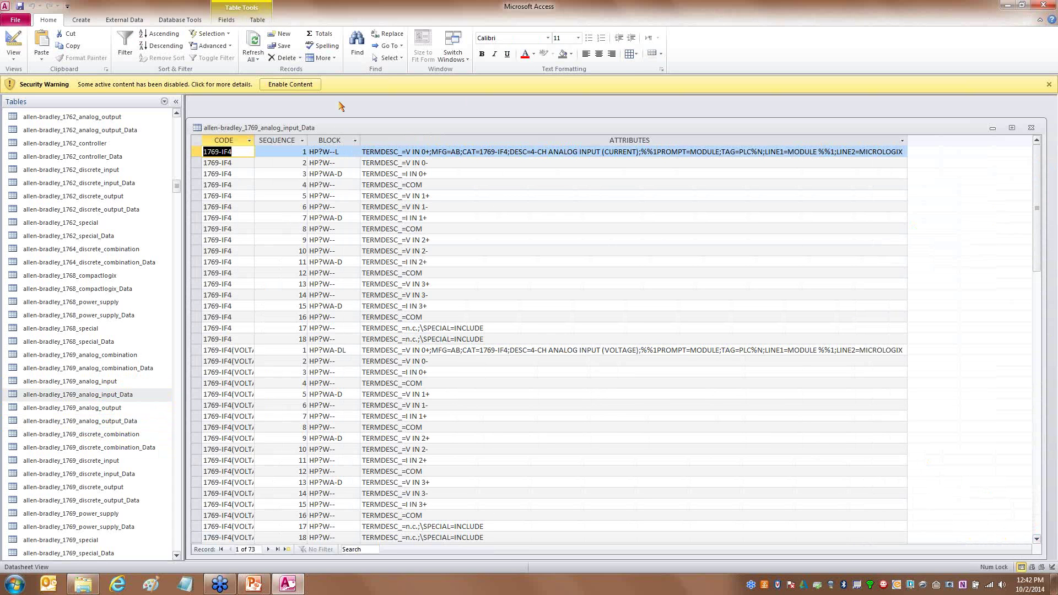
Set up a replacement of PLC%N with PLC%S%N in the current document, matching any part of the field.
left_click(388, 34)
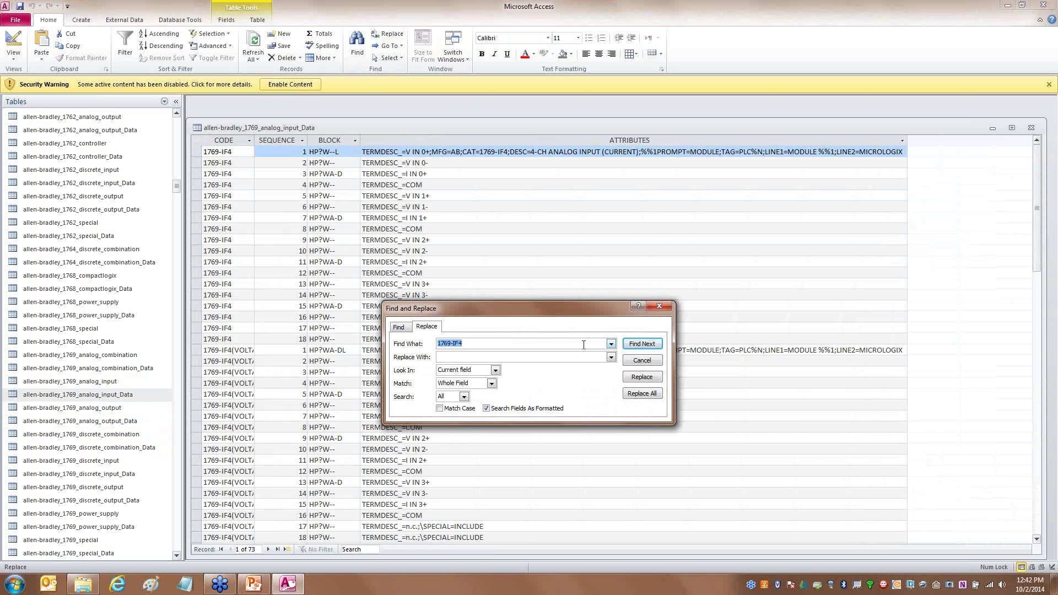
type("PLC%S%N")
left_click(495, 369)
left_click(473, 384)
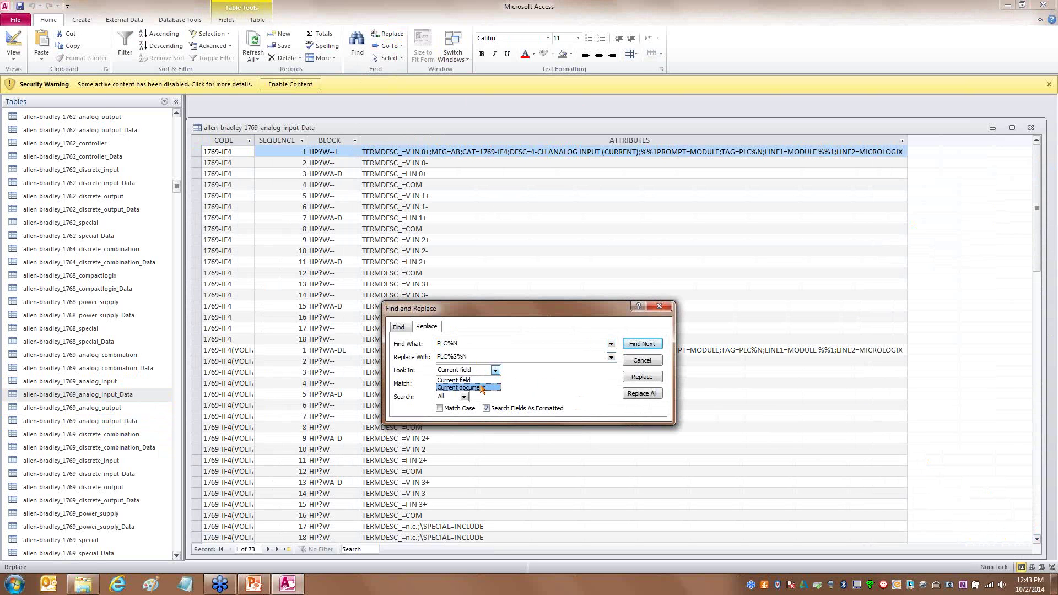
left_click(491, 383)
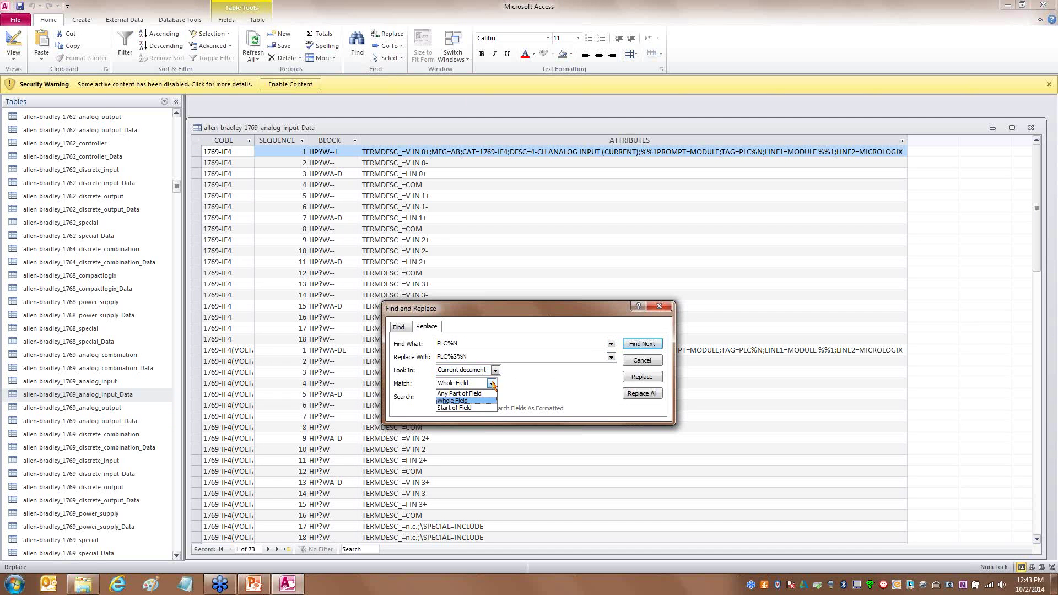
left_click(456, 394)
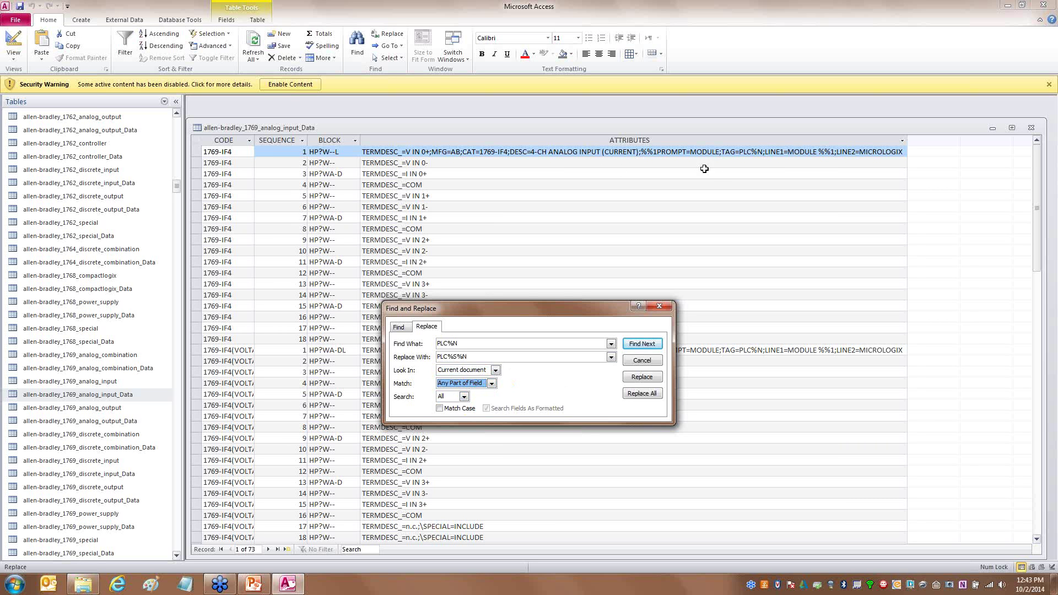
mouse_move(695, 165)
left_mouse_down()
mouse_move(785, 141)
mouse_move(590, 148)
mouse_move(617, 163)
left_mouse_up()
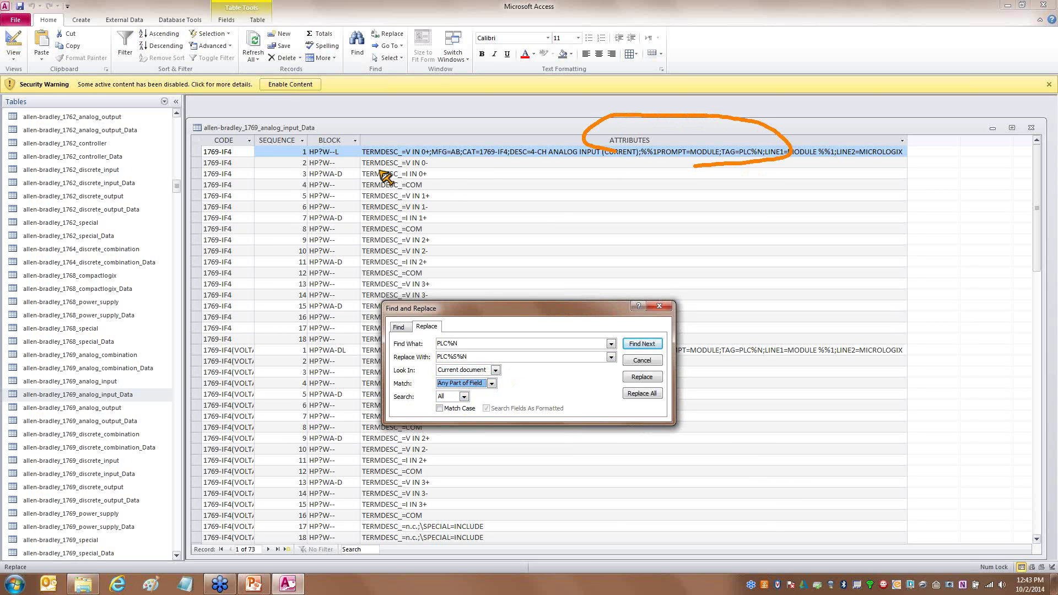
left_click_drag(380, 160, 562, 172)
mouse_move(716, 117)
left_mouse_down()
mouse_move(750, 182)
mouse_move(789, 159)
left_mouse_up()
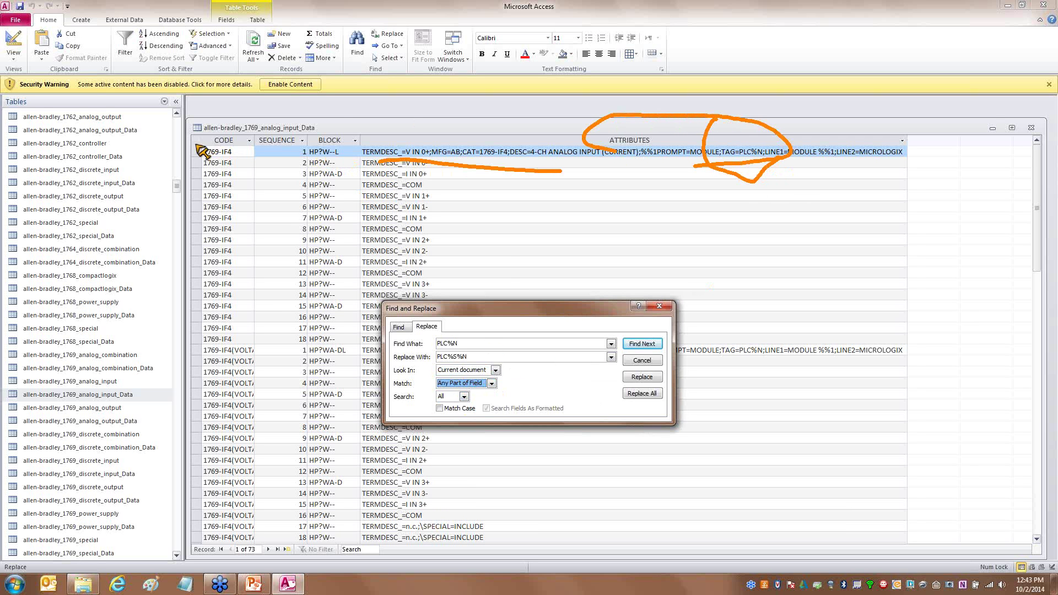
mouse_move(199, 149)
left_mouse_down()
mouse_move(345, 109)
mouse_move(204, 147)
mouse_move(243, 152)
left_mouse_up()
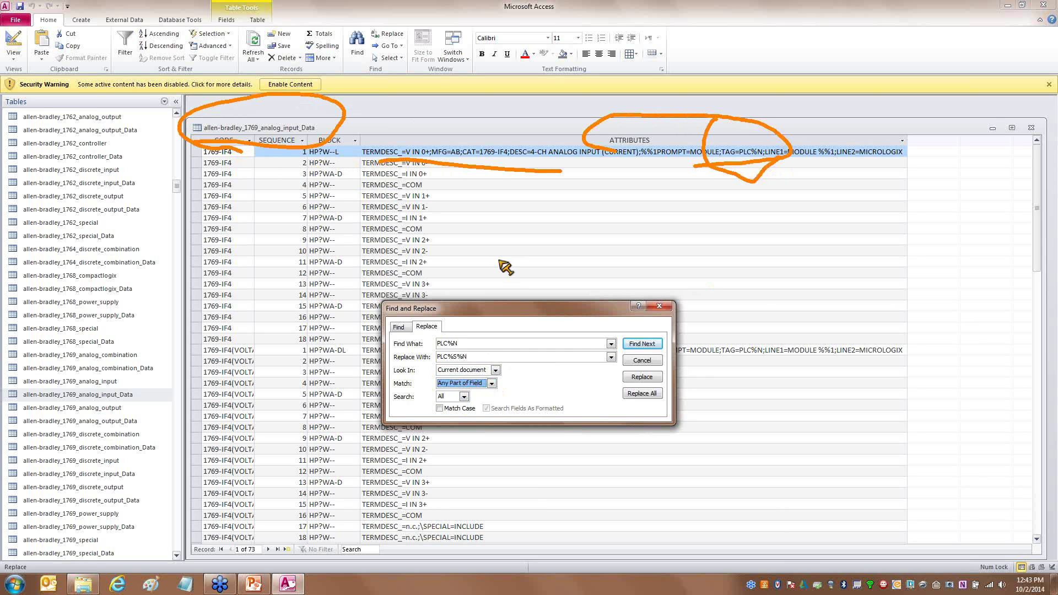
Replace all occurrences of PLC%N in the 1769 analog input data table, confirm the operation and close Find and Replace.
left_click(650, 392)
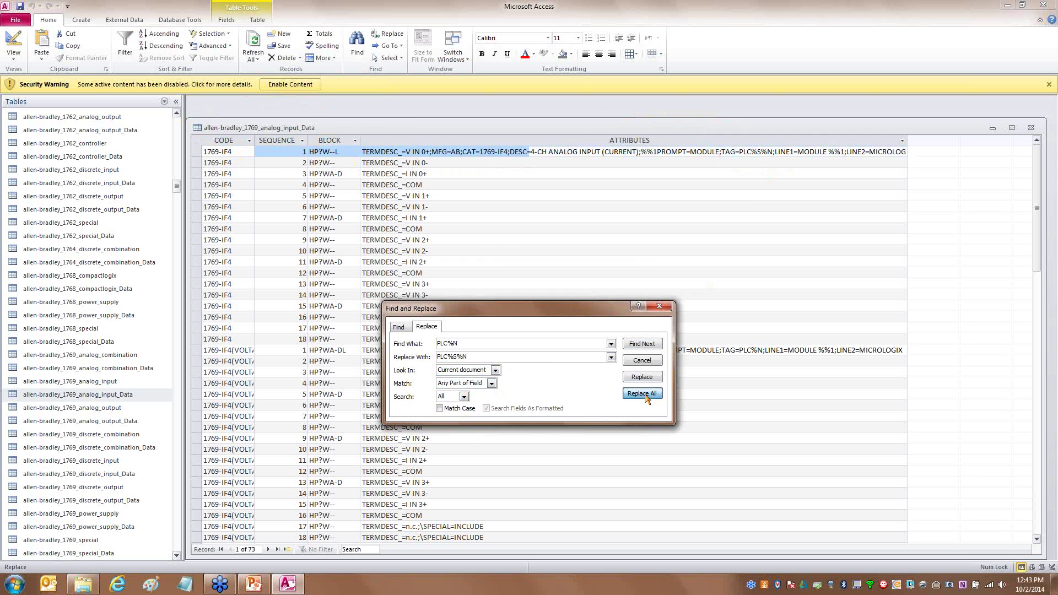
left_click(507, 314)
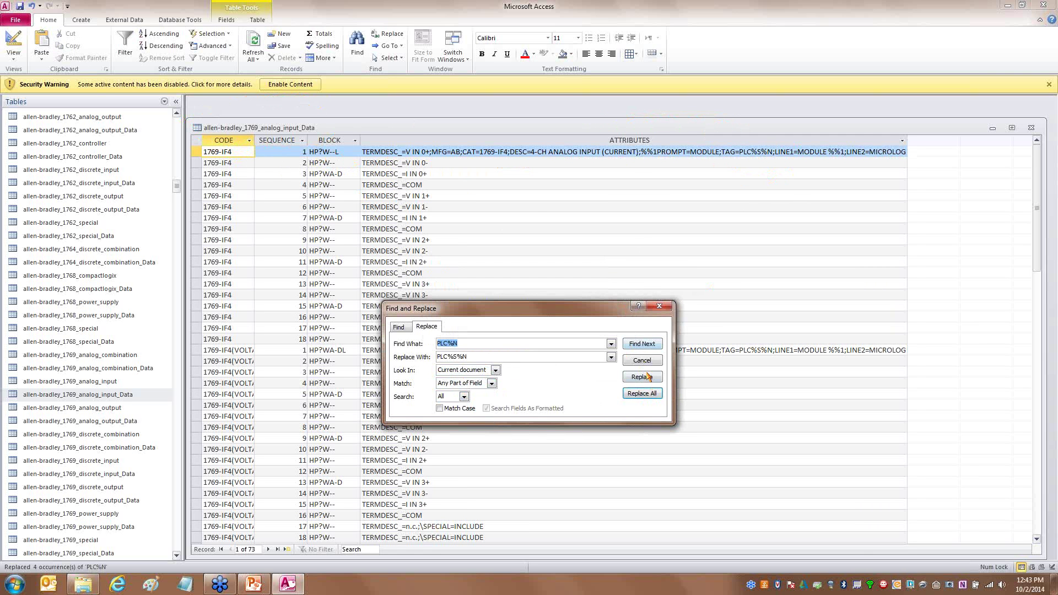
left_click(641, 360)
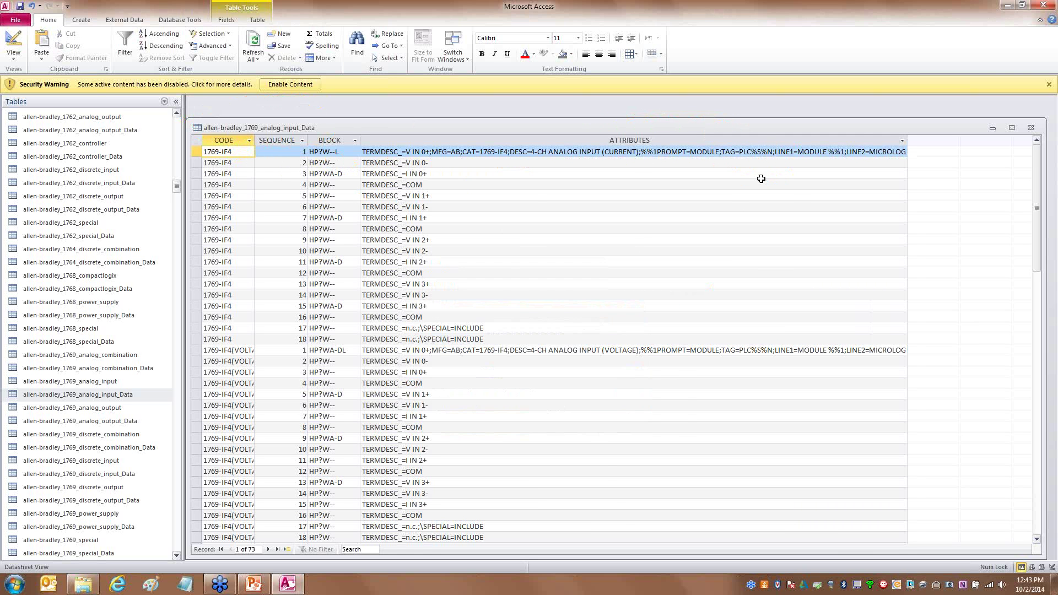
Examine the TAG entries of the 1769-IF4 records and close the analog input data table without saving its layout.
mouse_move(719, 169)
left_mouse_down()
mouse_move(787, 171)
mouse_move(744, 132)
mouse_move(721, 162)
left_mouse_up()
mouse_move(741, 330)
left_mouse_down()
mouse_move(802, 359)
mouse_move(753, 321)
left_mouse_up()
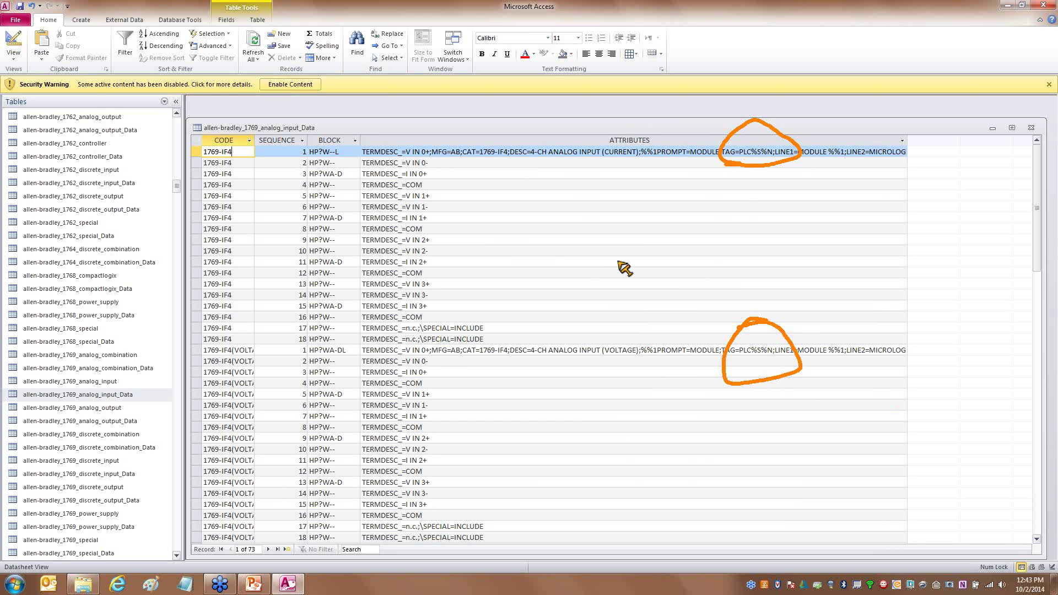
key("Escape")
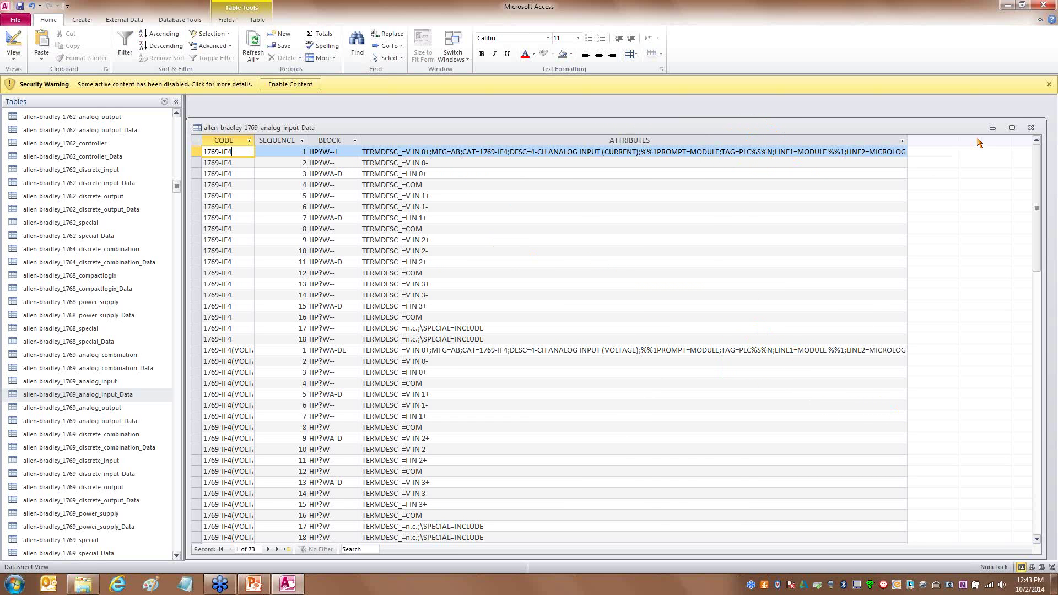
left_click(1030, 127)
left_click(529, 320)
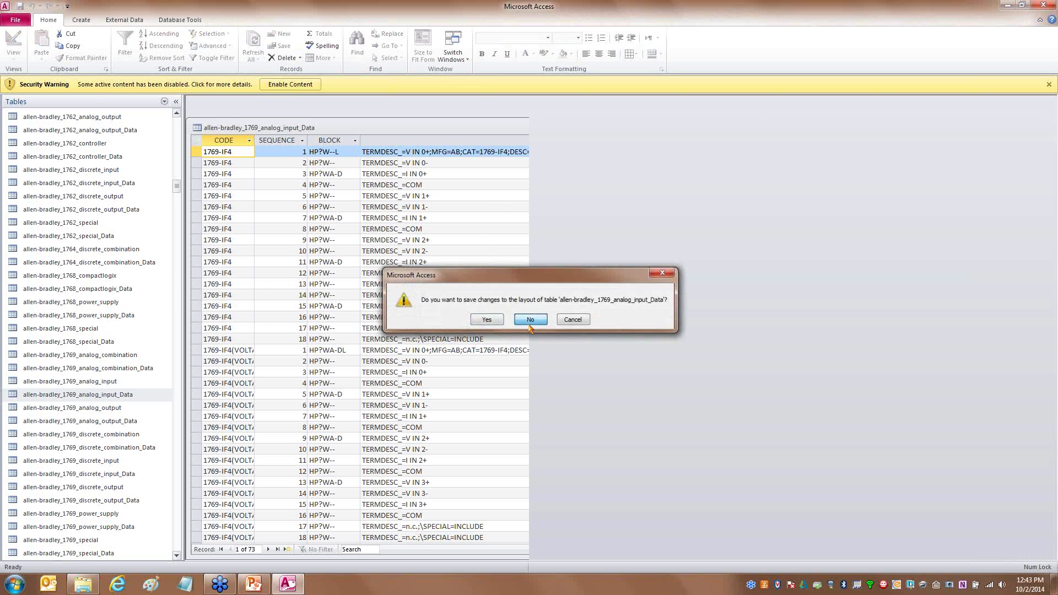
Check the ATTRIBUTES column of allen-bradley_1764_discrete_combination_Data, close it without saving the layout, and view the allen-bradley_1764_discrete_combination table.
left_click(140, 265)
double_click(140, 264)
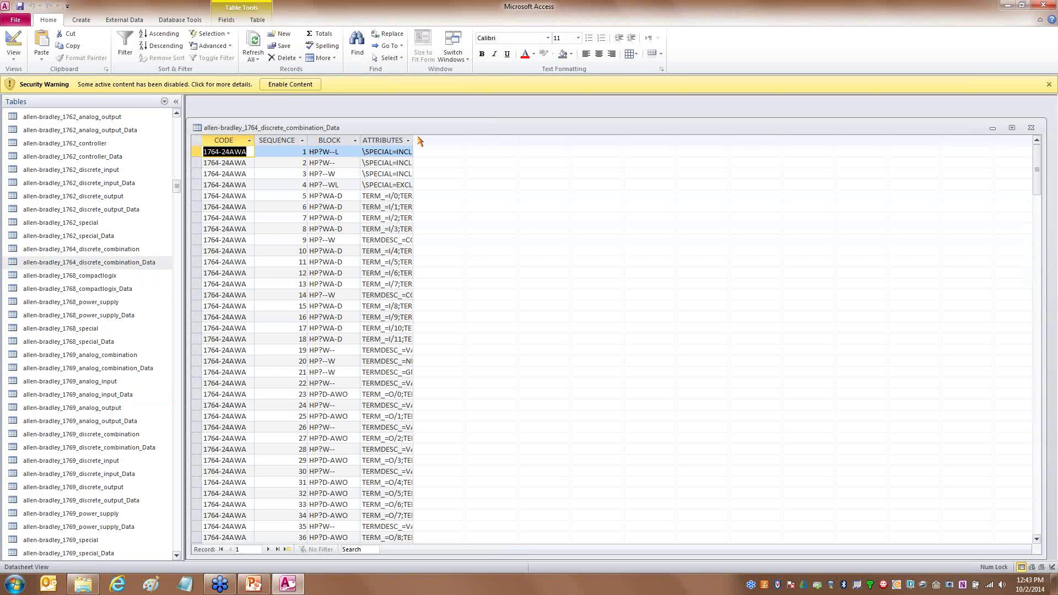
double_click(413, 140)
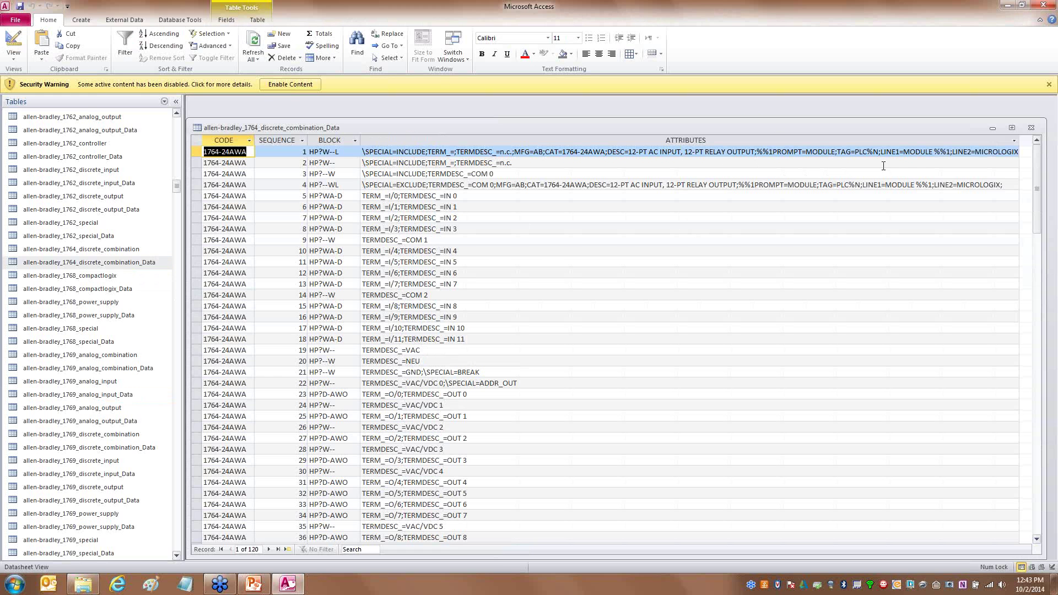
left_click(1031, 128)
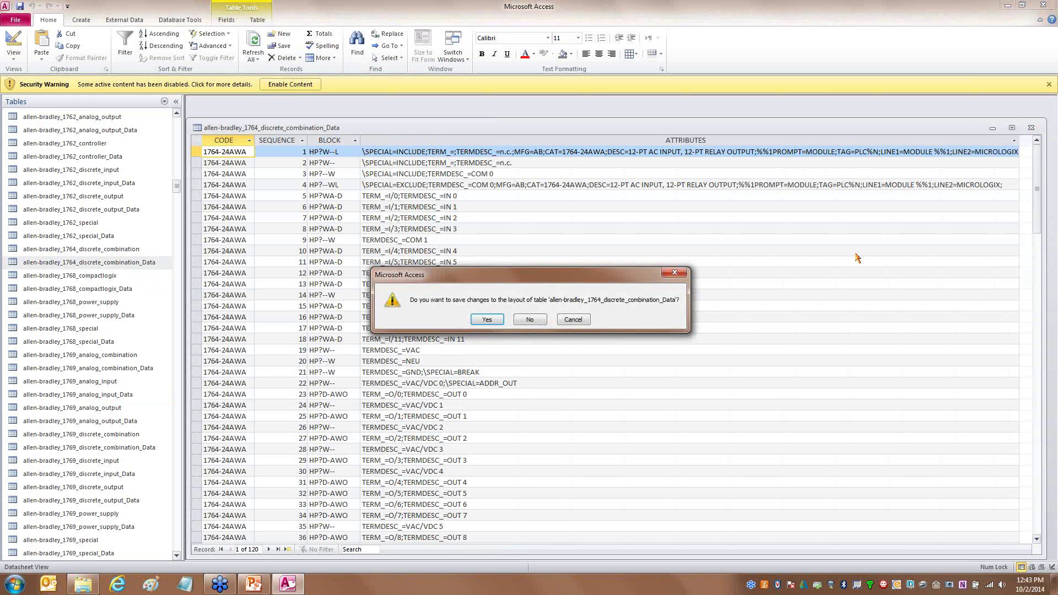
left_click(518, 323)
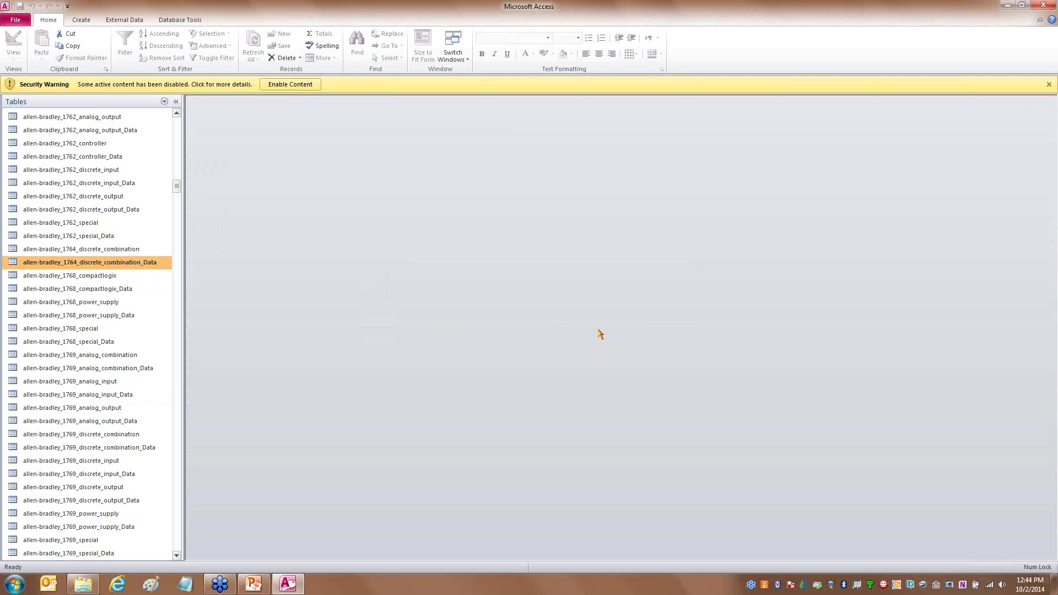
double_click(114, 249)
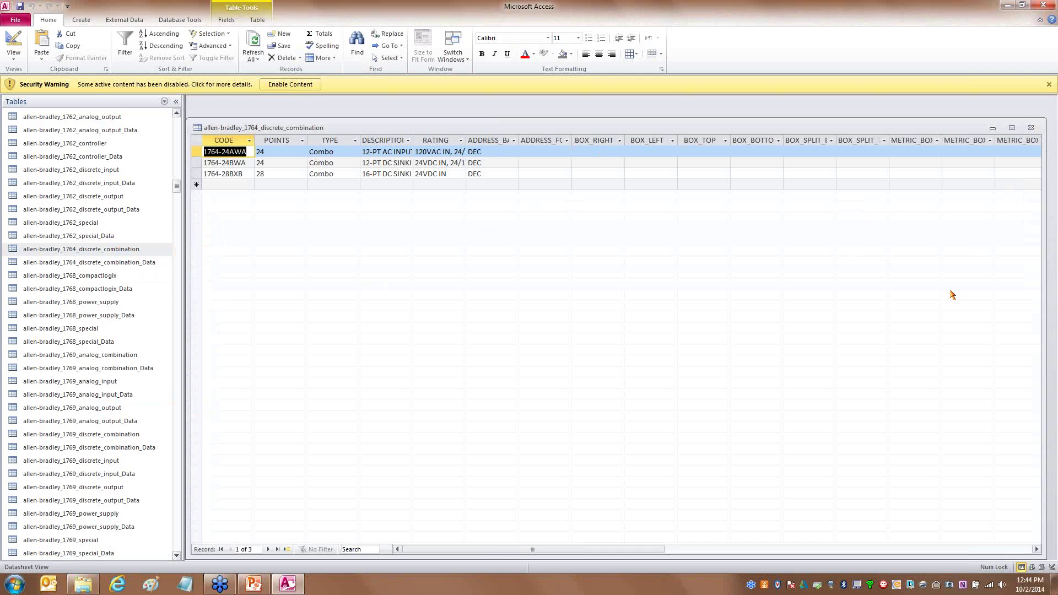
left_click(1030, 127)
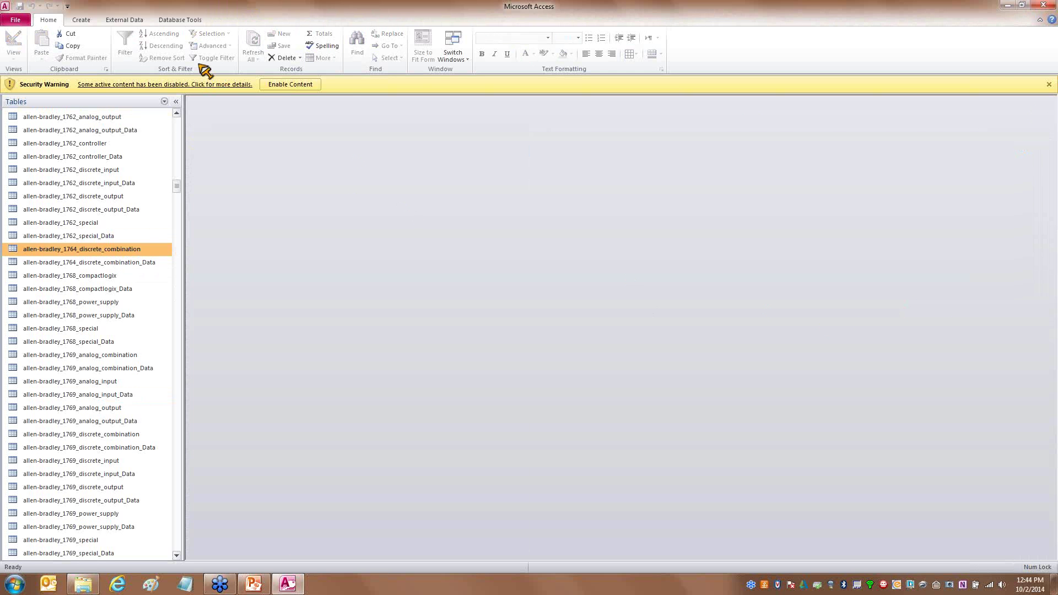
mouse_move(192, 62)
left_mouse_down()
mouse_move(6, 56)
mouse_move(349, 102)
mouse_move(86, 36)
left_mouse_up()
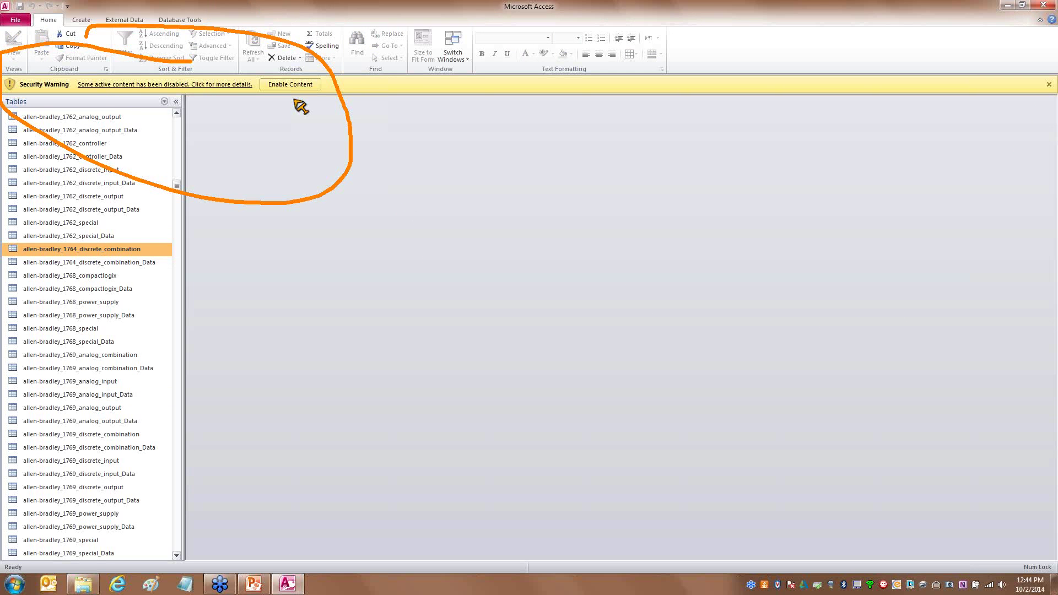
left_click_drag(292, 99, 437, 319)
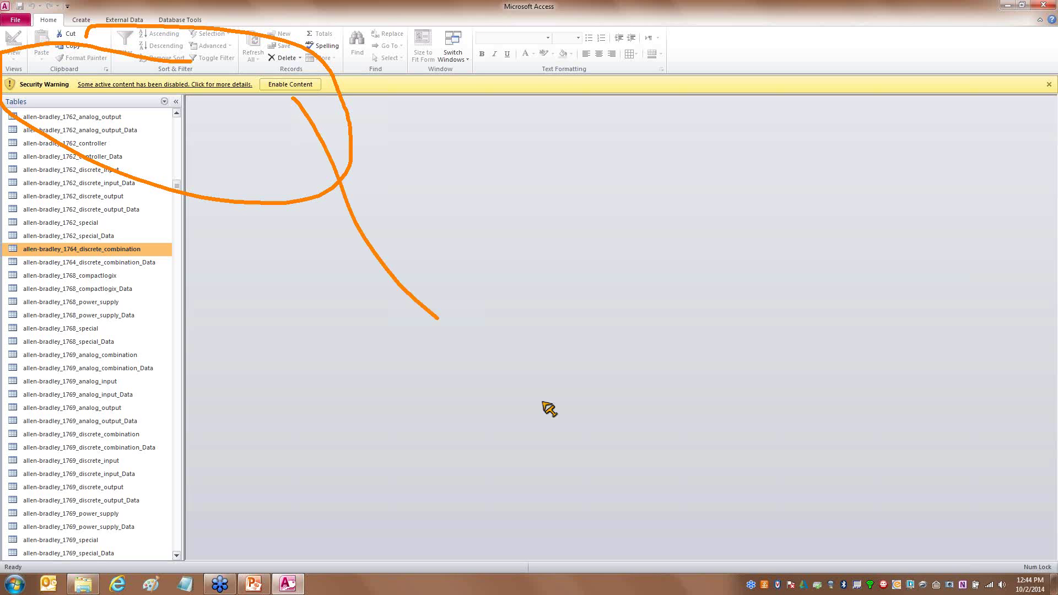
mouse_move(293, 99)
left_mouse_down()
mouse_move(298, 122)
mouse_move(356, 129)
left_mouse_up()
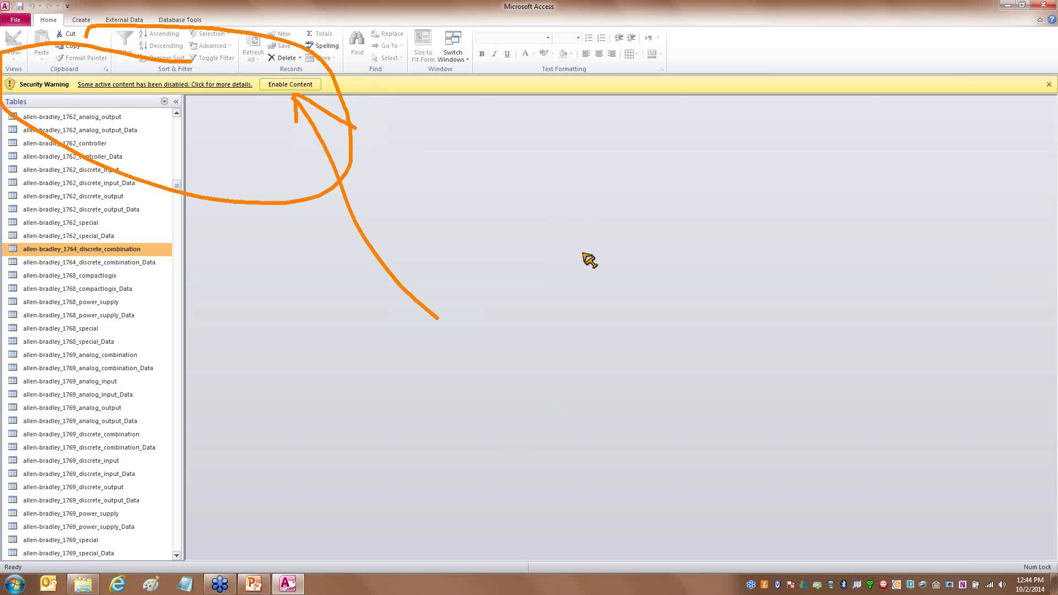
key("Escape")
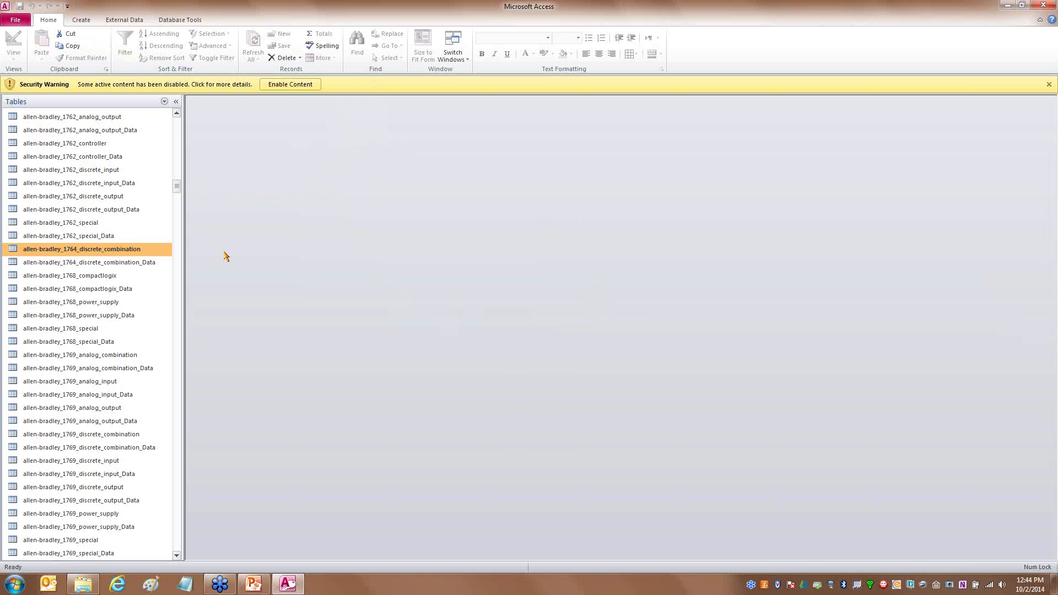
Open the Trust Center settings from the Access options.
left_click(15, 22)
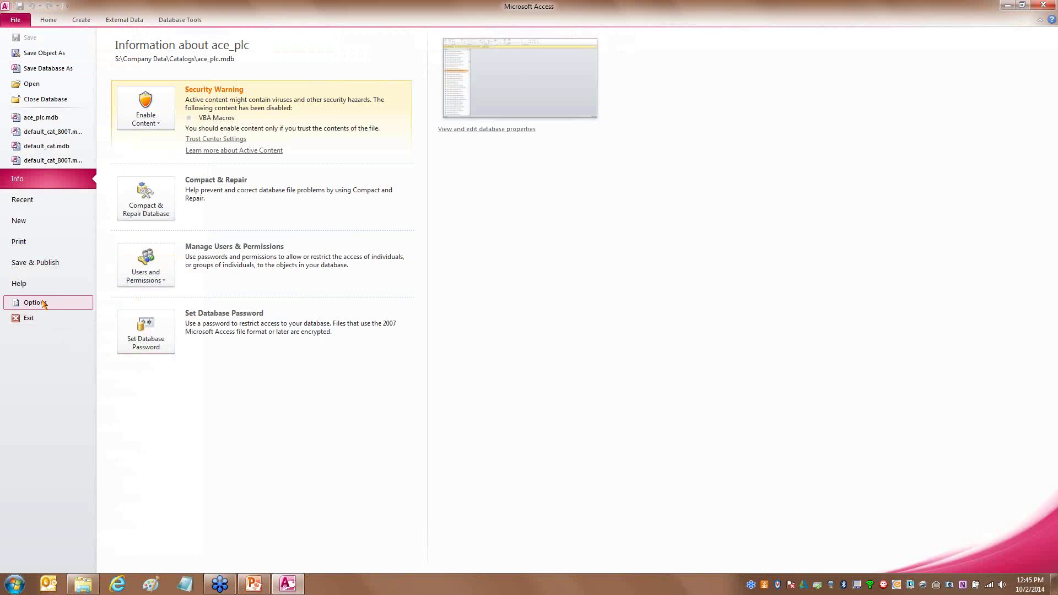
left_click(42, 304)
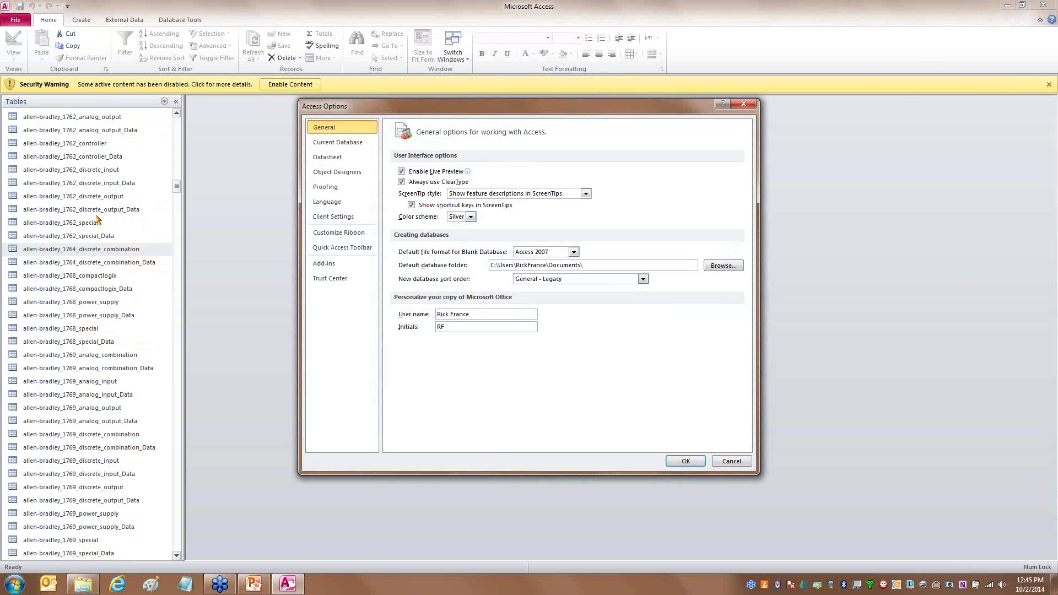
left_click(344, 283)
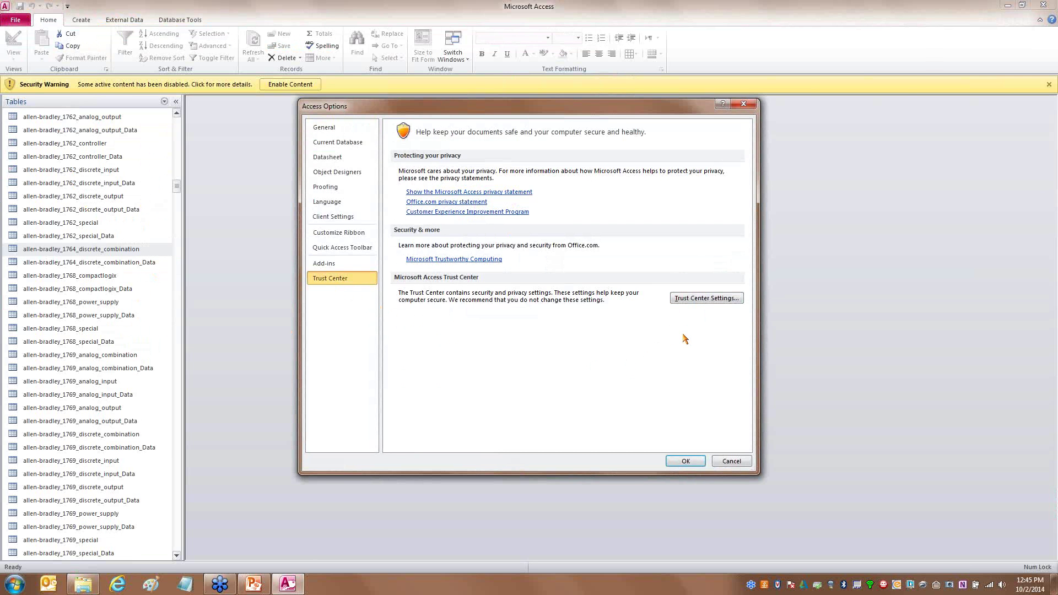
mouse_move(763, 275)
left_mouse_down()
mouse_move(679, 272)
mouse_move(695, 341)
mouse_move(770, 280)
mouse_move(761, 276)
left_mouse_up()
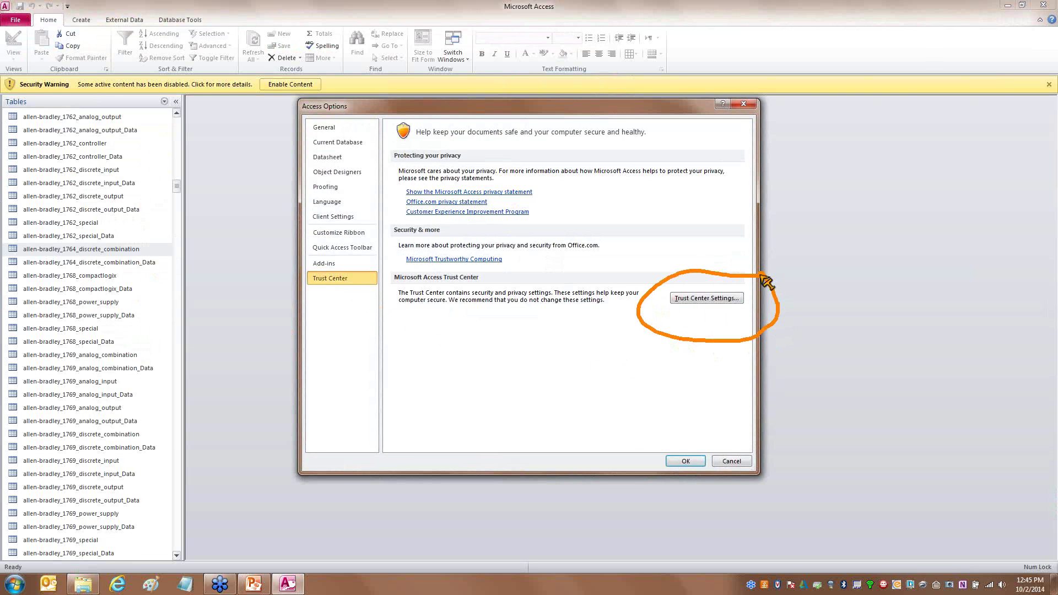
left_click(707, 299)
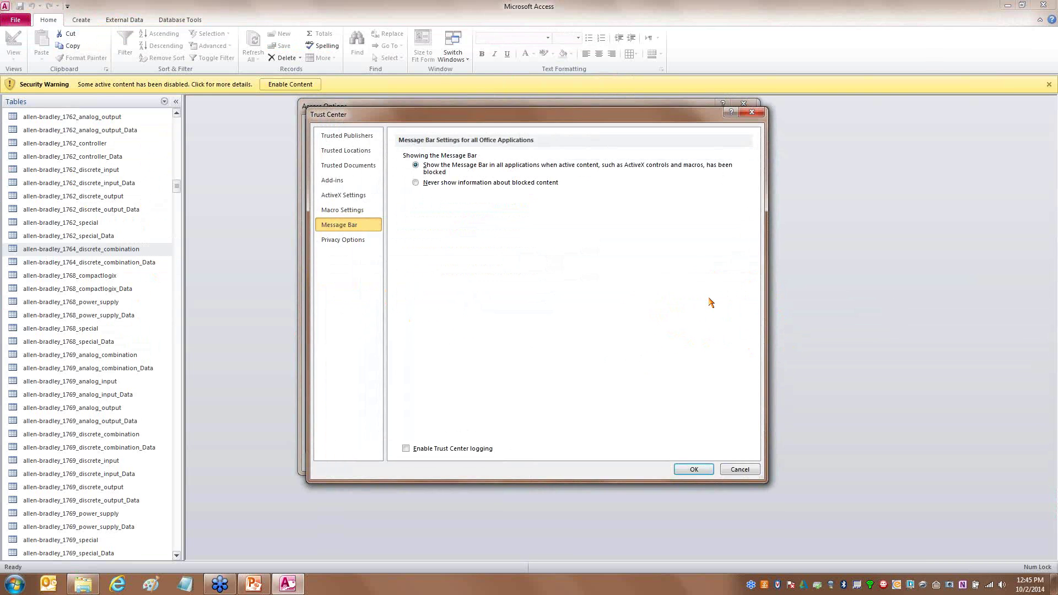
Set the Trust Center macro settings to enable all macros and underline that option with an on-screen annotation.
left_click(347, 211)
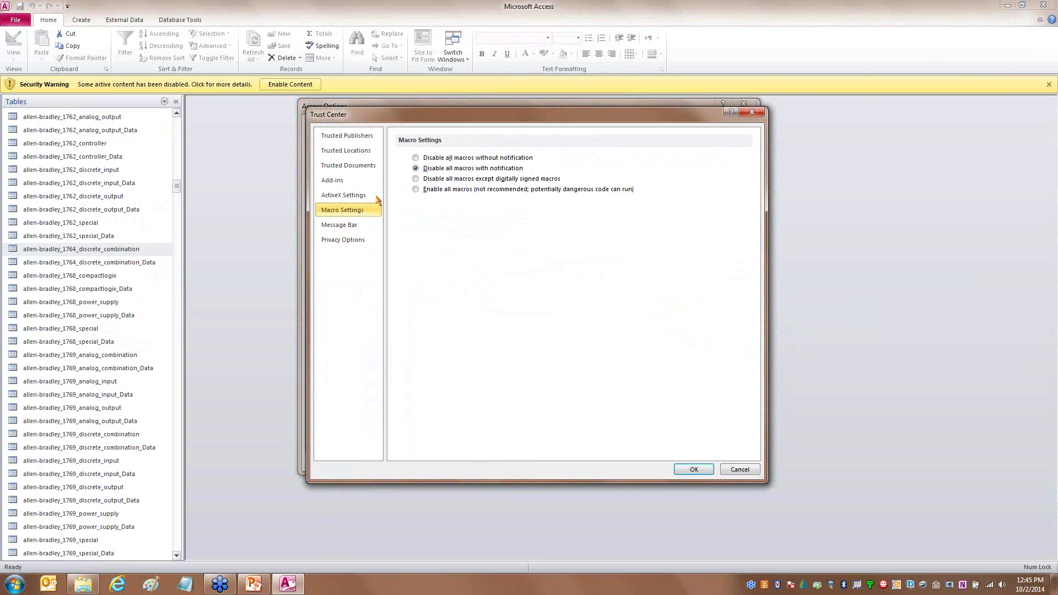
left_click(416, 190)
left_click_drag(417, 206, 632, 214)
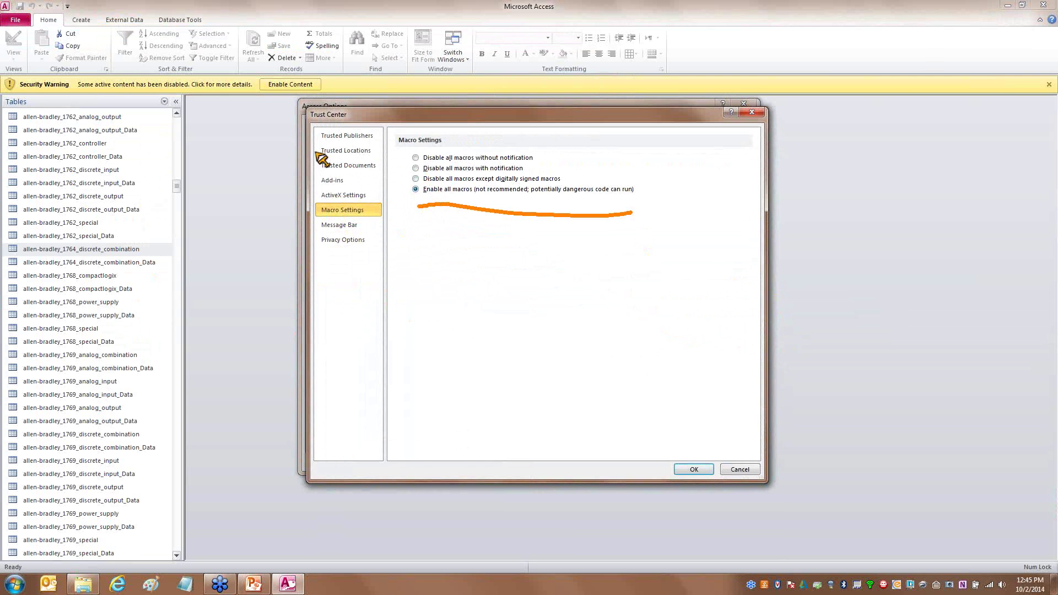
left_click_drag(306, 151, 190, 163)
key("Escape")
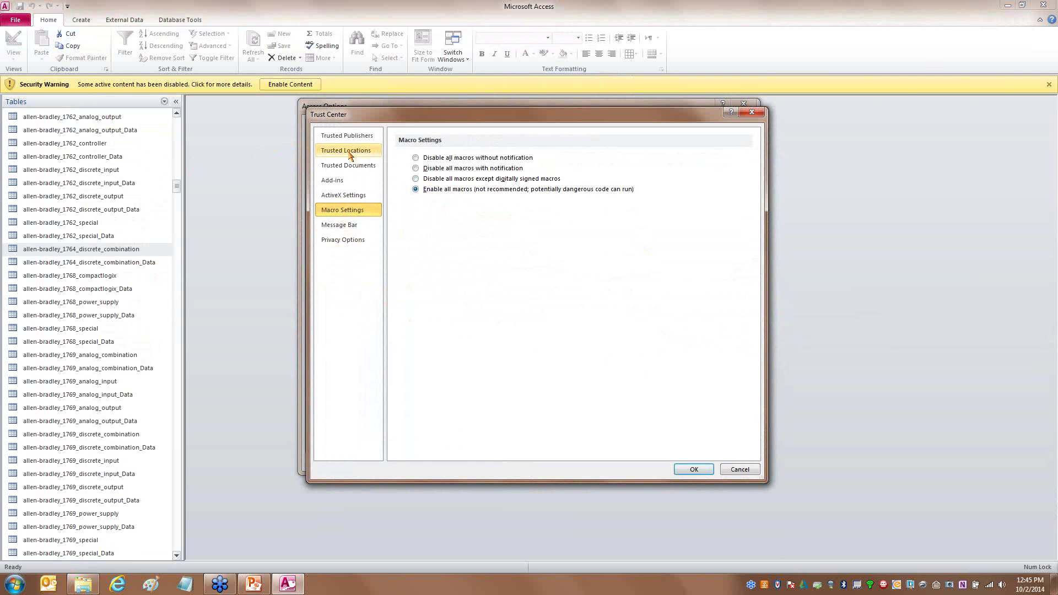
Add the S:\Company Data\Catalogs folder as a new trusted location, without a description or trusted subfolders.
left_click(347, 151)
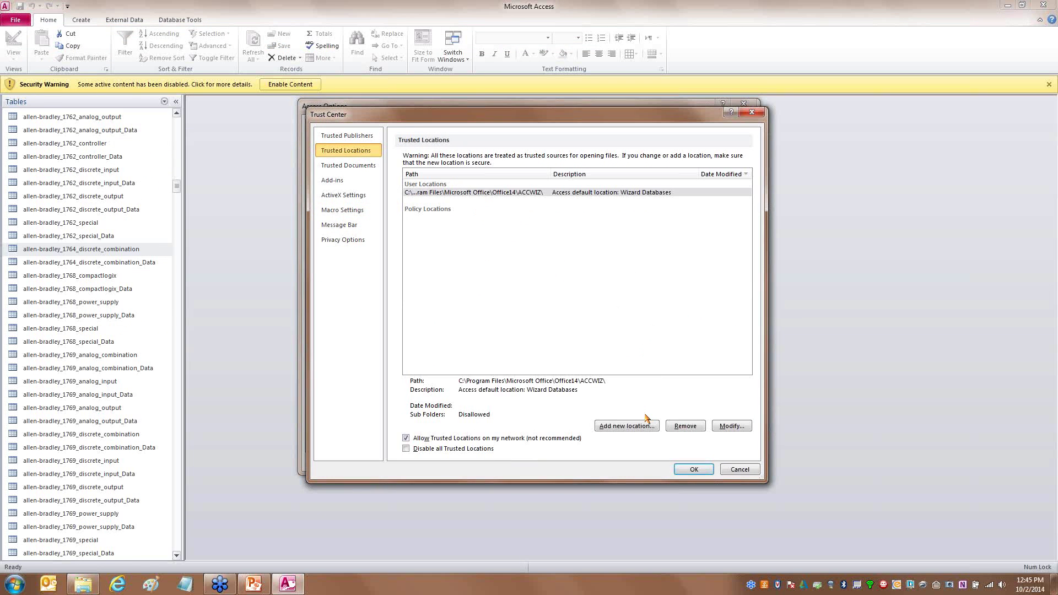
left_click(628, 426)
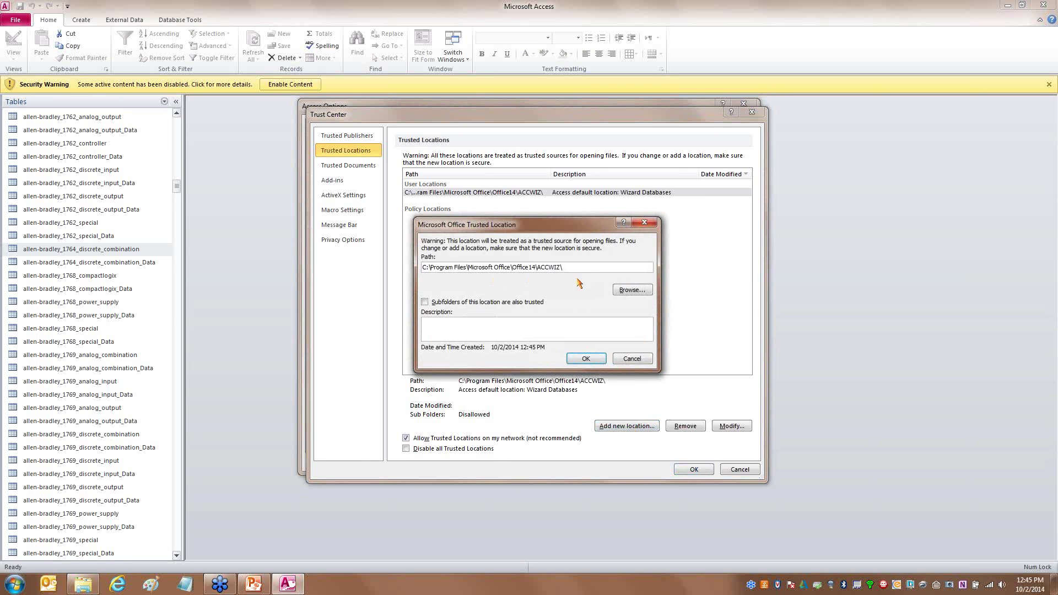
left_click(629, 289)
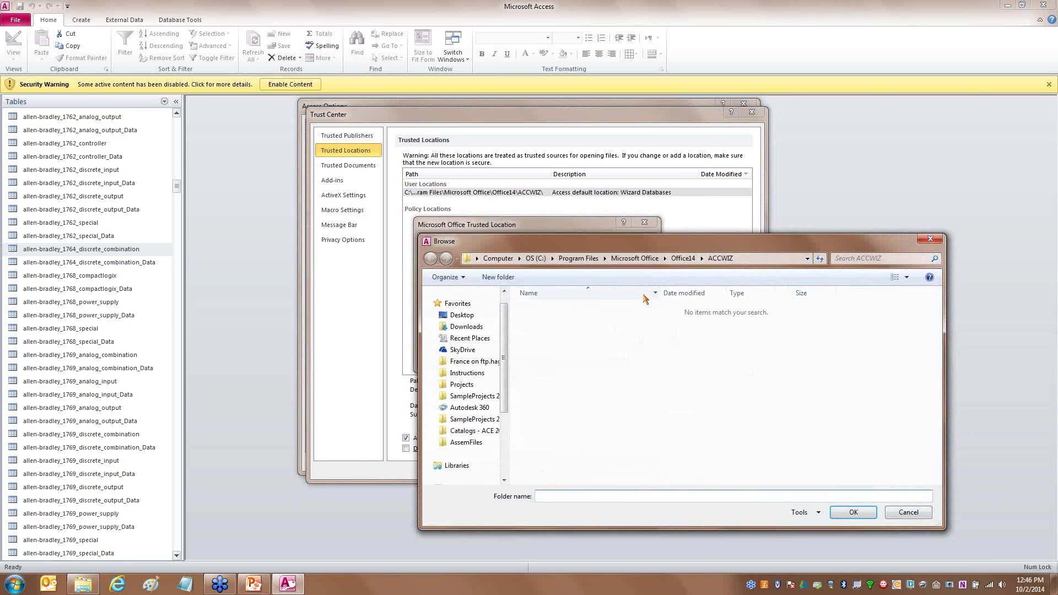
scroll(503, 449, "down", 3)
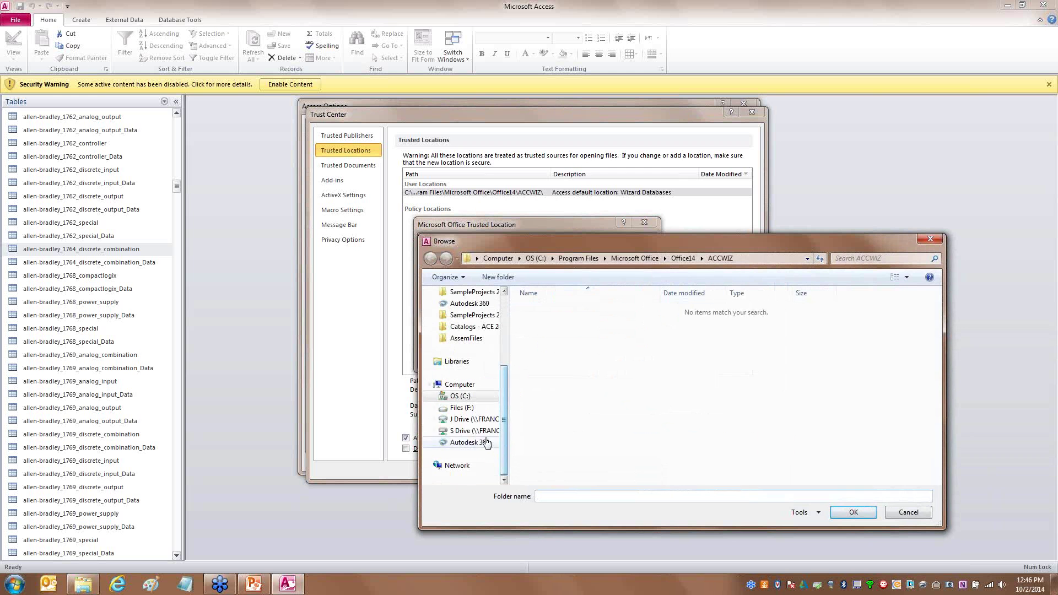
left_click(495, 432)
double_click(545, 309)
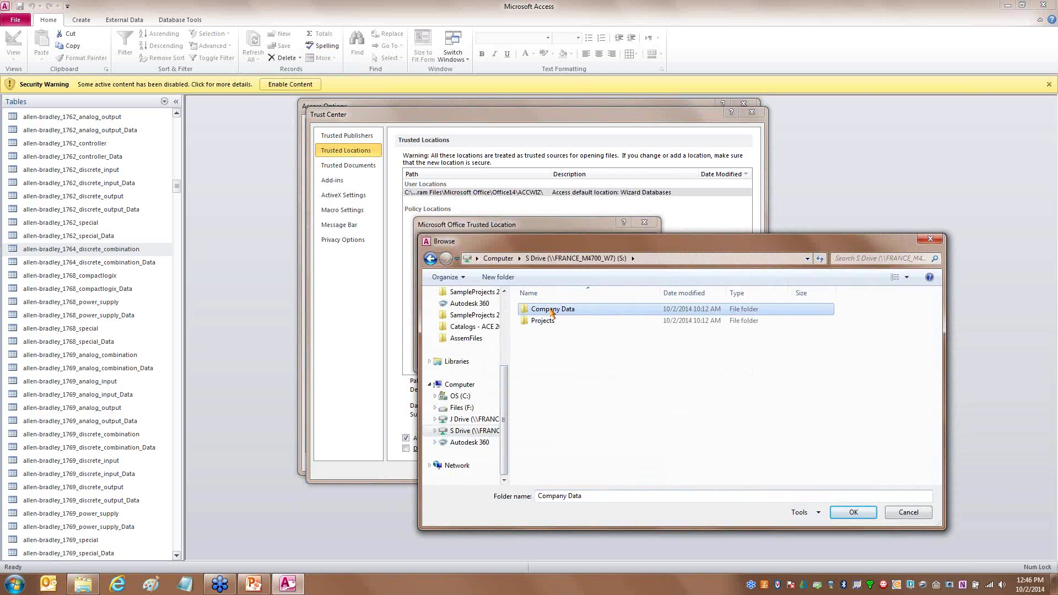
left_click(552, 311)
double_click(552, 312)
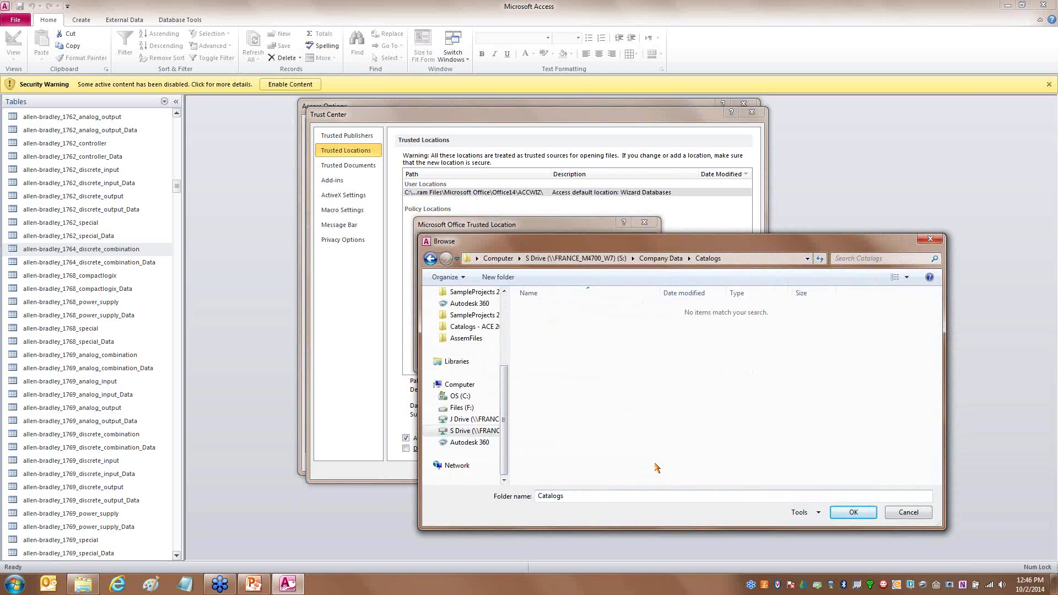
left_click(851, 515)
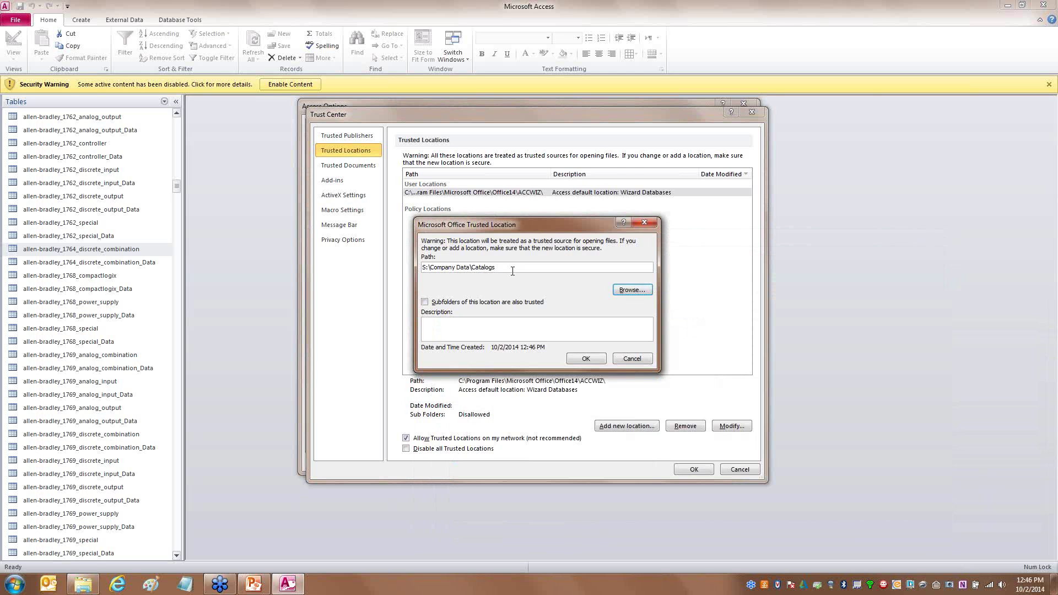
left_click(586, 359)
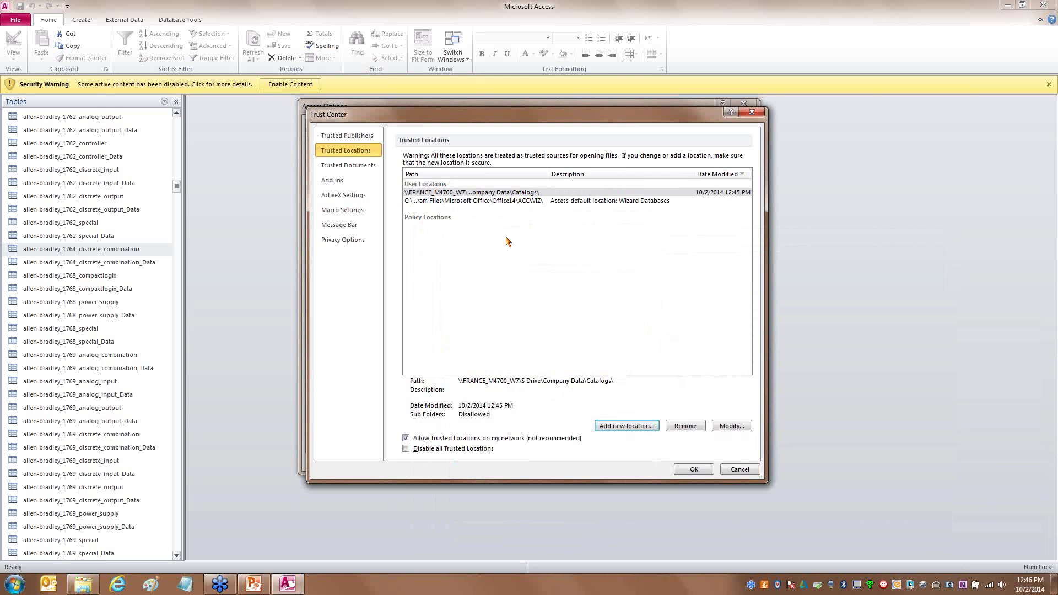
Review the macro settings once more, then apply the Trust Center changes and close the Access options.
left_click(353, 212)
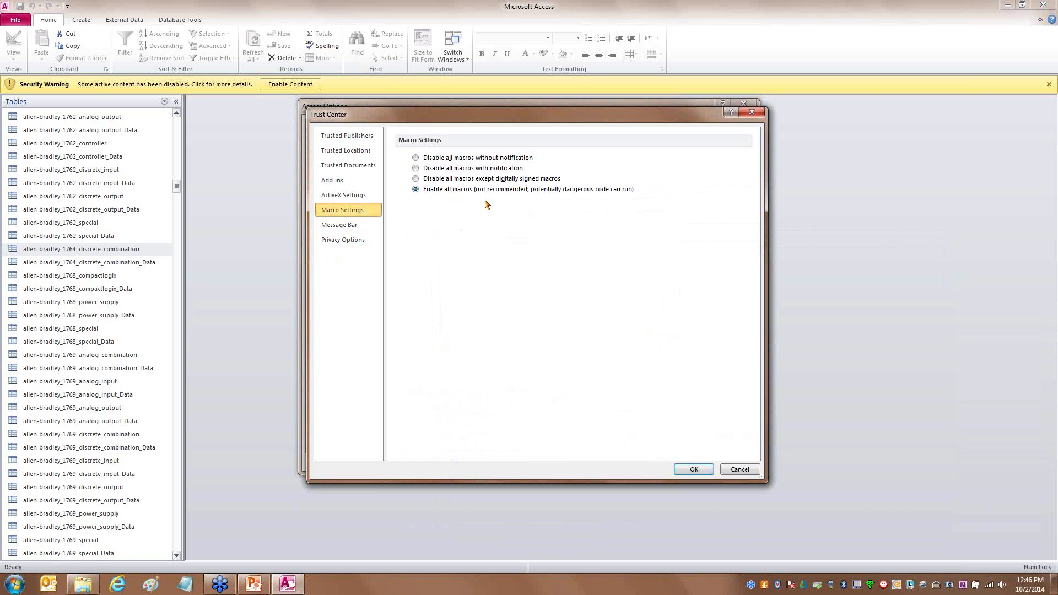
left_click(687, 470)
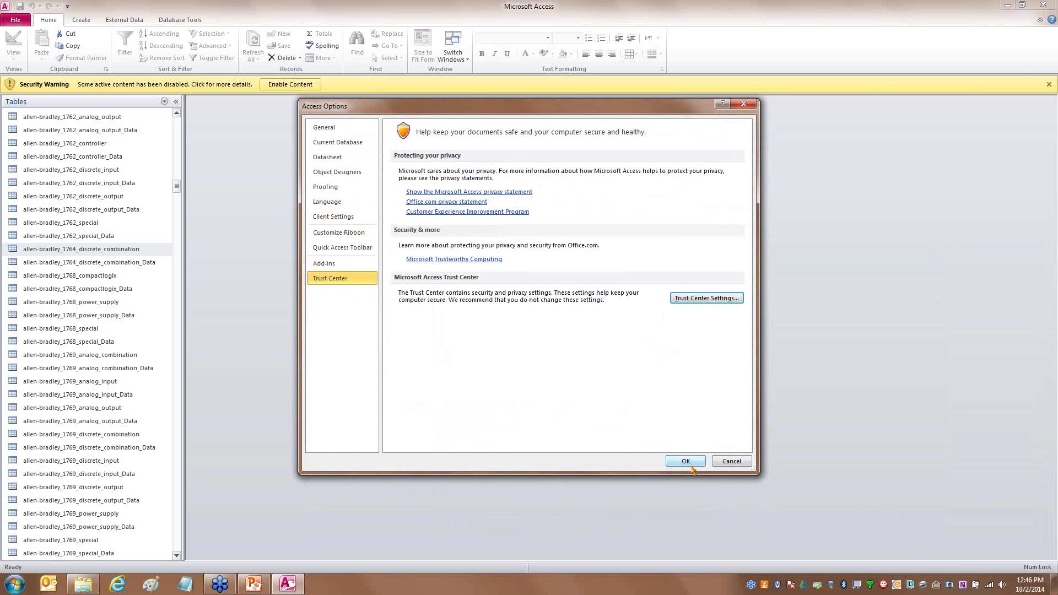
left_click(685, 461)
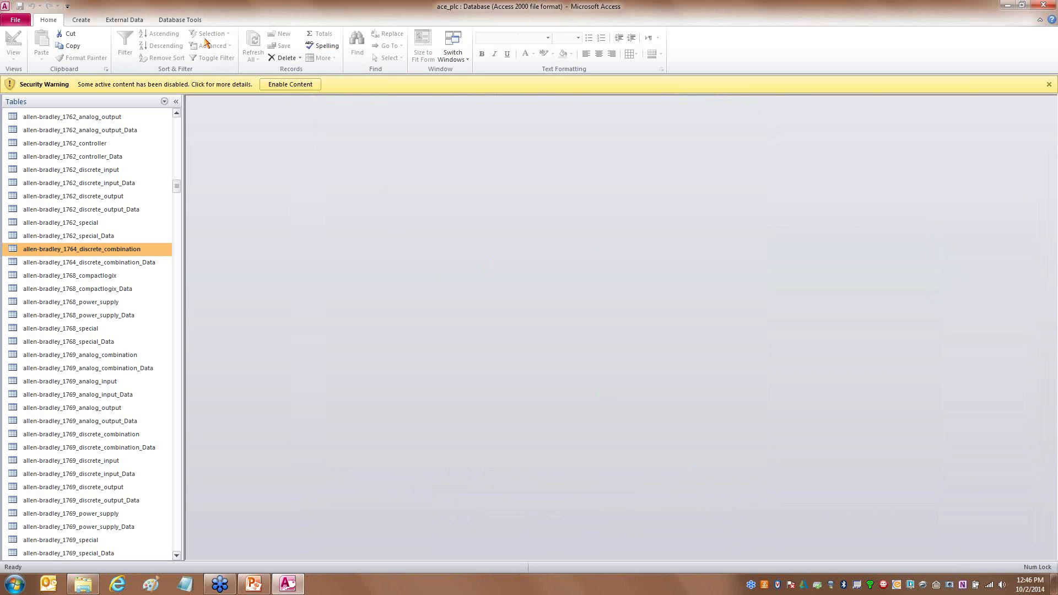
Open the Visual Basic editor for the ace_plc database and bring up its list of available references.
left_click(174, 22)
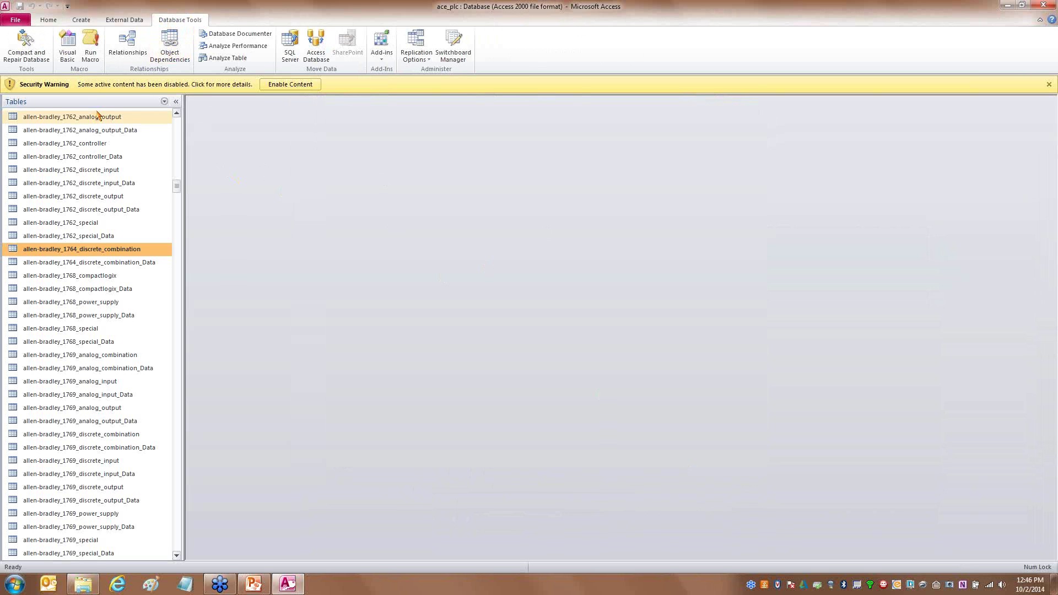
mouse_move(82, 25)
left_mouse_down()
mouse_move(44, 46)
mouse_move(97, 50)
mouse_move(65, 14)
left_mouse_up()
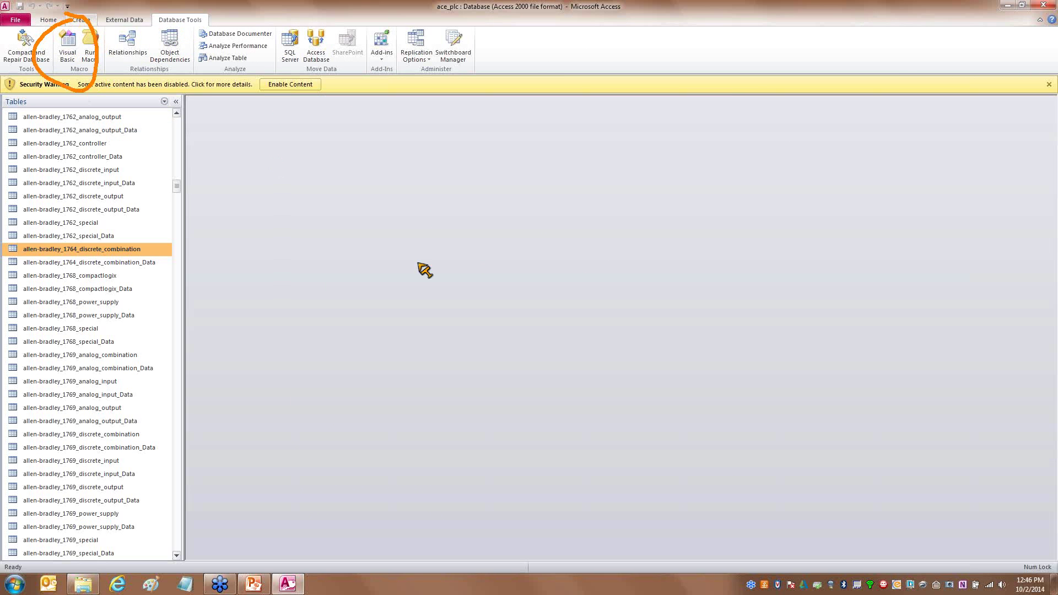
left_click(69, 44)
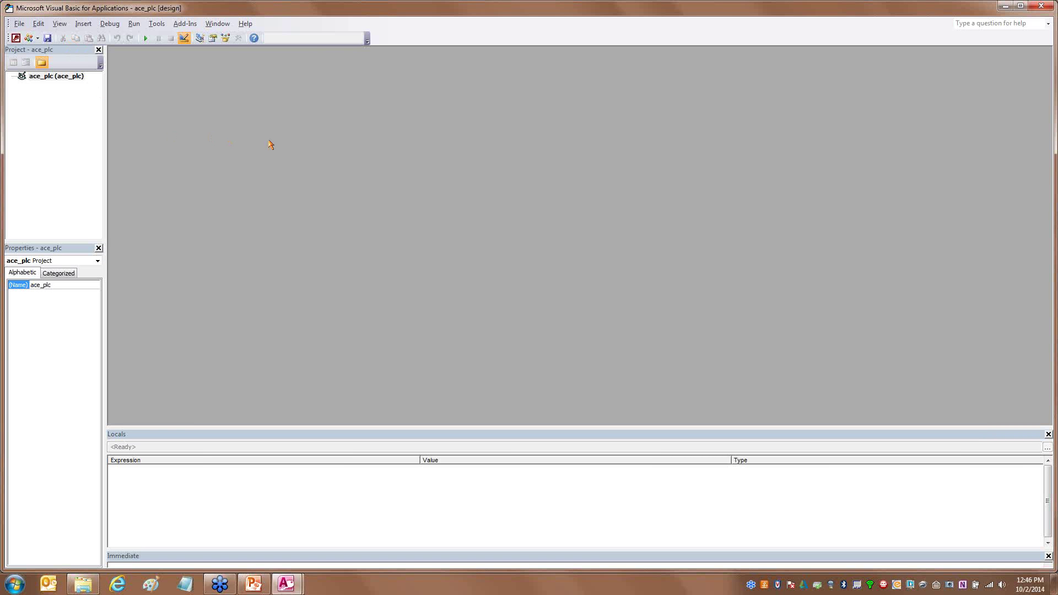
left_click(157, 25)
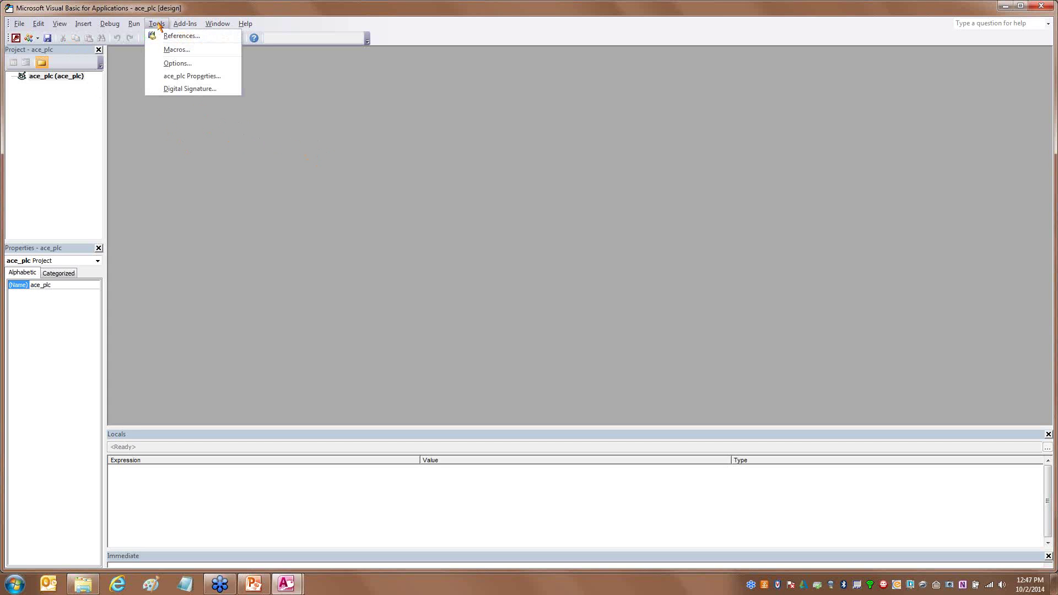
left_click(192, 37)
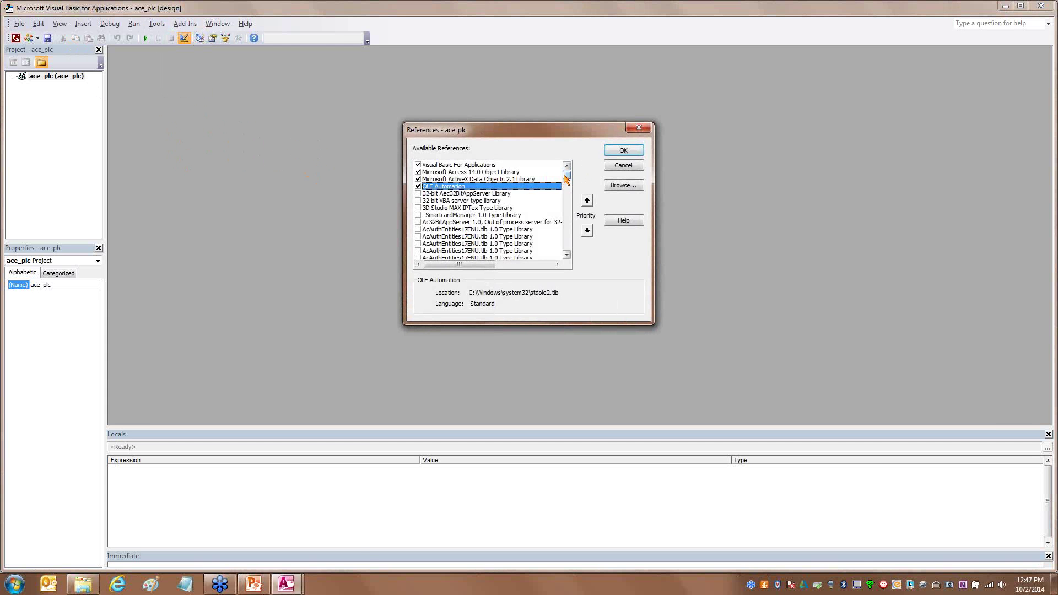
Enable the Microsoft Office 14.0 Access Database Engine Object Library reference for ace_plc and confirm the references.
left_click_drag(564, 175, 566, 218)
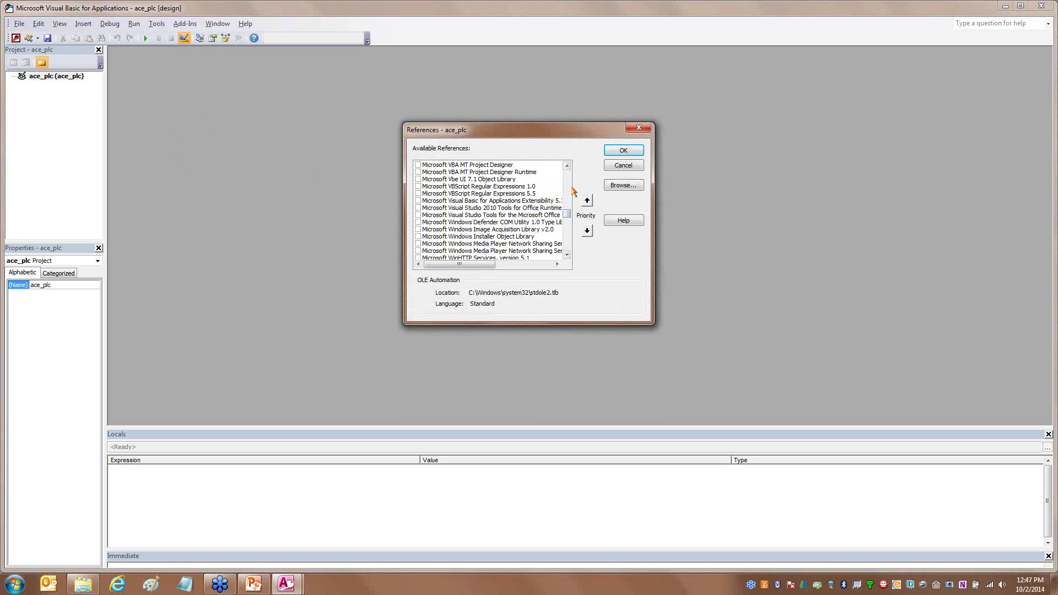
scroll(569, 190, "up", 20)
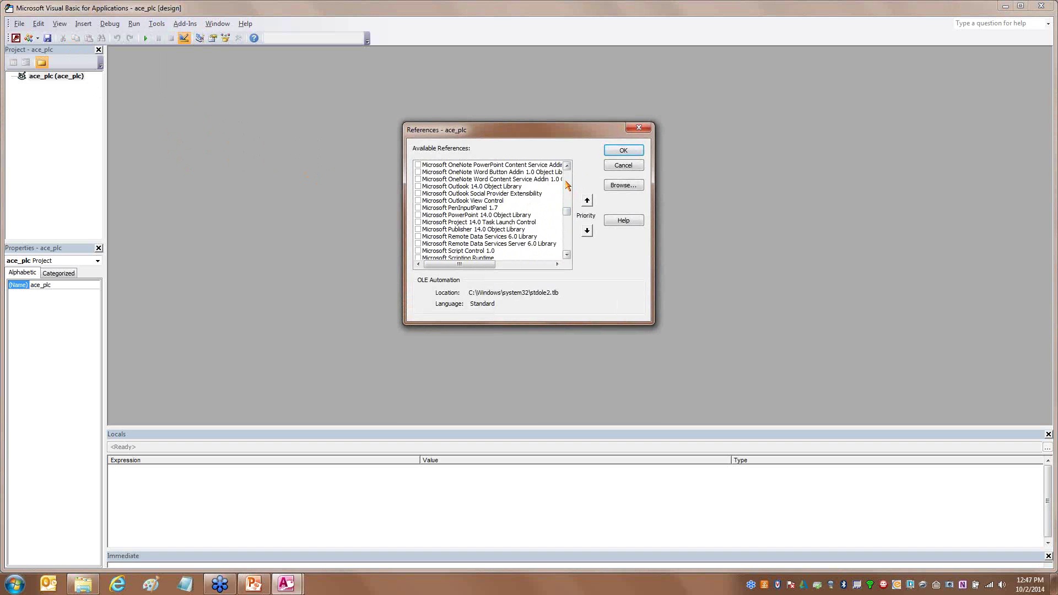
left_click(479, 180)
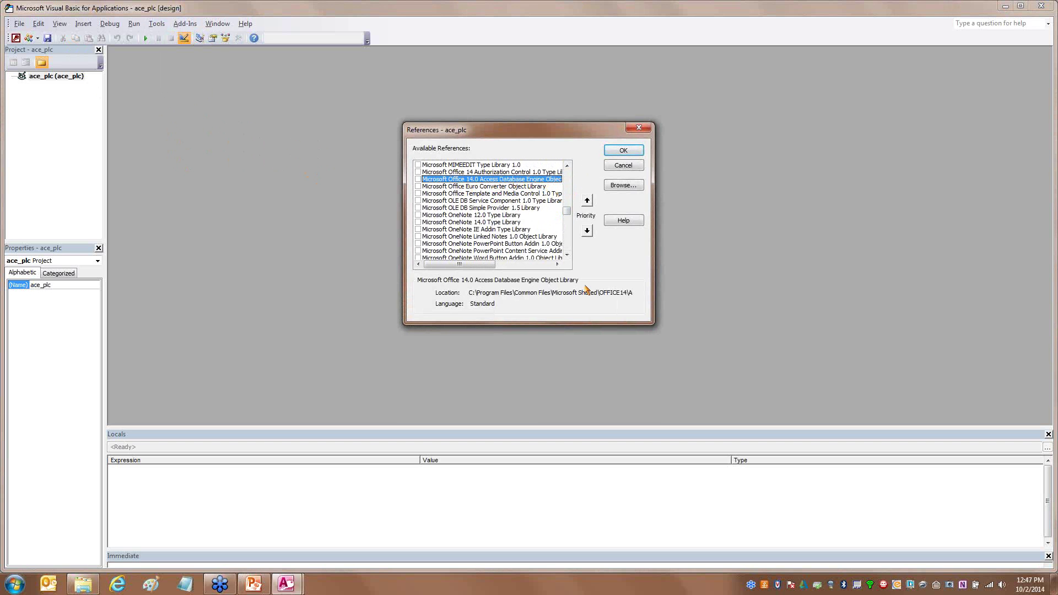
left_click(418, 179)
left_click(623, 150)
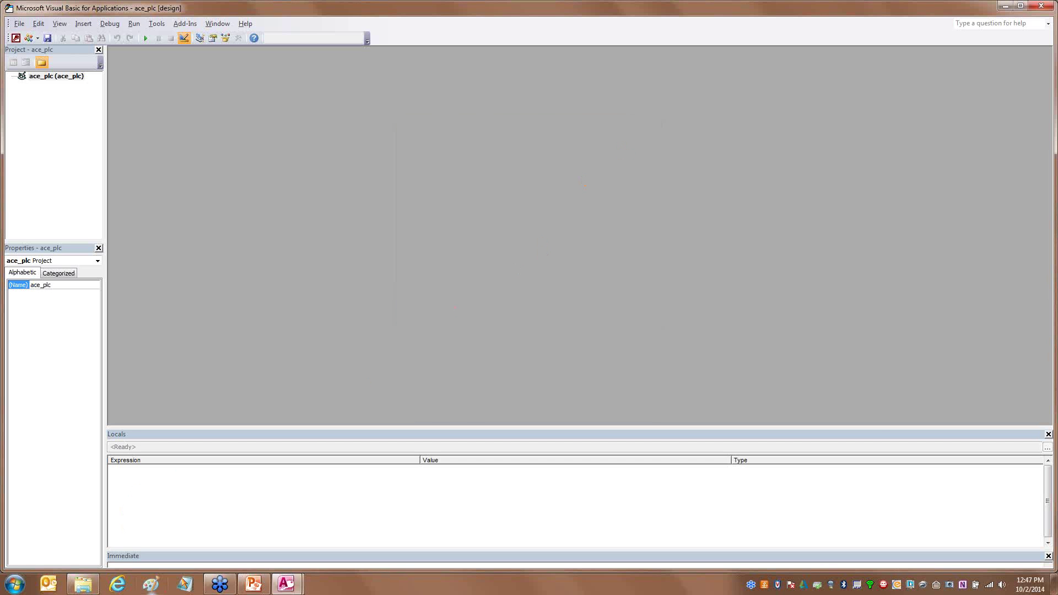
Switch to the ACE Webcast presentation in PowerPoint and start its slide show.
left_click(253, 584)
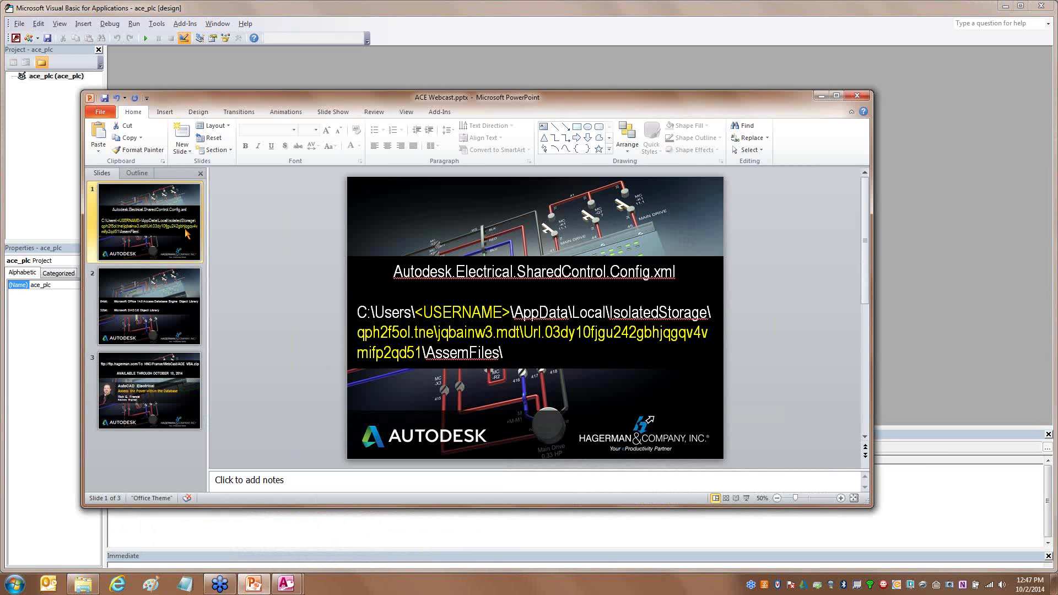
key("Delete")
key("F5")
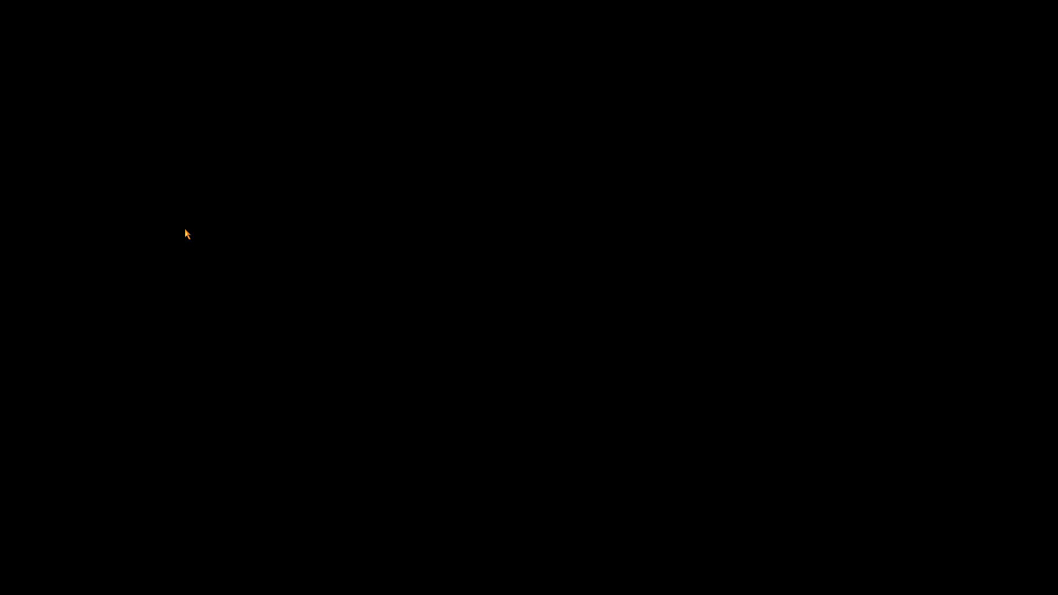
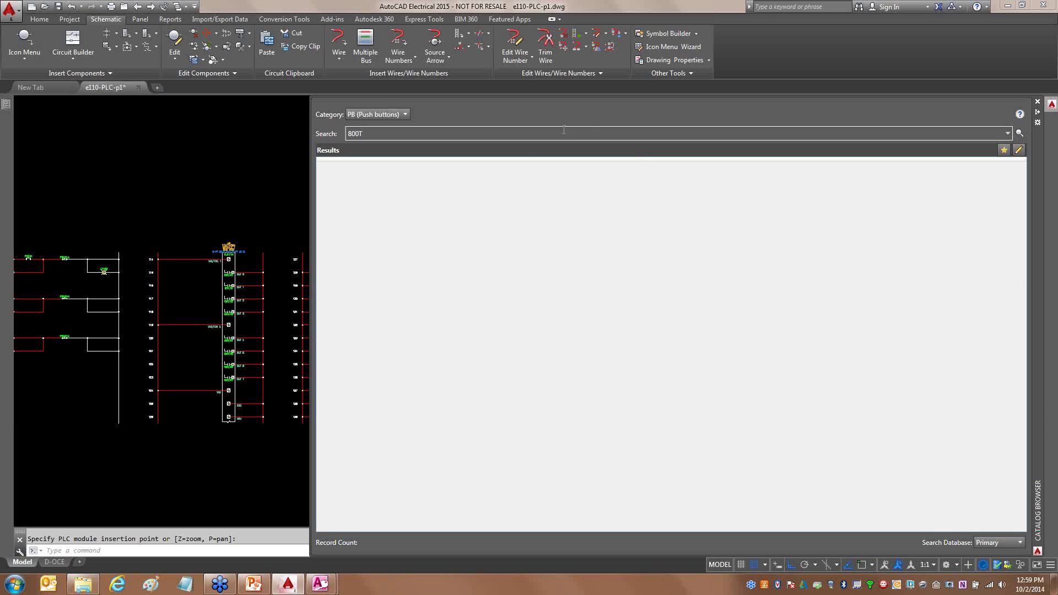
Search the push button catalog for 800T and select the 800T-A3D1 record.
left_click(558, 135)
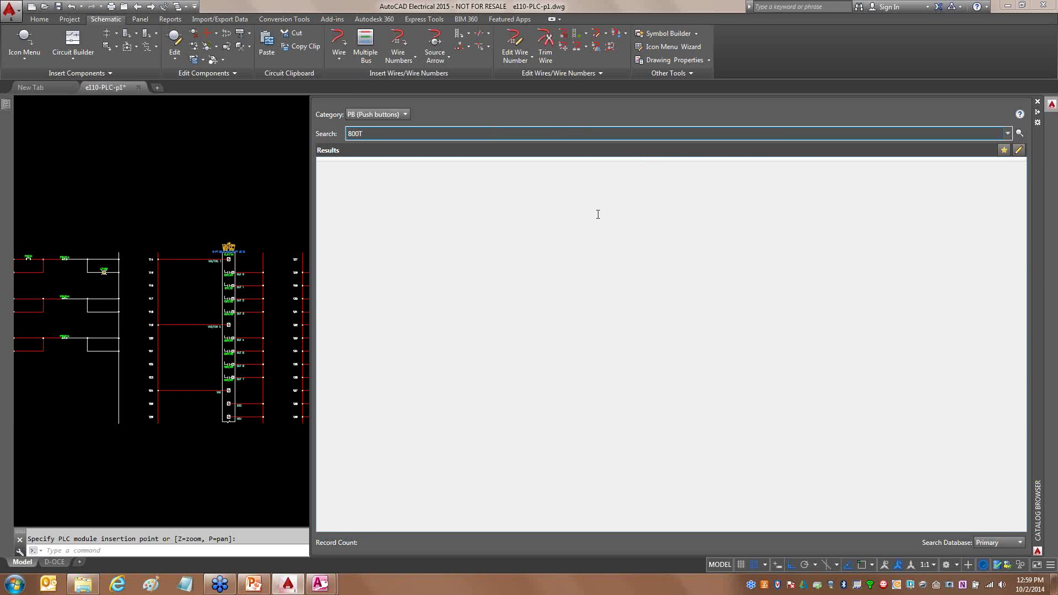
key("Return")
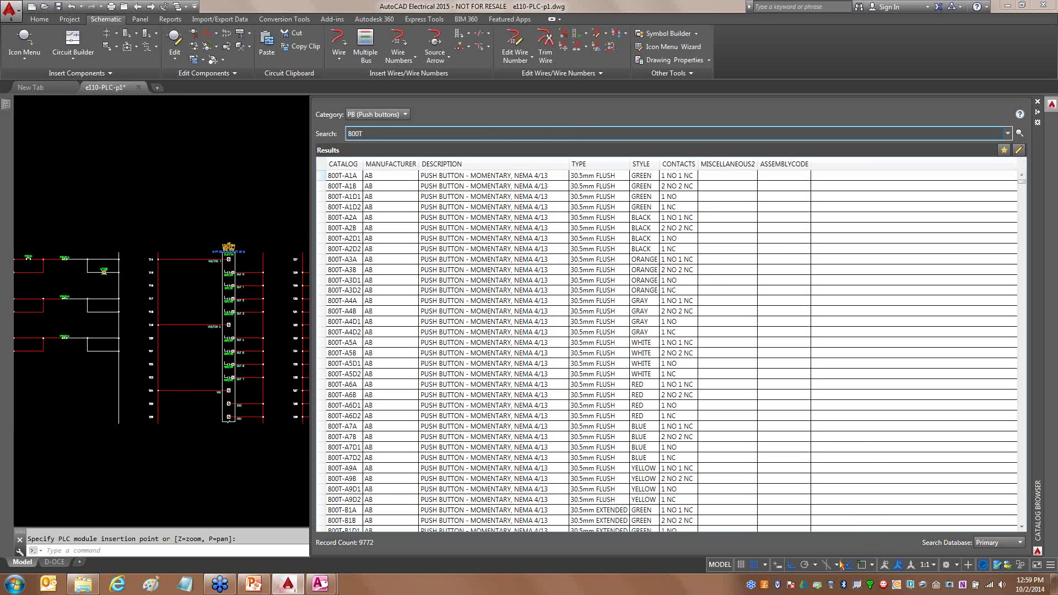
left_click(710, 280)
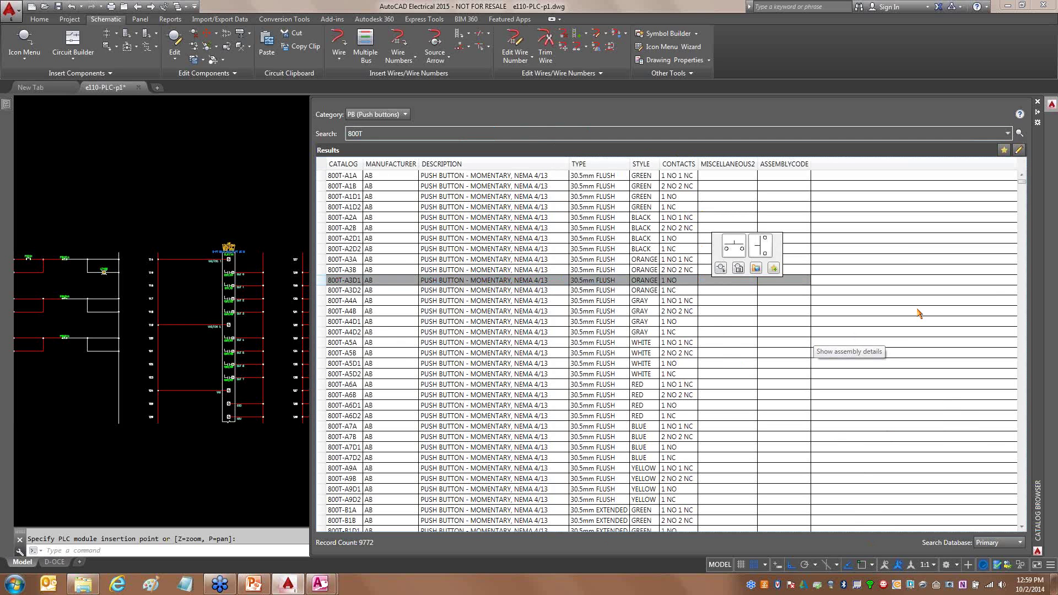
Review the additional columns available for the push button results, including USER1, and dismiss the column selection without applying it.
right_click(408, 167)
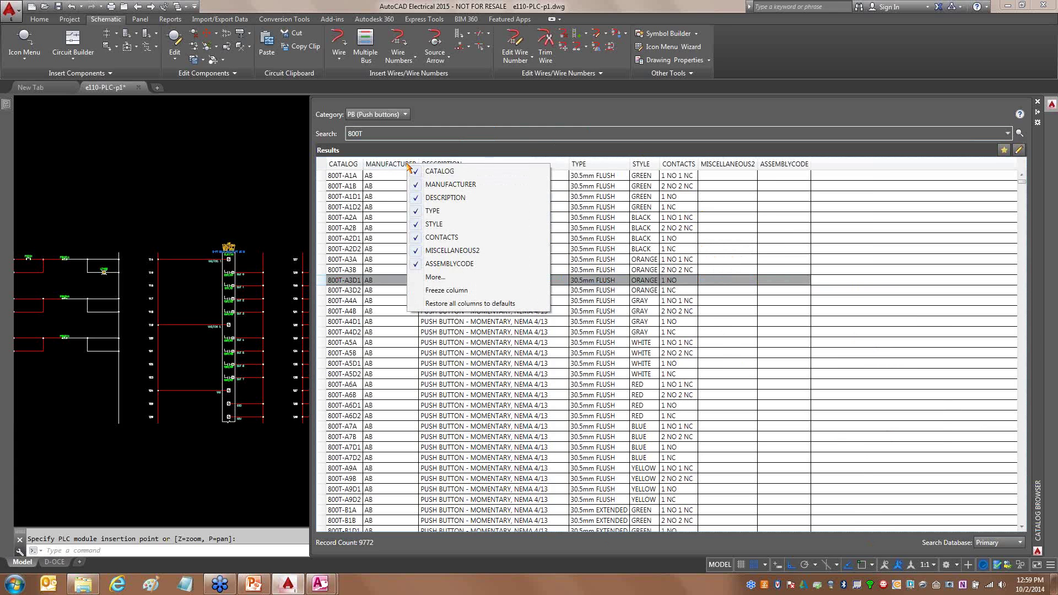
left_click(435, 277)
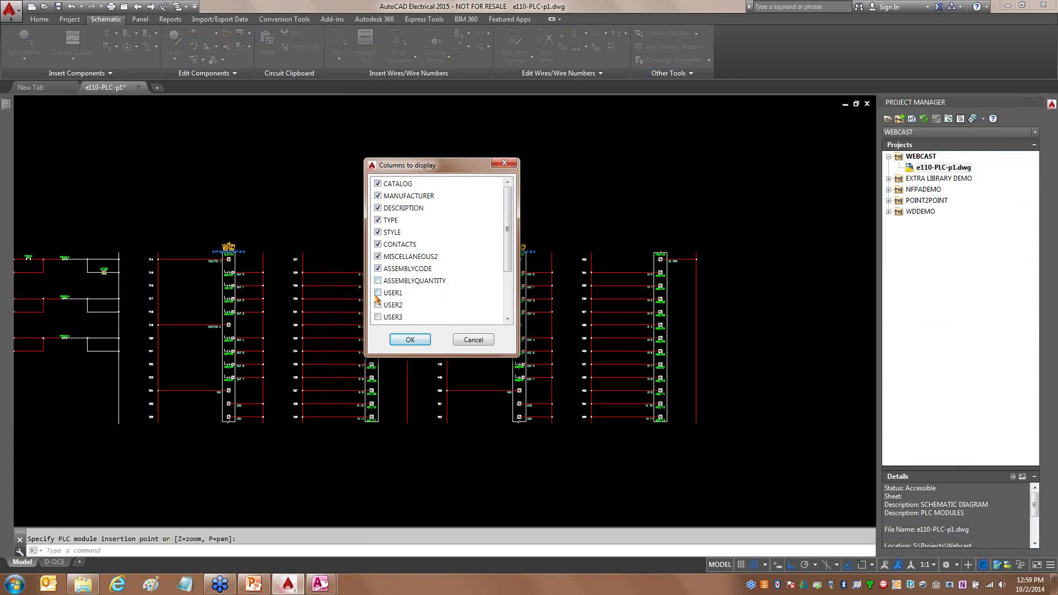
left_click(410, 292)
left_click(378, 292)
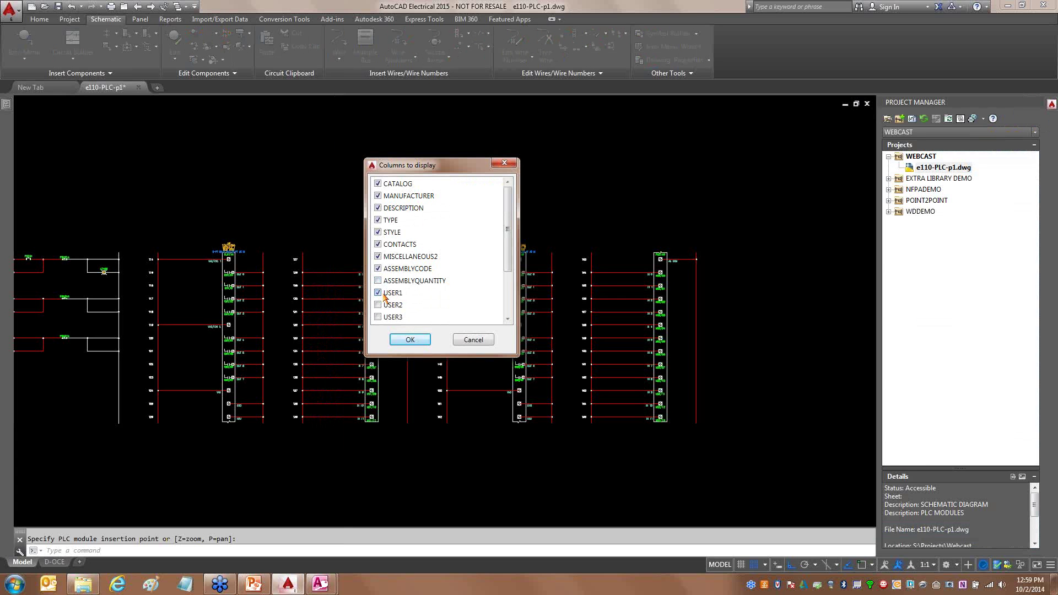
left_click(508, 306)
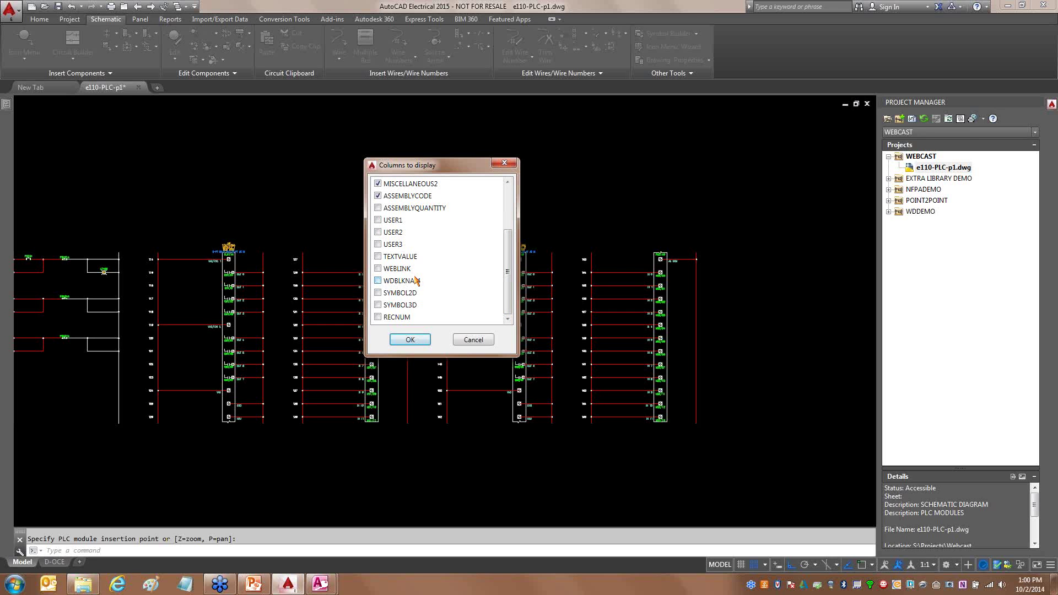
left_click(473, 339)
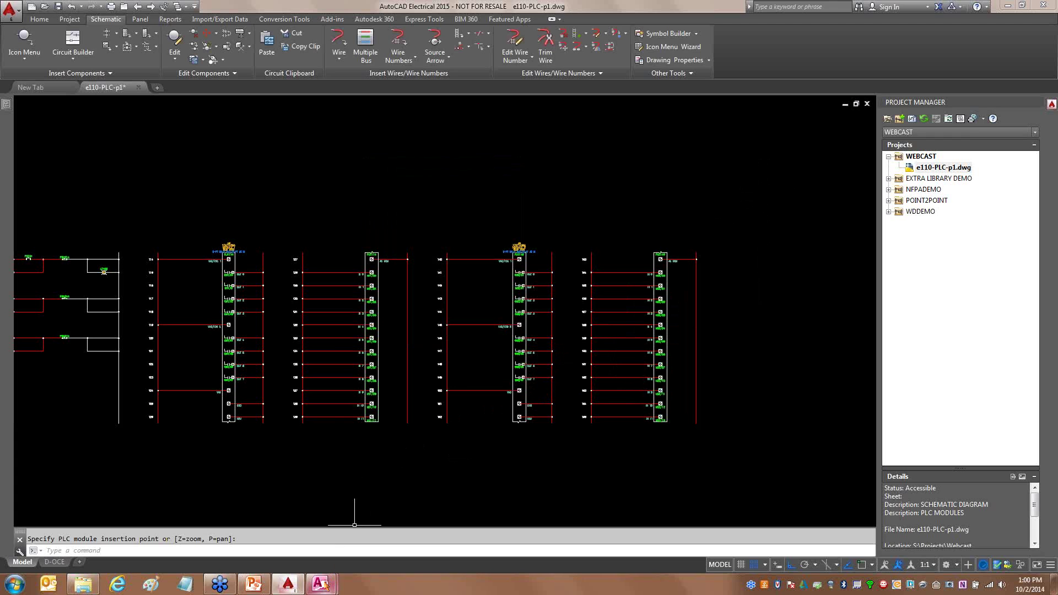
Switch to Access, close the Visual Basic editor and the ace_plc database, and discard the changes to Module1.
mouse_move(320, 583)
left_click(372, 544)
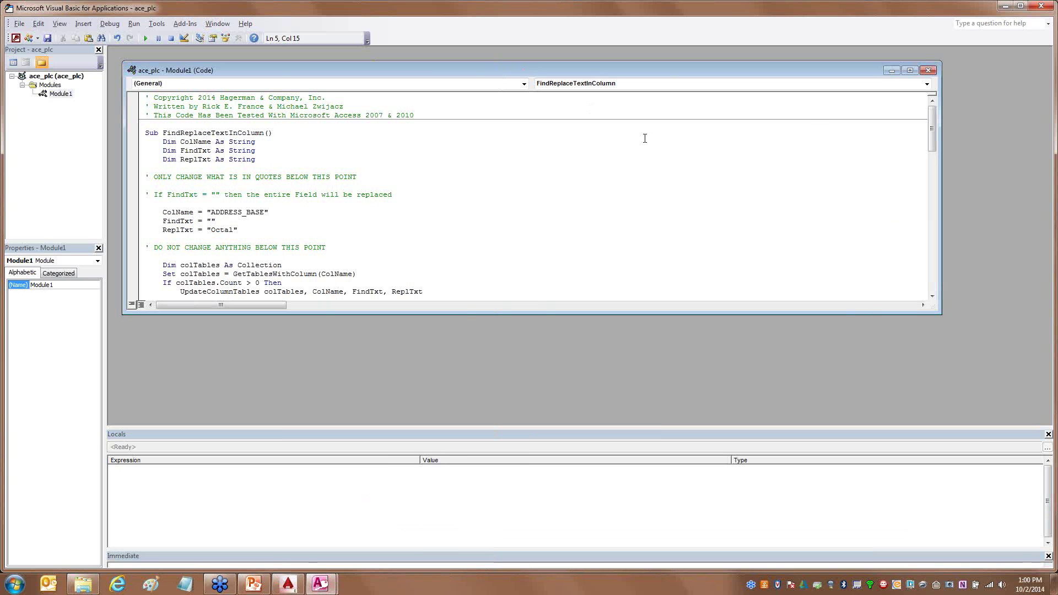
left_click(1041, 7)
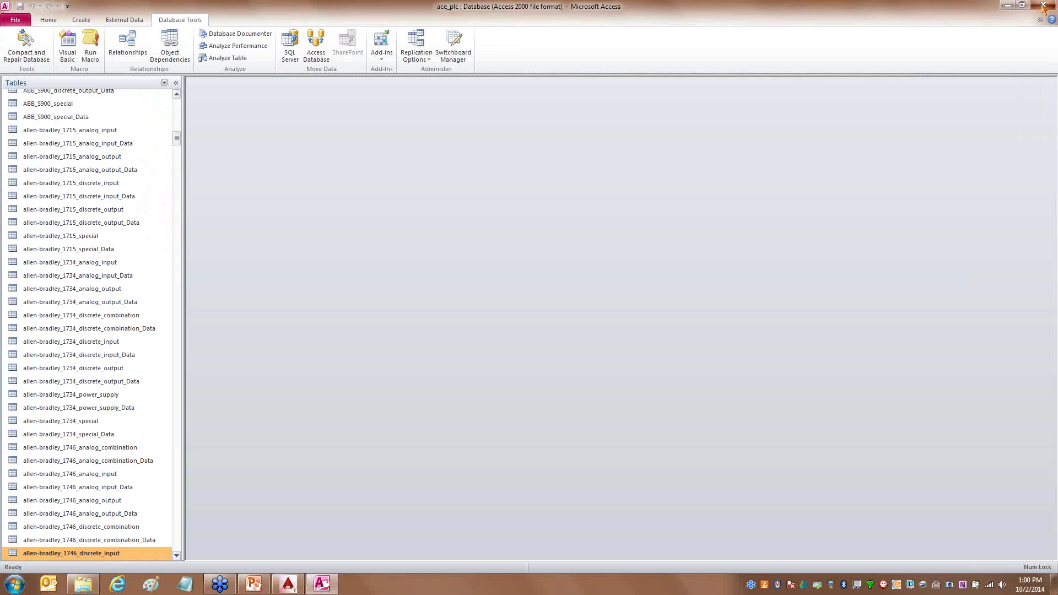
left_click(1043, 5)
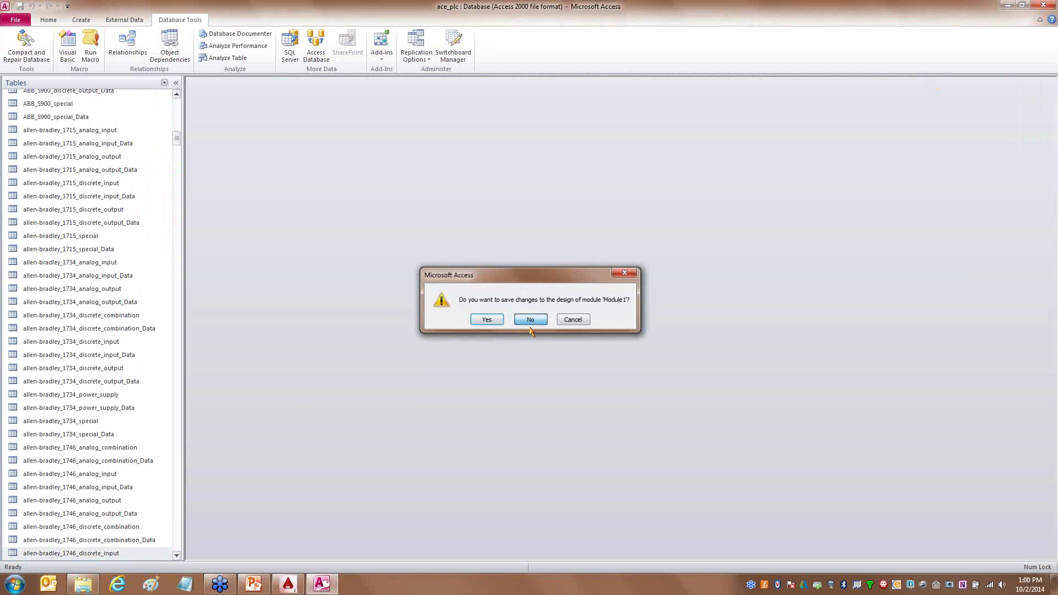
left_click(530, 321)
Open default_cat.mdb from the Company Data\Catalogs folder on the S drive.
left_click(83, 584)
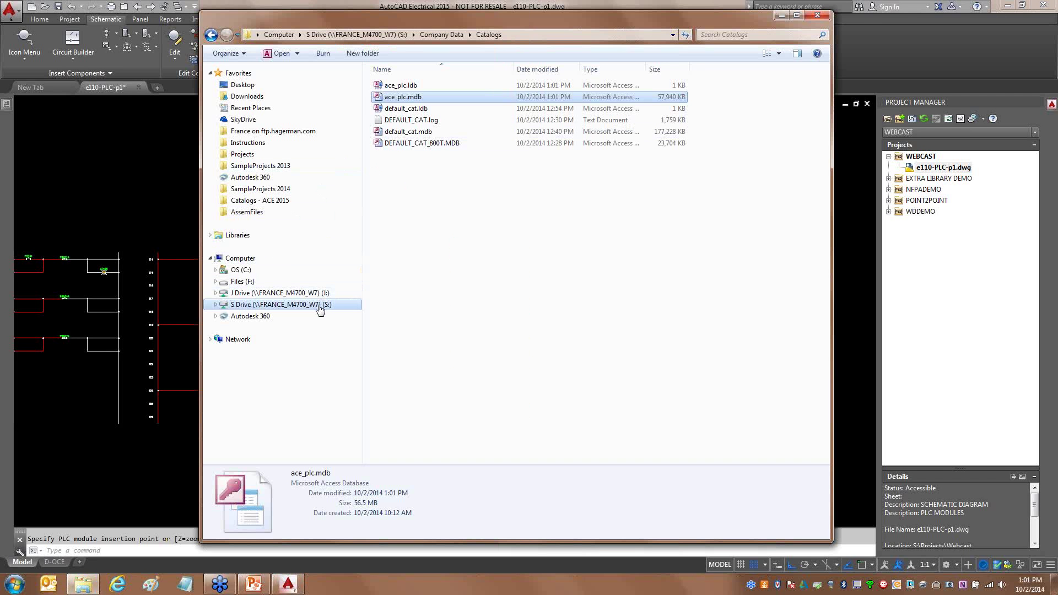
left_click(319, 306)
double_click(388, 87)
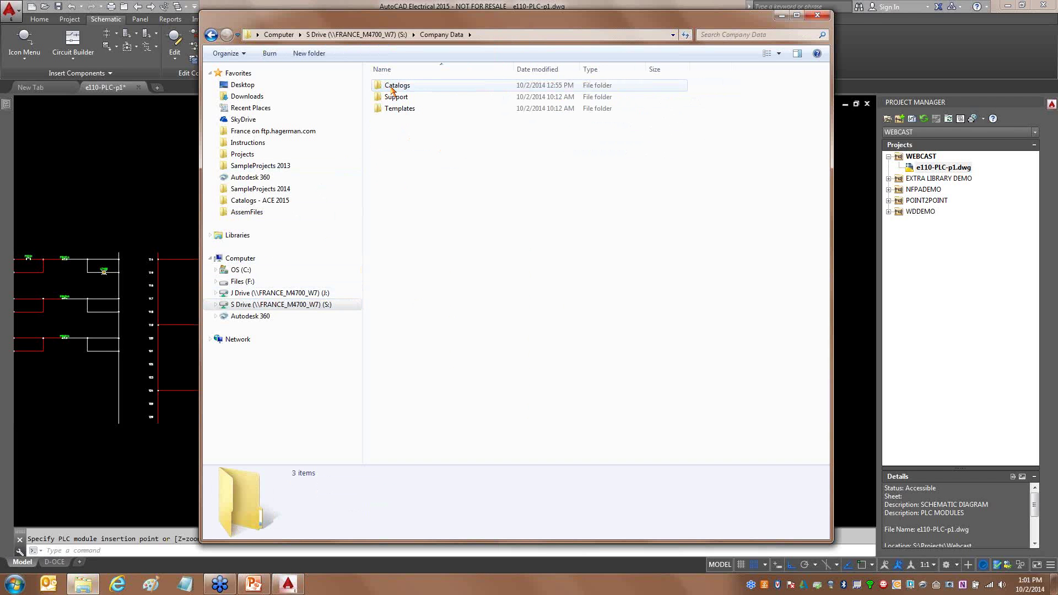
double_click(392, 87)
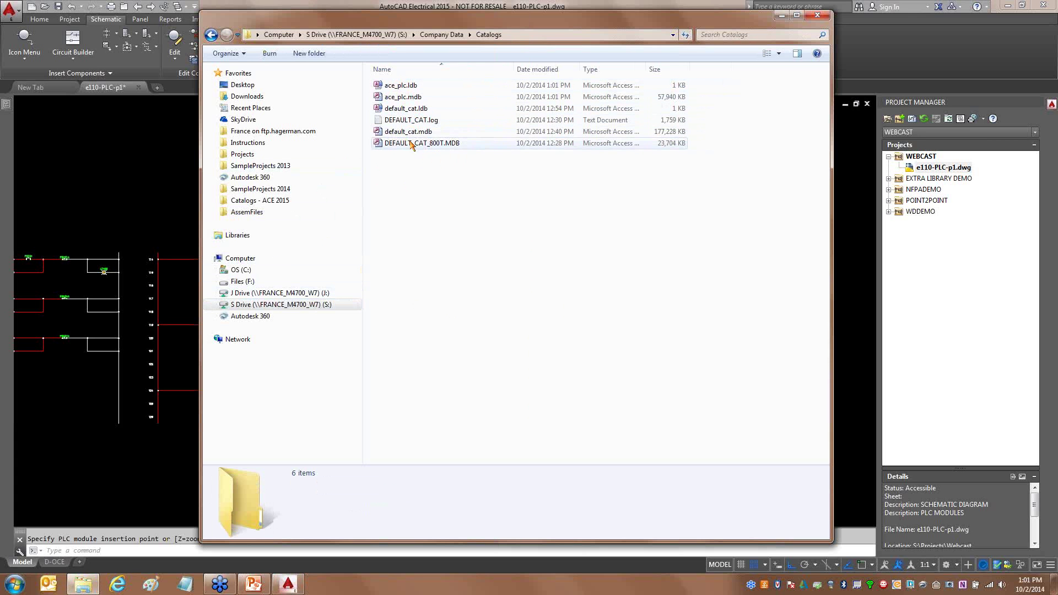
double_click(408, 132)
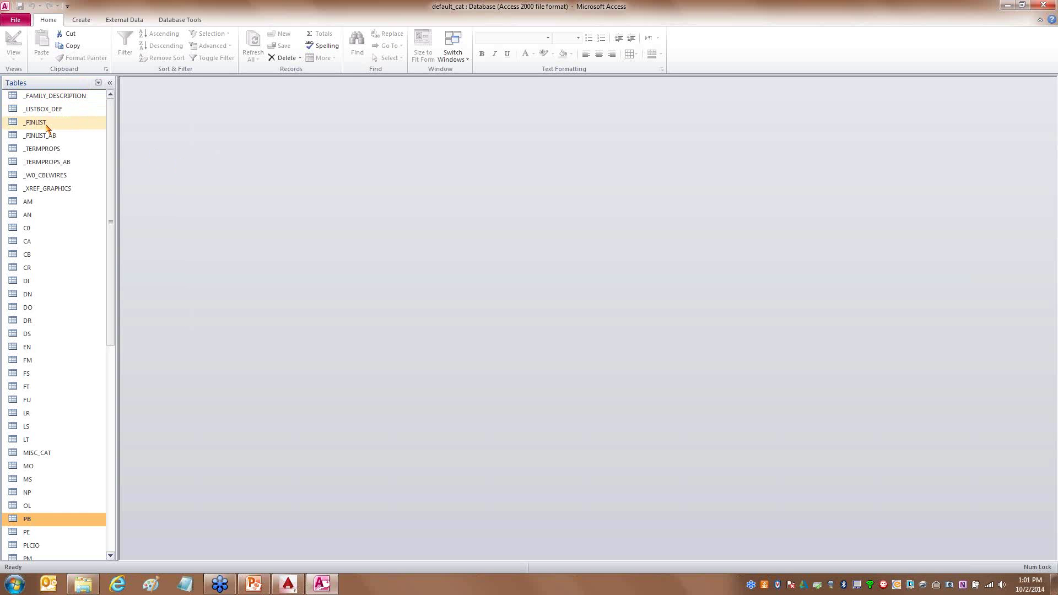
Open the _PINLIST table and widen its COILPINS and PEER_COILPINS columns to examine the pin assignment fields.
left_click(47, 126)
double_click(47, 127)
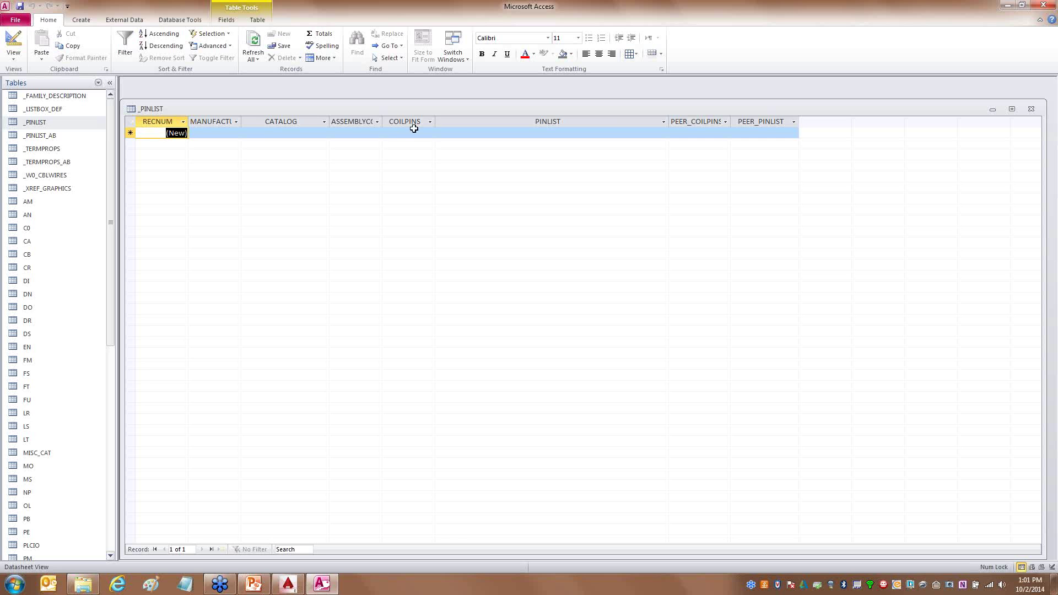
left_click_drag(436, 122, 494, 124)
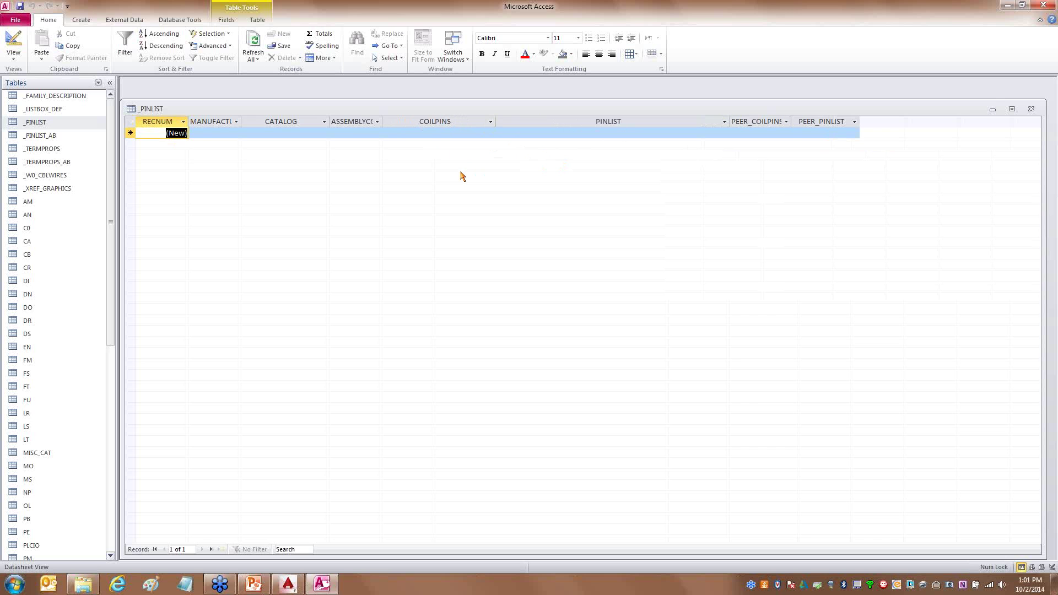
left_click(435, 134)
left_click_drag(434, 133, 437, 200)
left_click_drag(583, 131, 595, 207)
left_click_drag(791, 119, 797, 119)
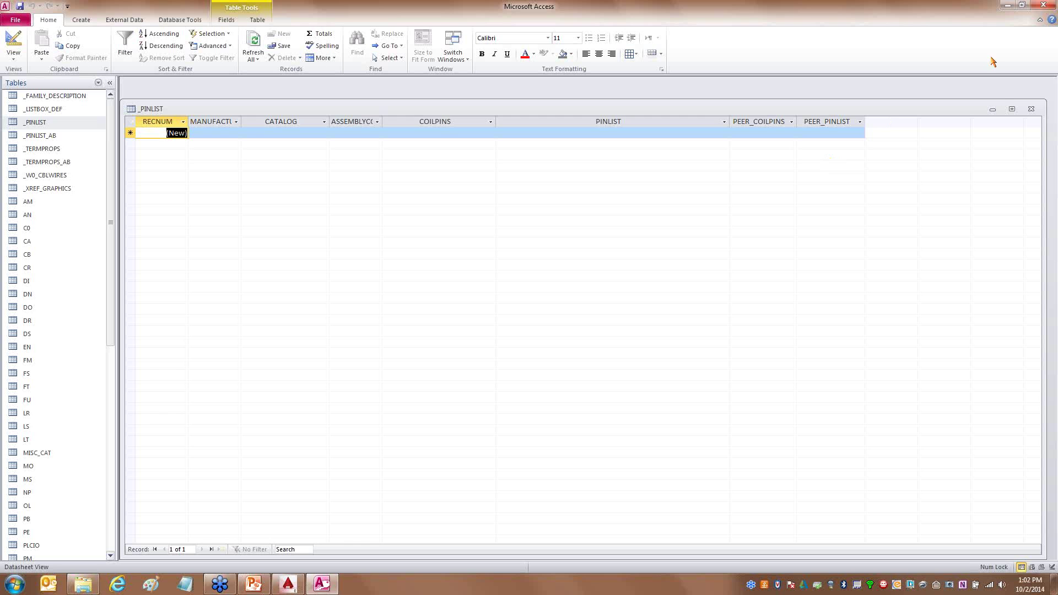
Close the _PINLIST table without saving its layout, then close the default_cat database.
left_click(1032, 109)
left_click(531, 320)
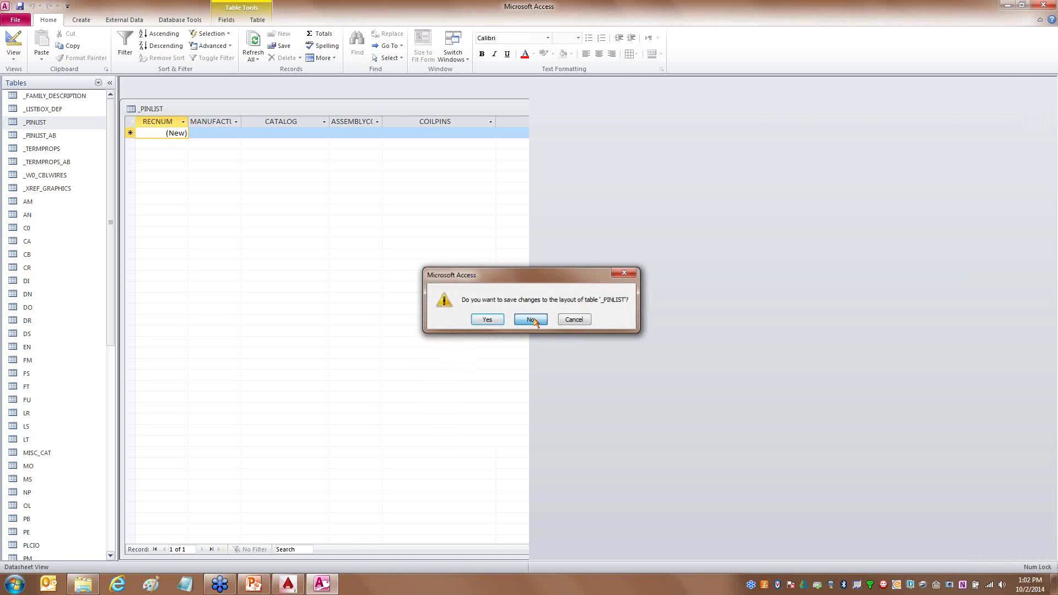
left_click(1042, 6)
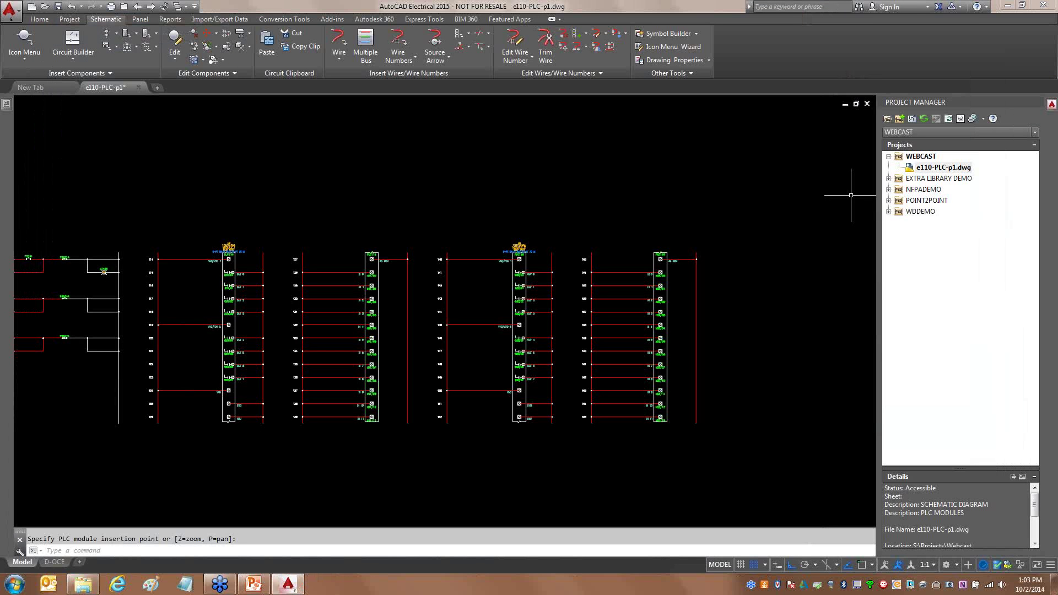